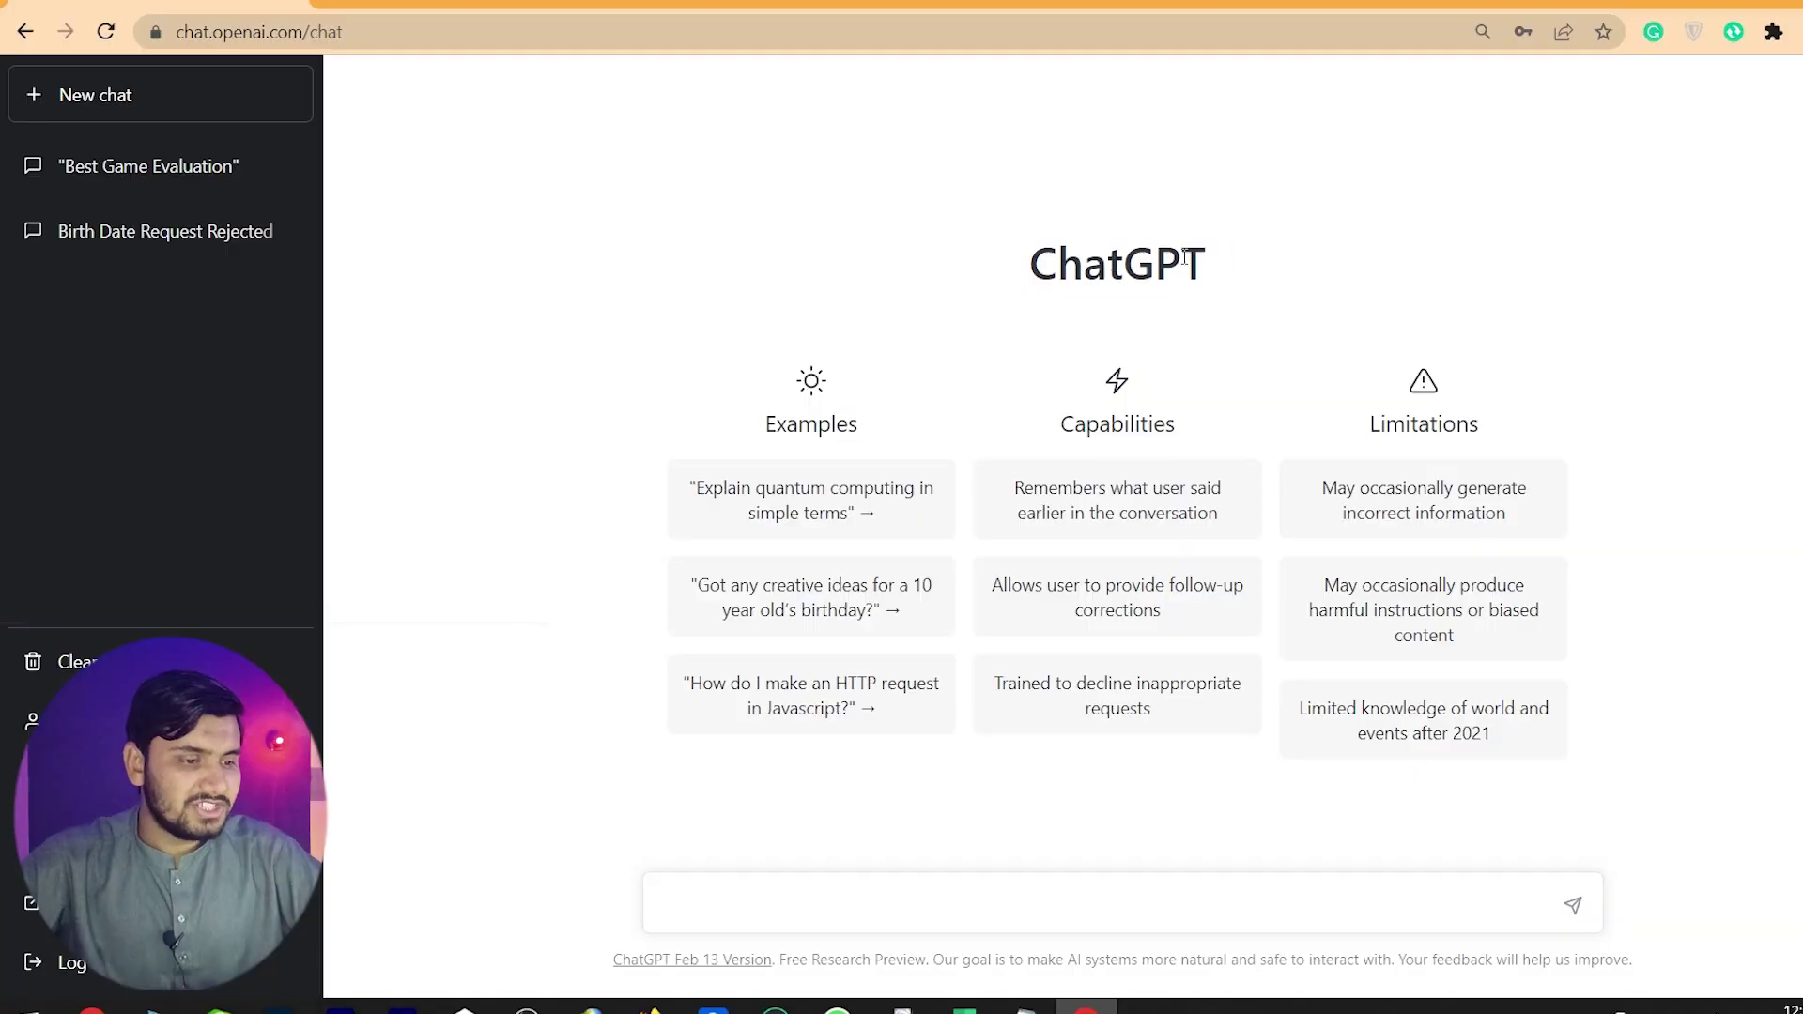
Bring up the Excel fruit table and select the five prices in C2:C6.
drag(1185, 258, 958, 268)
click(792, 312)
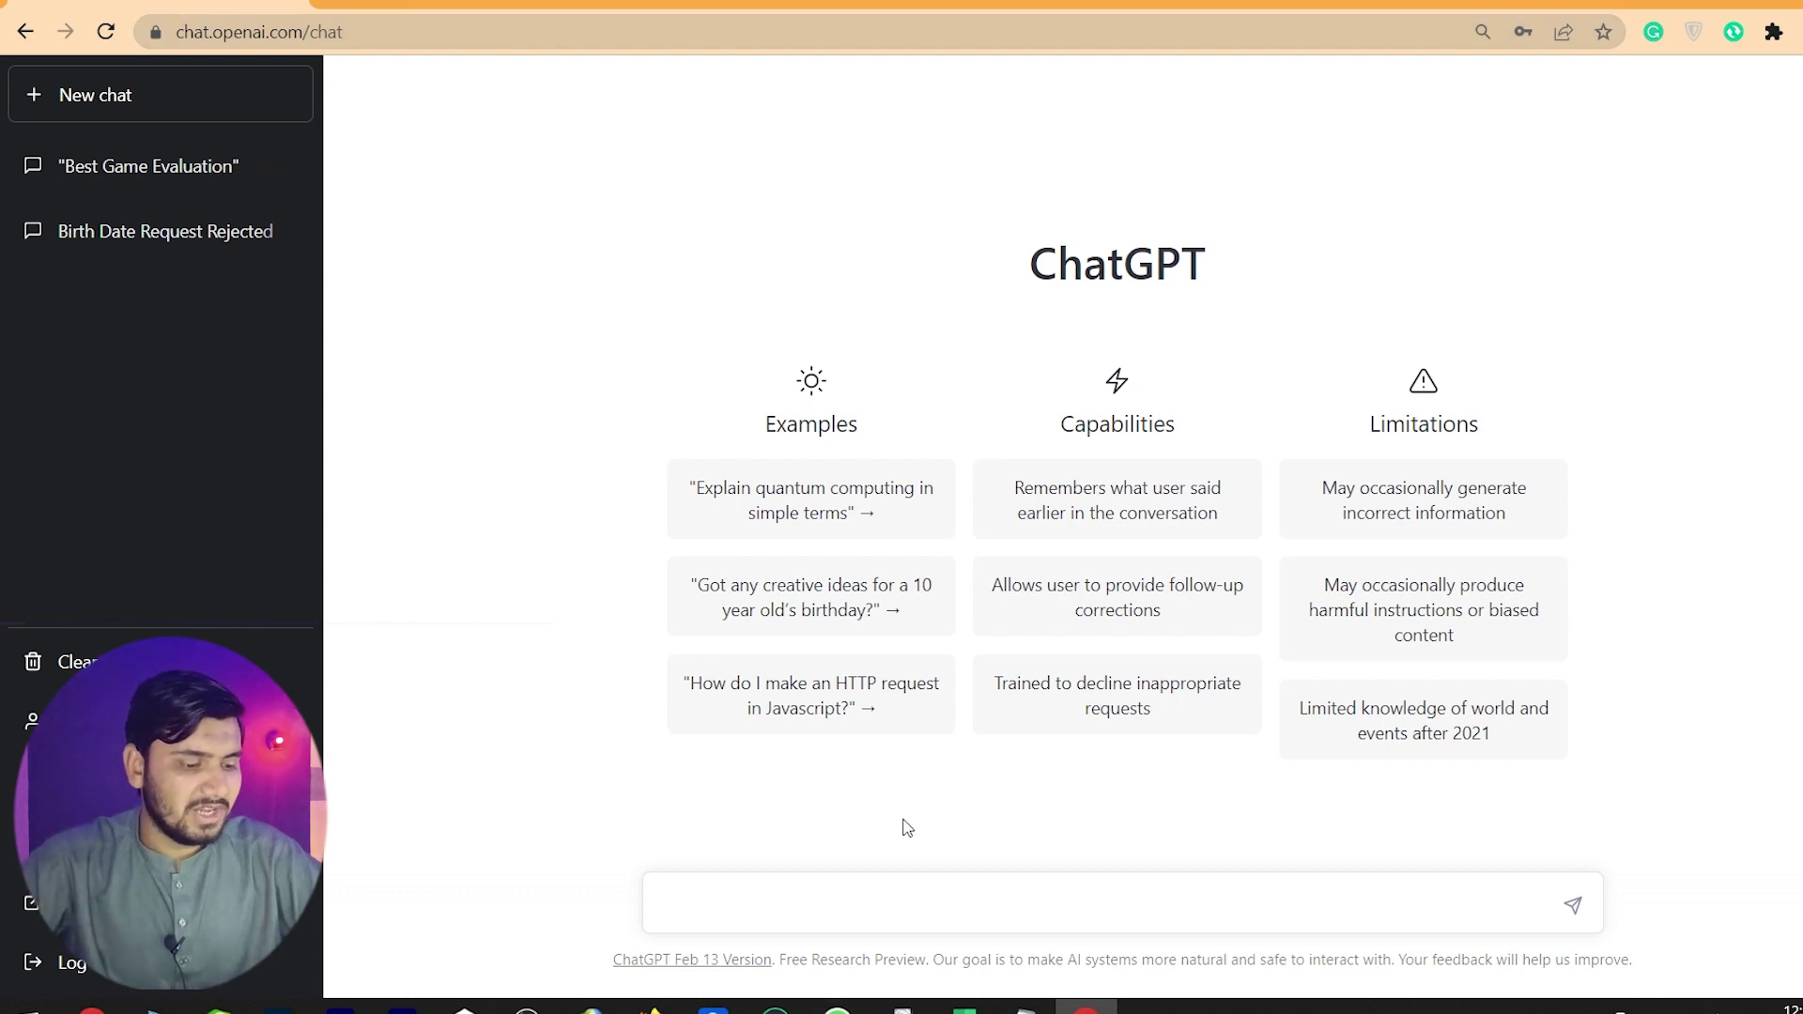
click(962, 1009)
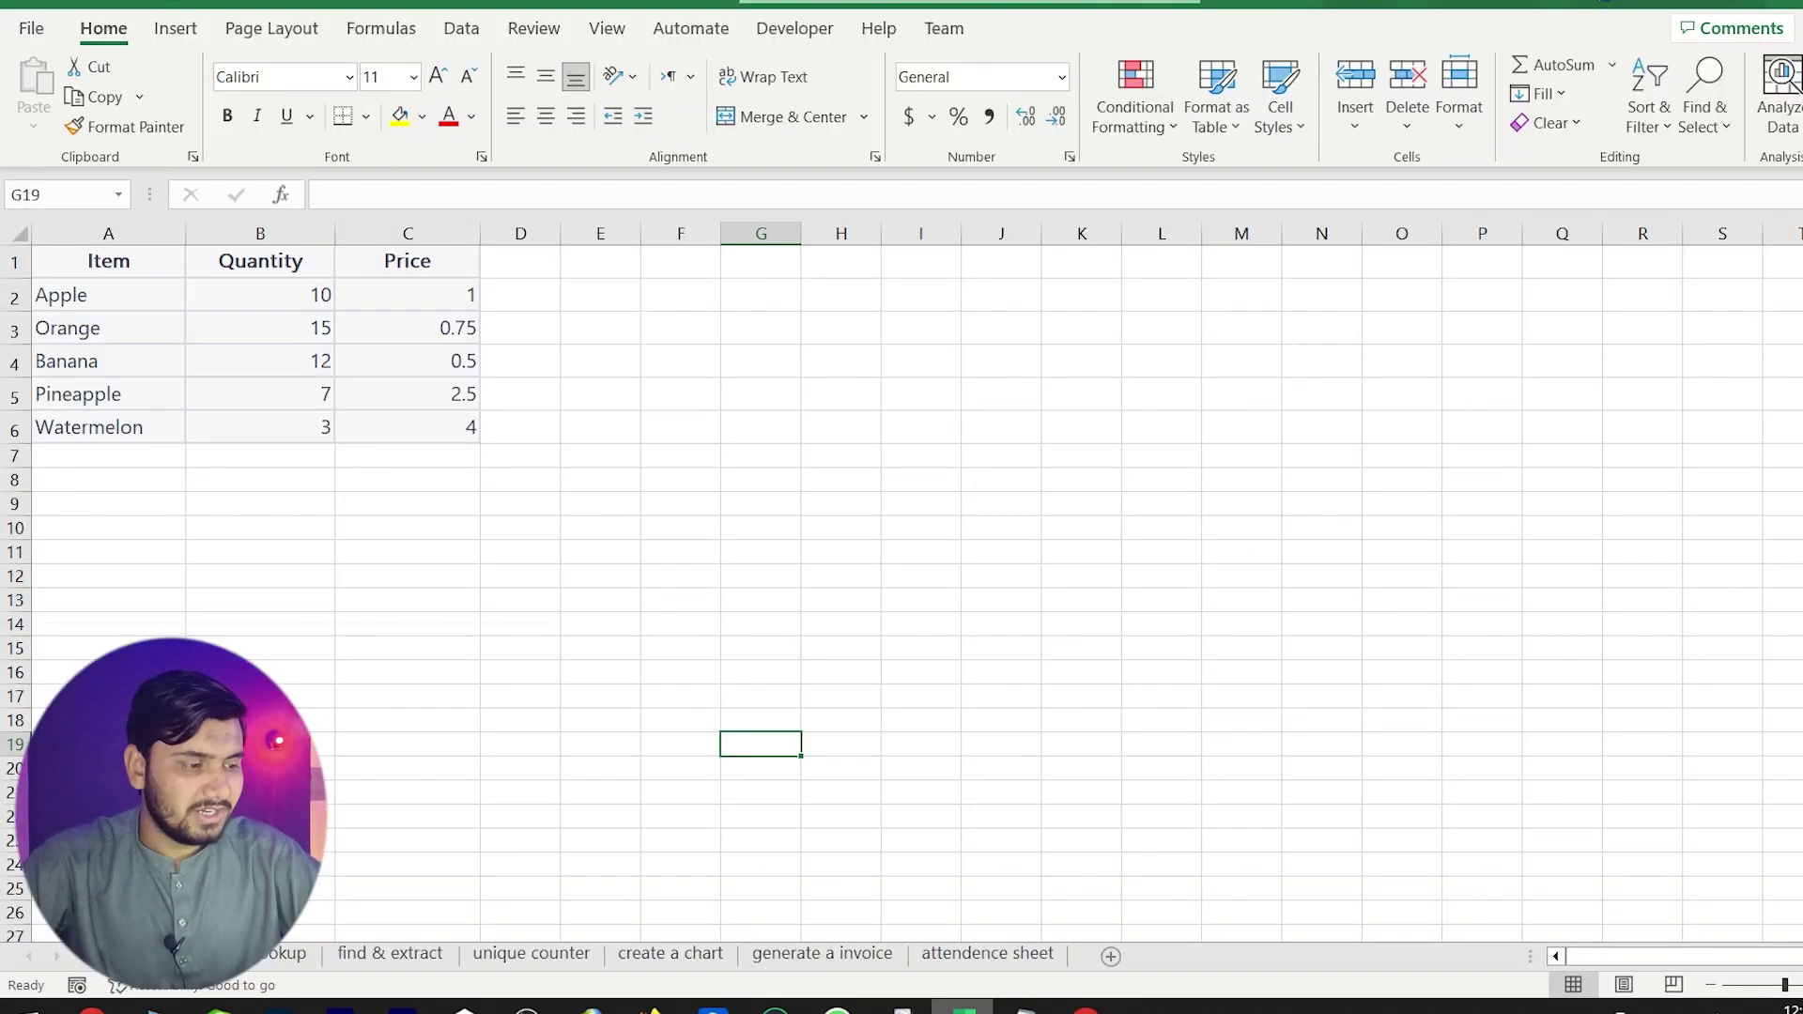
click(419, 458)
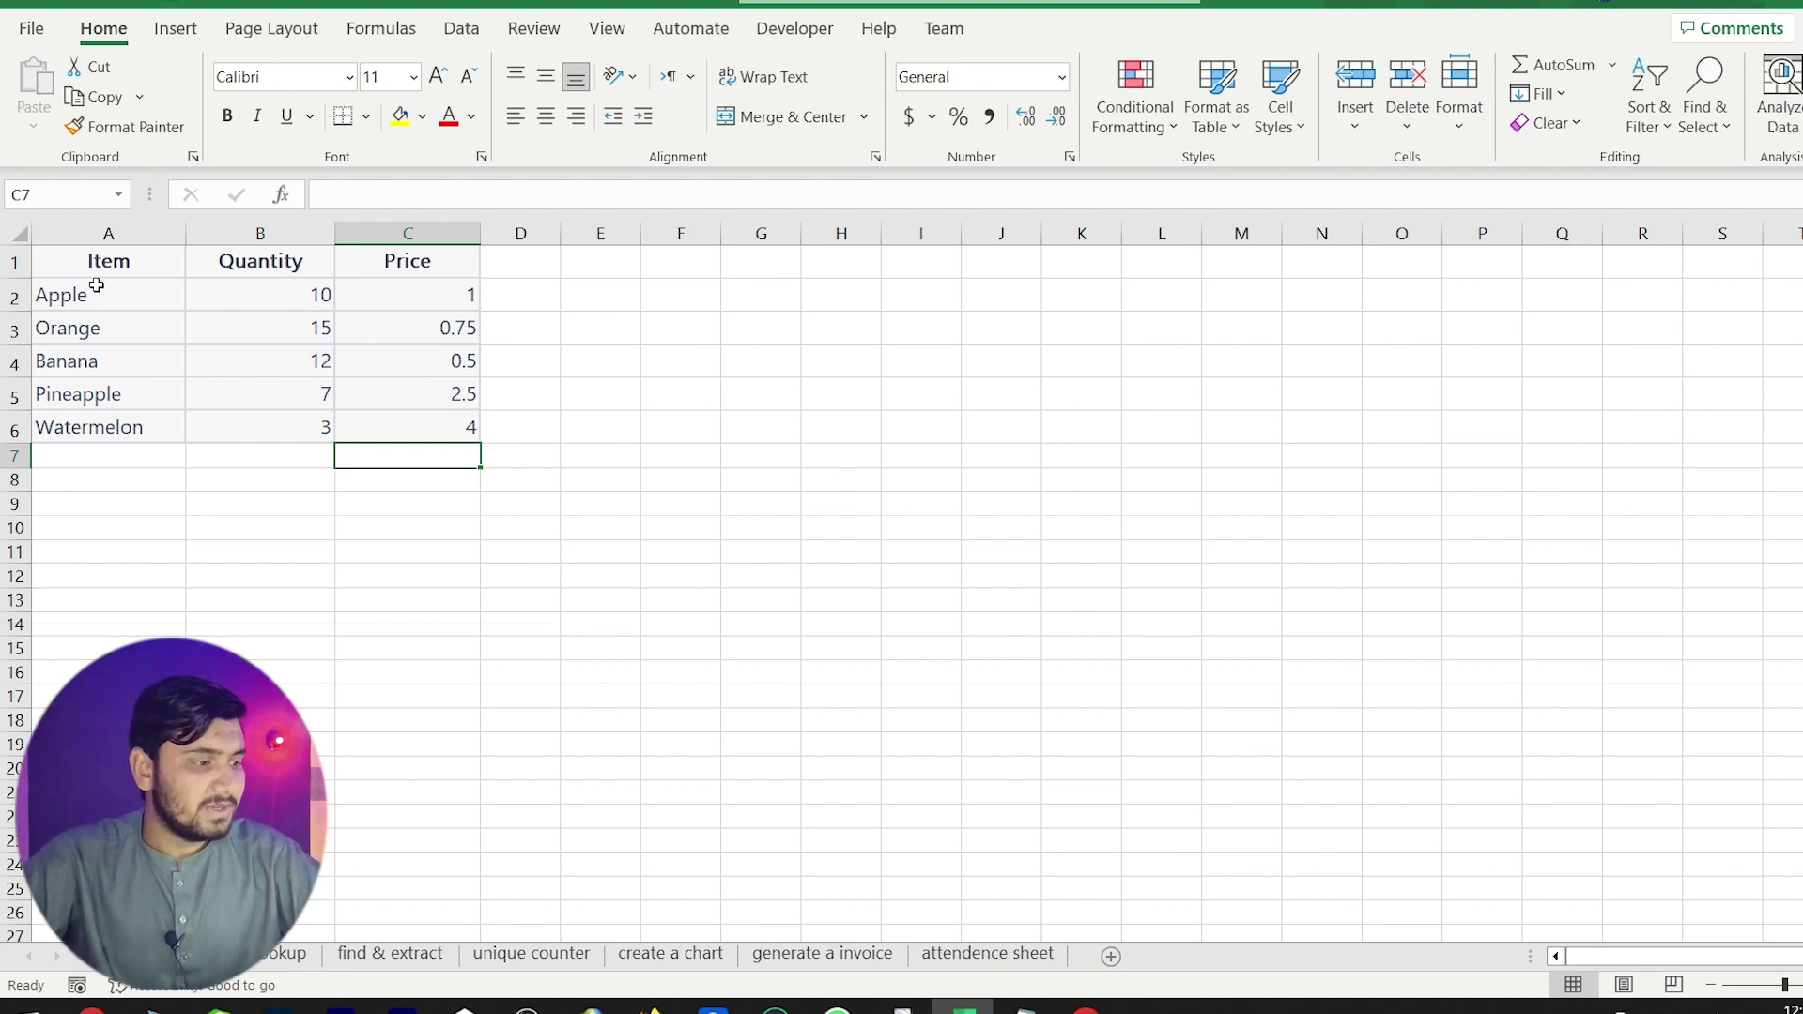
drag(101, 272, 435, 434)
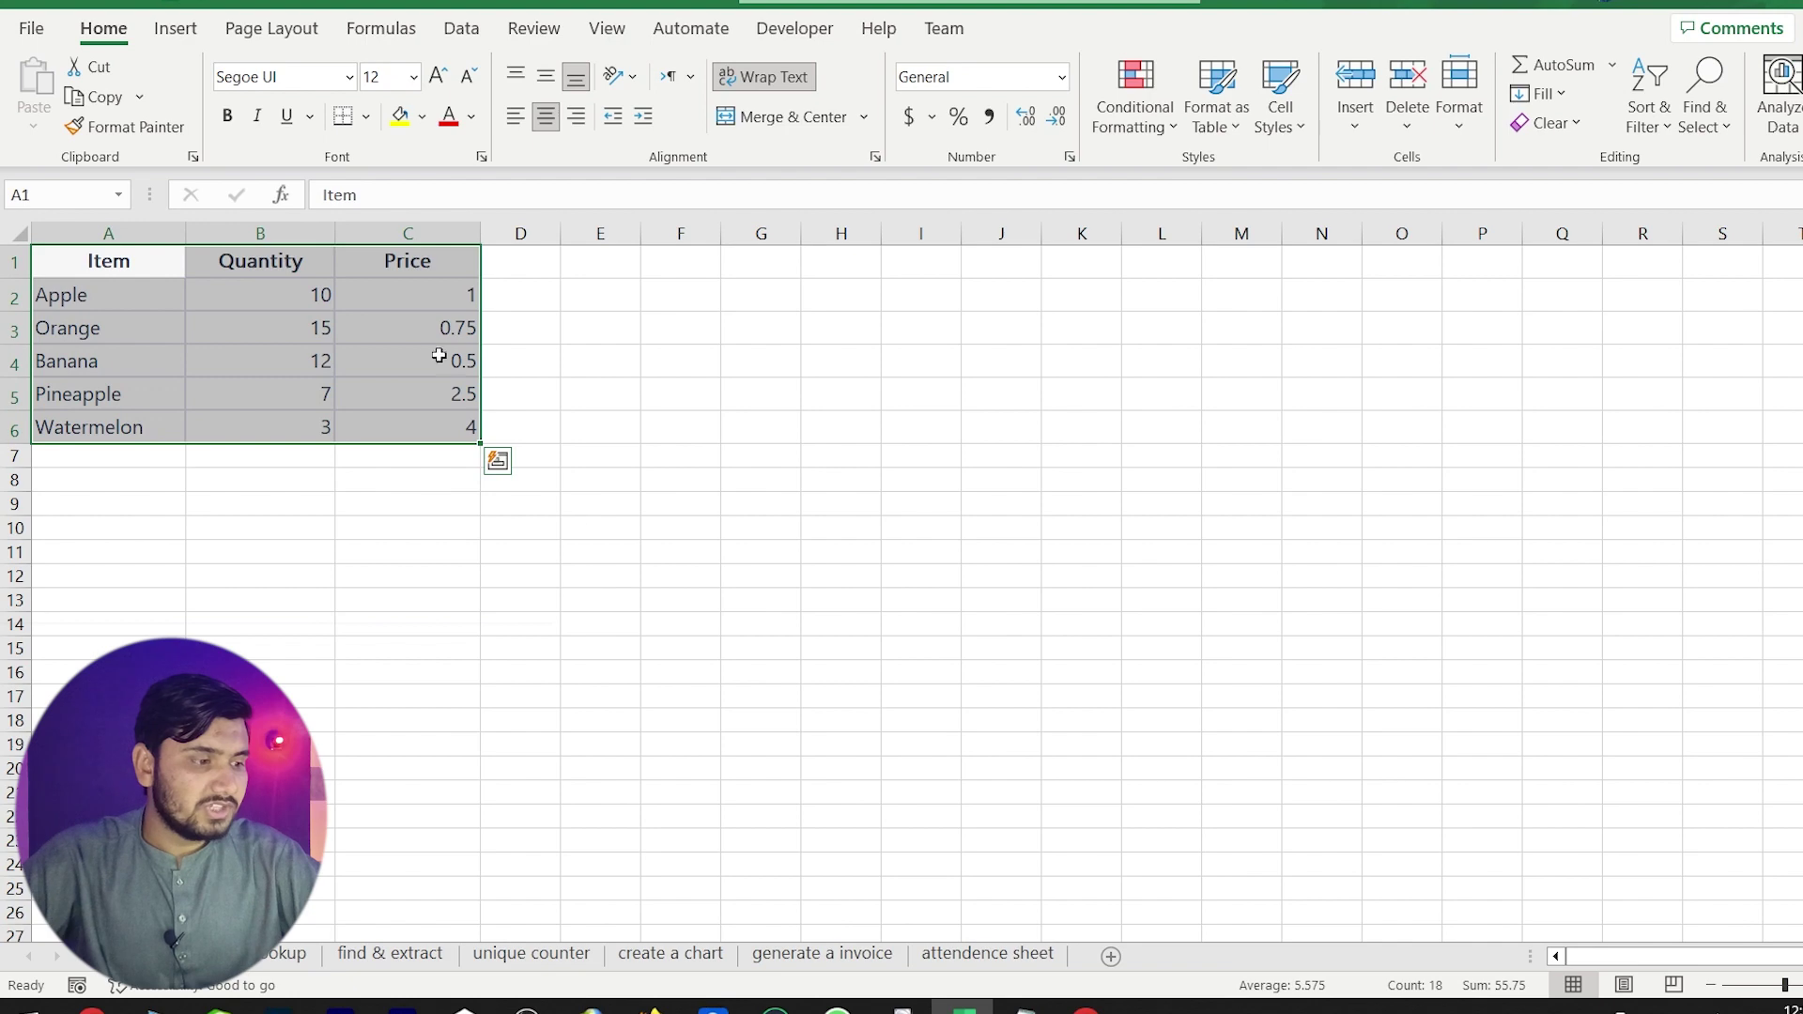
drag(404, 295, 436, 425)
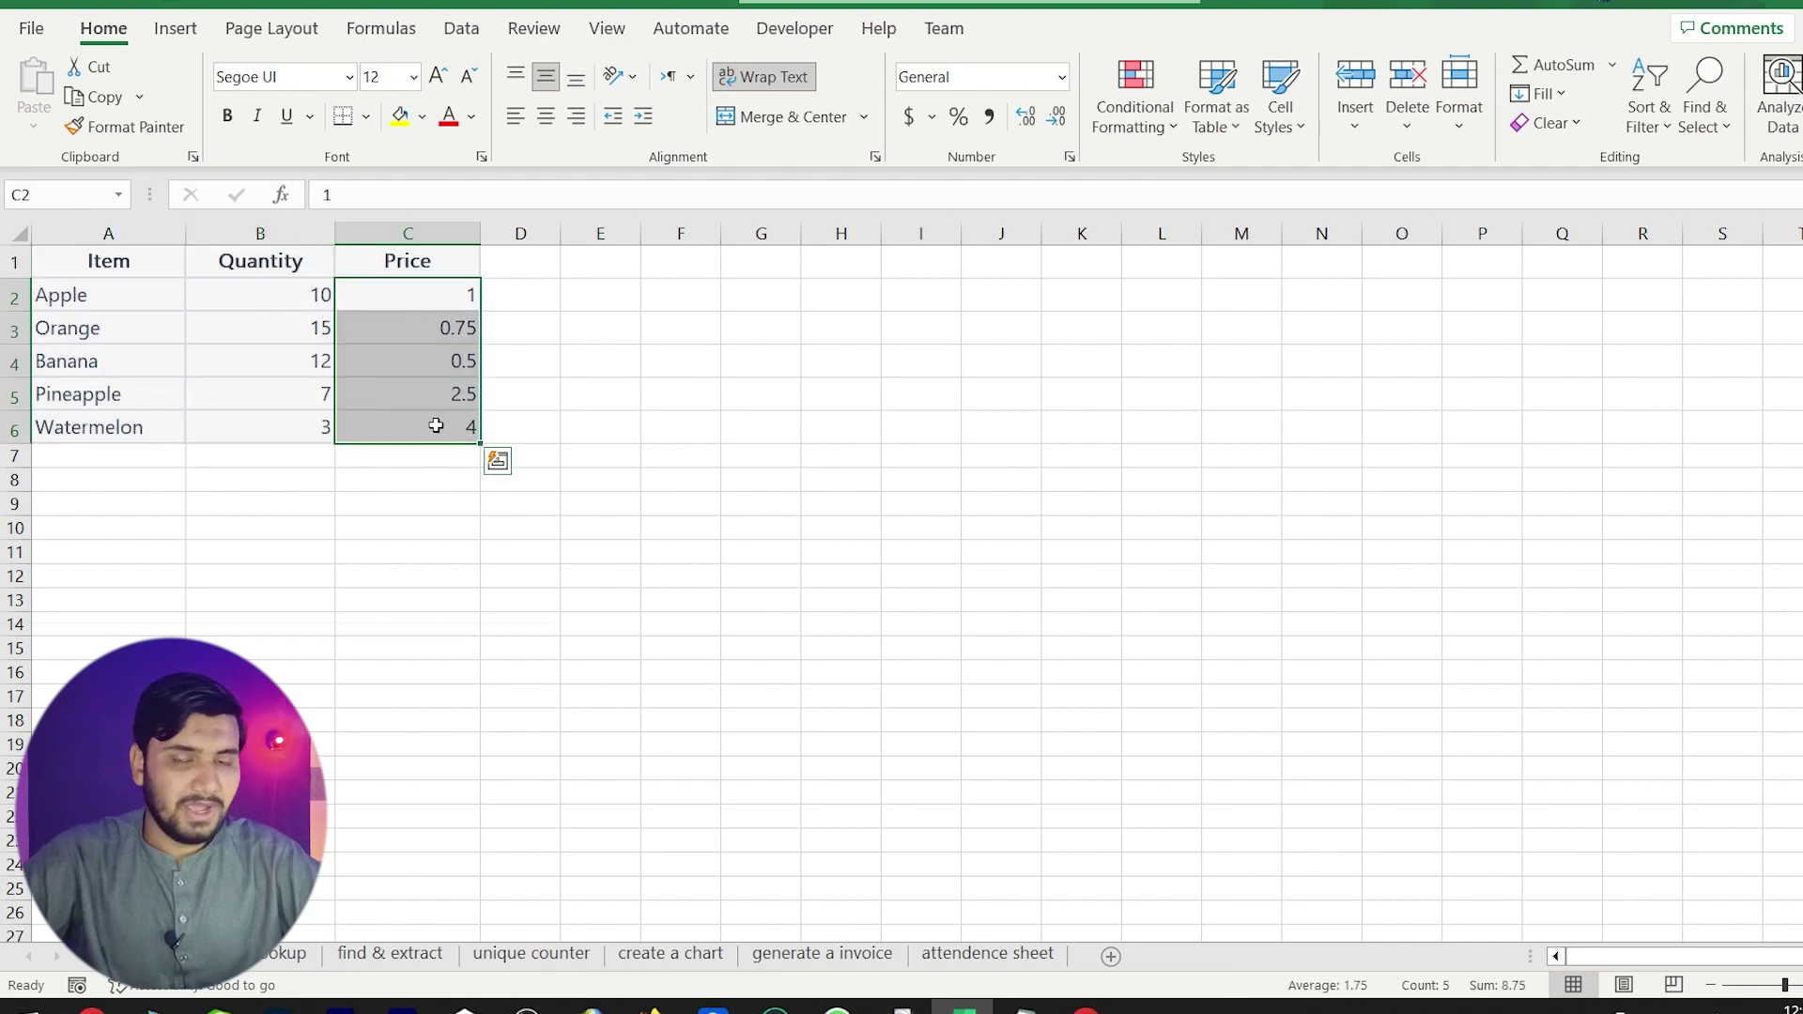
Check the first and last prices, reselect C2:C6, and return to ChatGPT's =SUM(C2:C6) answer.
click(458, 453)
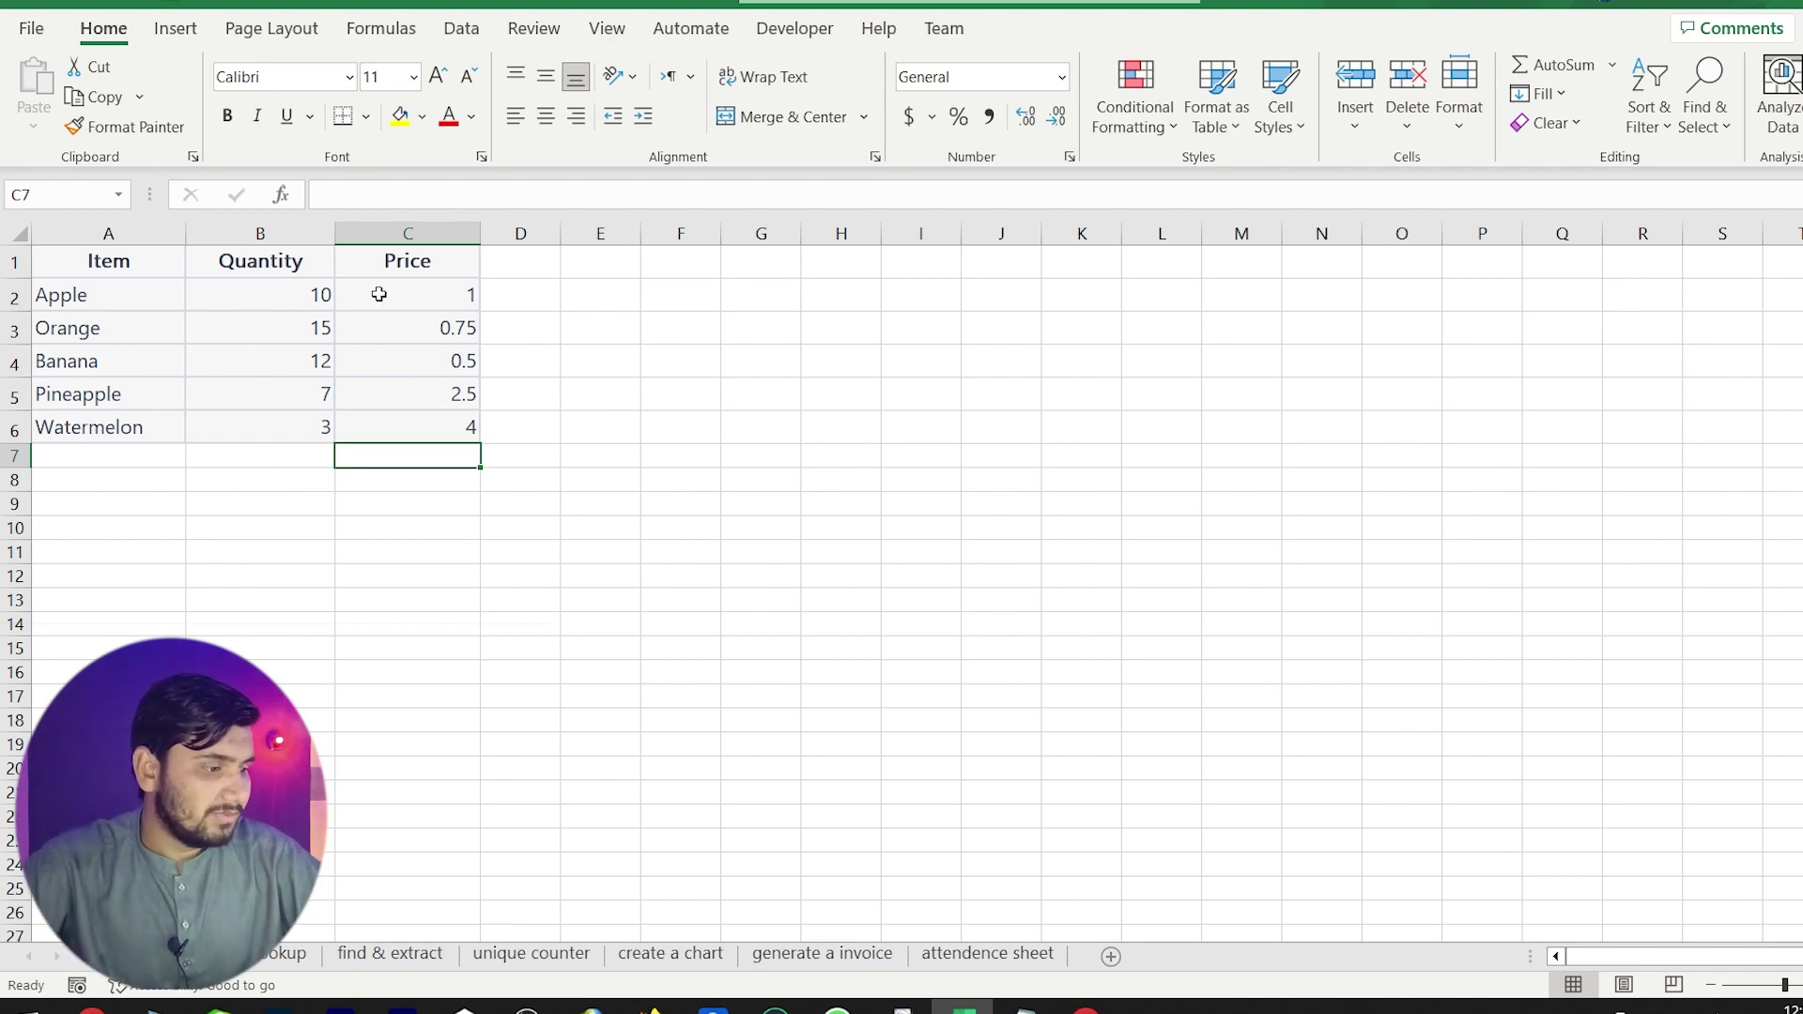
click(424, 299)
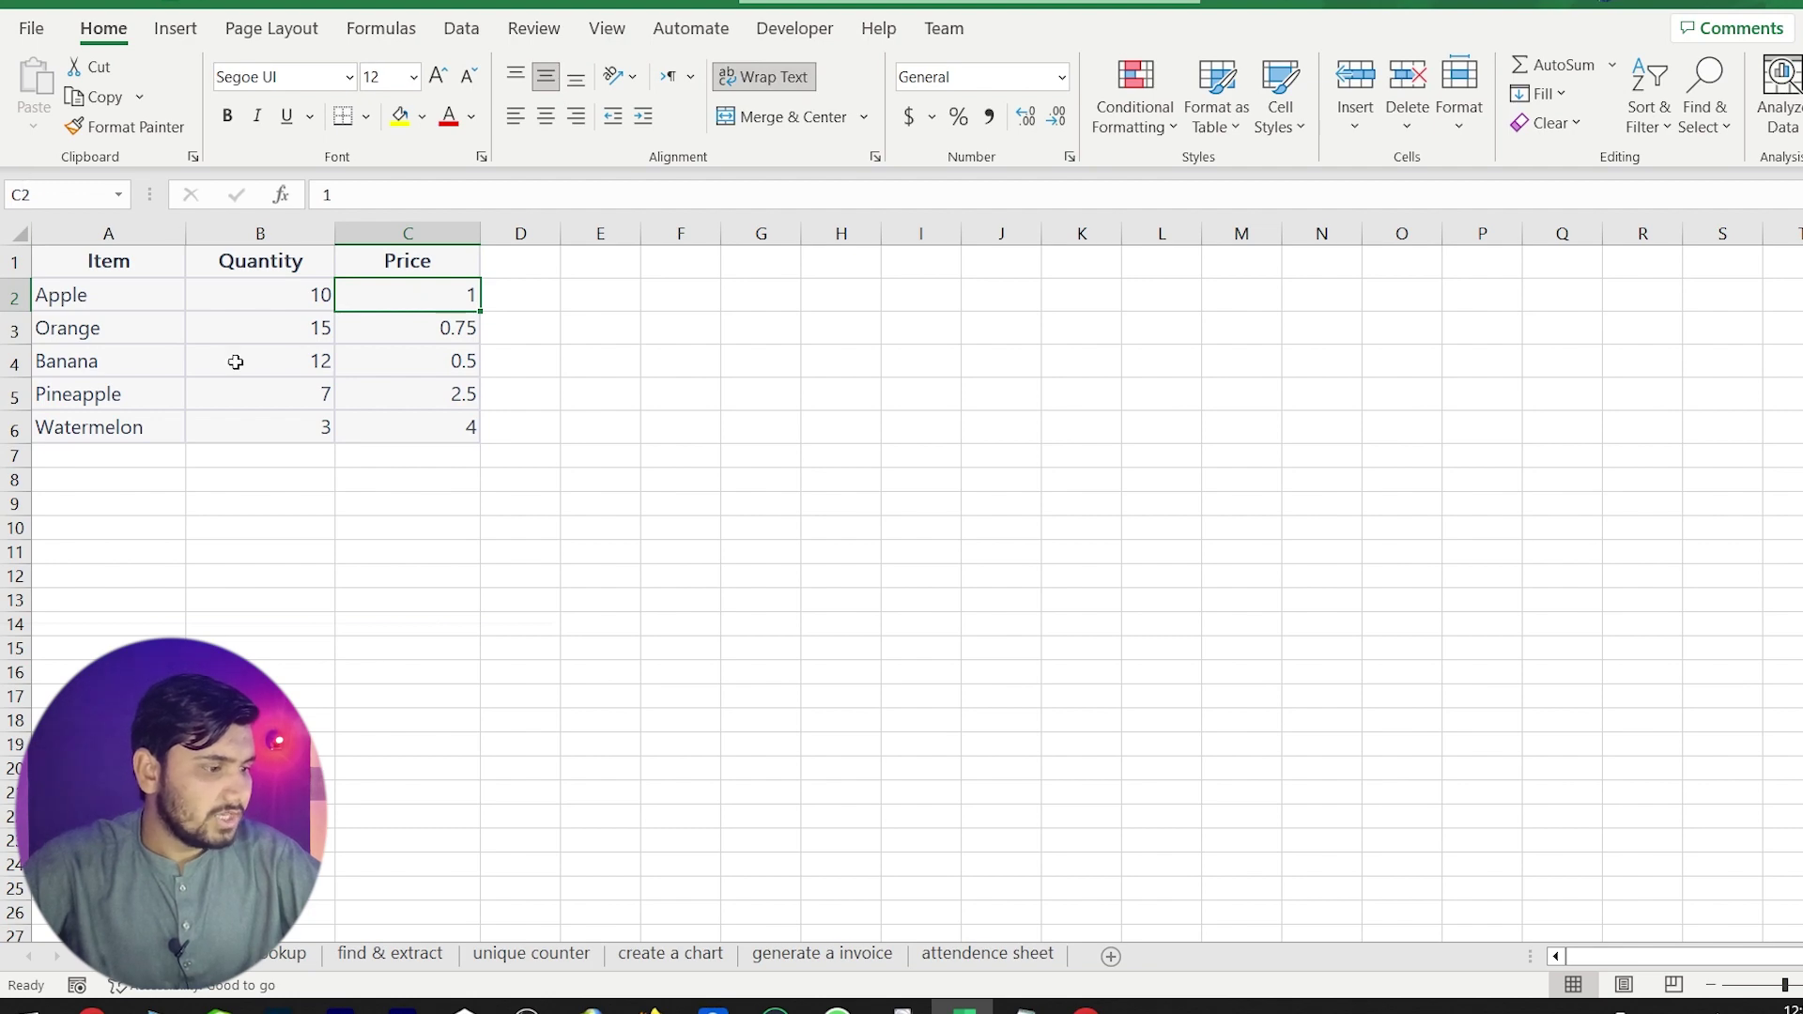
click(385, 424)
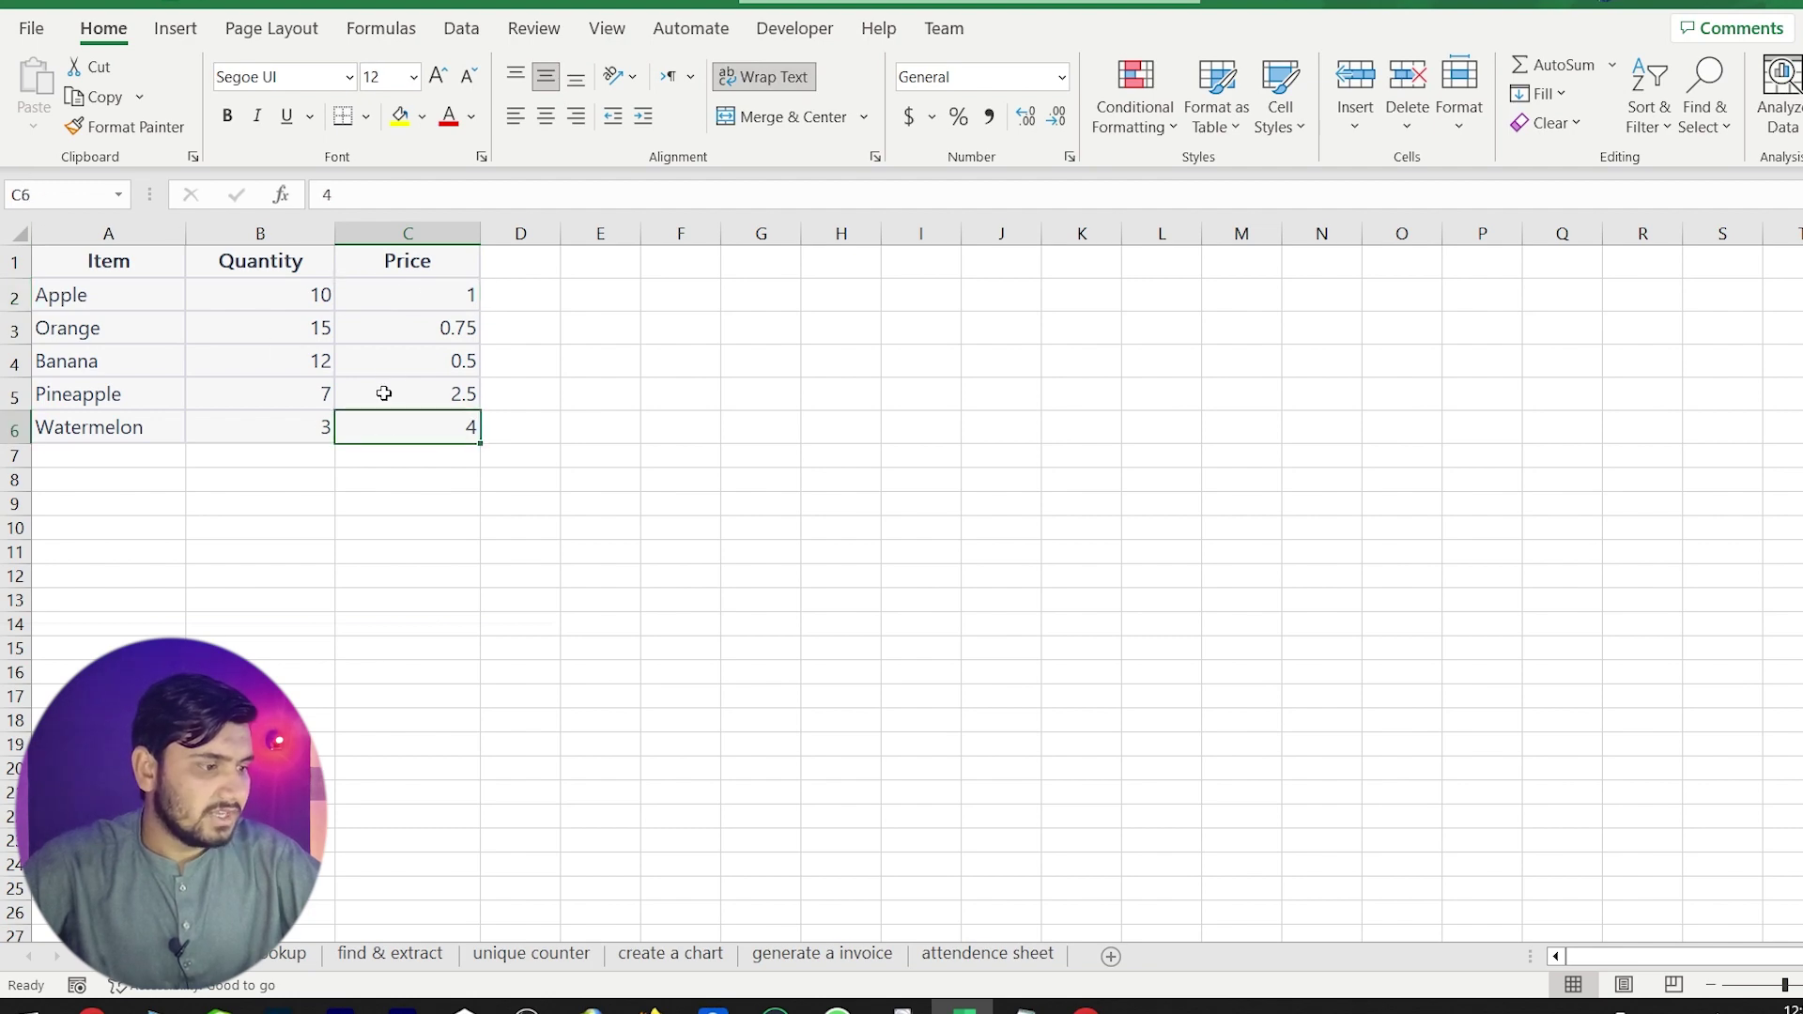
drag(409, 306, 410, 427)
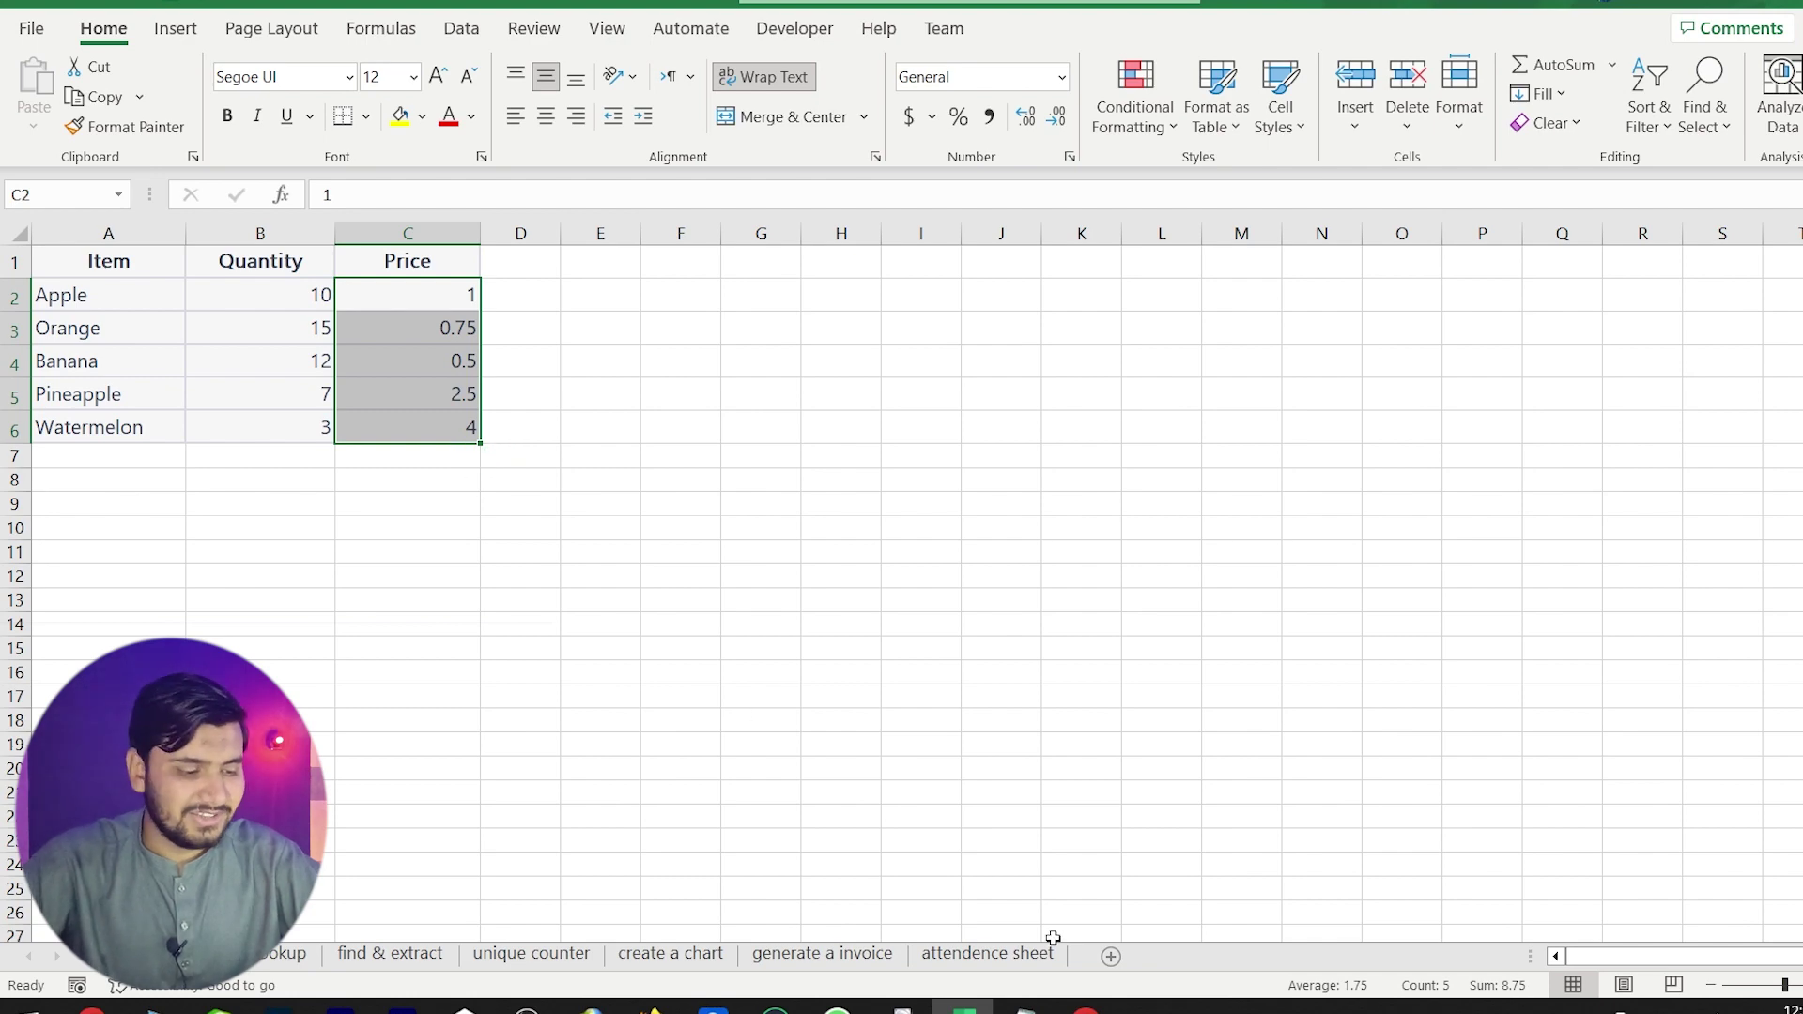
click(1087, 1010)
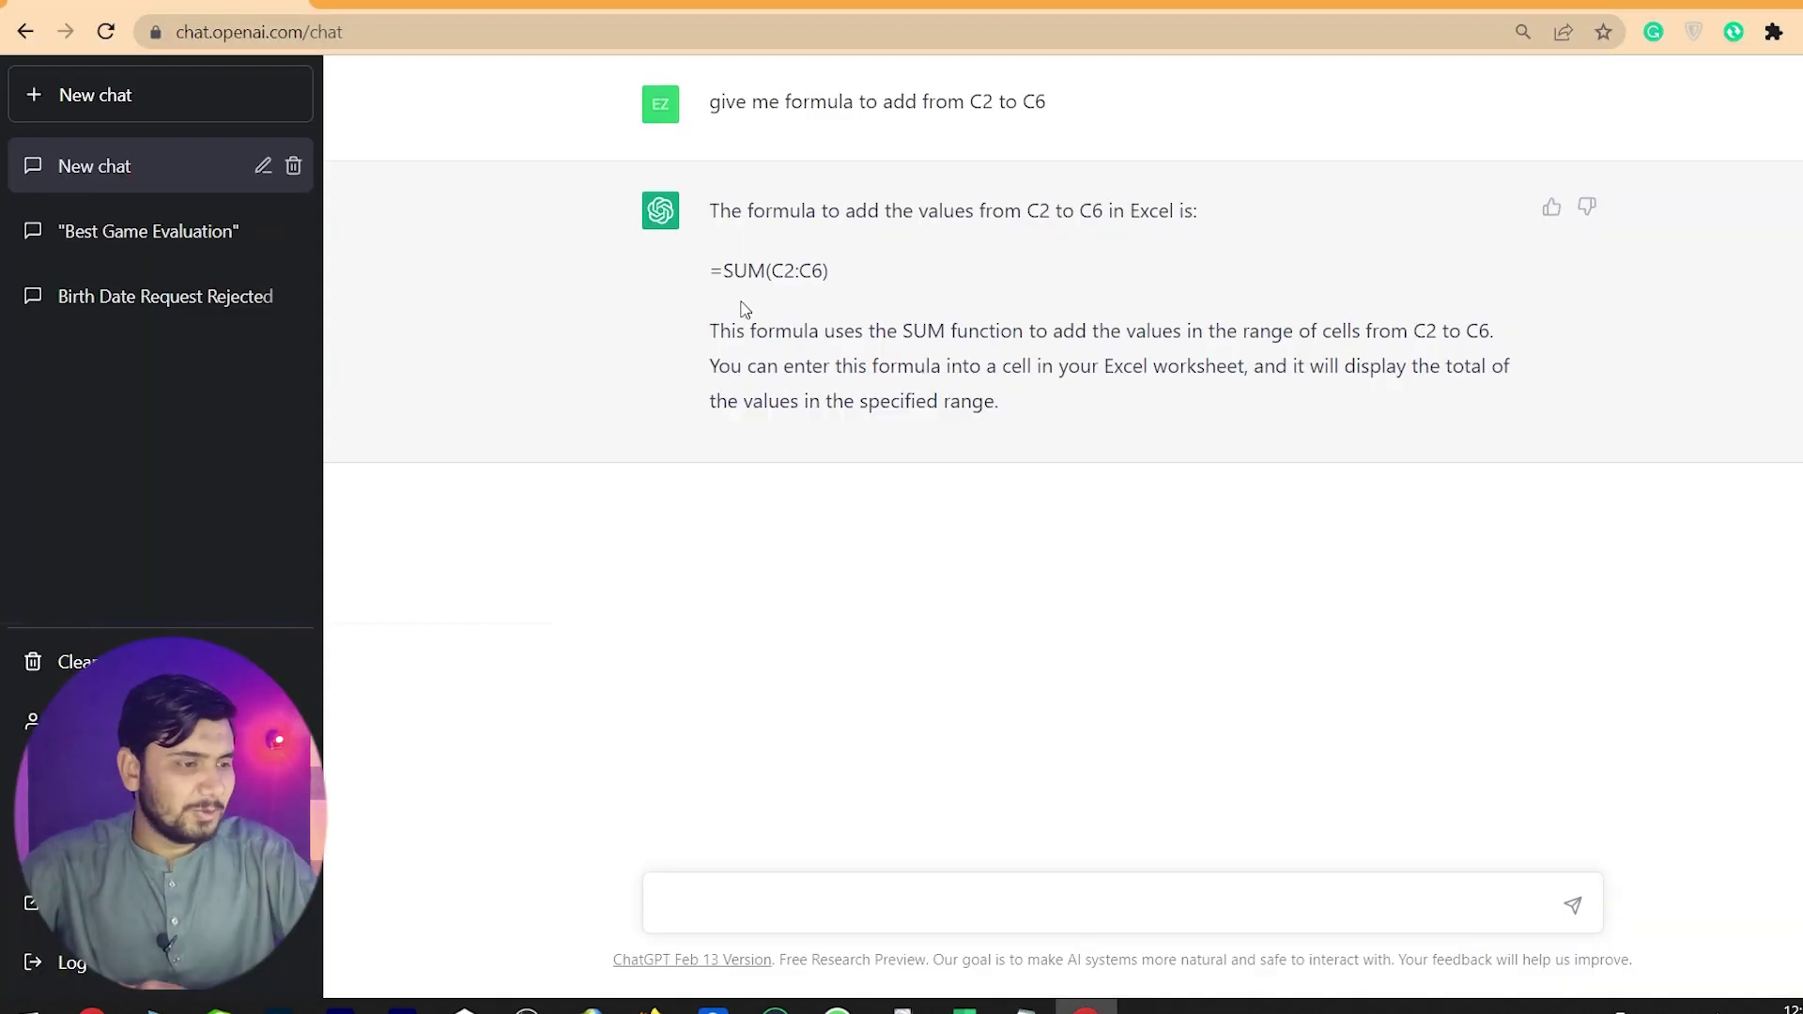
Select the =SUM(C2:C6) formula in ChatGPT's reply and switch back to the Excel prices.
mouse_move(826, 101)
mouse_down()
mouse_move(1022, 102)
mouse_move(868, 109)
mouse_up()
drag(842, 274, 712, 270)
key(ctrl+c)
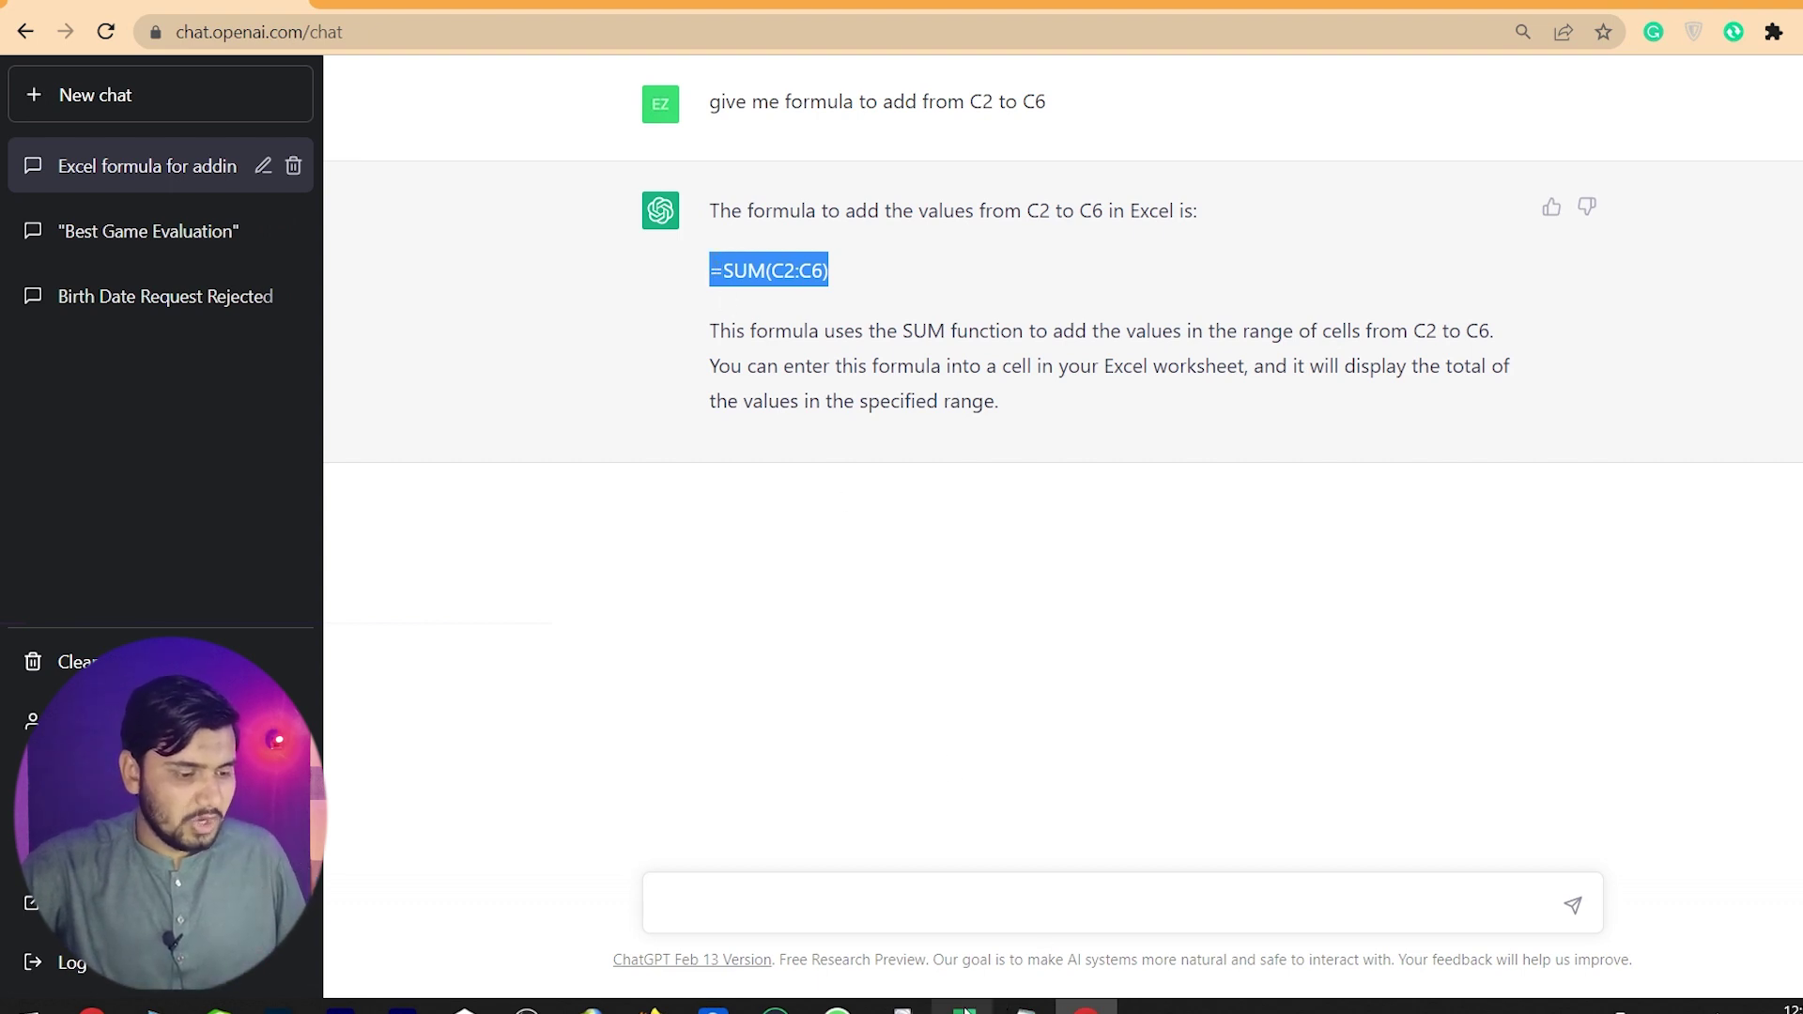
key(alt+Tab)
click(451, 458)
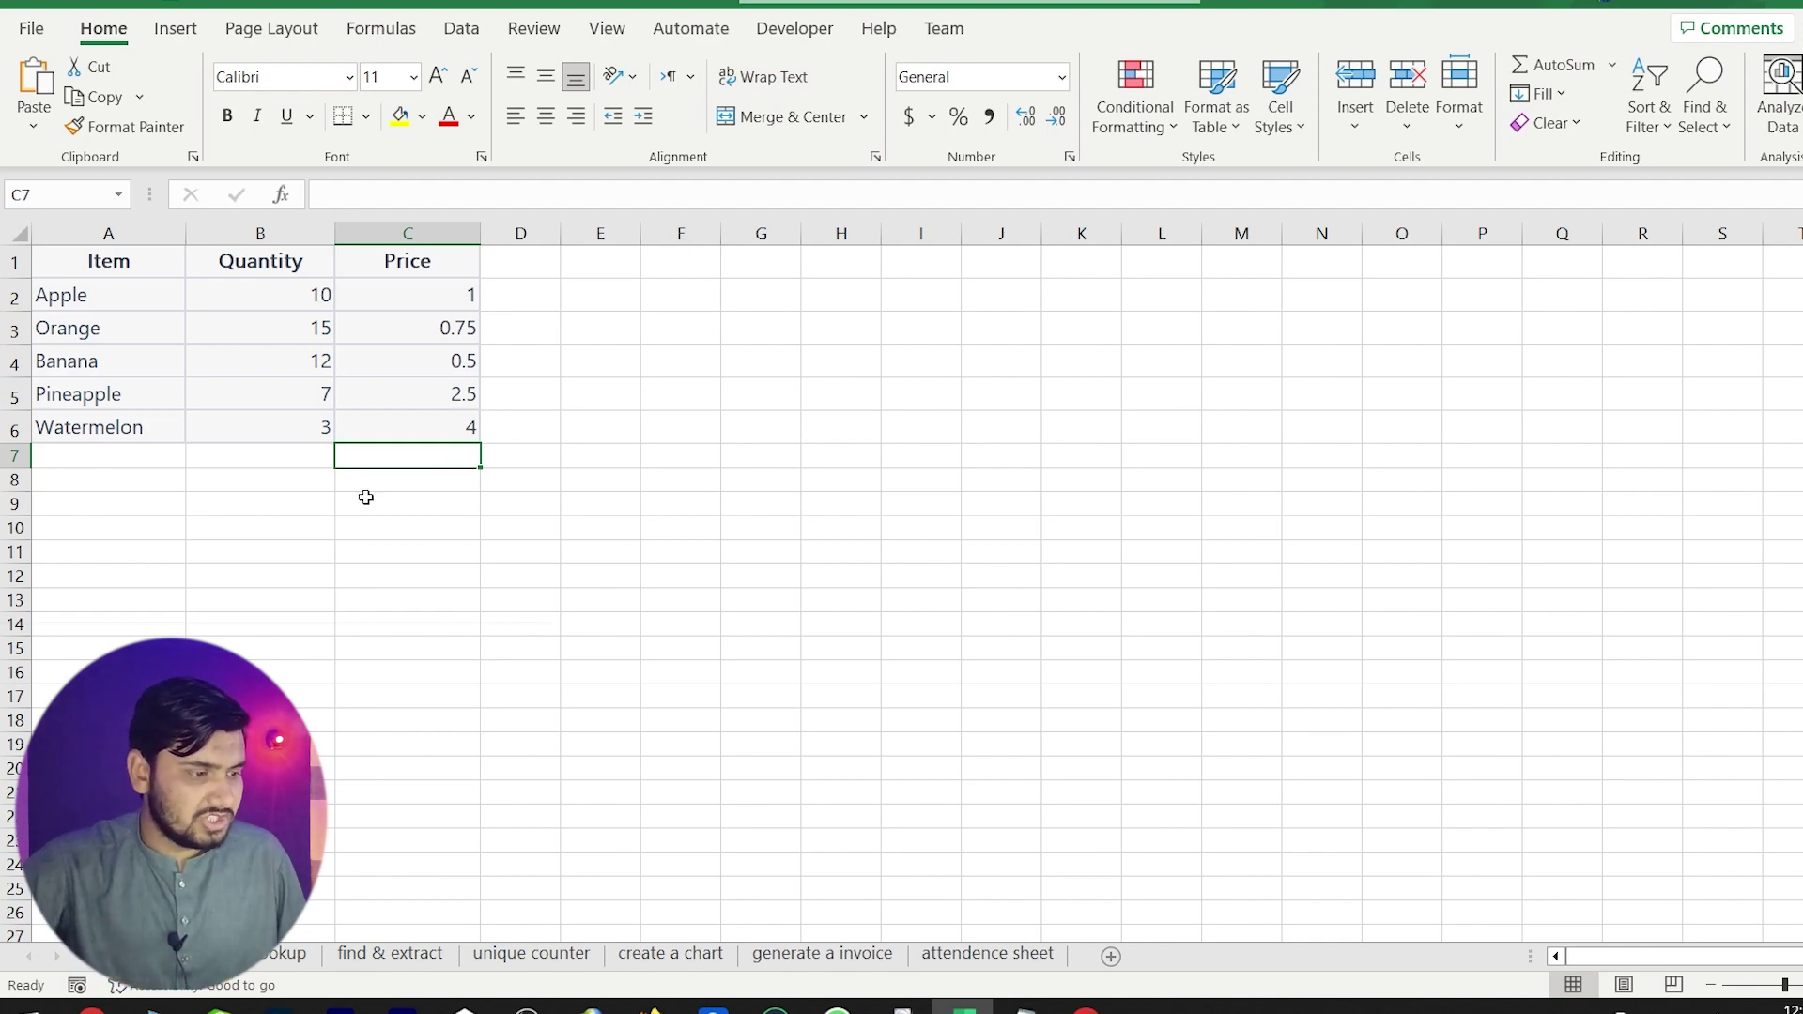
Paste =SUM(C2:C6) into C7 for a total of 8.75, then verify against C2:C6.
click(564, 360)
click(761, 364)
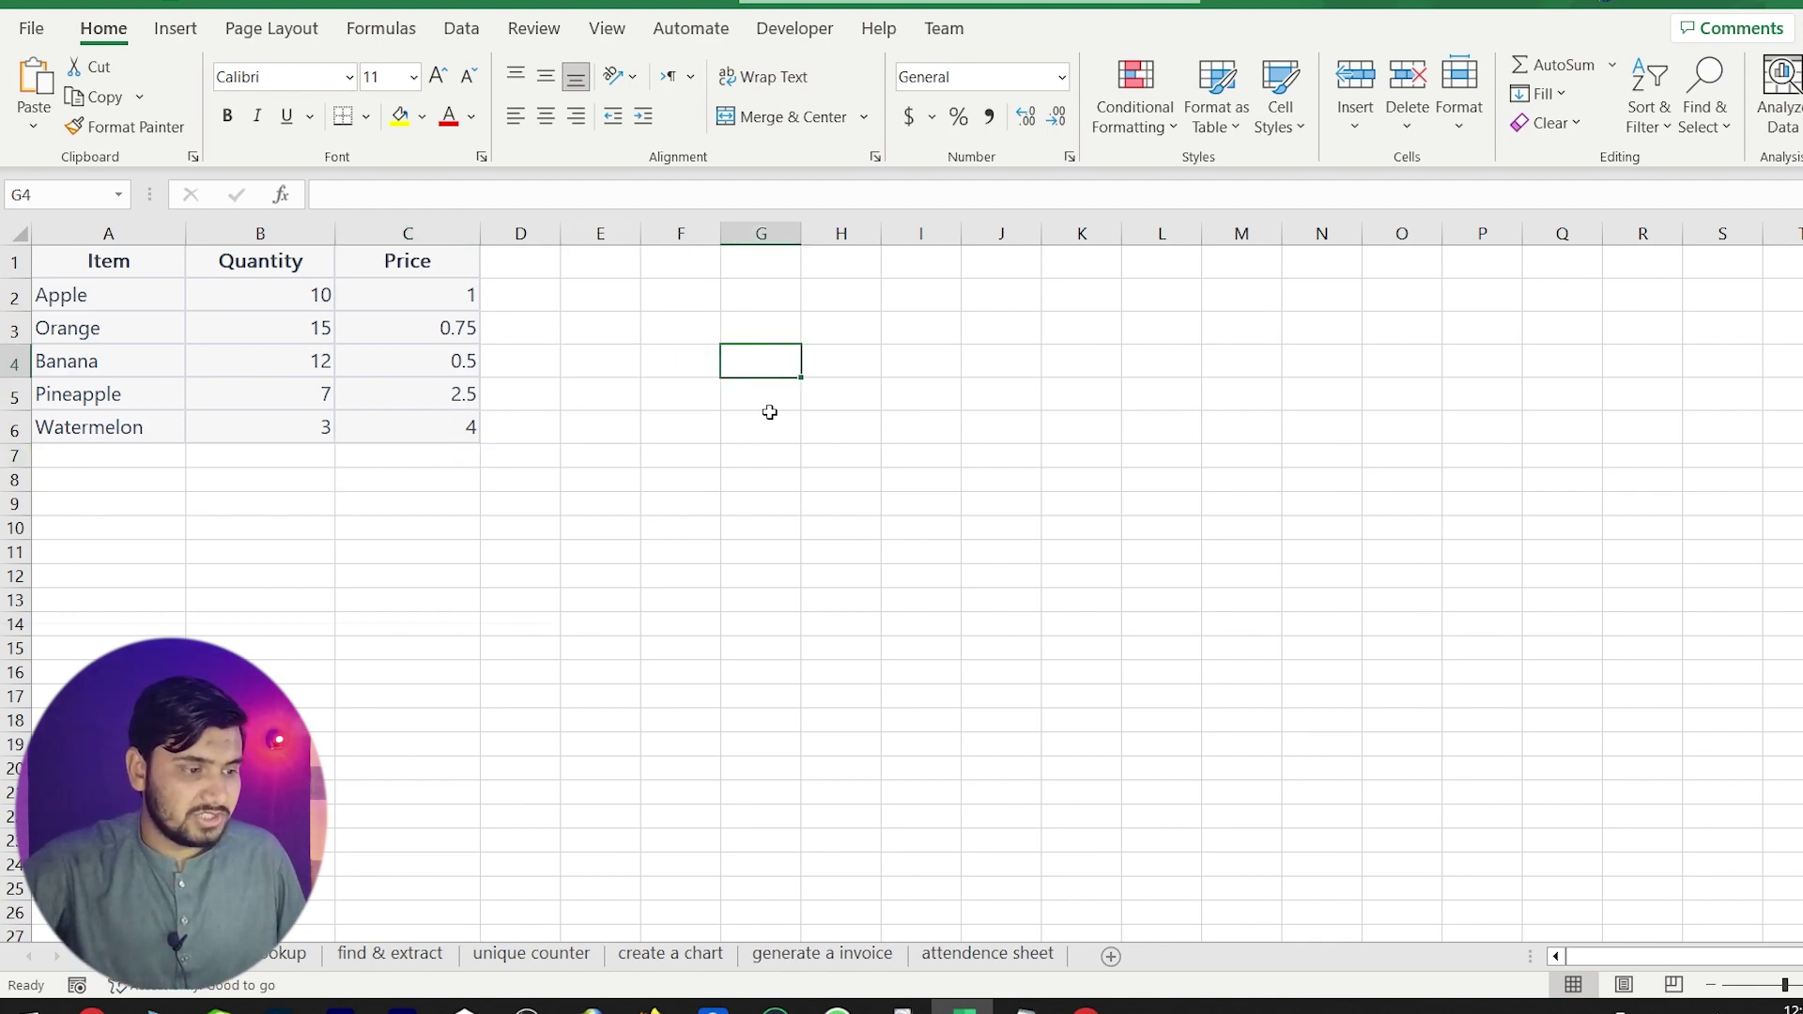
click(419, 460)
key(ctrl+v)
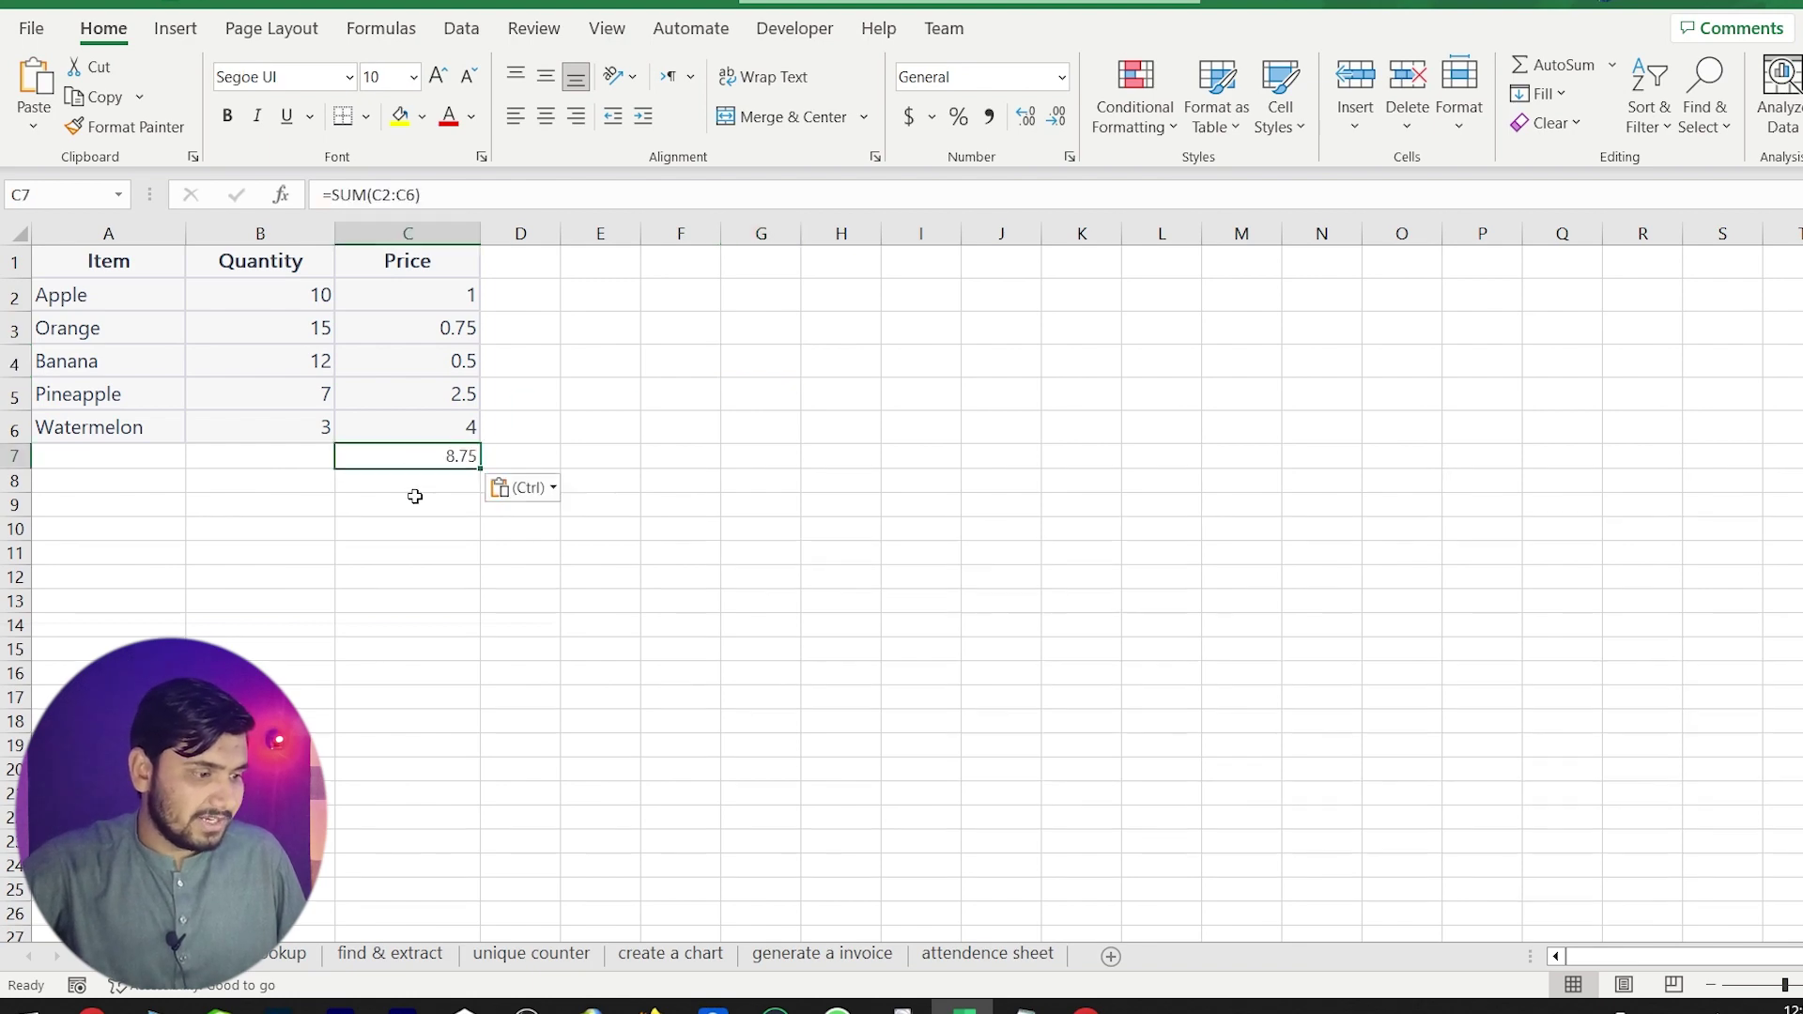
click(446, 488)
click(447, 455)
drag(443, 299, 421, 435)
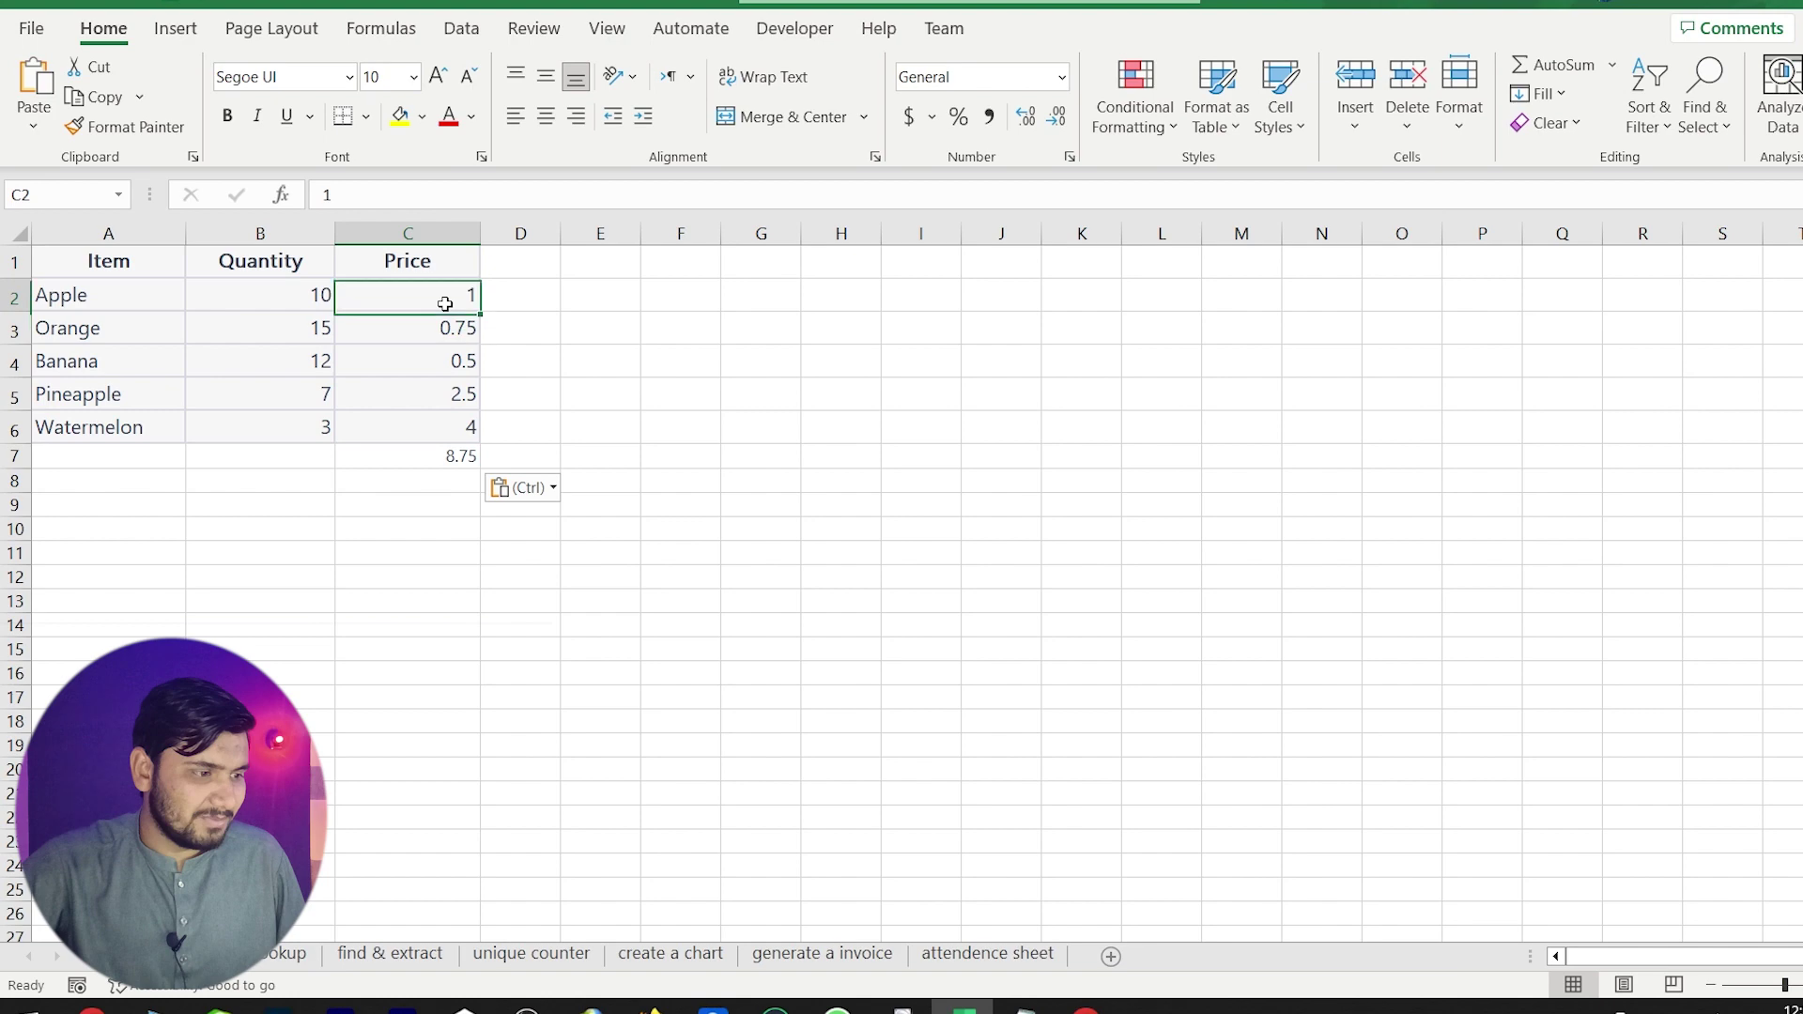
click(421, 459)
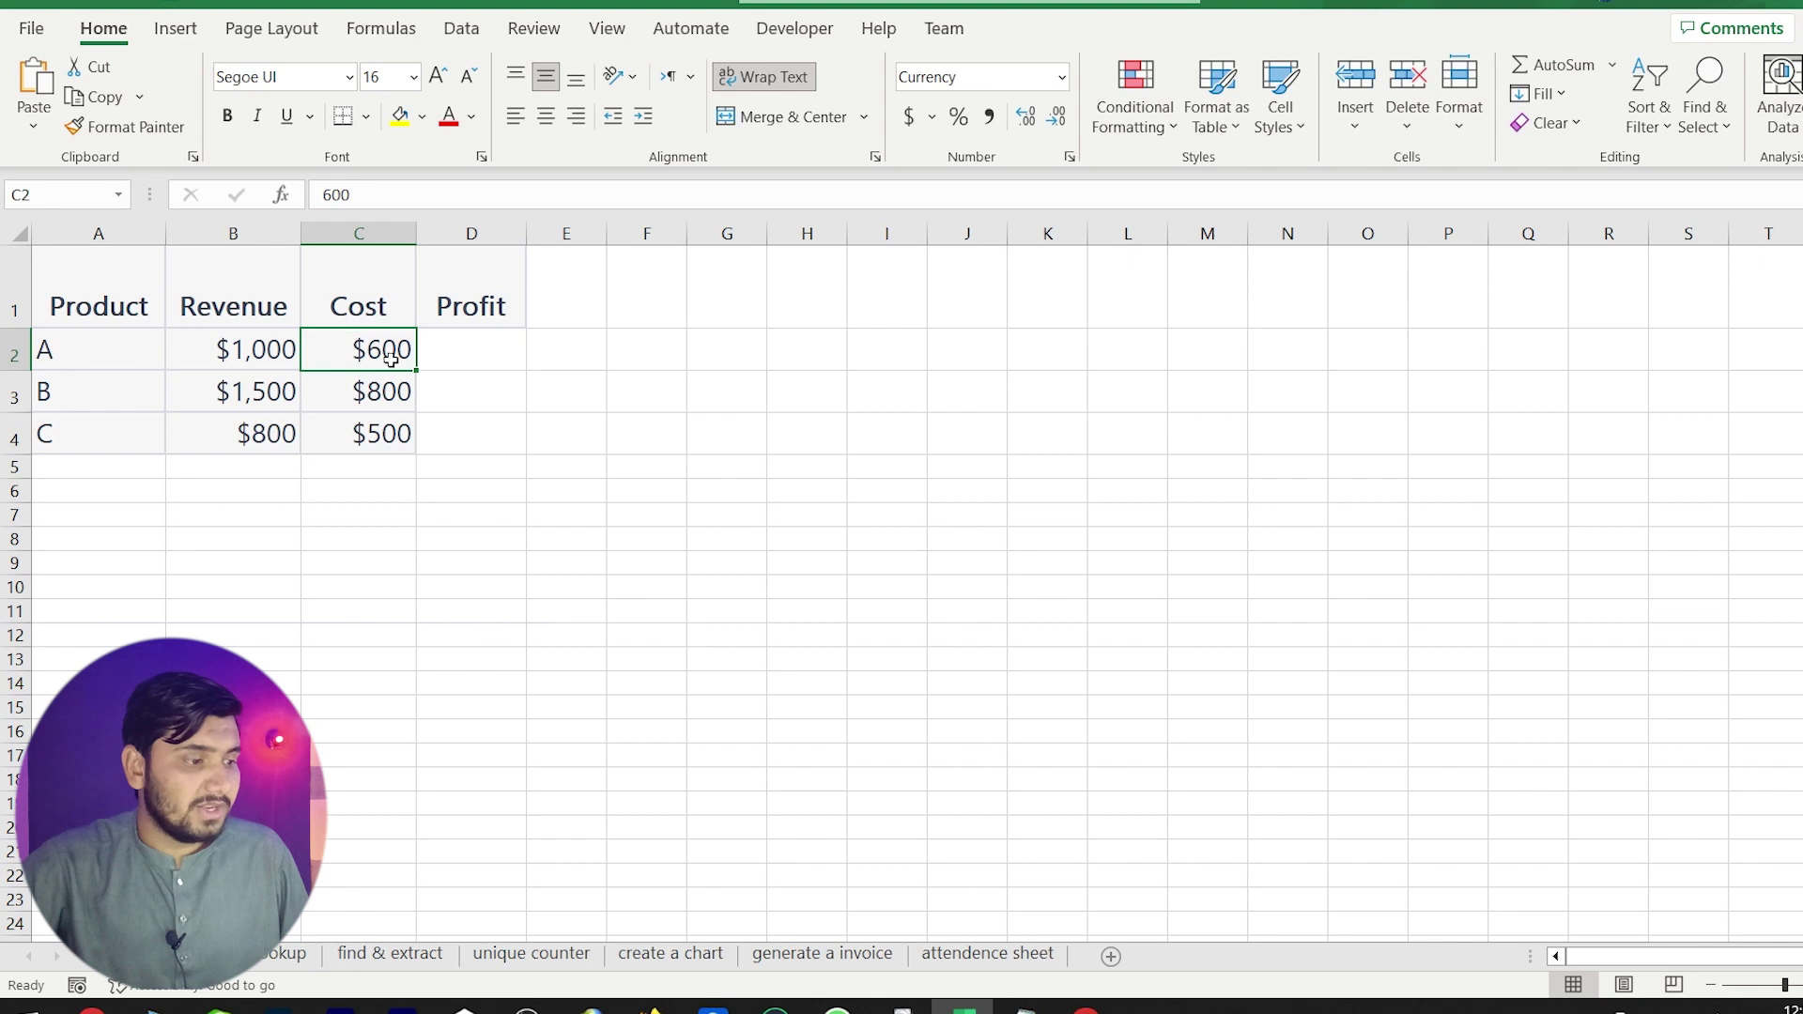
Check the revenue in B2 and cost in C2, then switch to ChatGPT's =B2 - C2 answer.
click(246, 362)
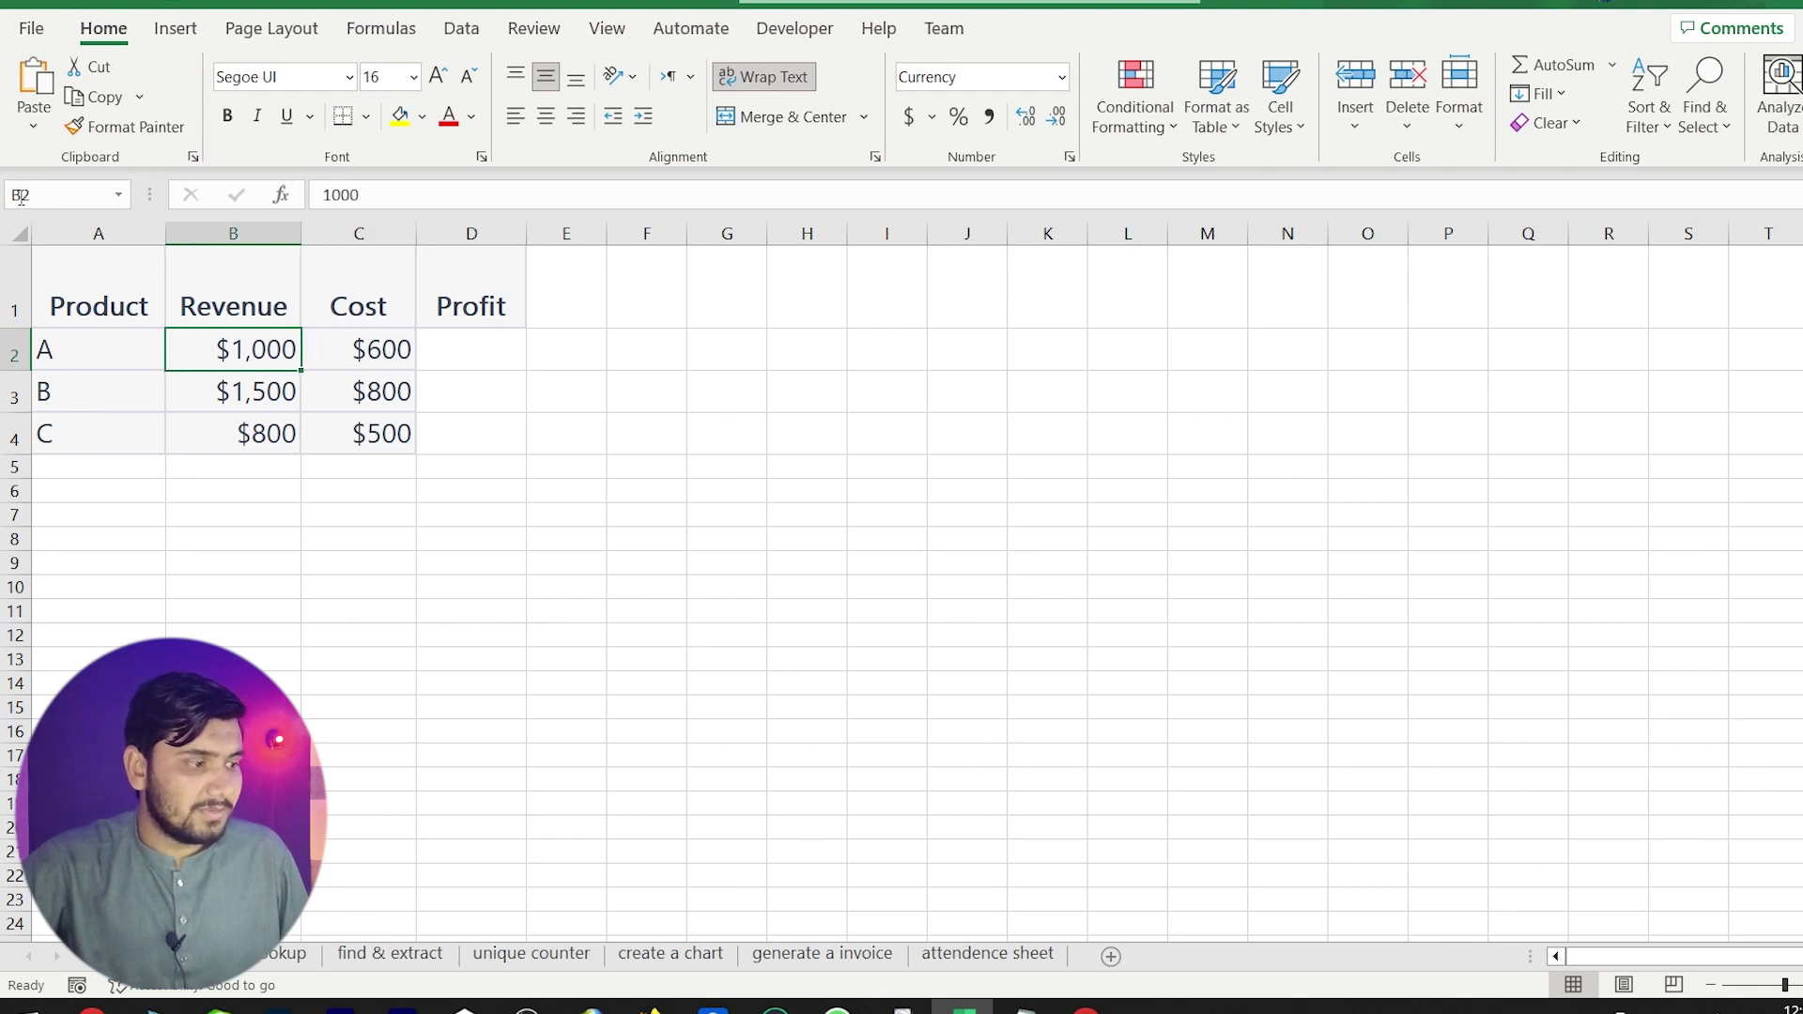
click(338, 349)
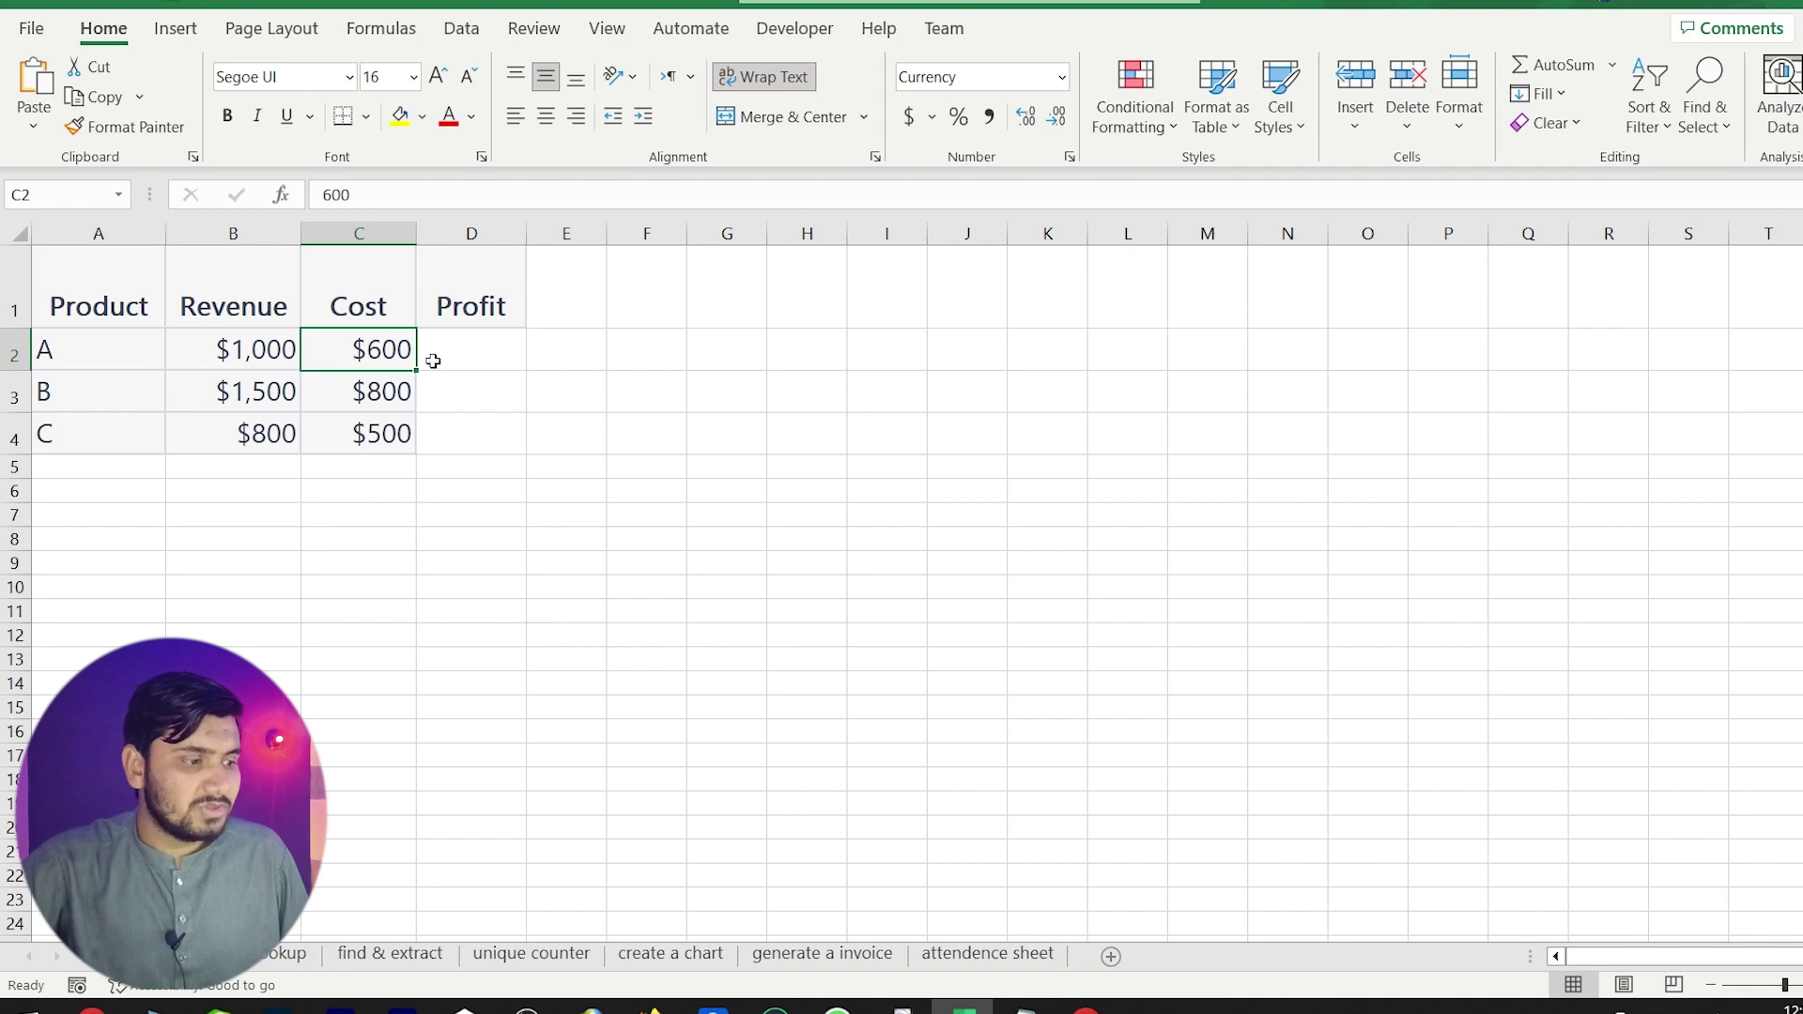
click(230, 348)
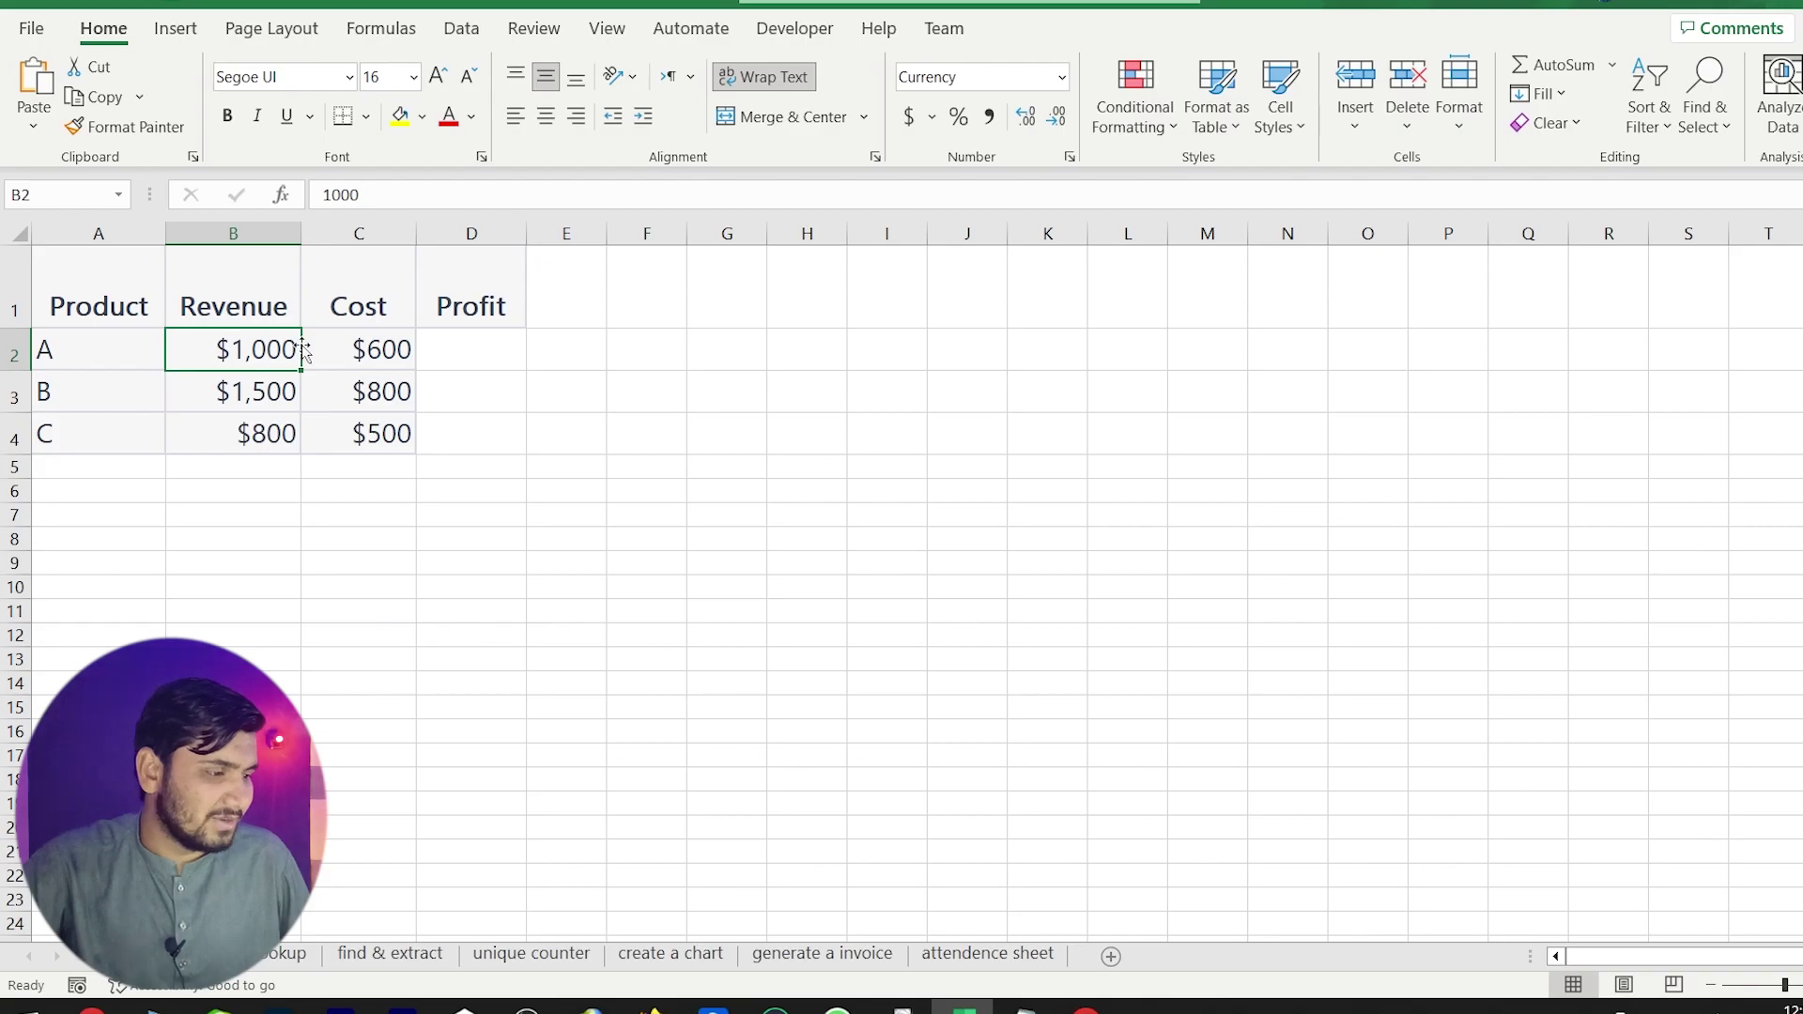
key(alt+Tab)
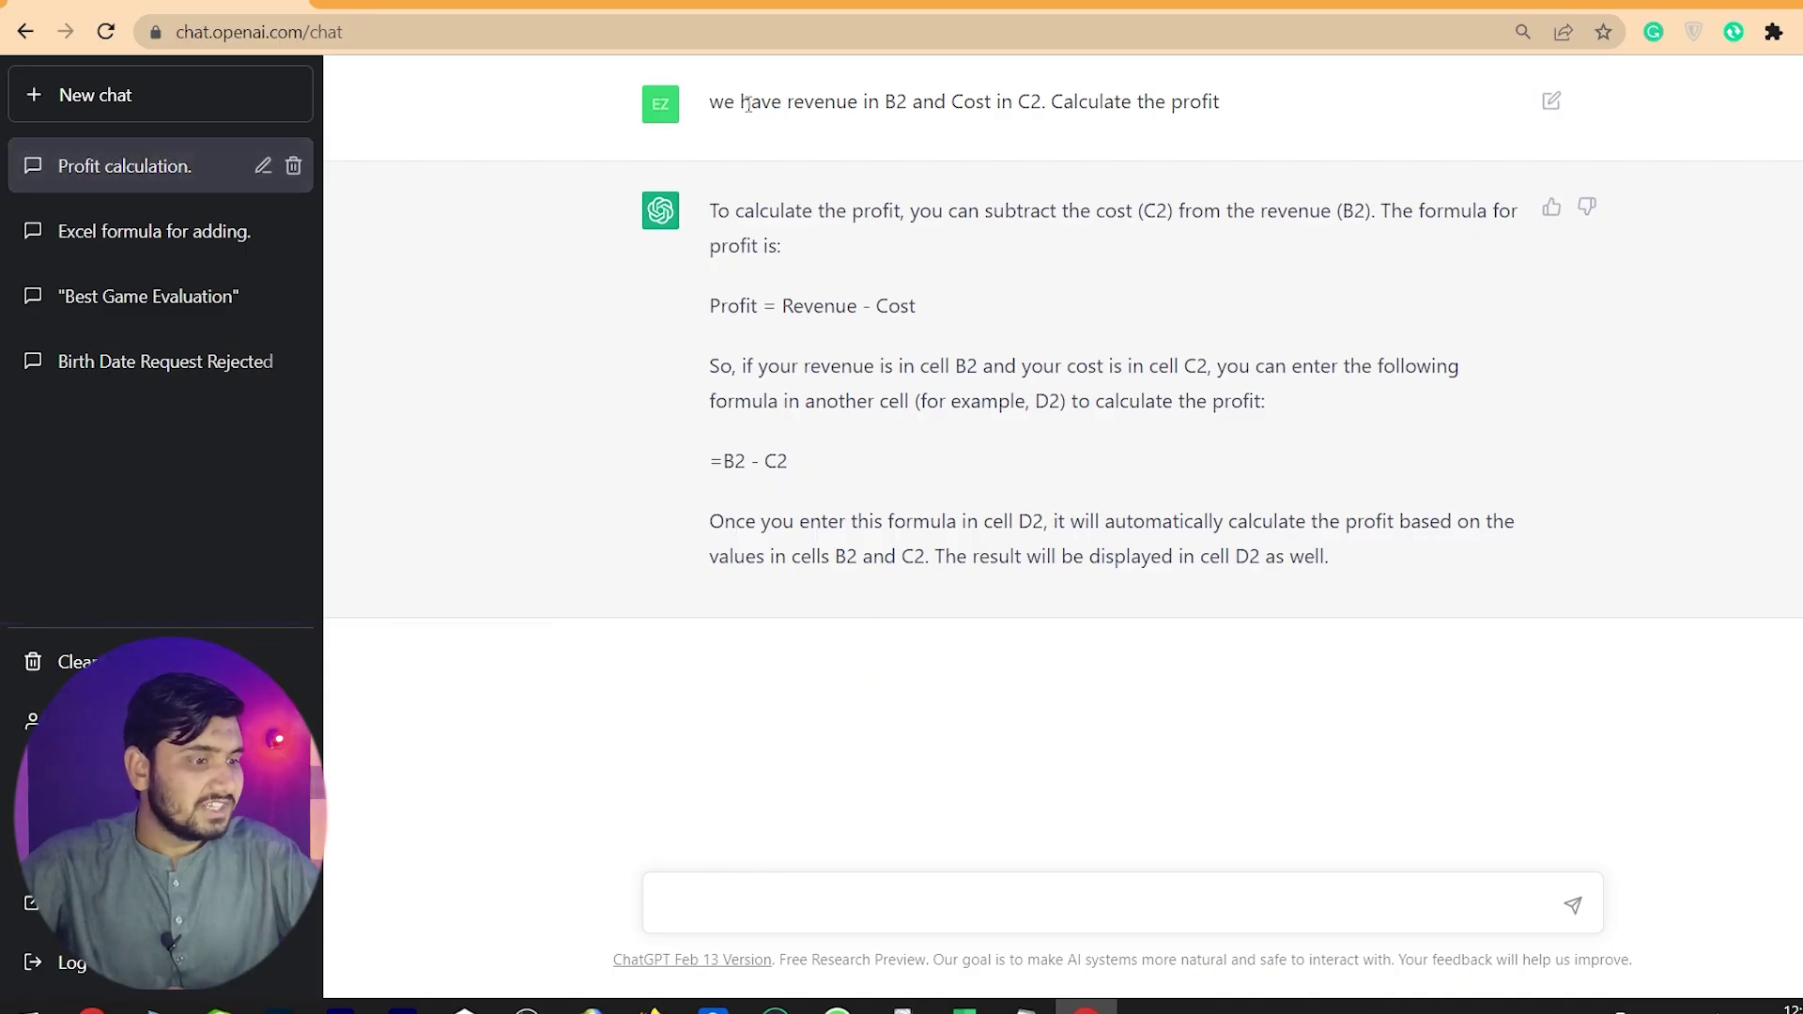
Select the =B2 - C2 profit formula in ChatGPT's reply and switch back to Excel.
drag(874, 100, 1230, 119)
drag(718, 201, 1286, 549)
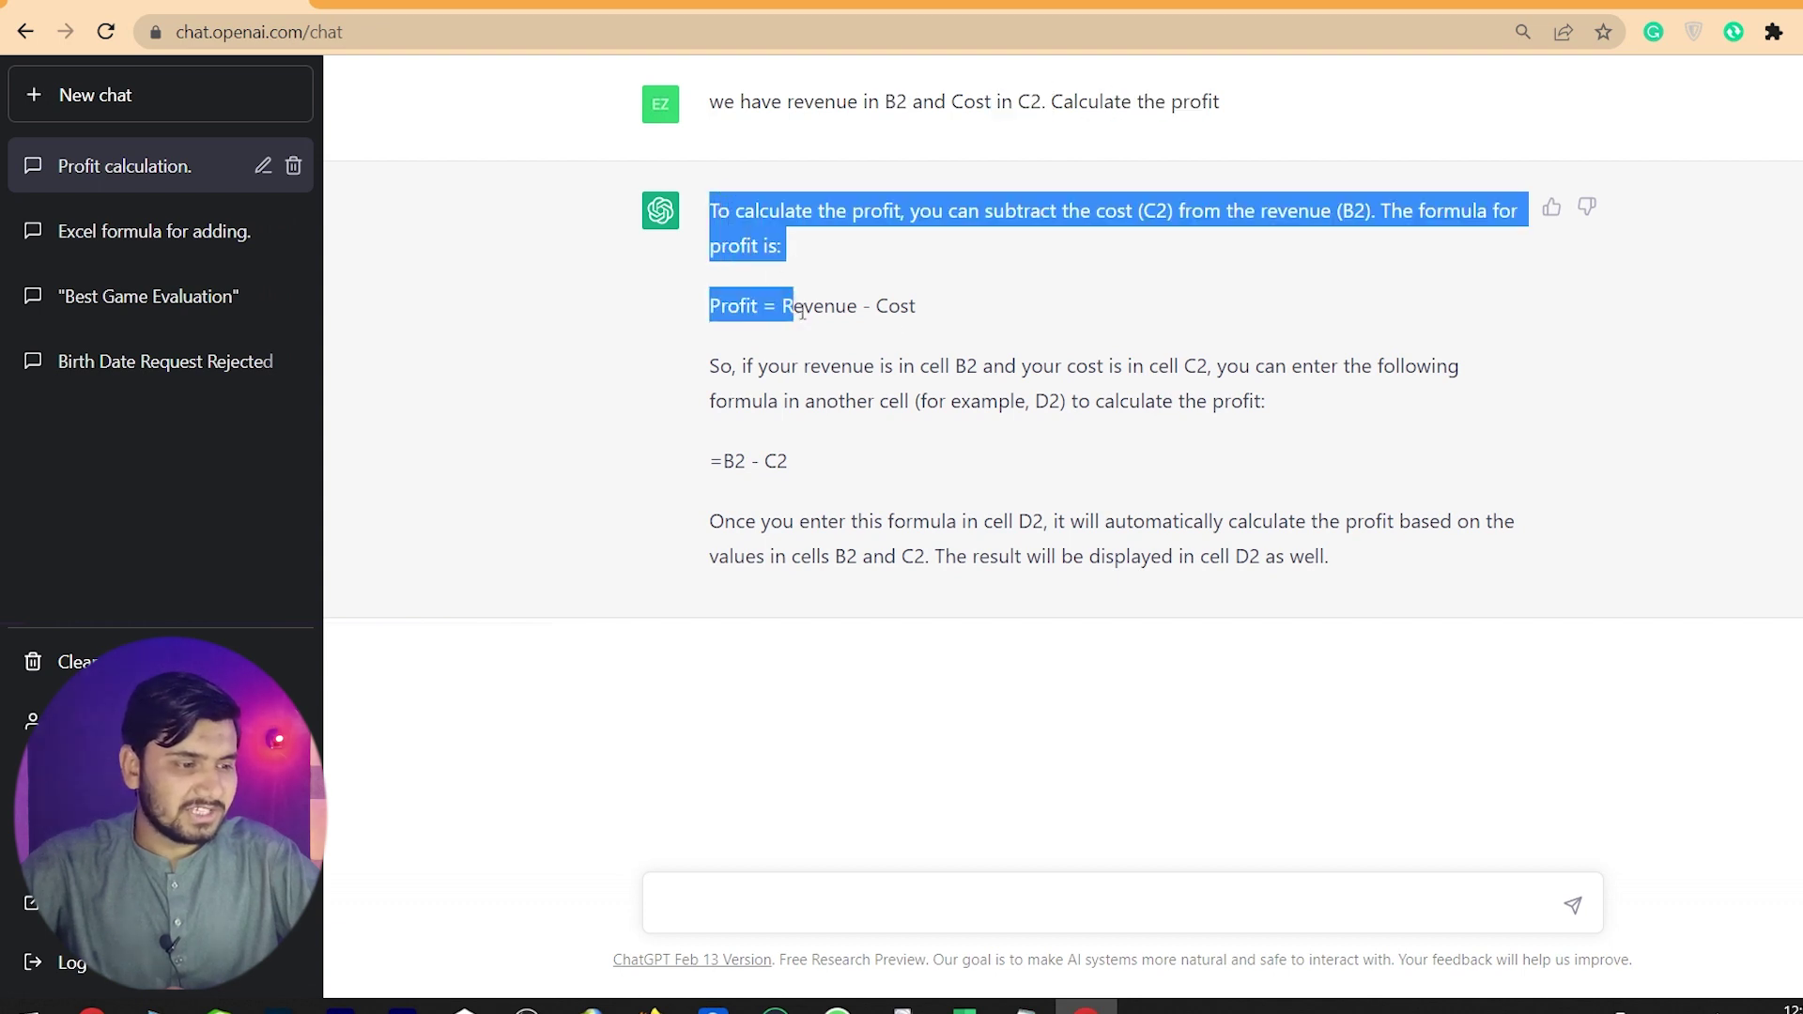
click(1286, 550)
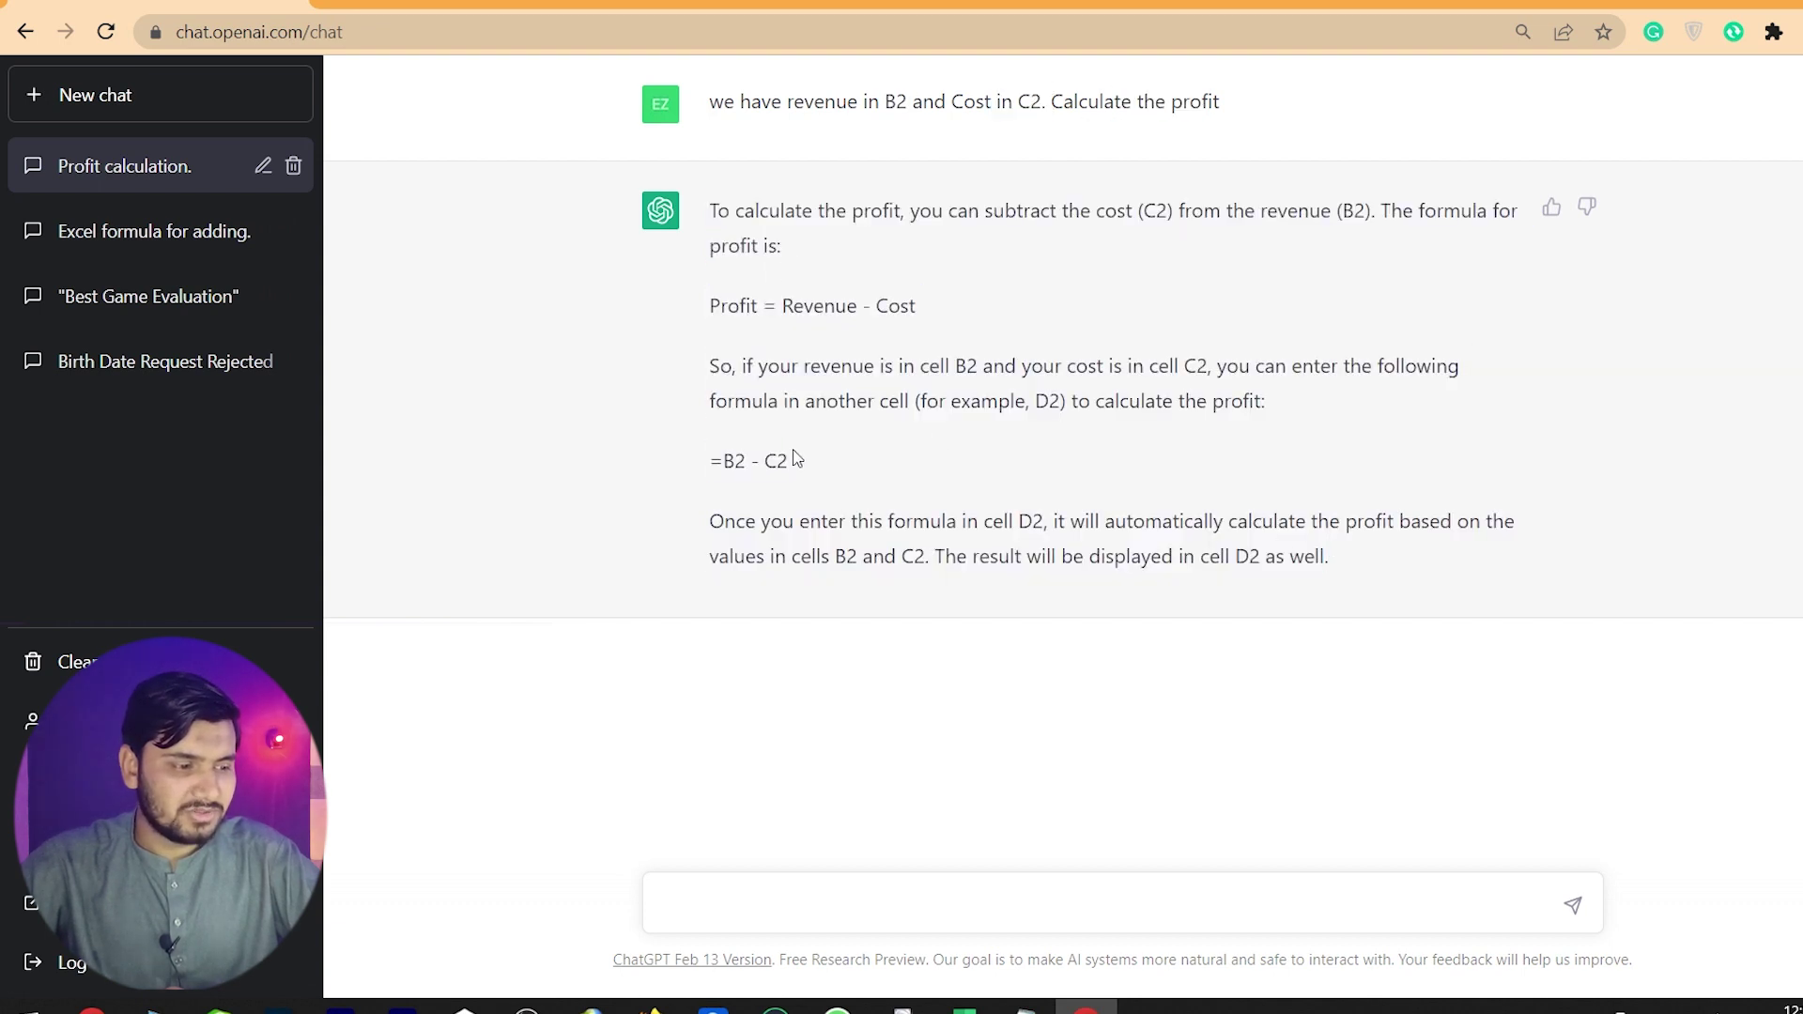
drag(797, 458, 713, 463)
key(ctrl+c)
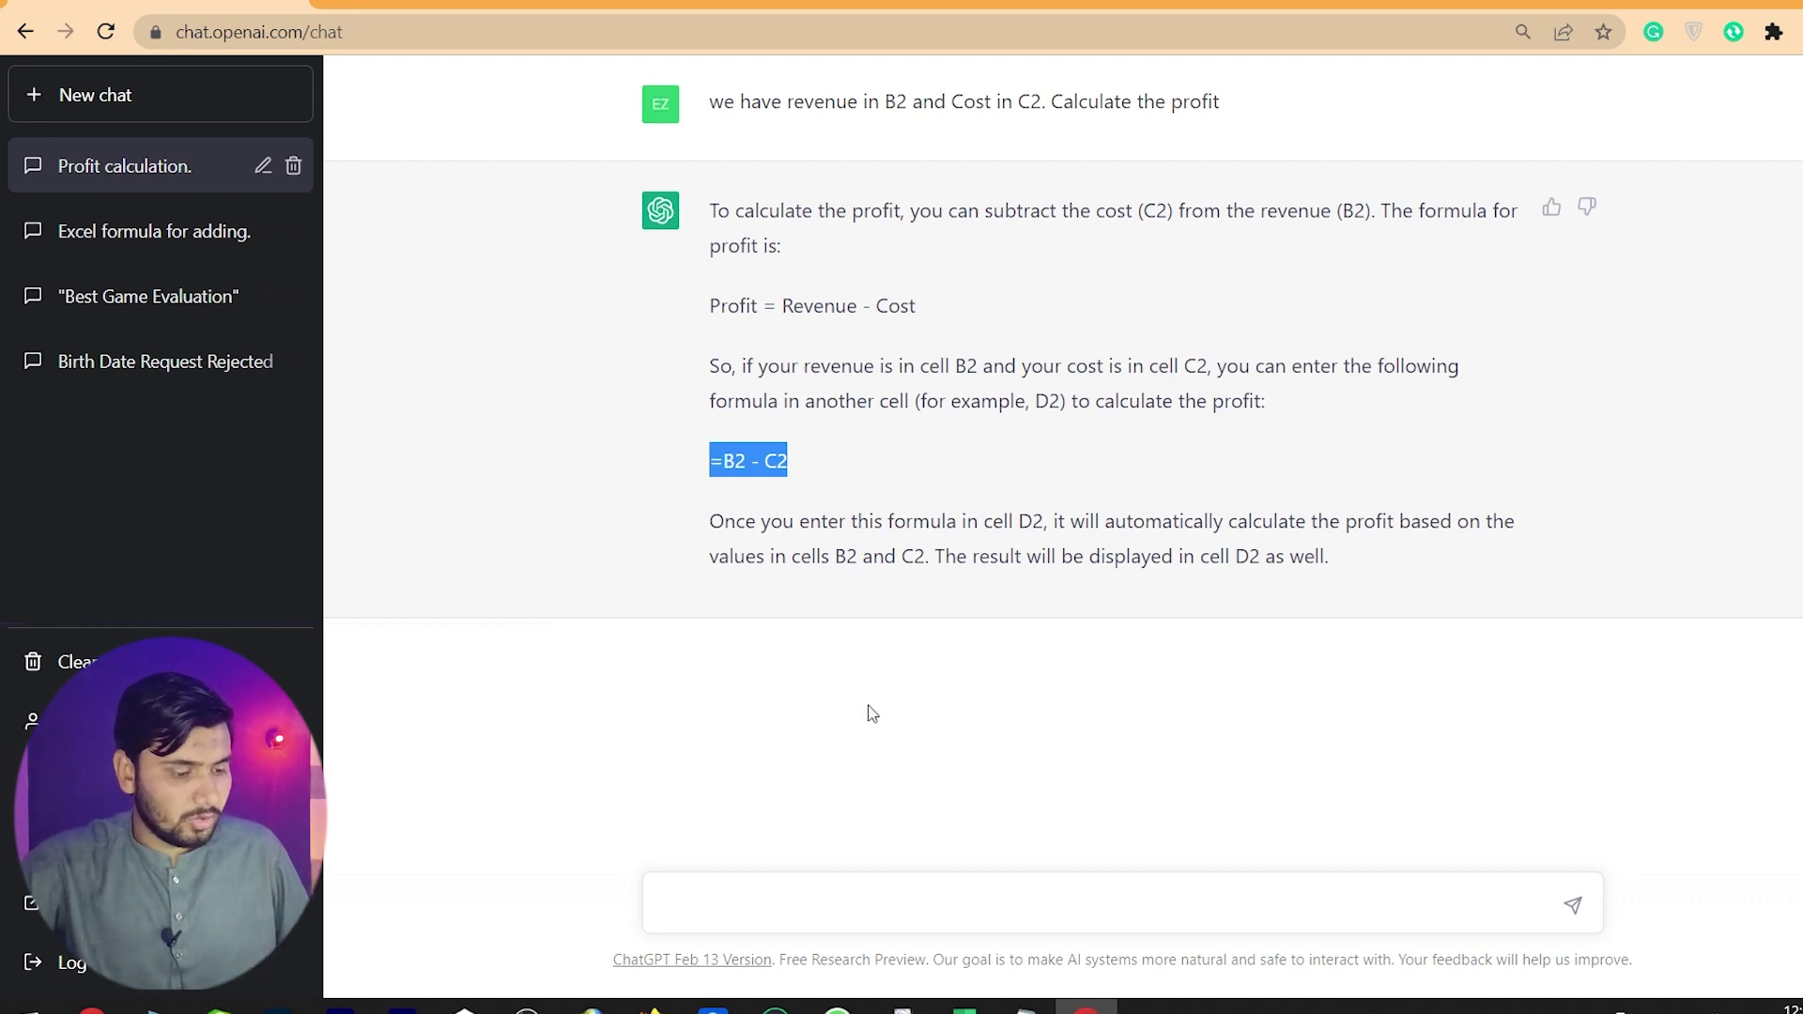
key(alt+Tab)
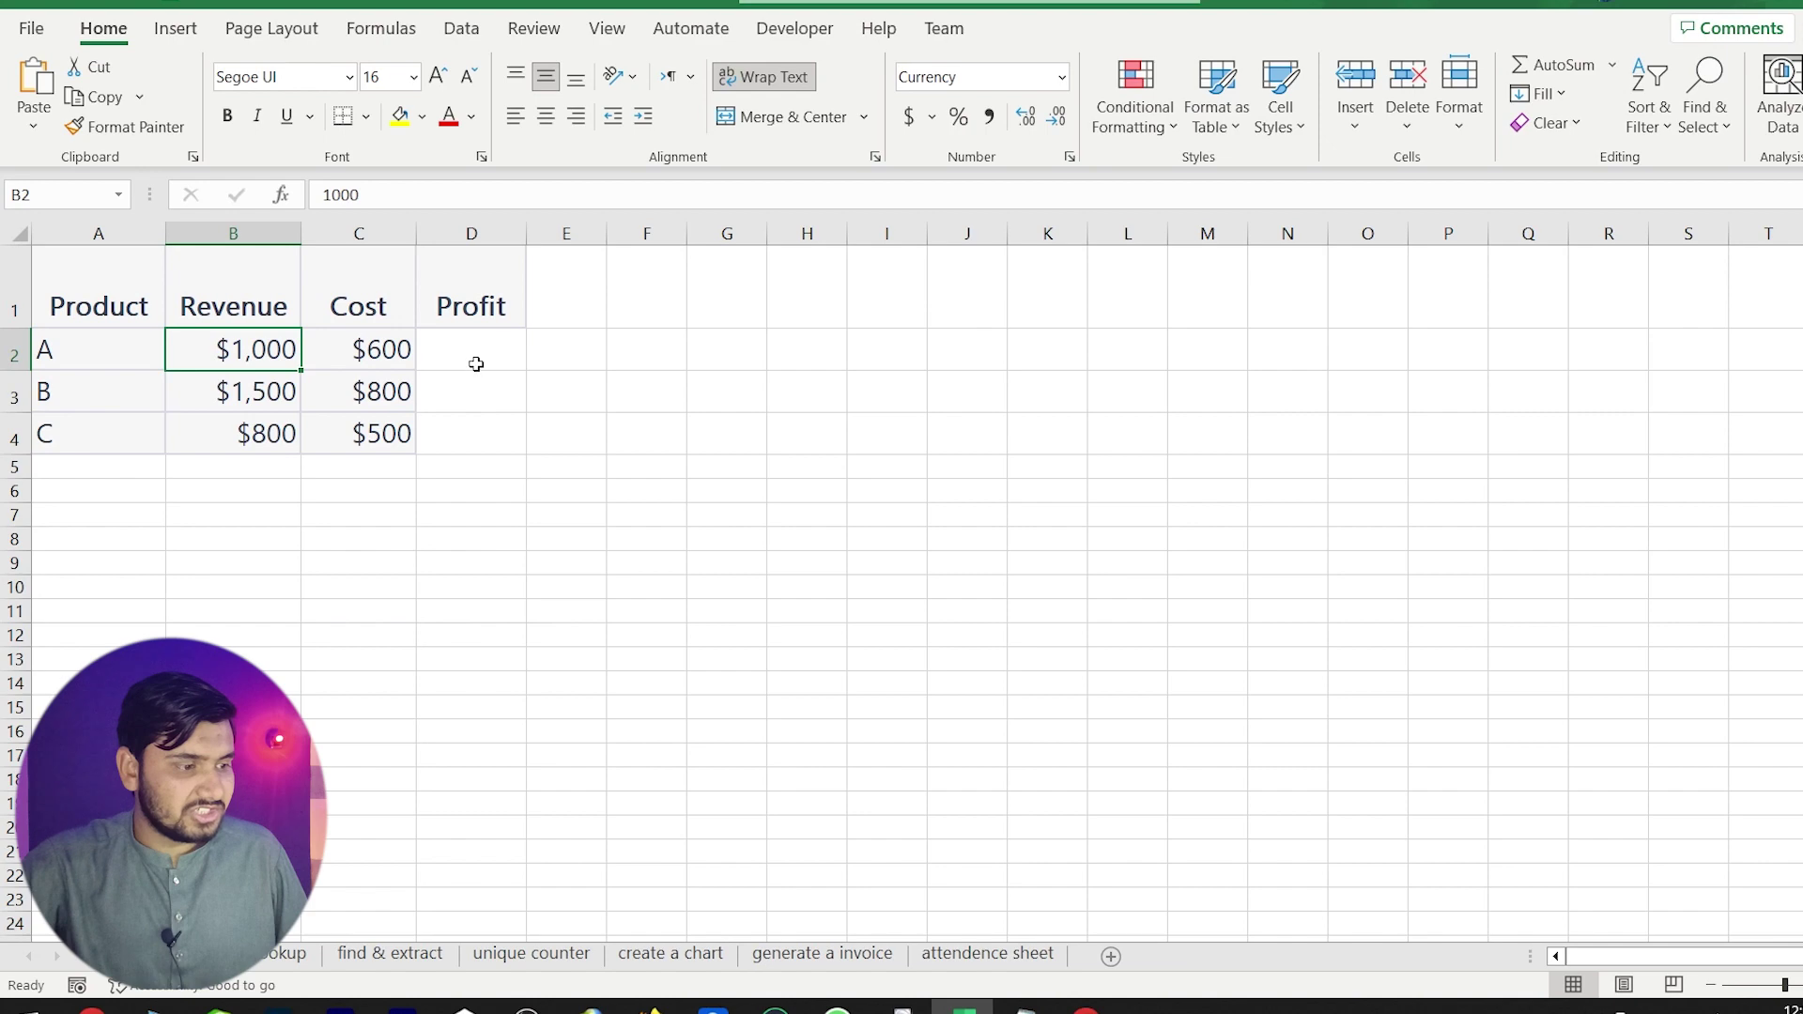
Paste =B2 - C2 into D2 and fill it down to D4, giving $400, $700 and $300.
click(476, 364)
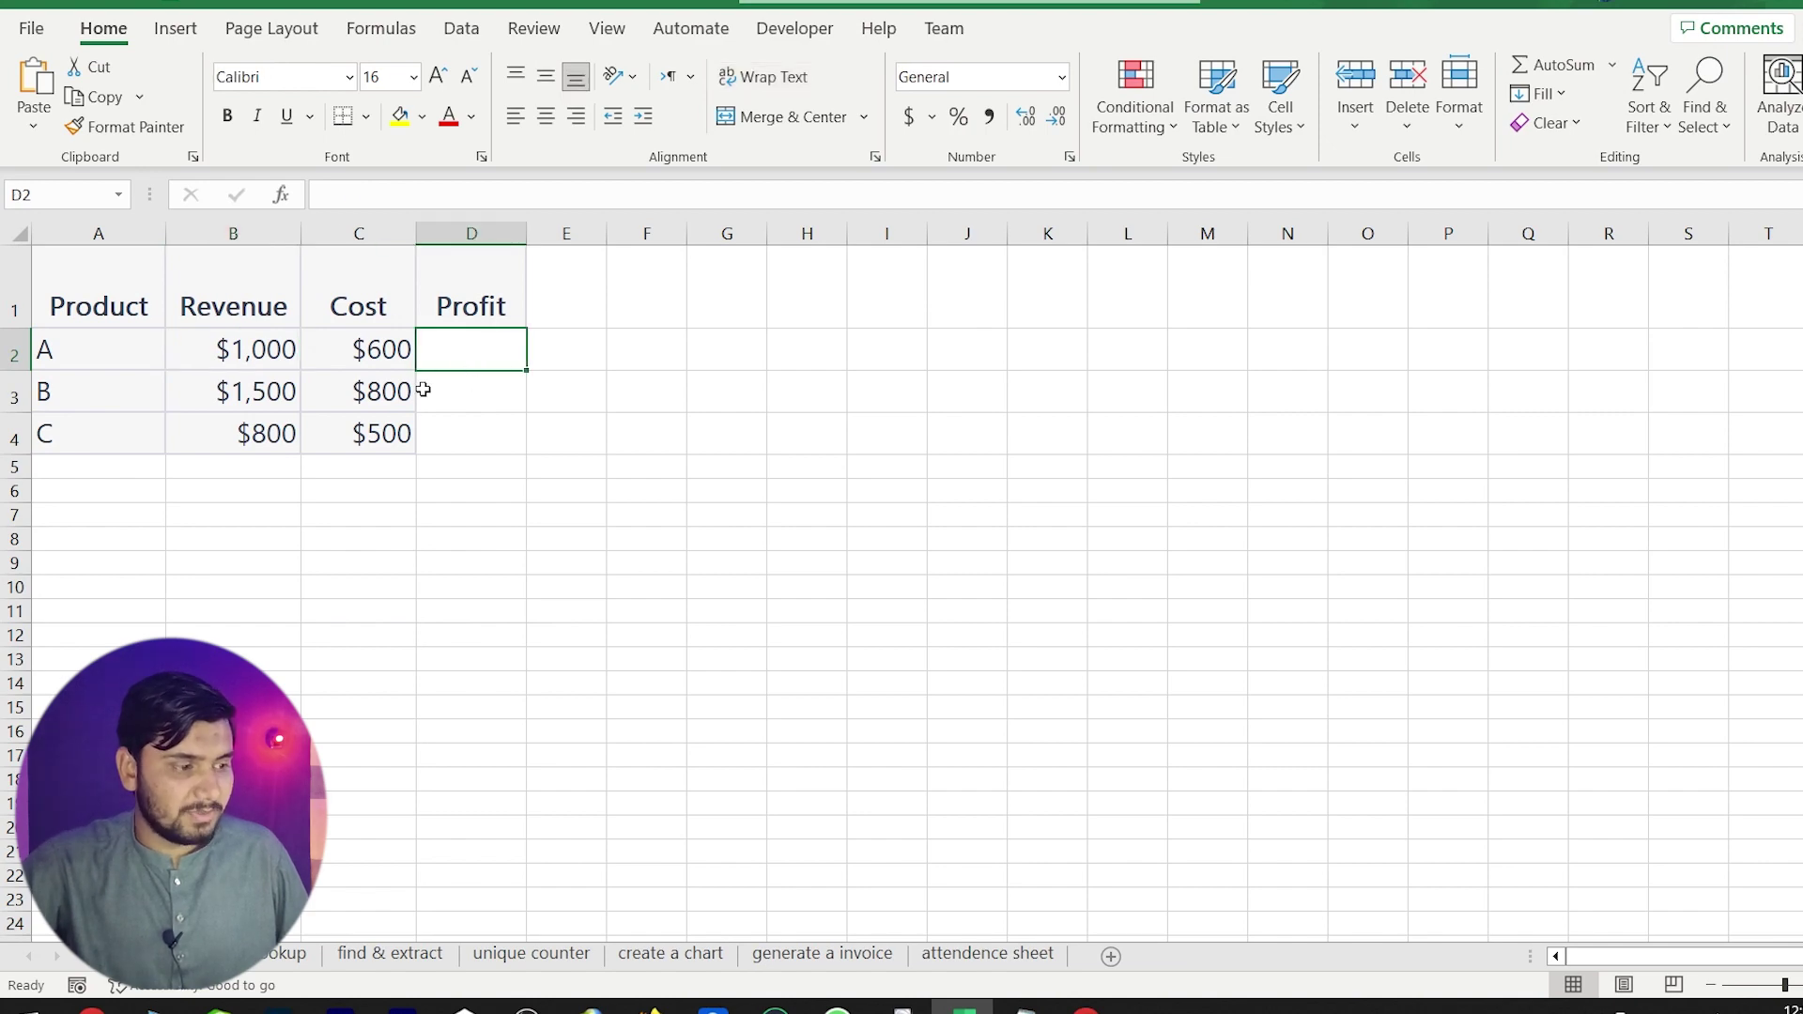
key(ctrl+v)
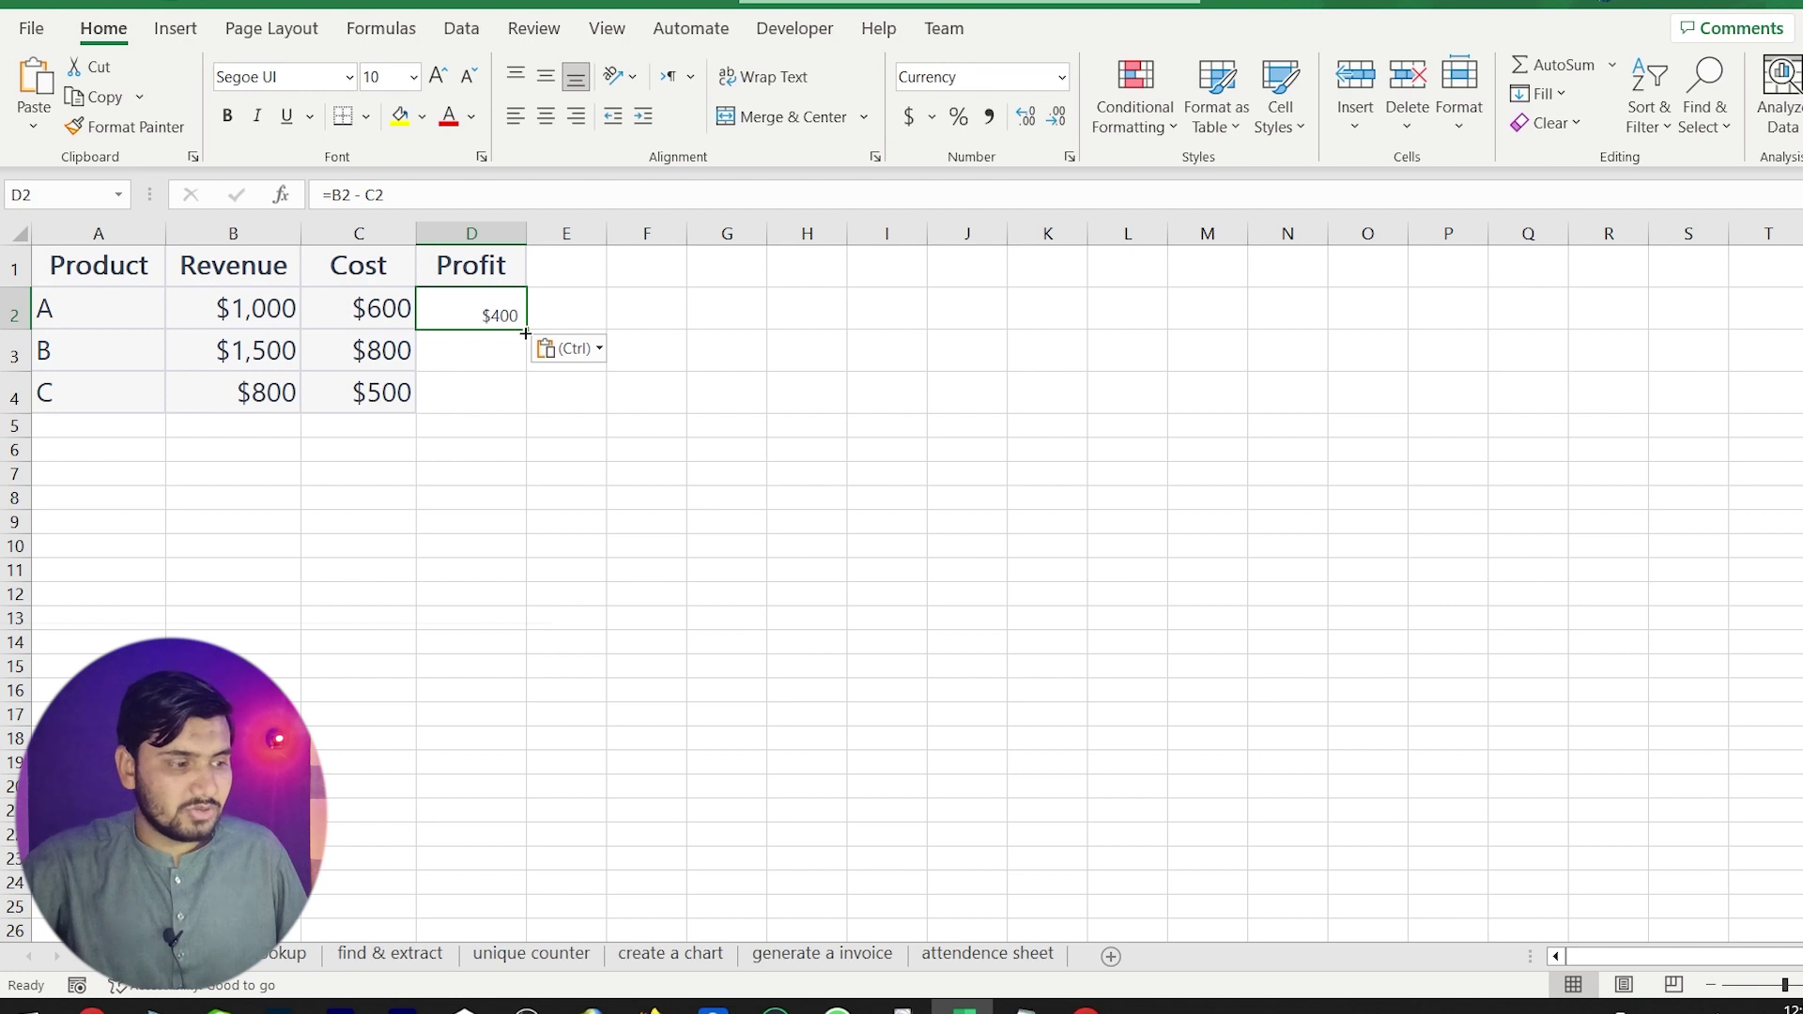
drag(525, 332, 515, 394)
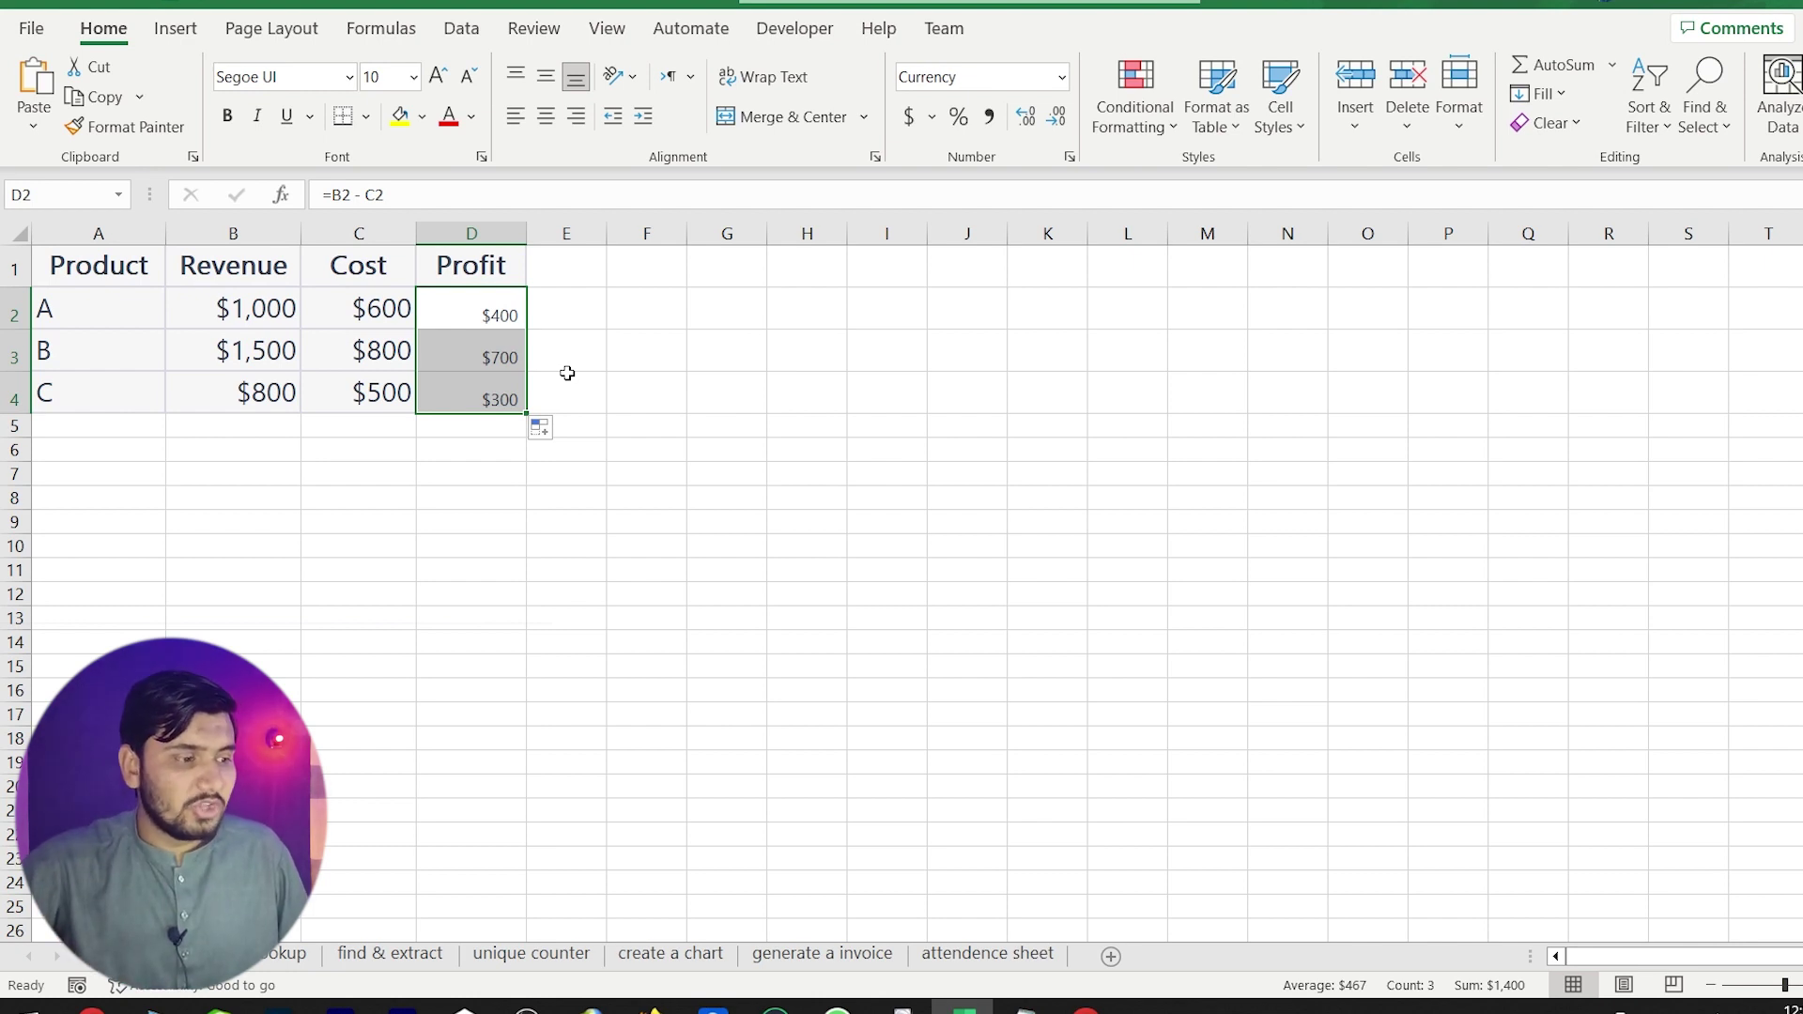
click(568, 375)
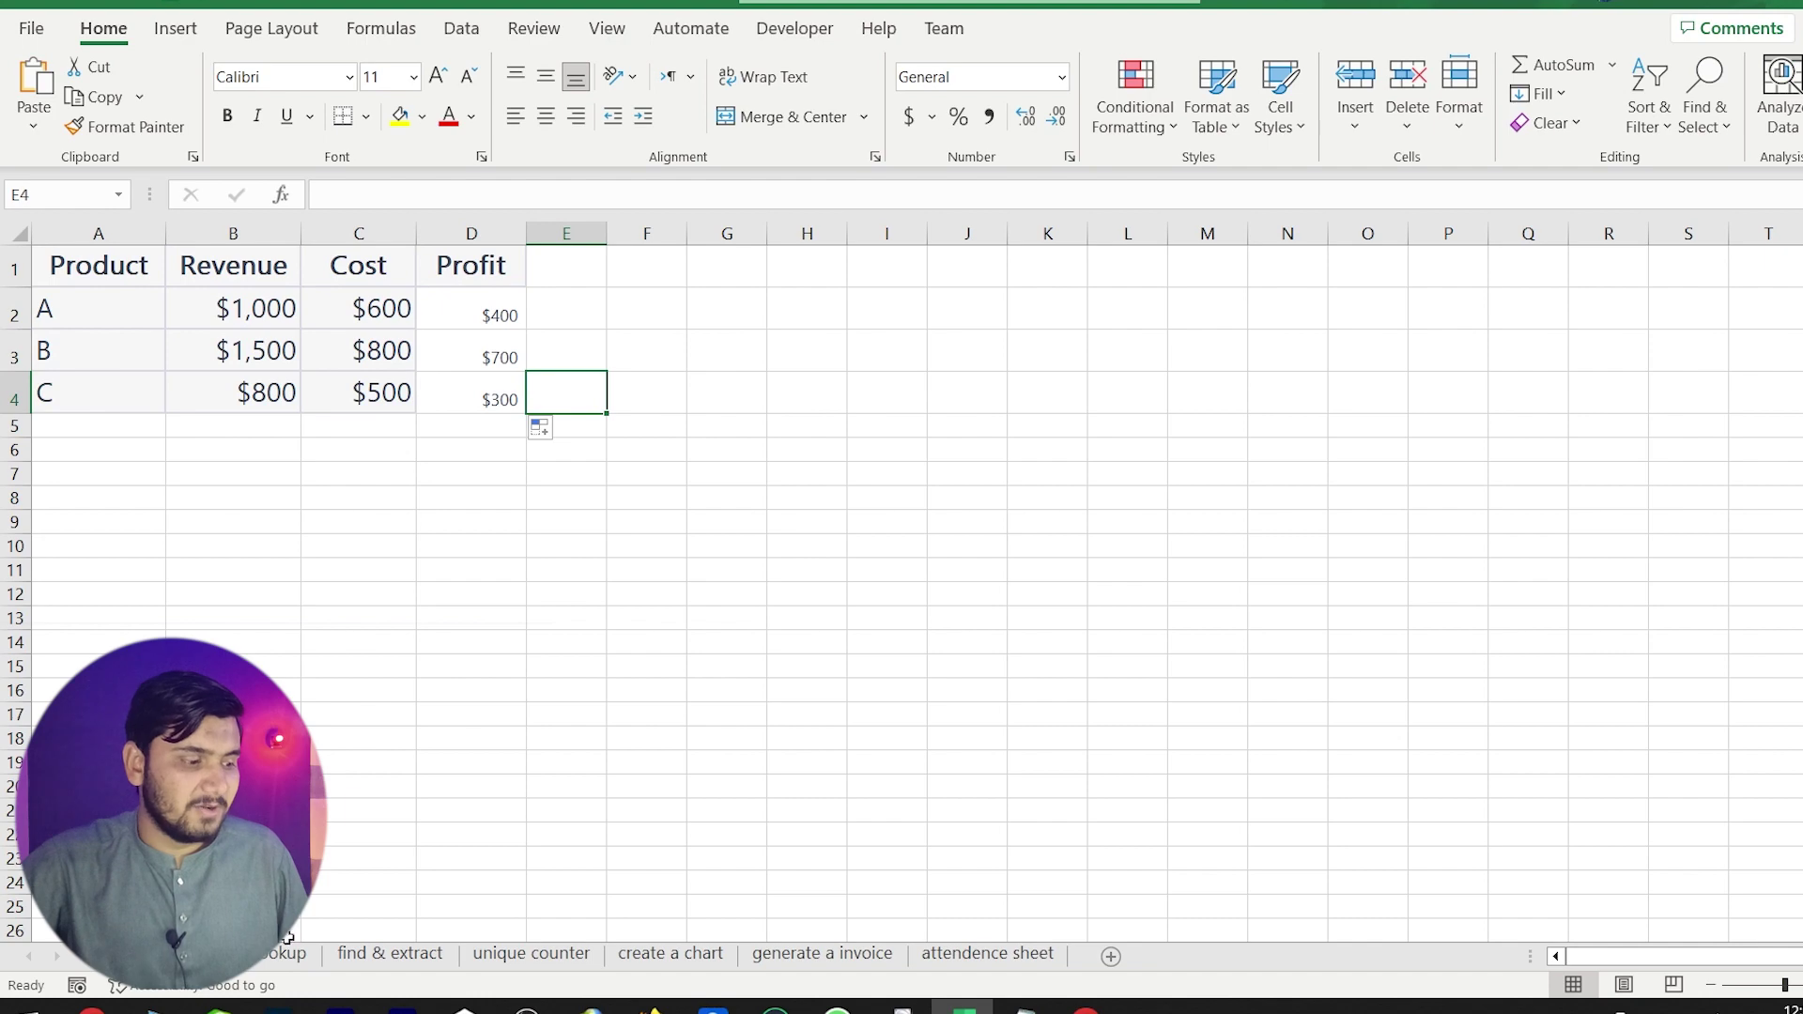
click(274, 956)
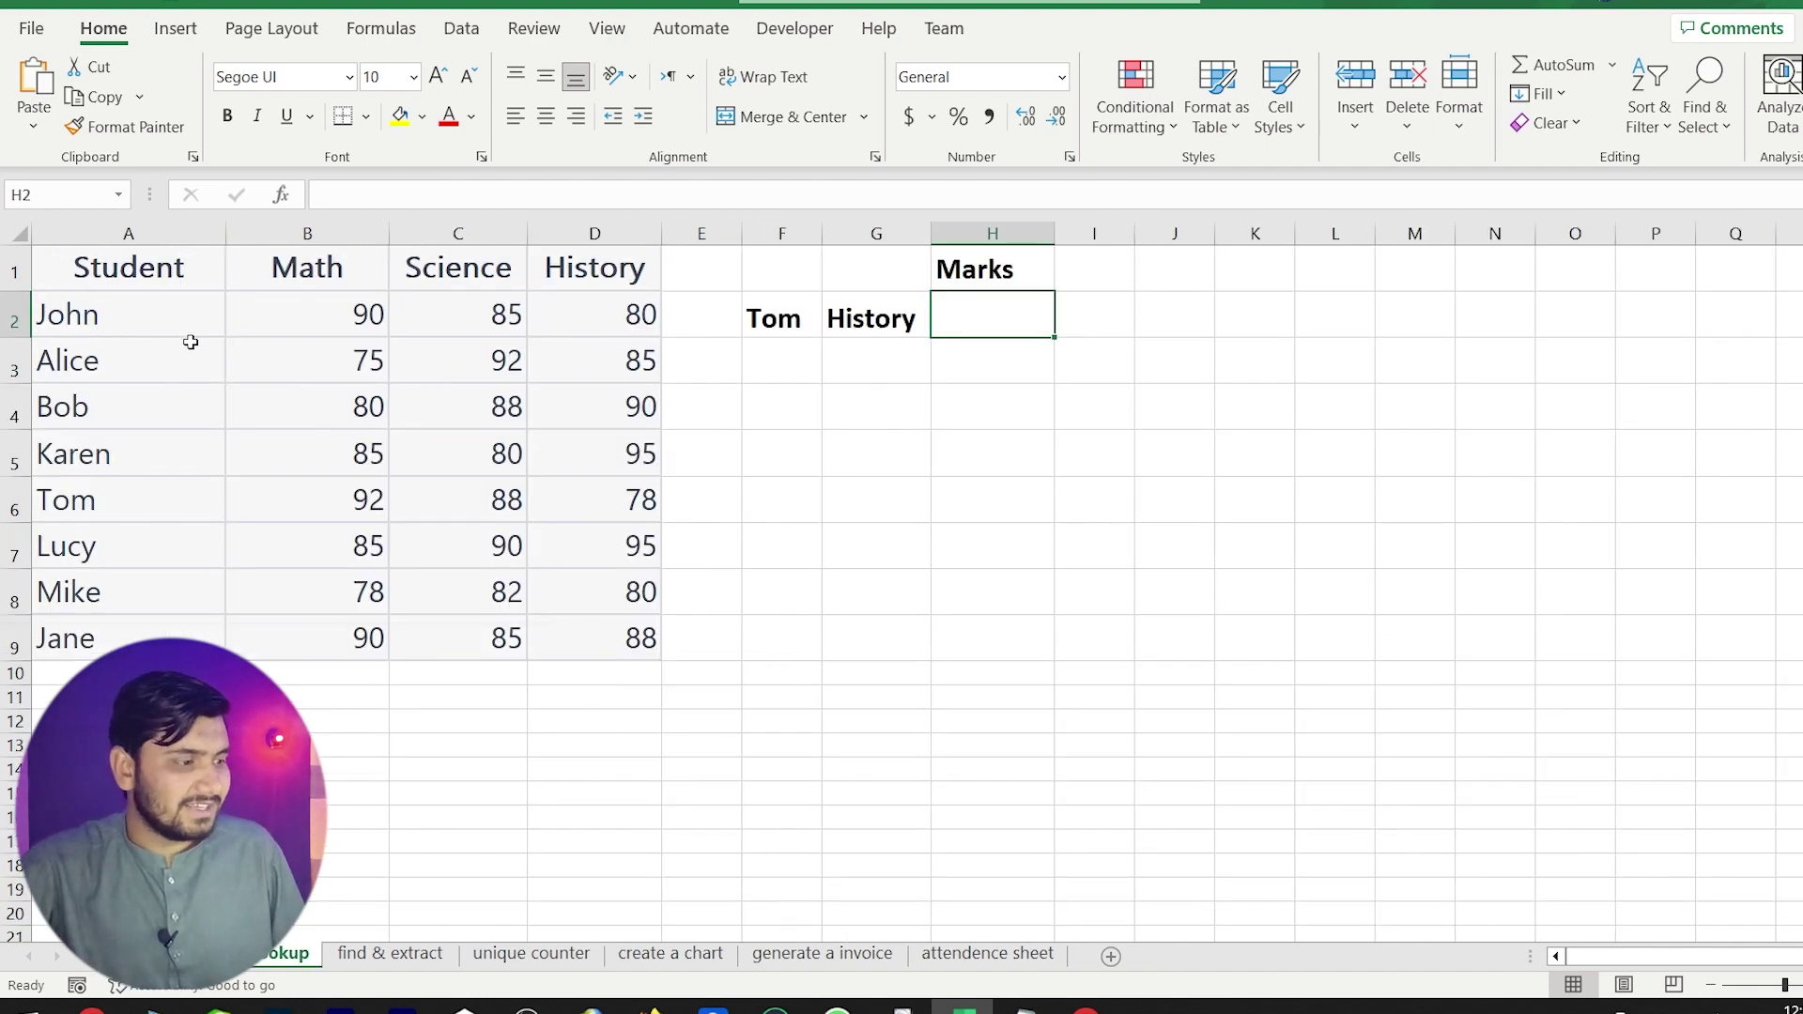
Locate Tom's History mark of 78 and select the empty result cell under Marks.
click(103, 501)
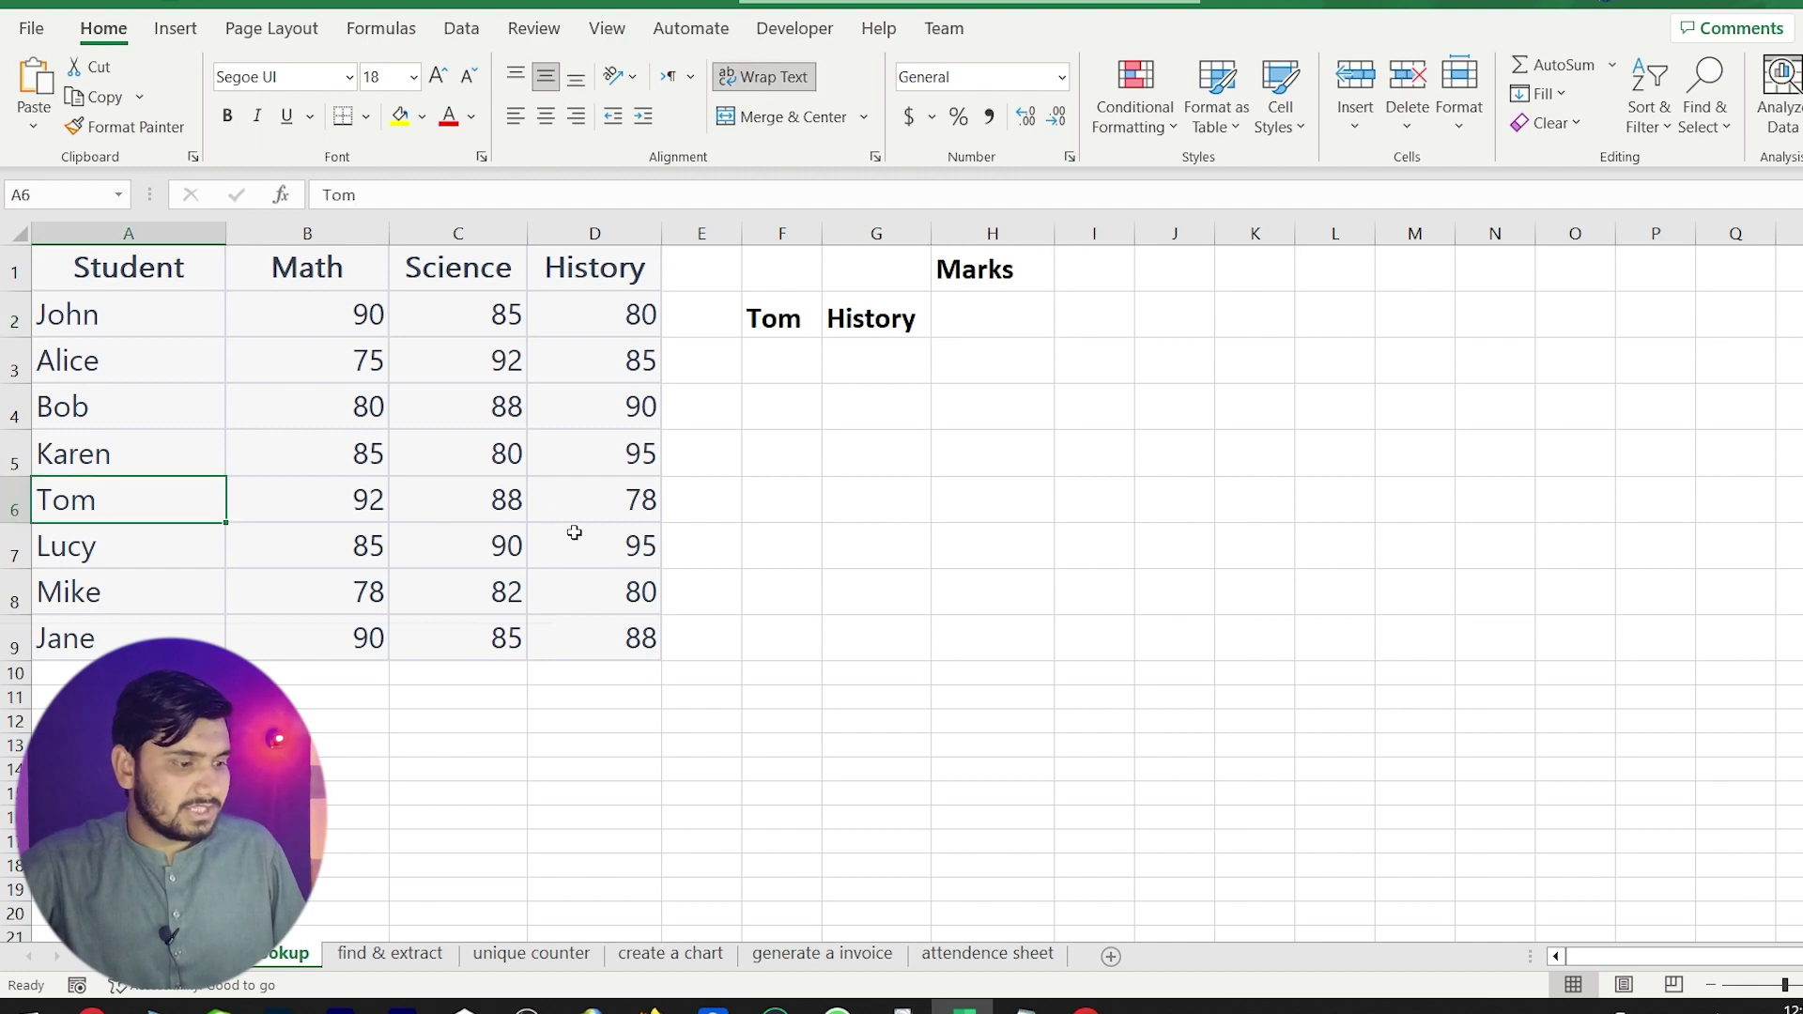
click(605, 507)
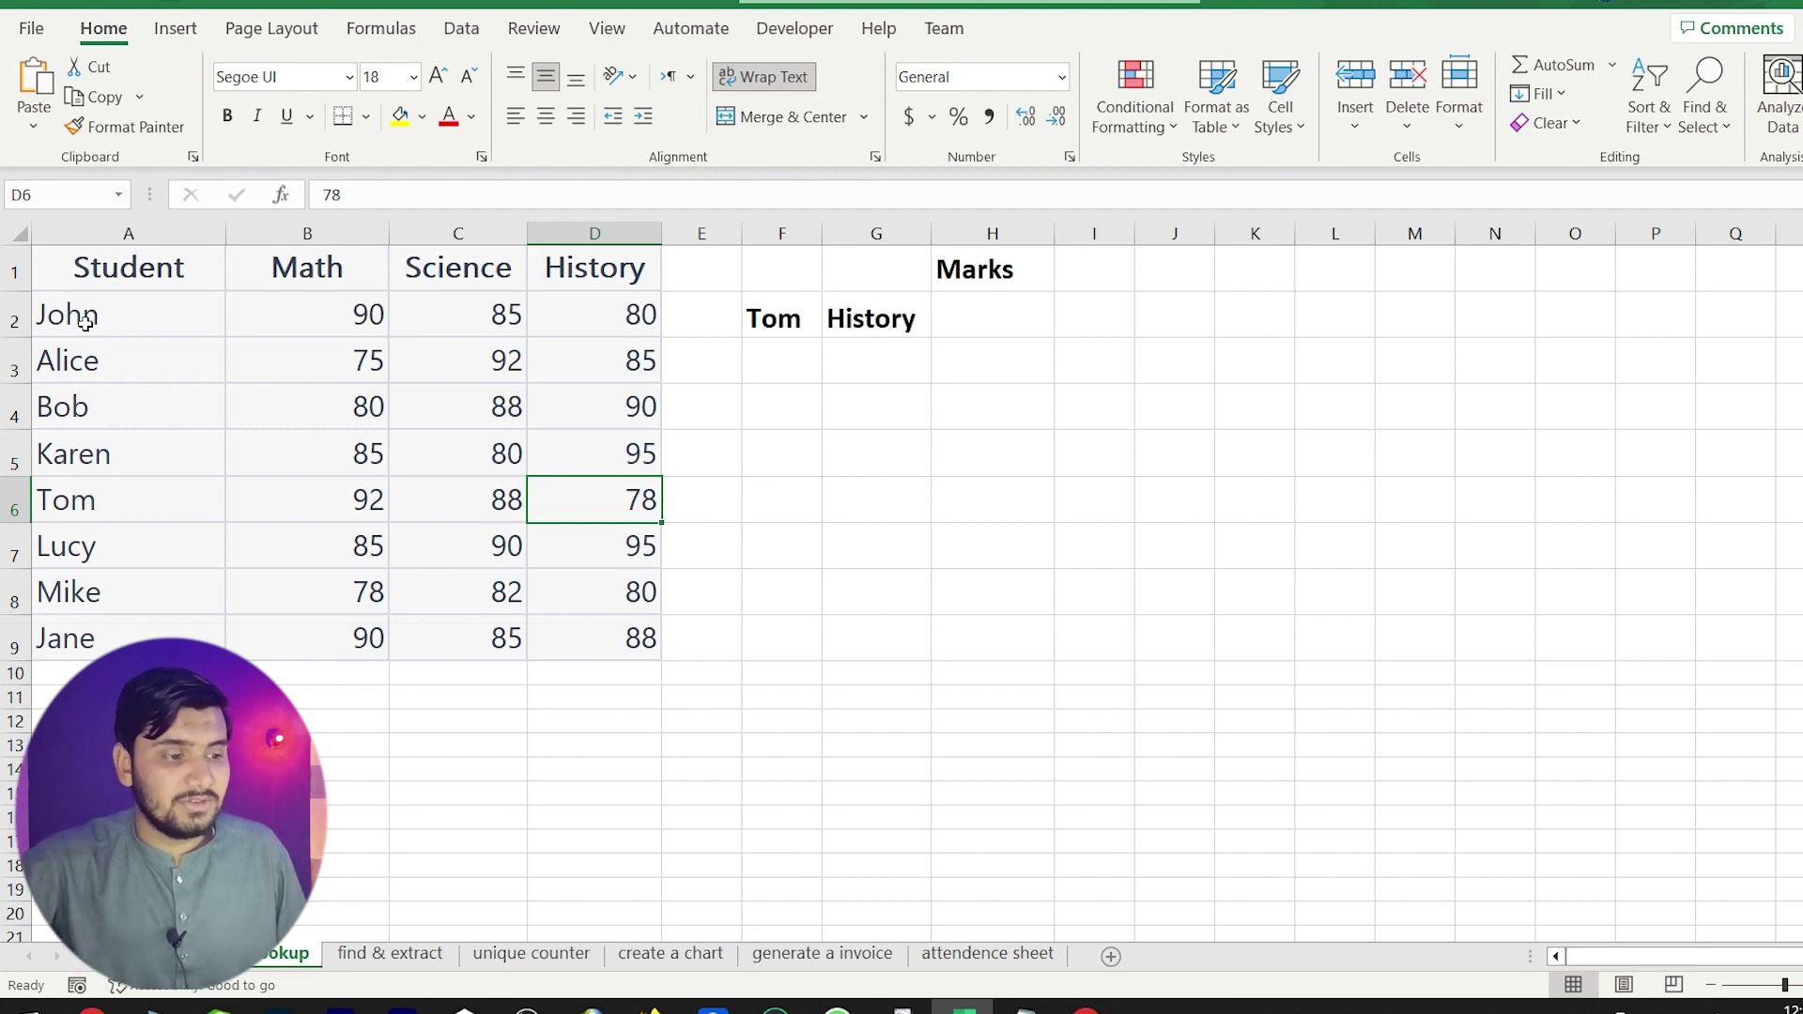
click(943, 307)
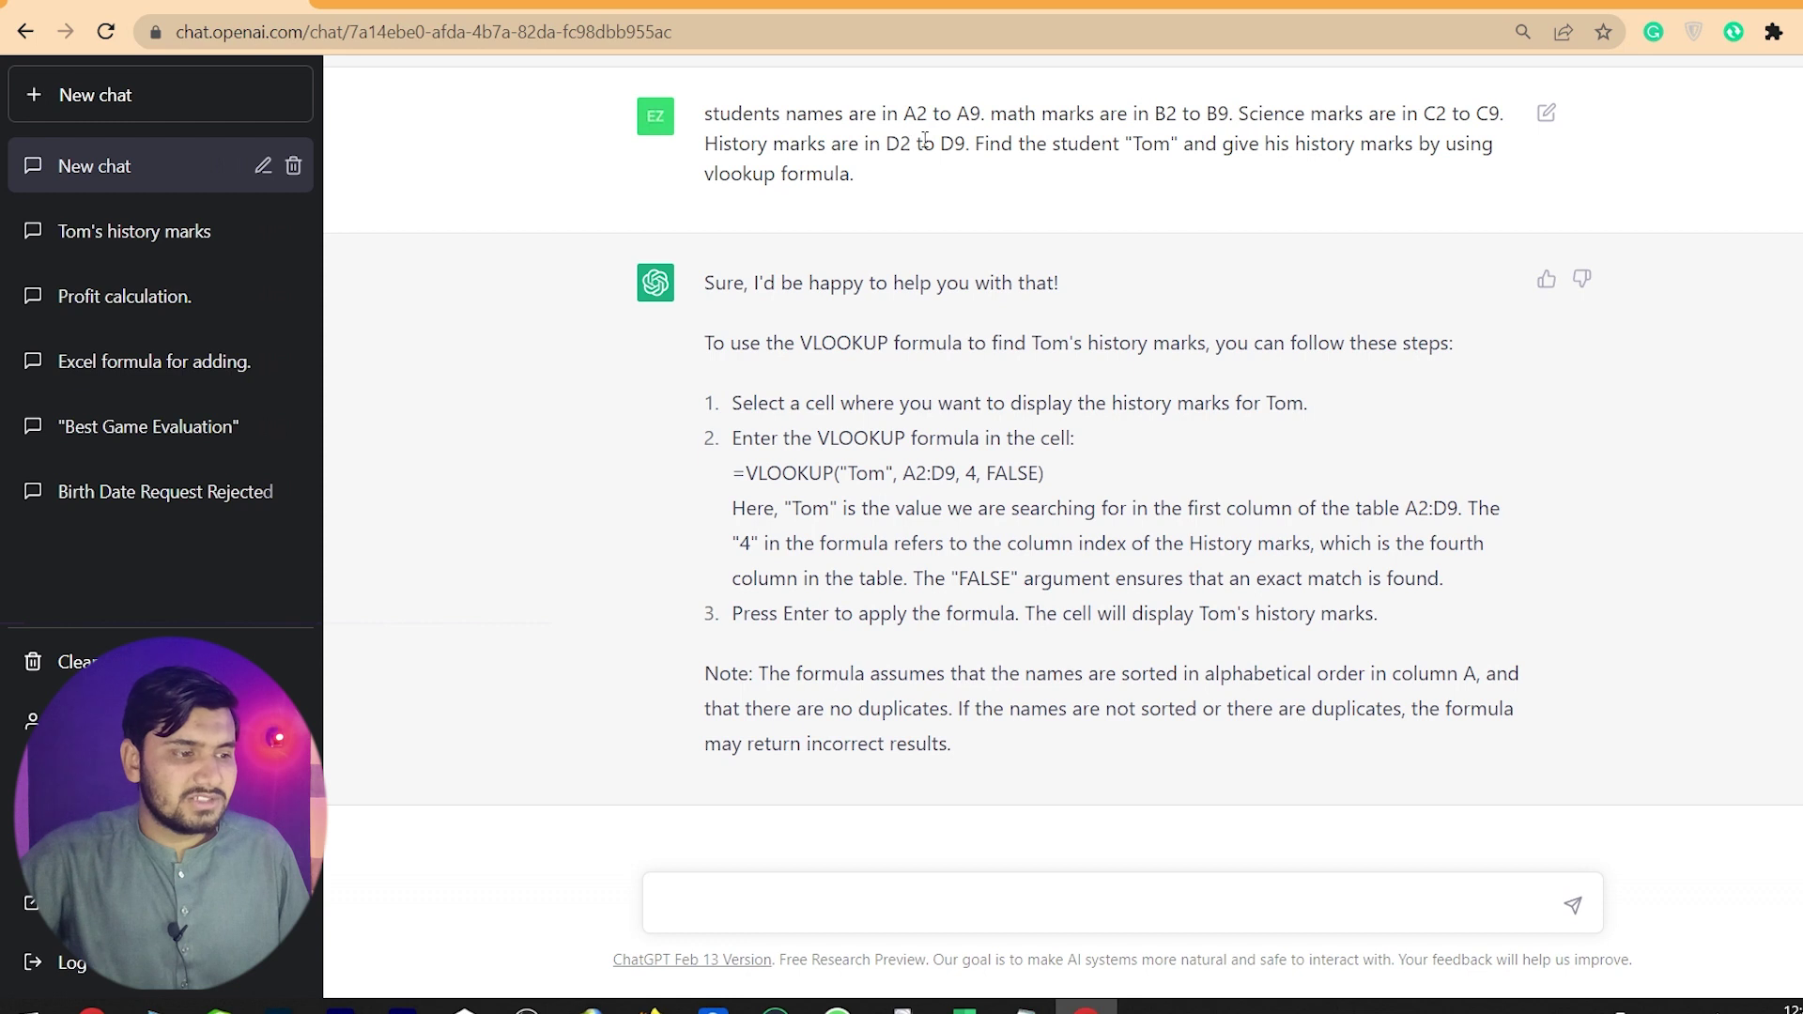
Select =VLOOKUP("Tom", A2:D9, 4, FALSE) in ChatGPT's reply and return to Excel.
double_click(1156, 146)
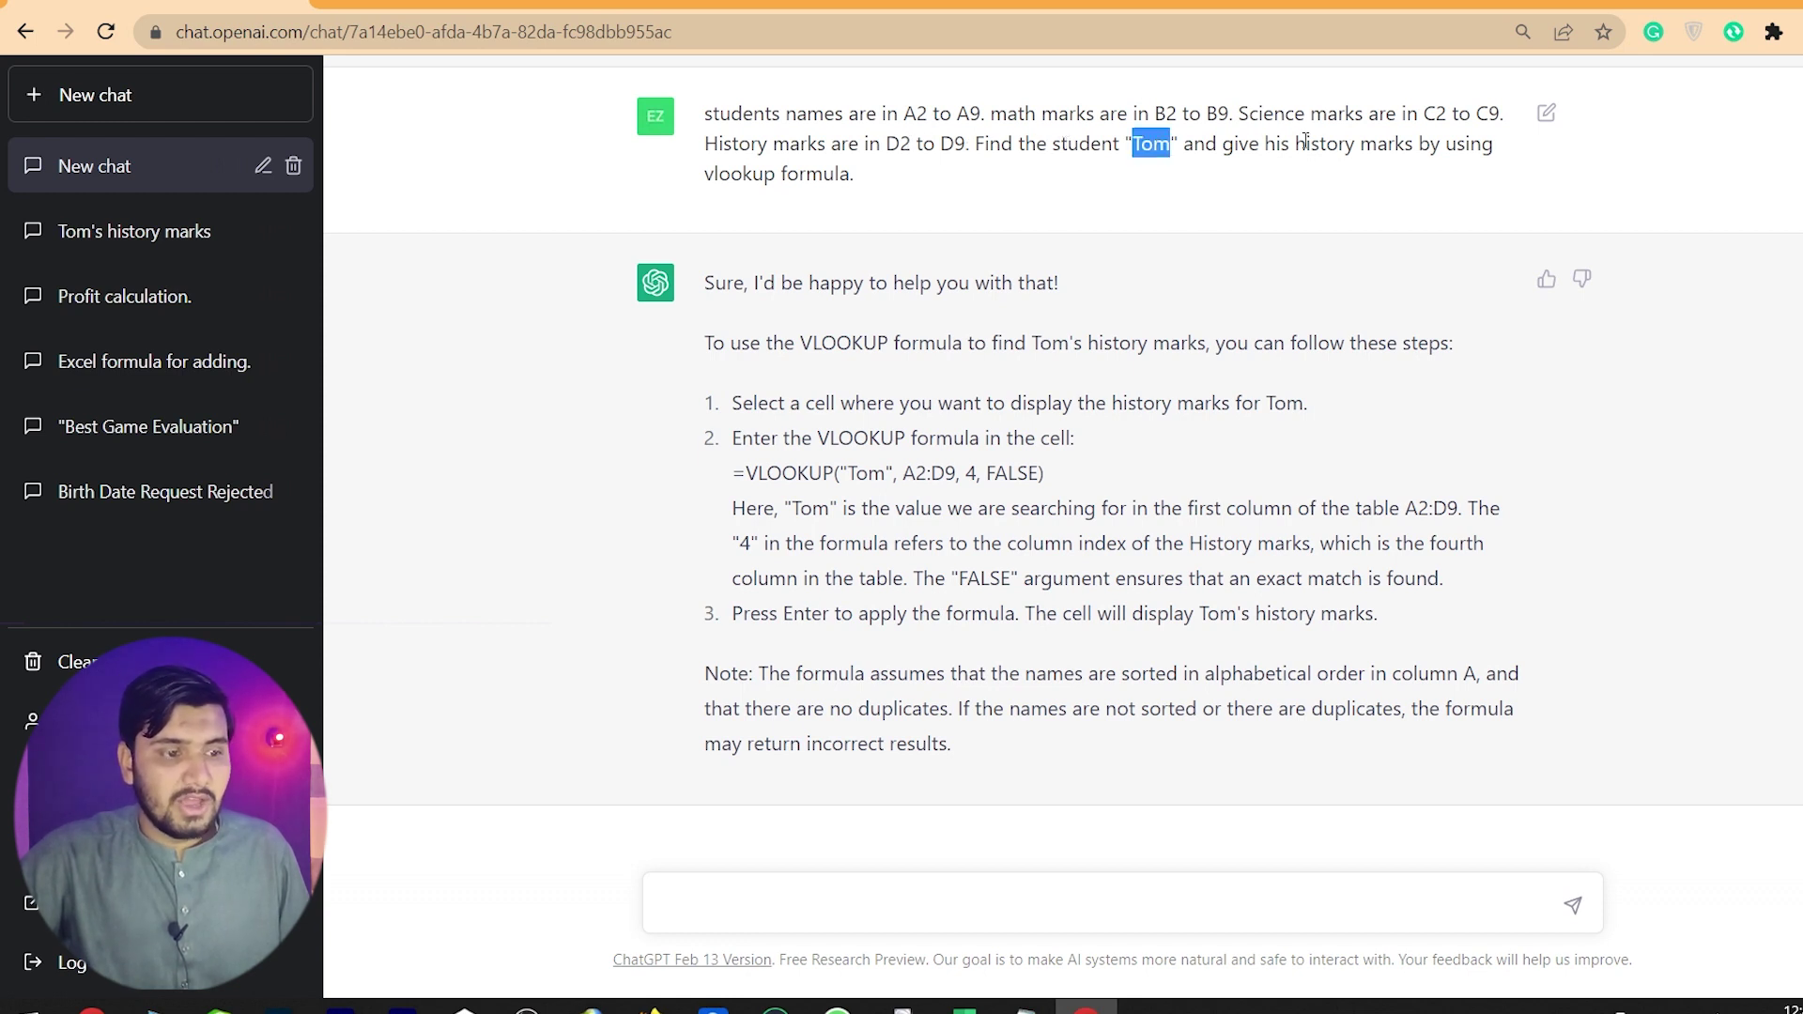
drag(1281, 145, 1427, 145)
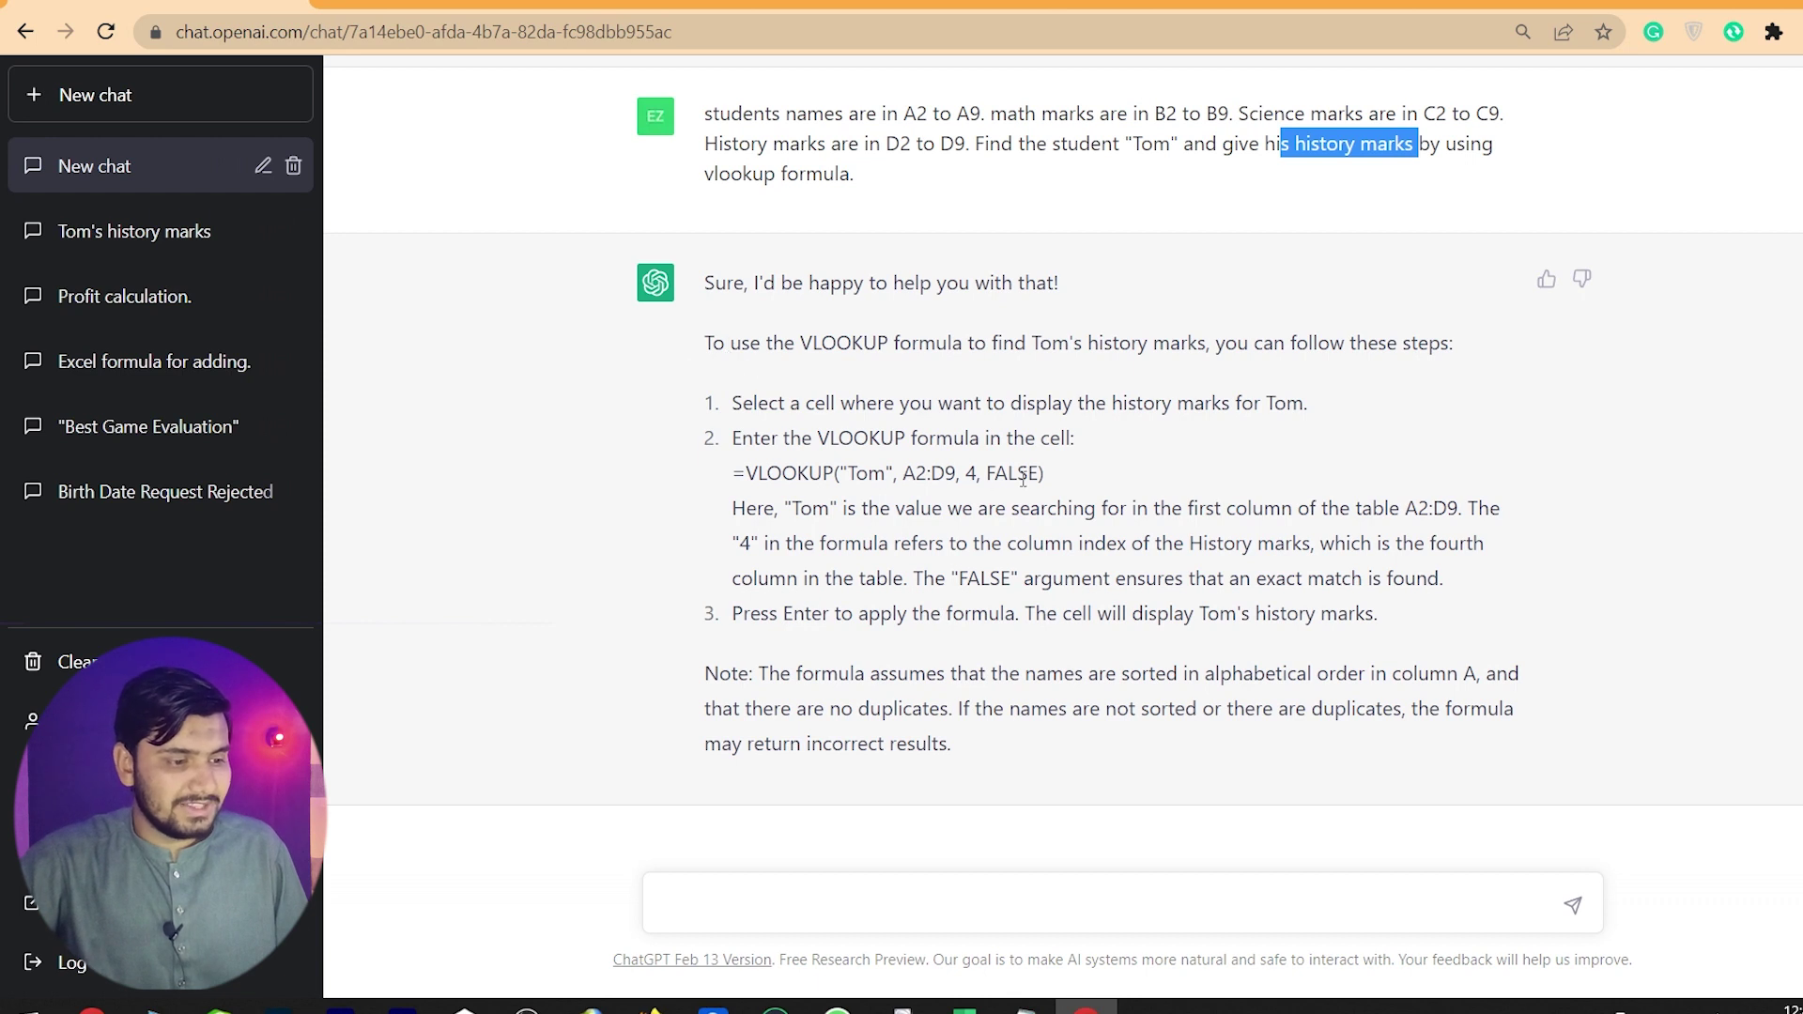
drag(1044, 479, 756, 483)
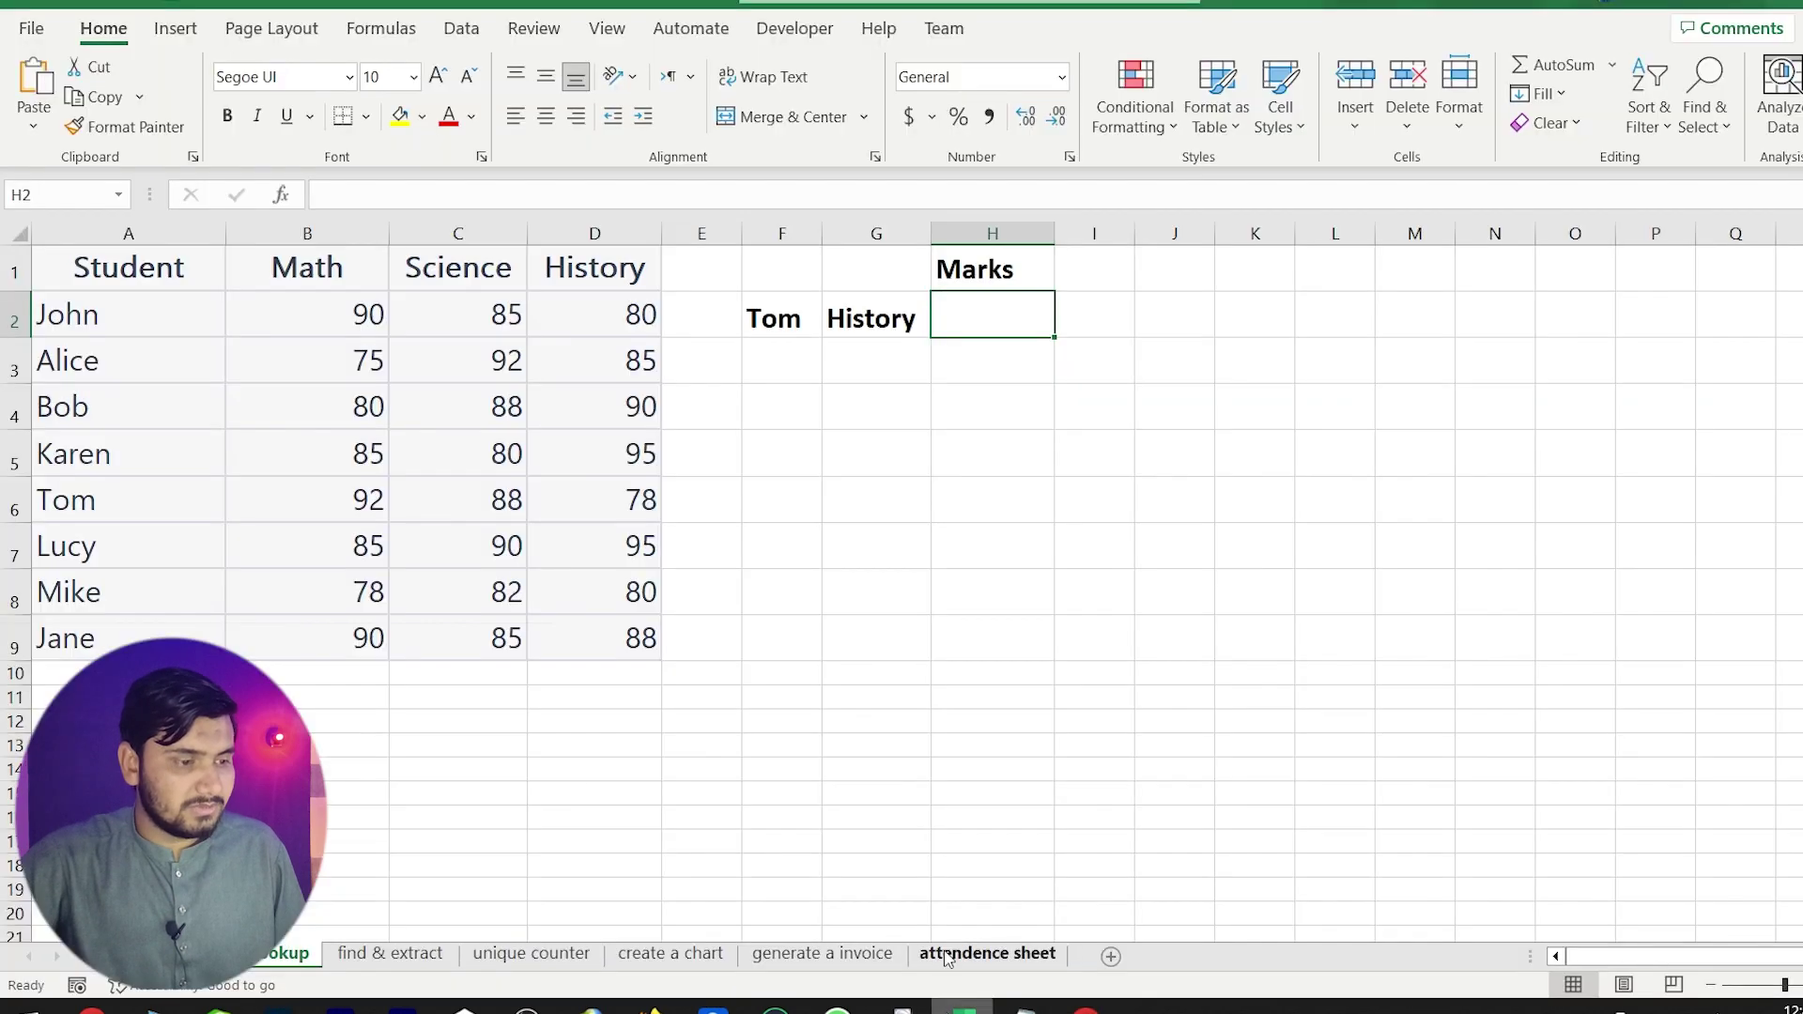
click(963, 1007)
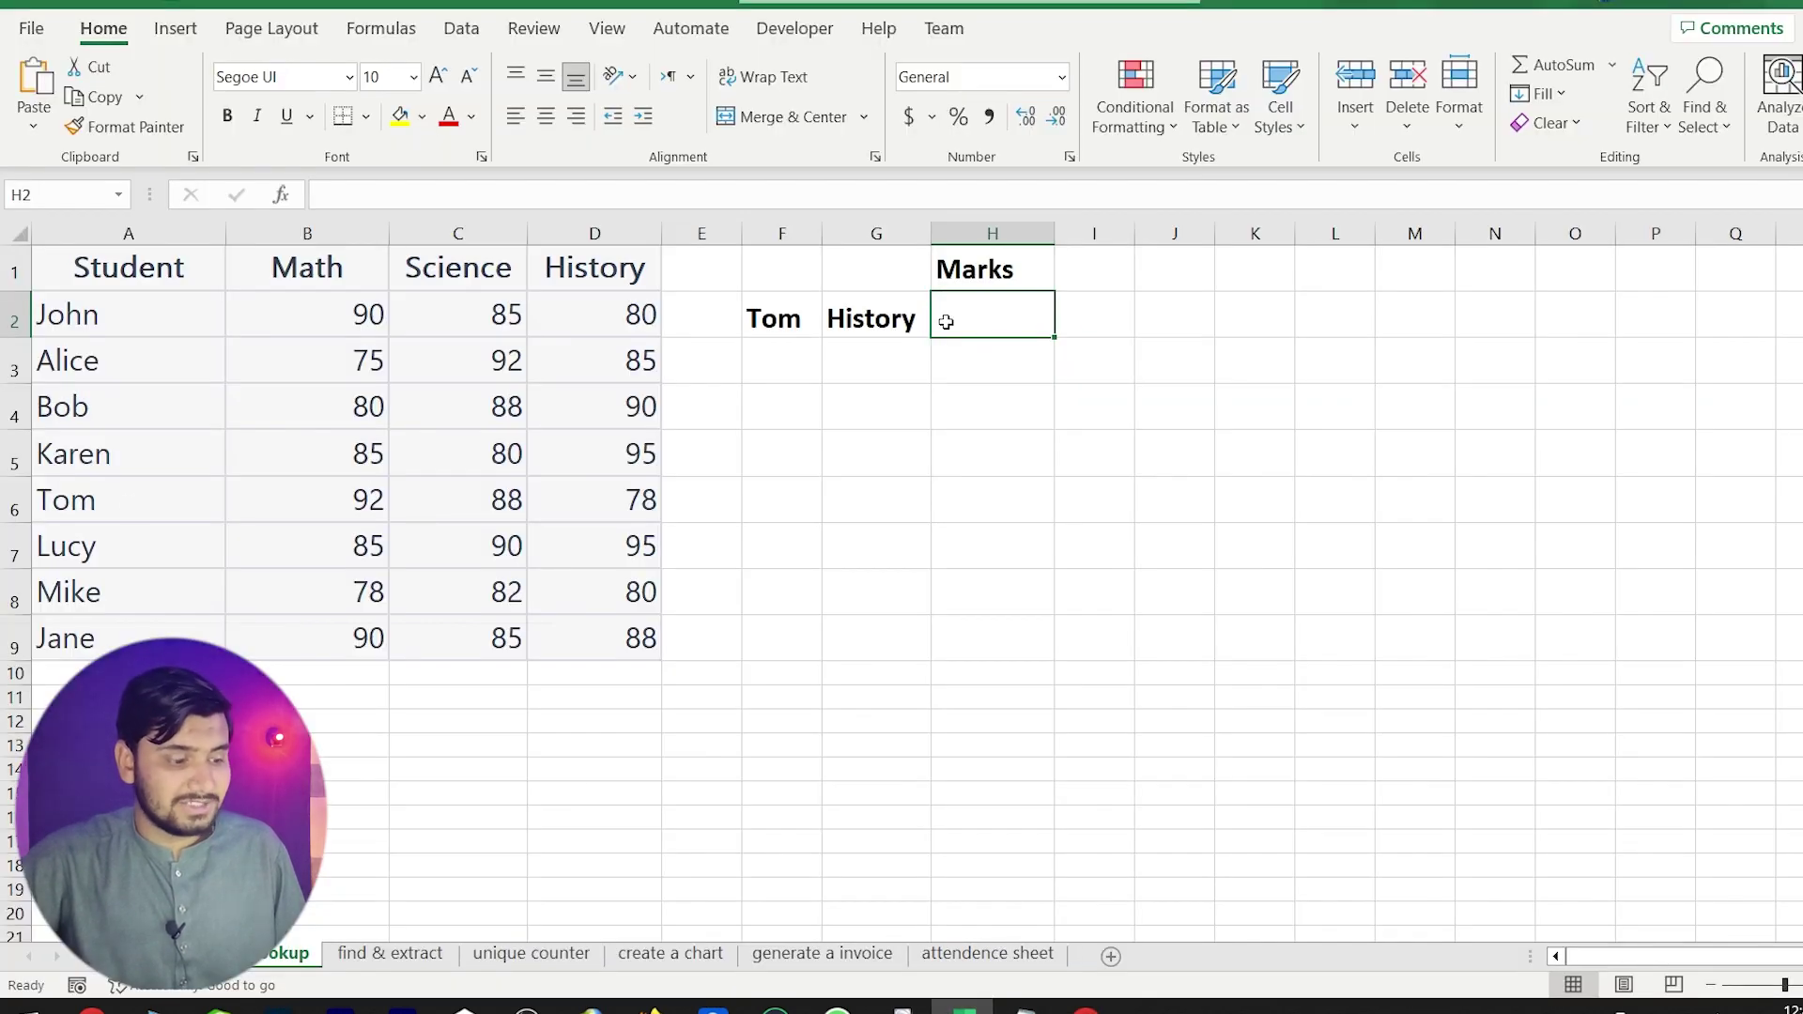
Paste the VLOOKUP into the Marks cell and confirm it returns Tom's History mark, 78.
text(=VLOOKUP("Tom", A2:D9, 4, FALSE))
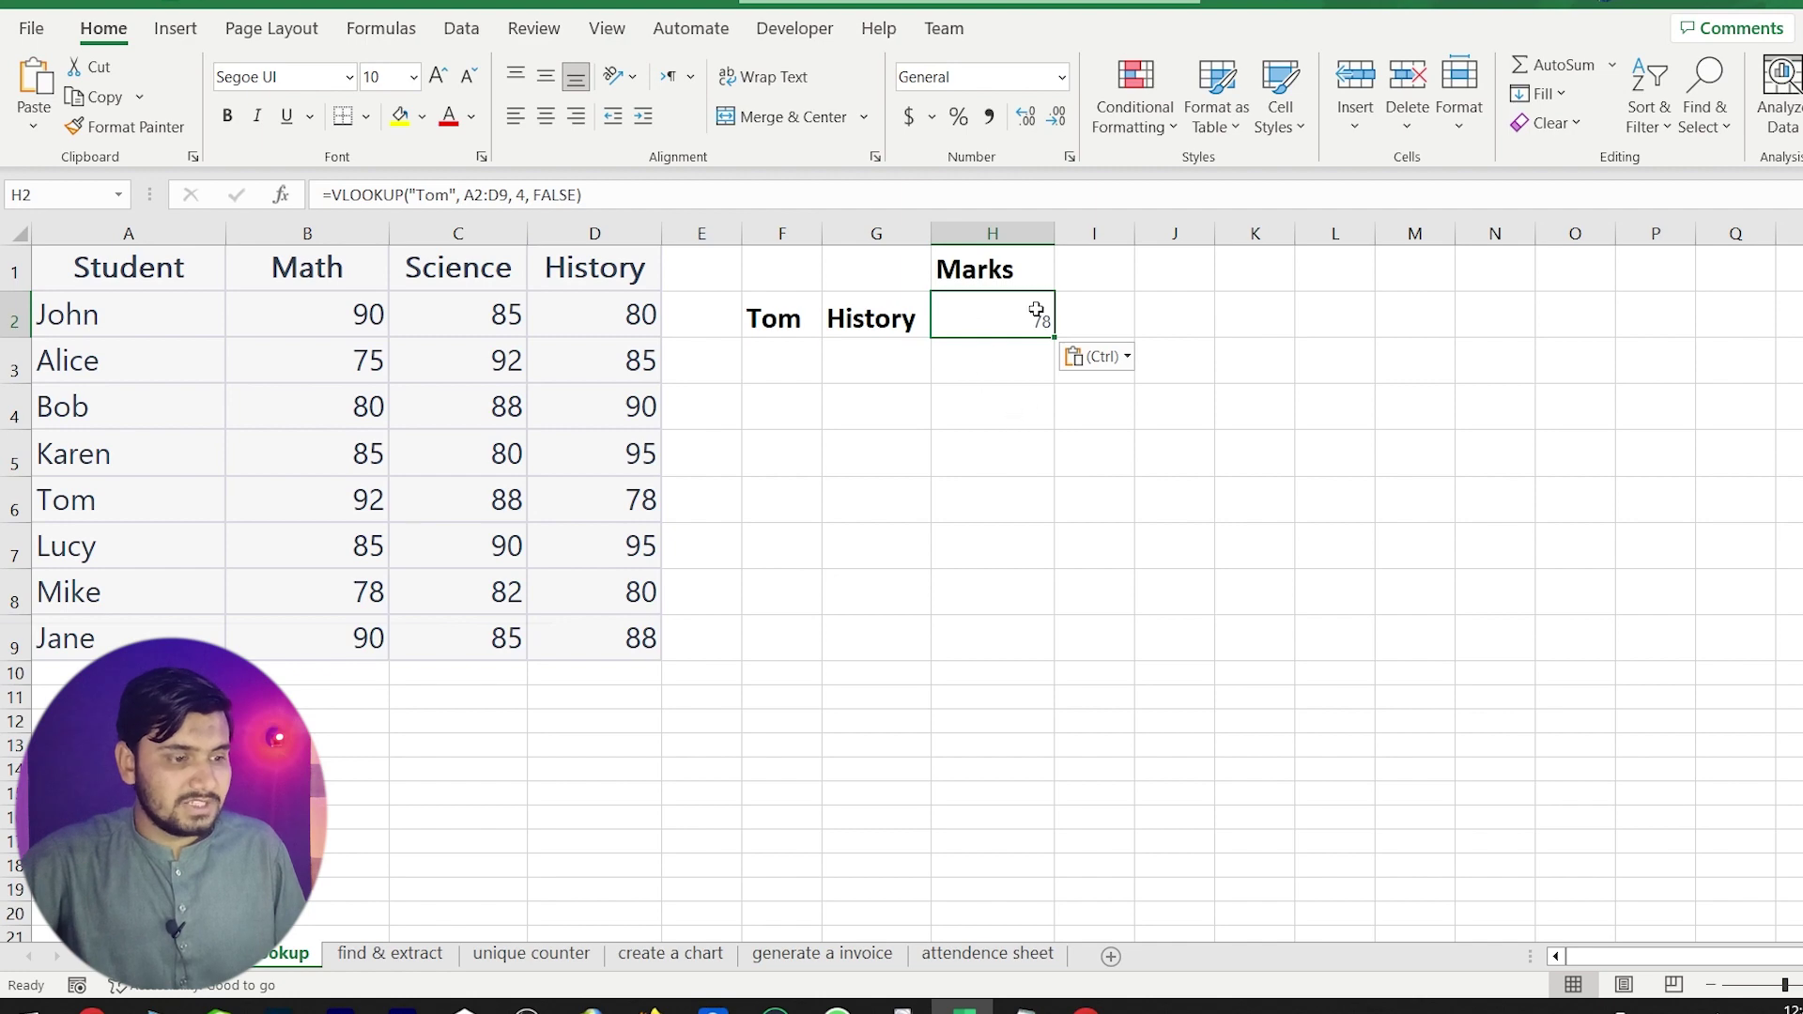
click(648, 499)
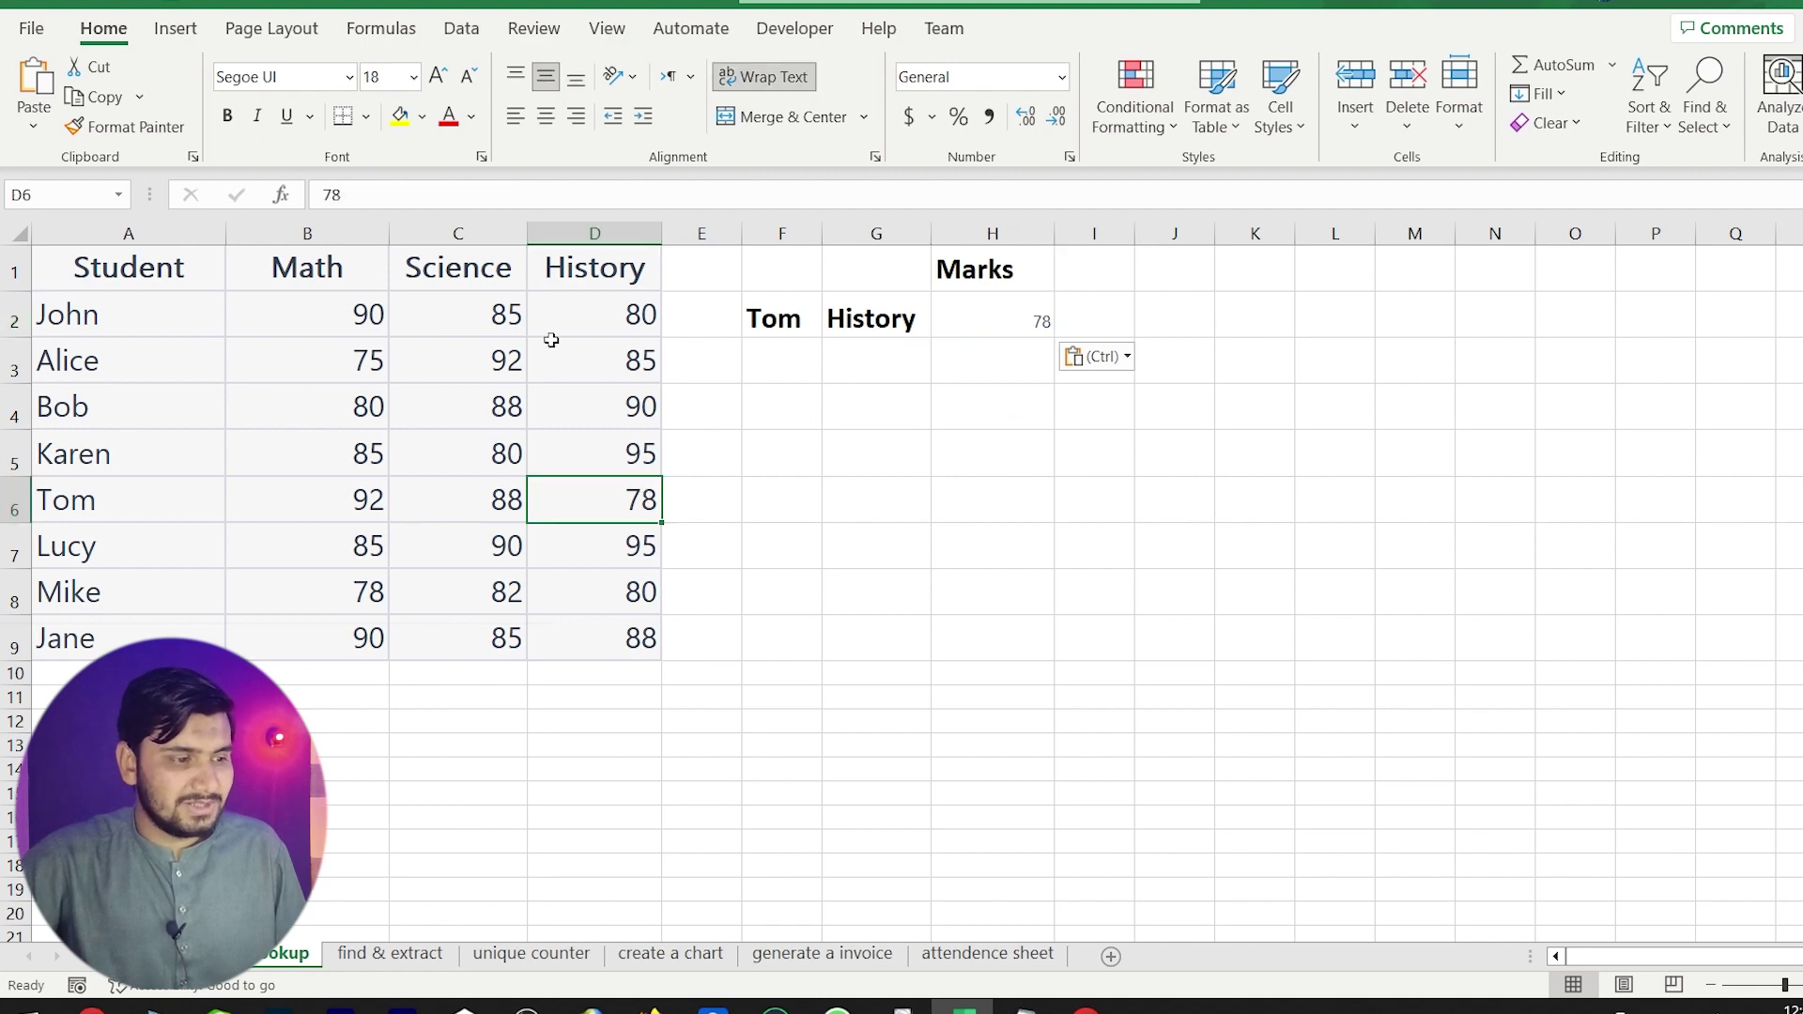
click(1012, 298)
click(334, 192)
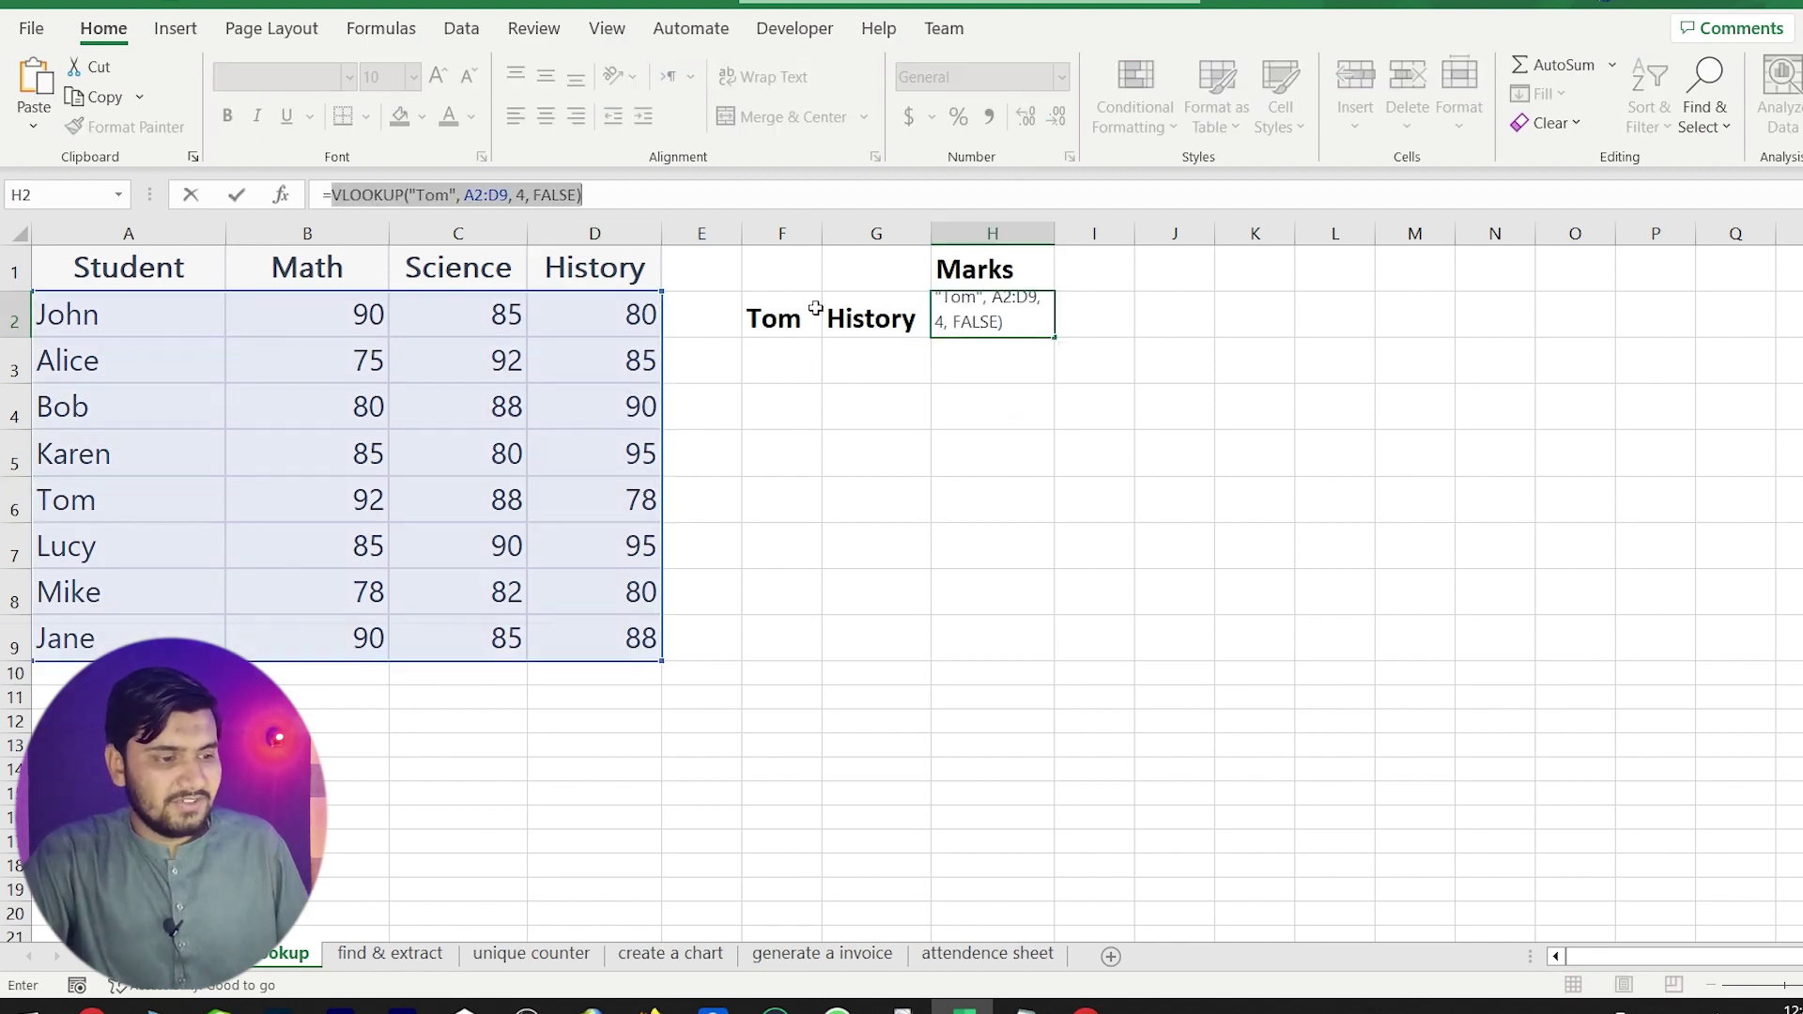
key(Return)
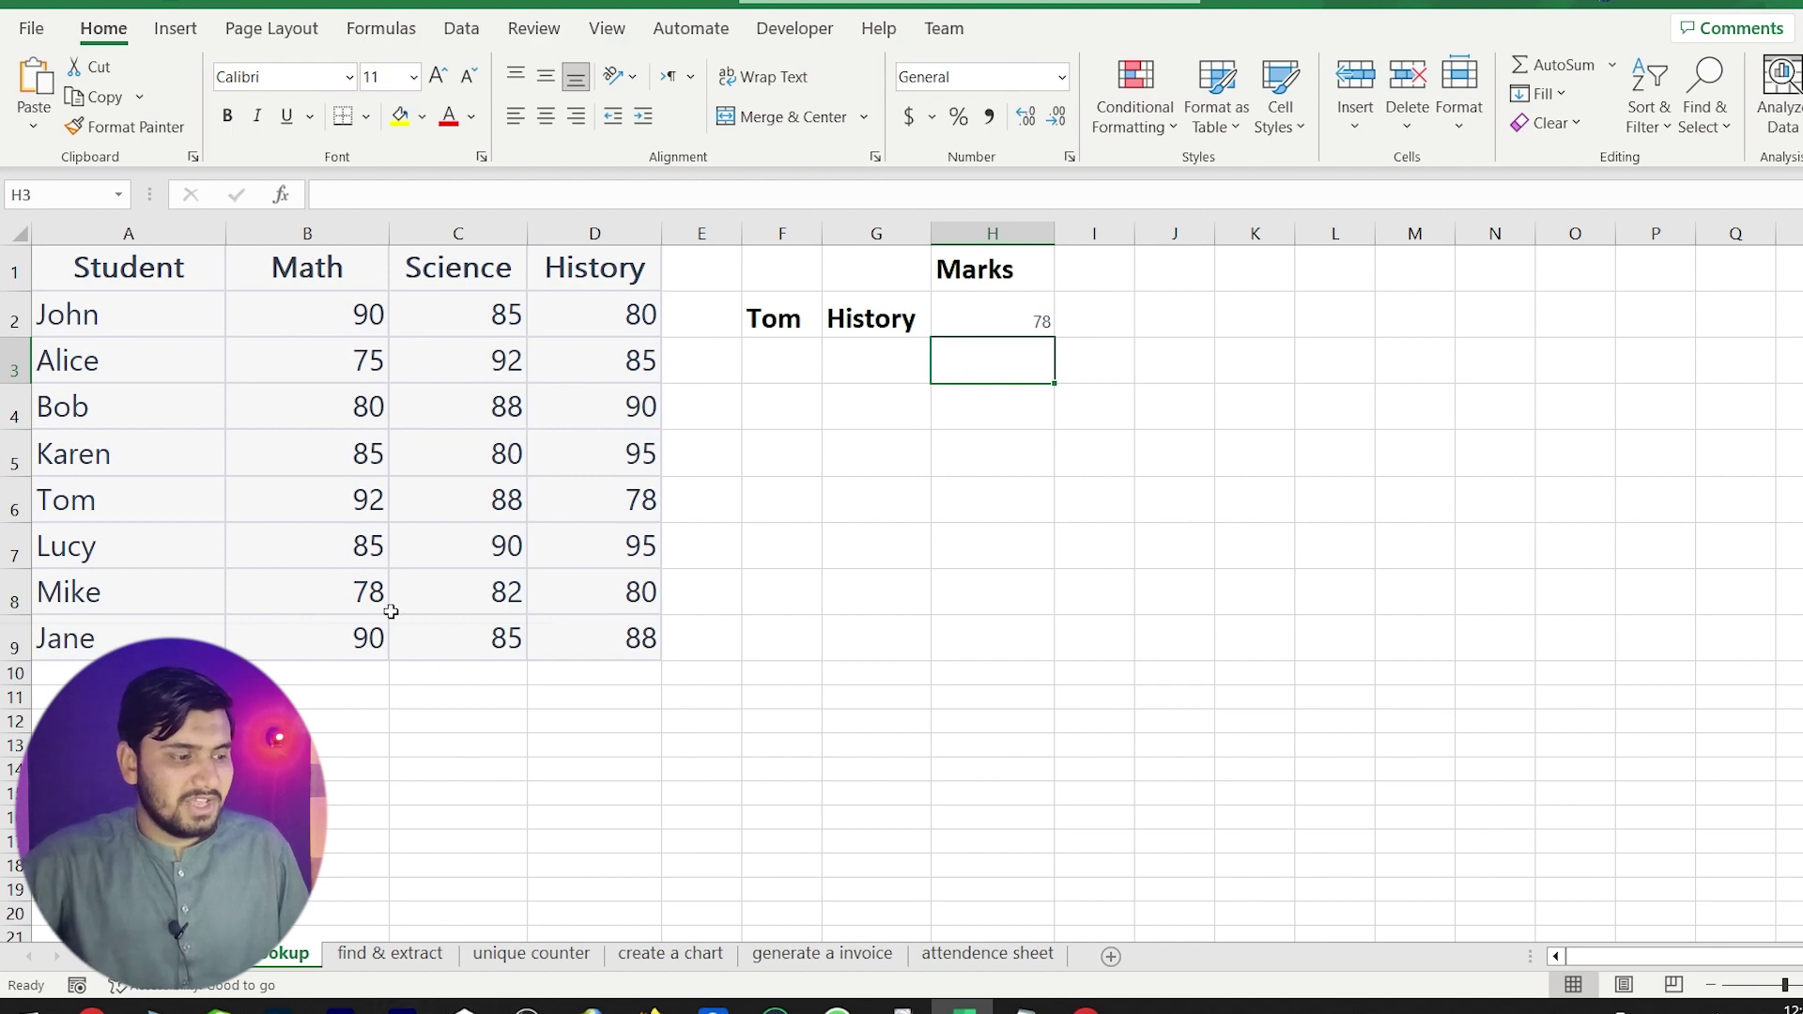
click(615, 512)
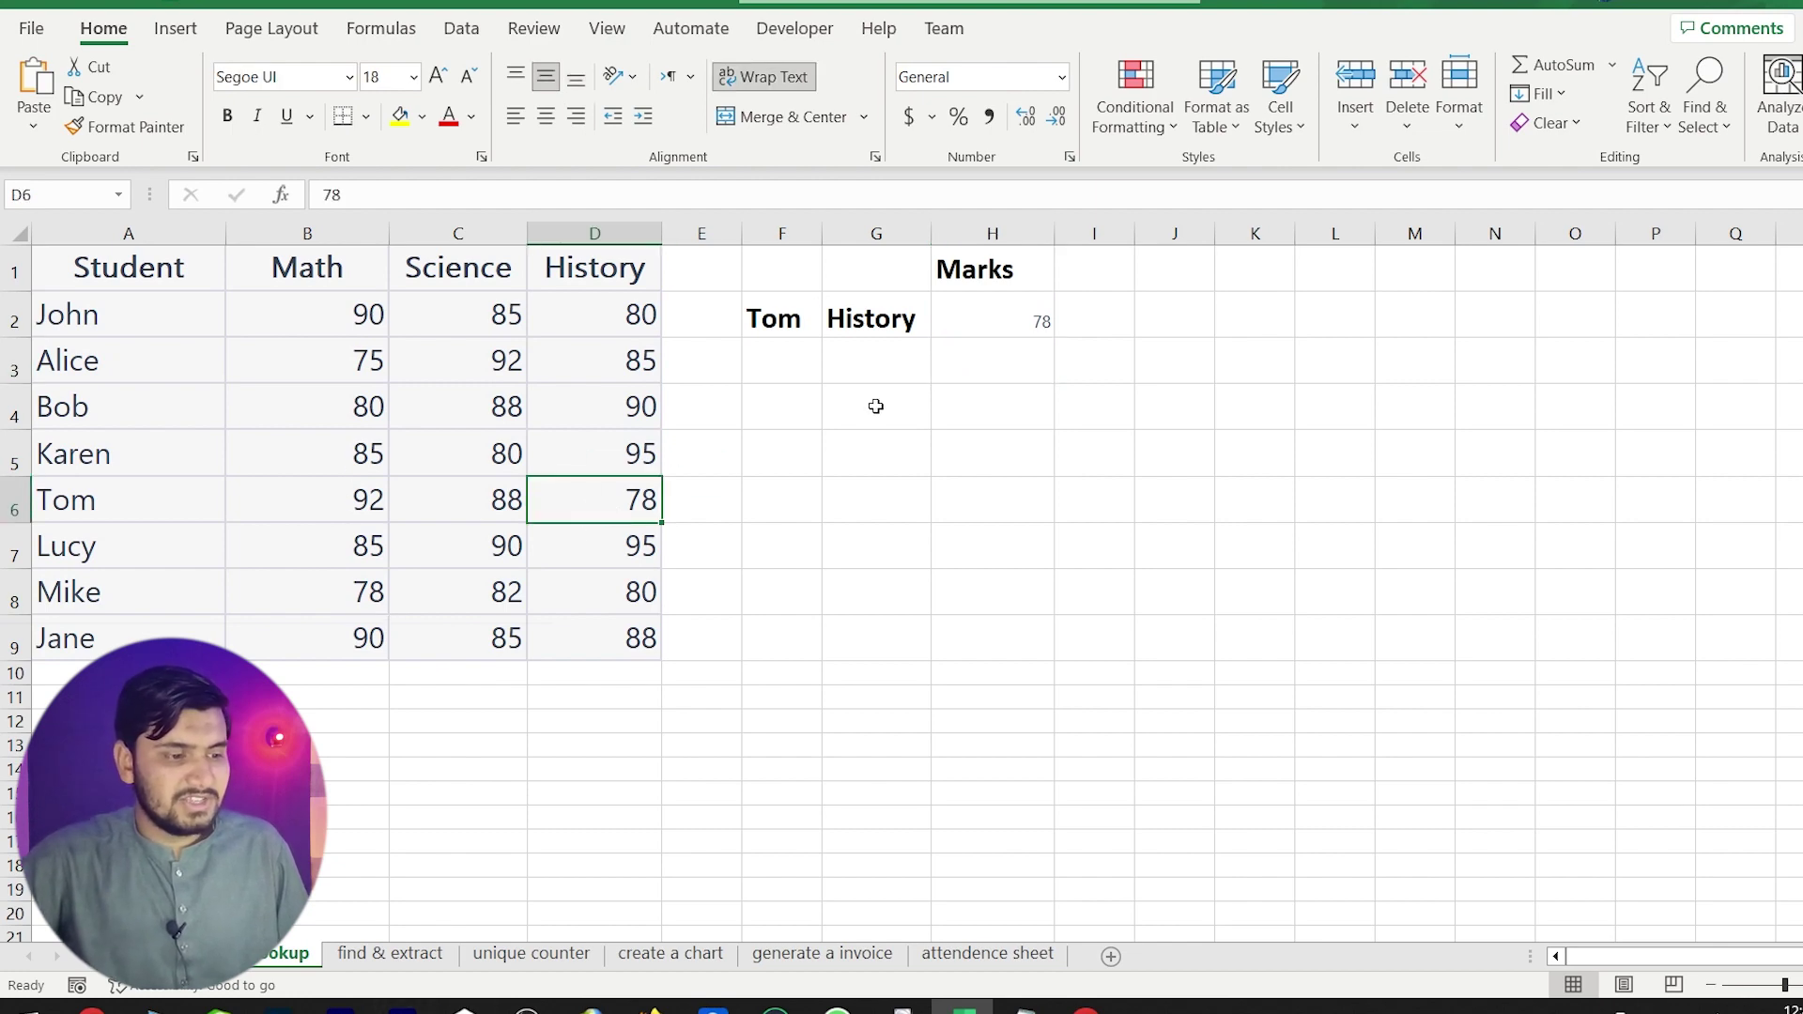
click(387, 958)
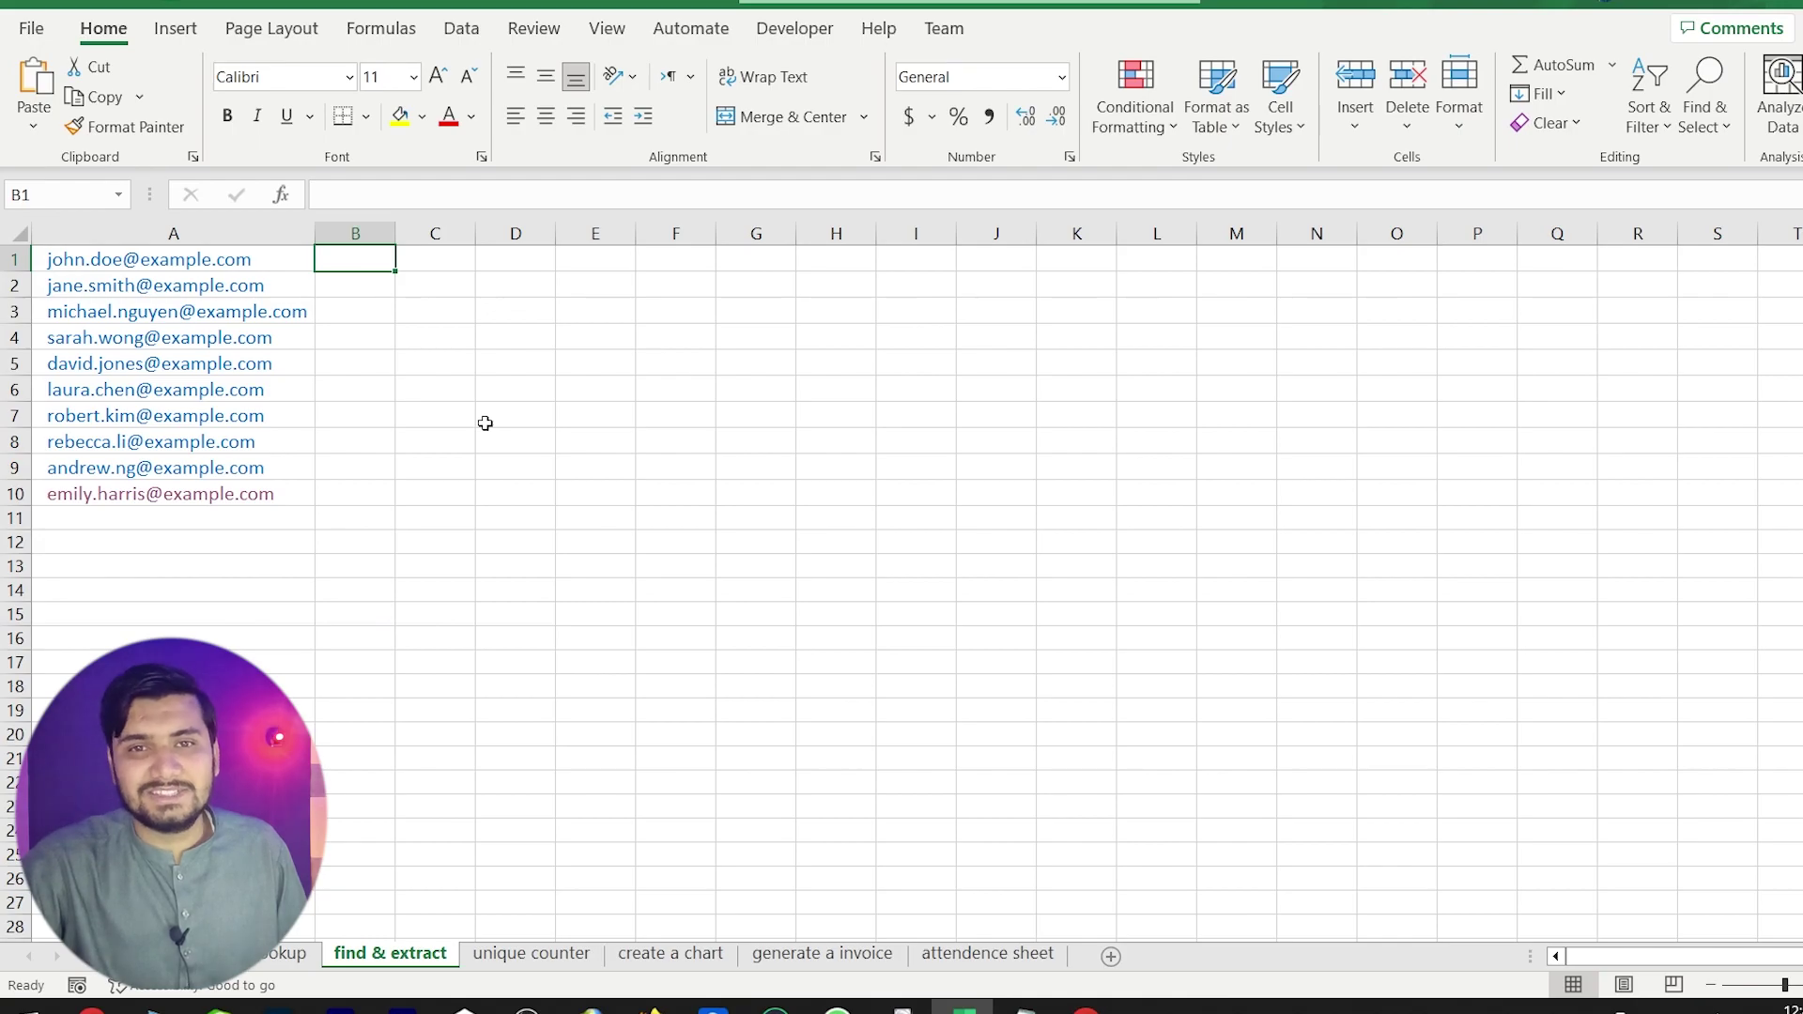
Select =LEFT(A1,FIND("@",A1)-1) in ChatGPT's answer and return to Excel.
key(alt+Tab)
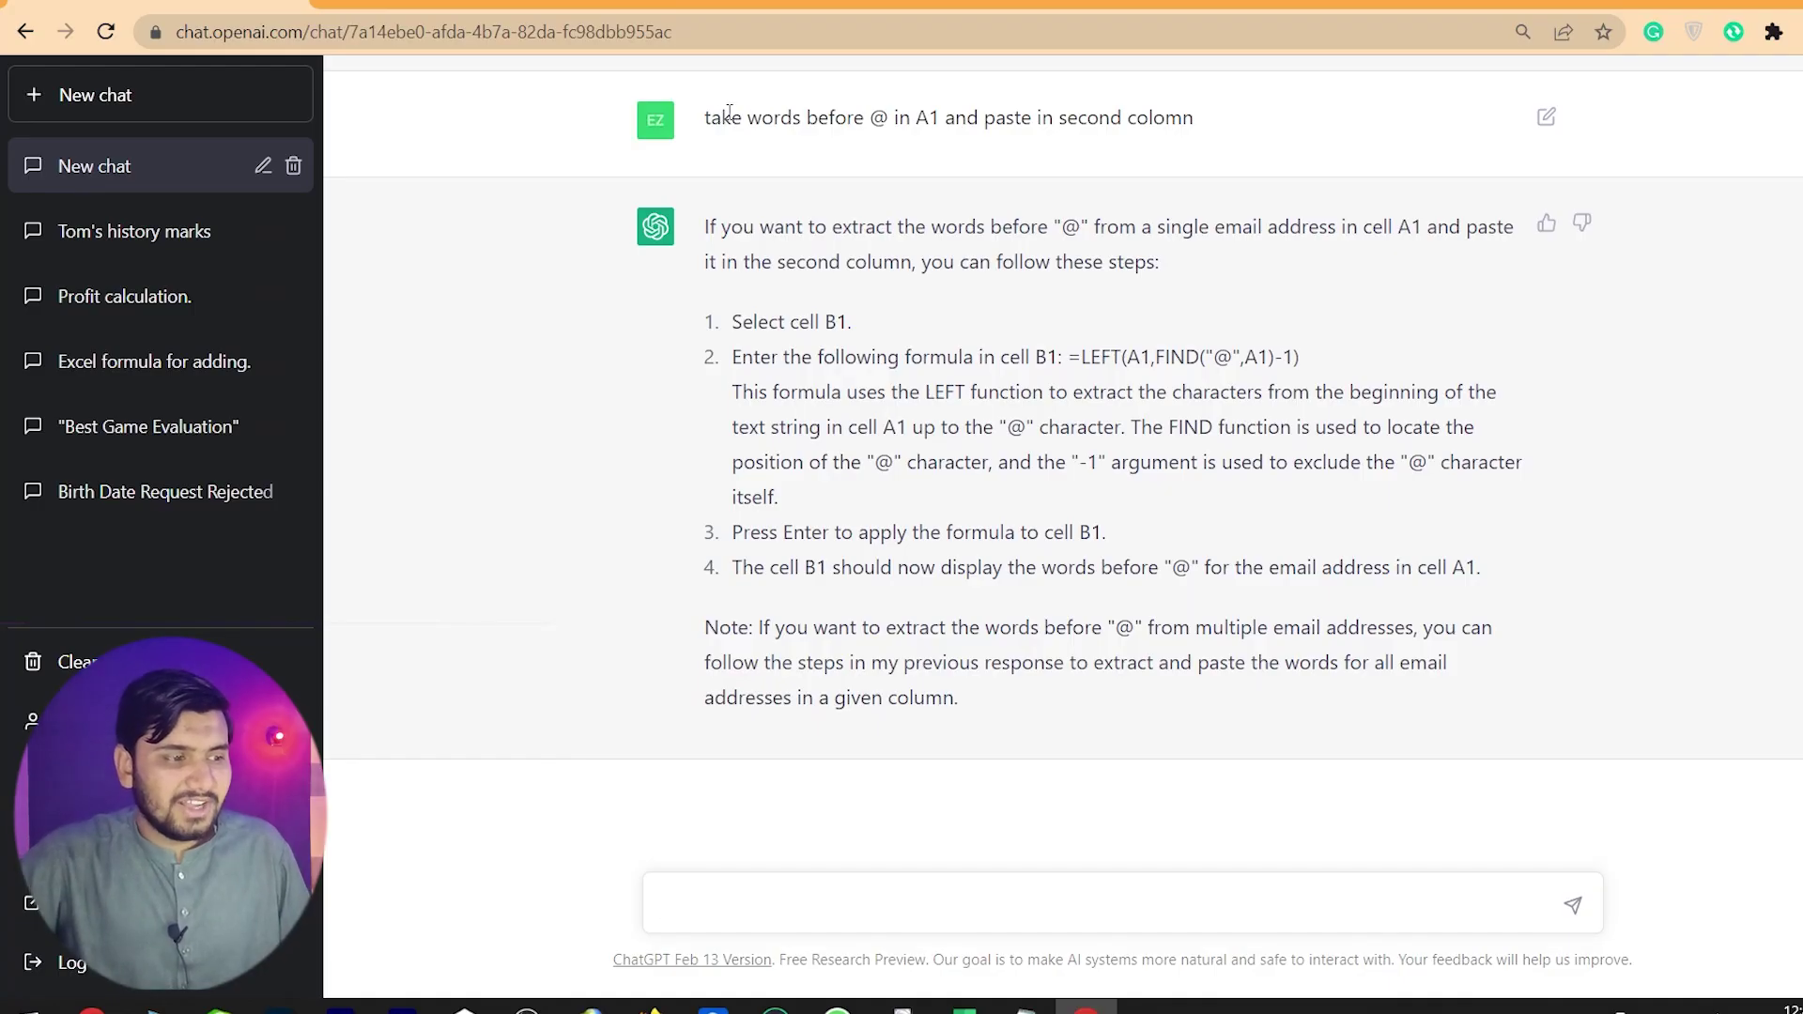
drag(888, 117, 730, 125)
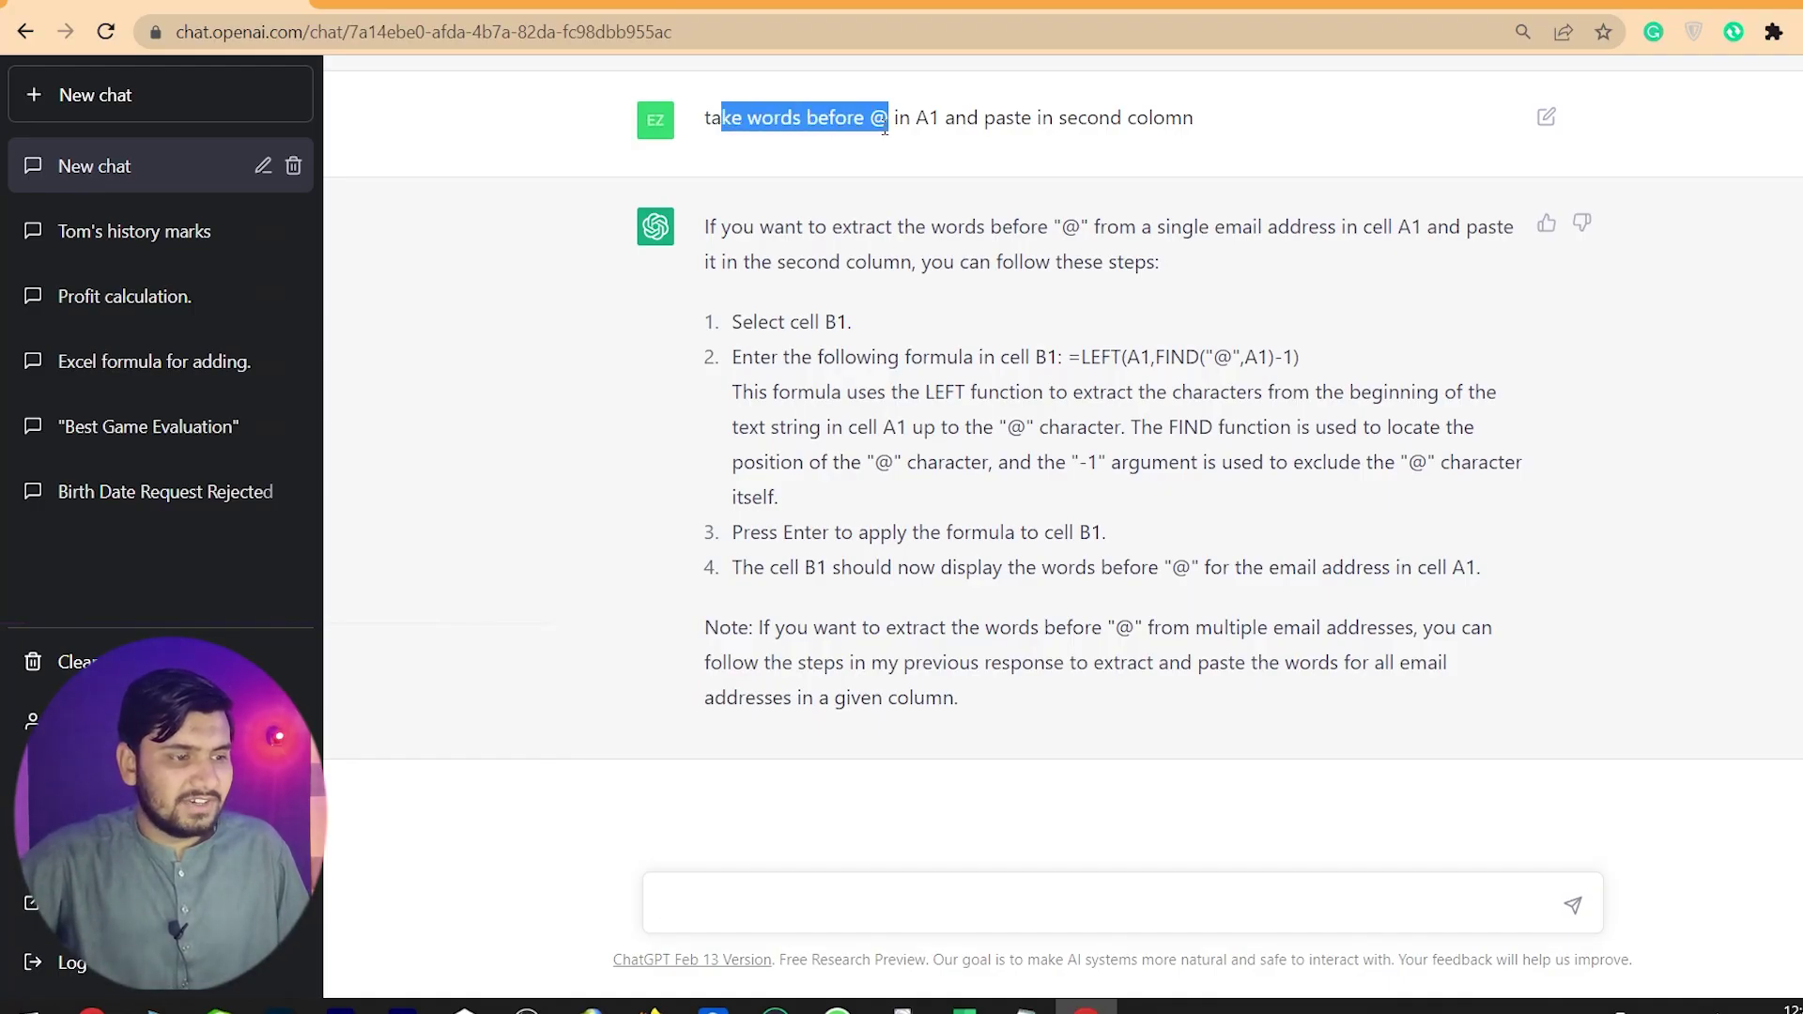
click(911, 120)
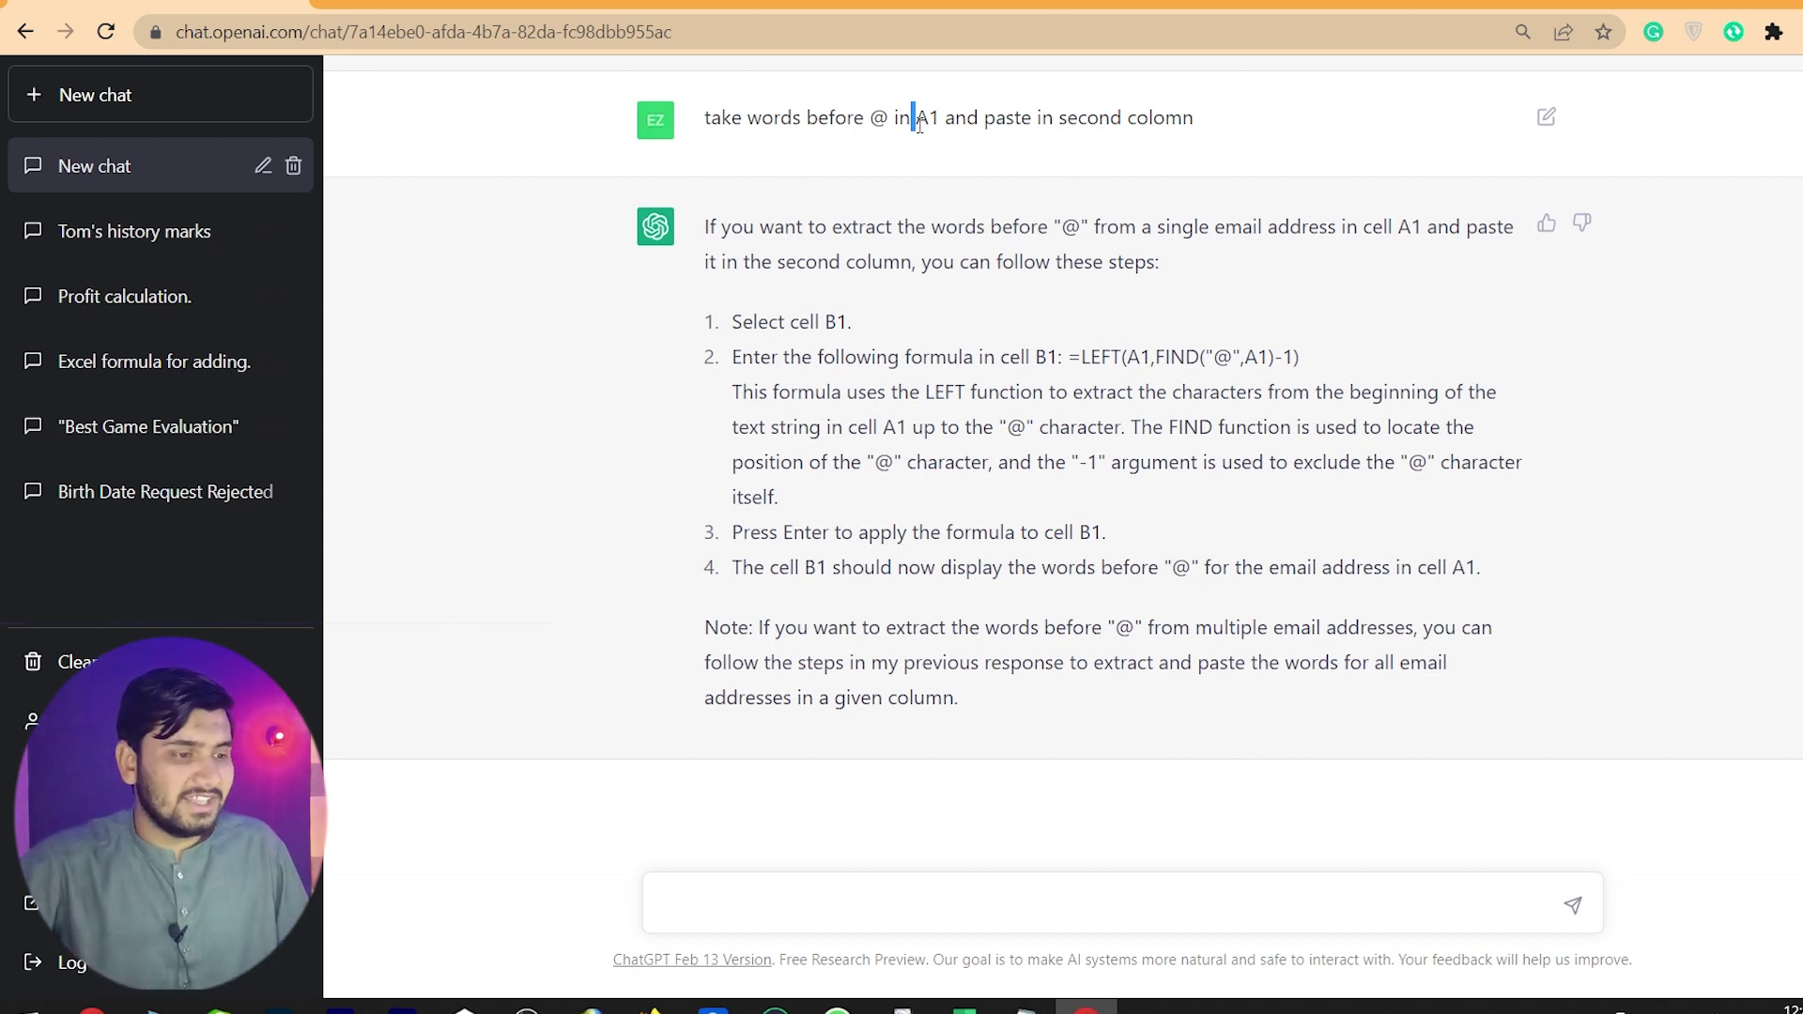
drag(996, 117, 1193, 118)
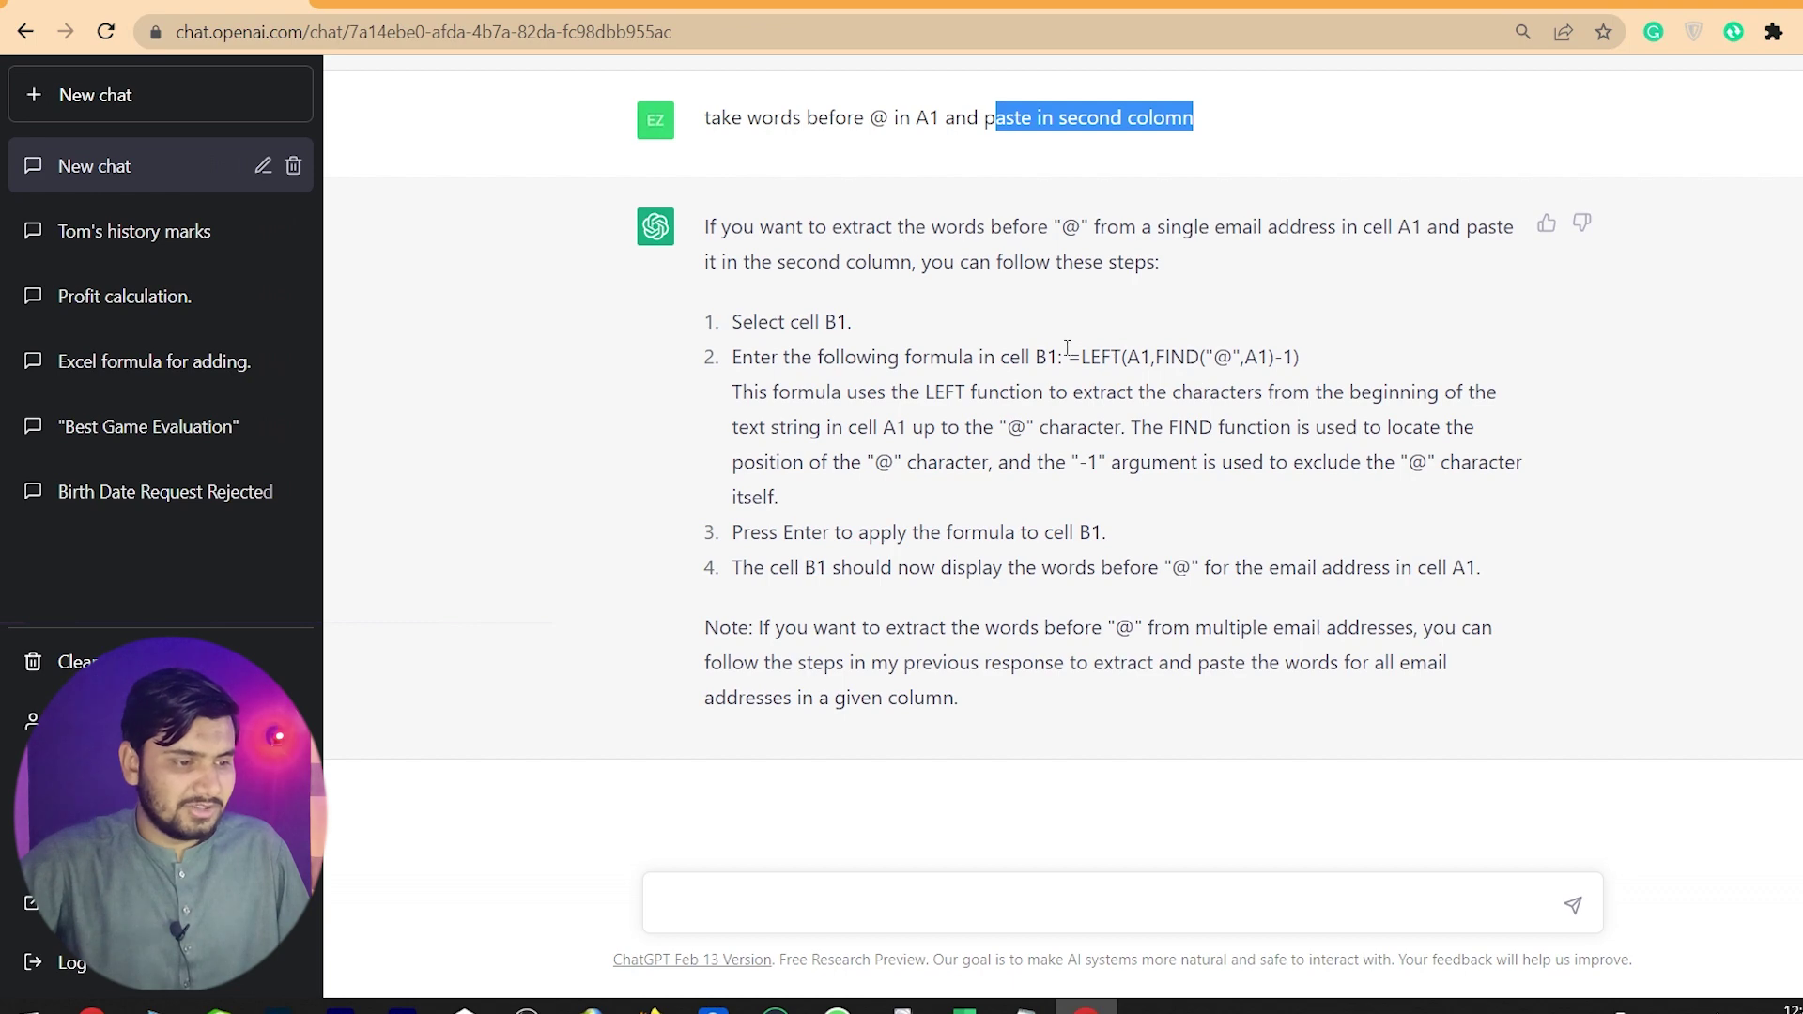
drag(1067, 357, 1327, 357)
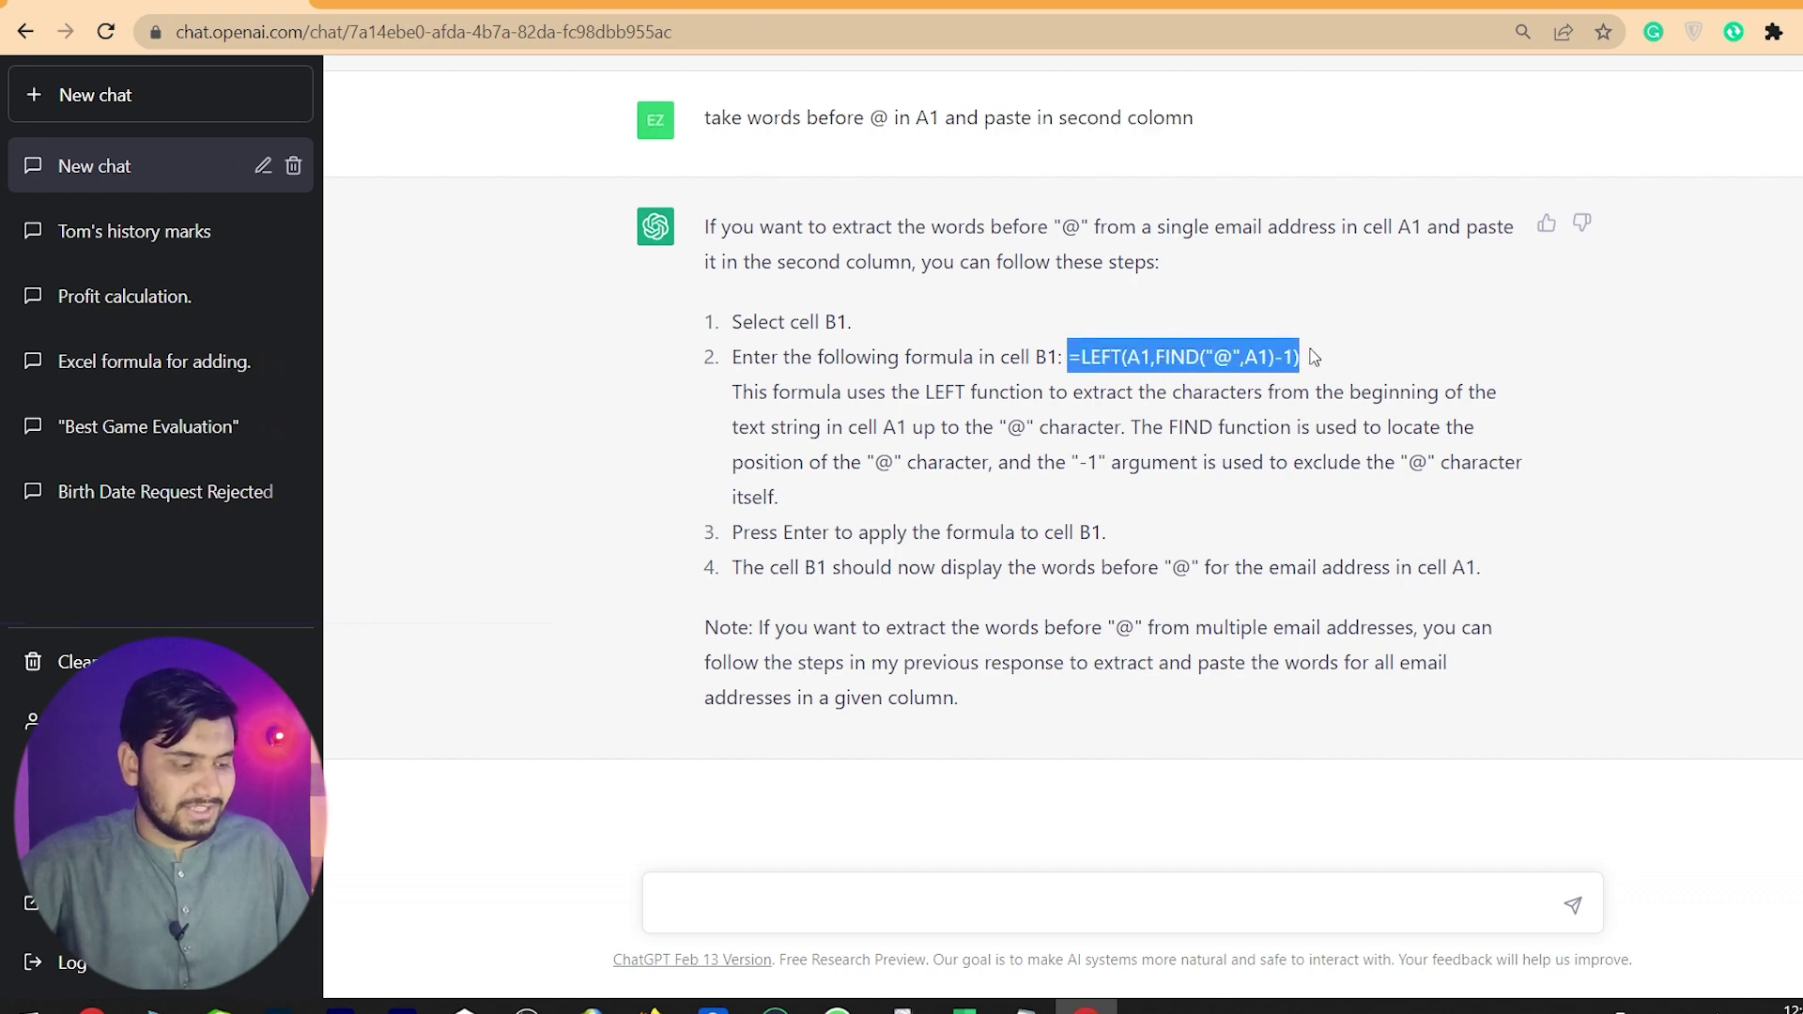
click(963, 1009)
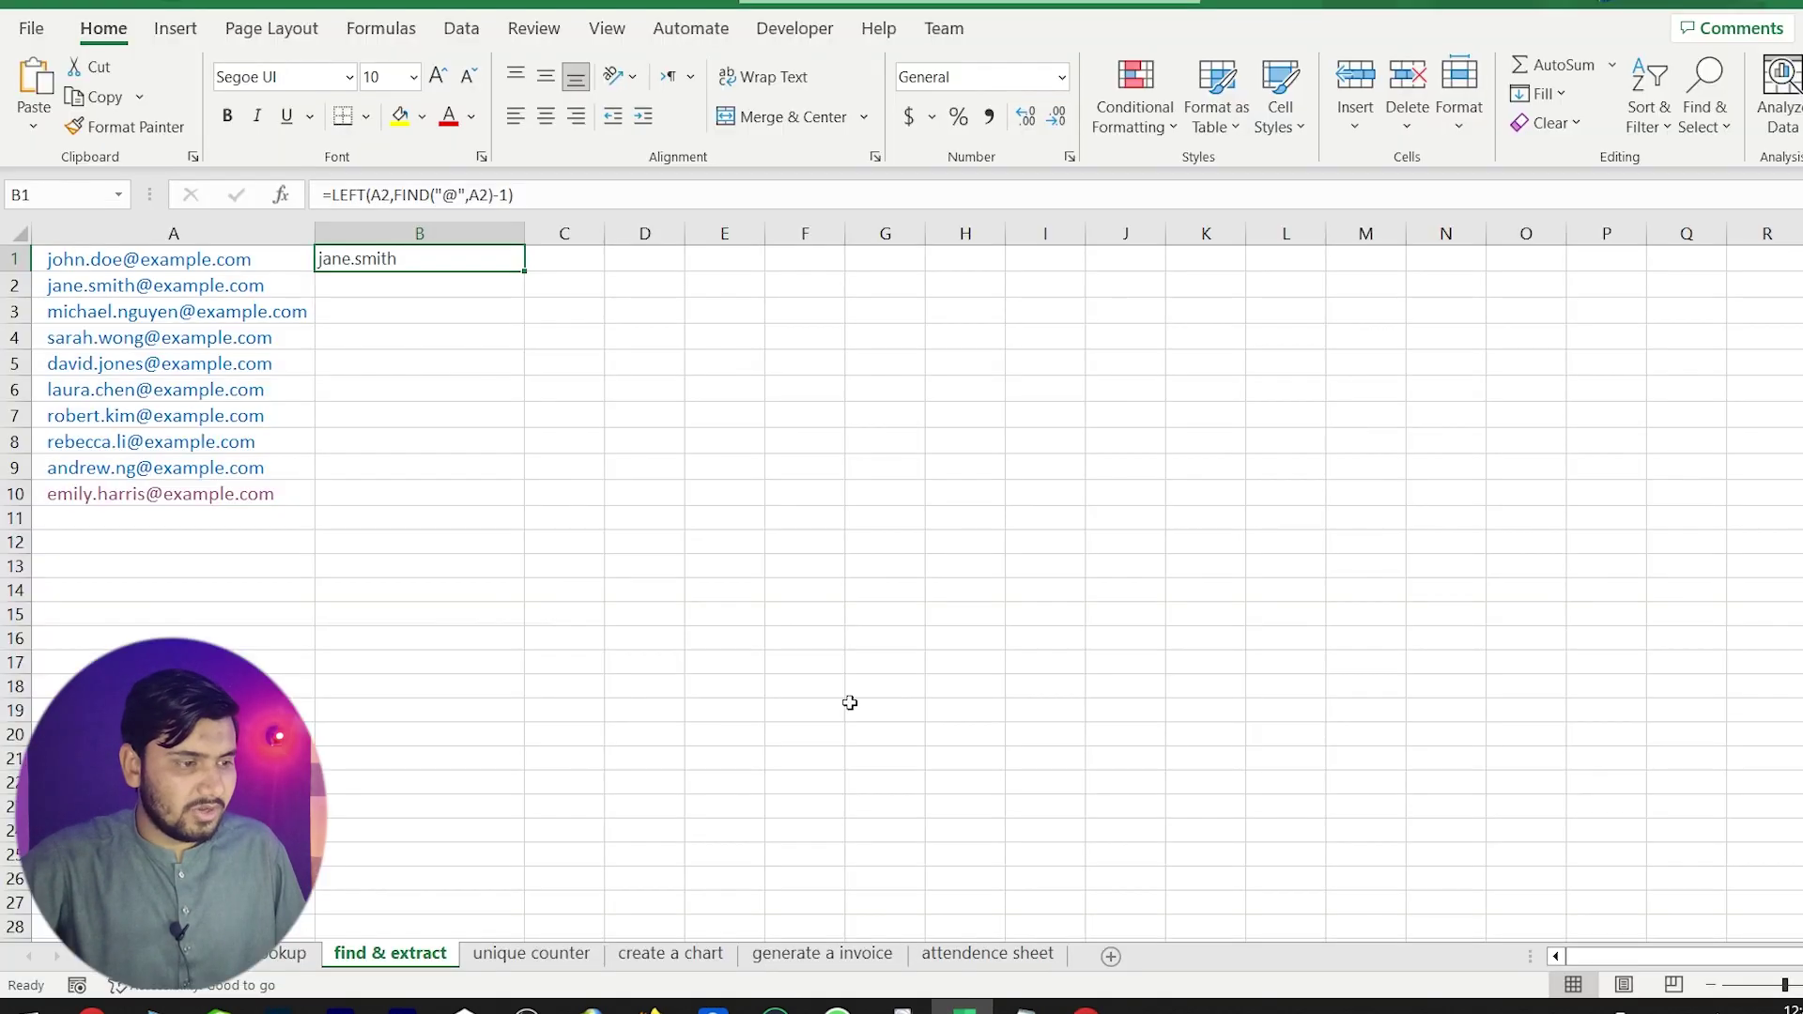
Paste the e-mail username extraction formula into B1 and fill it down to B10.
key(ctrl+v)
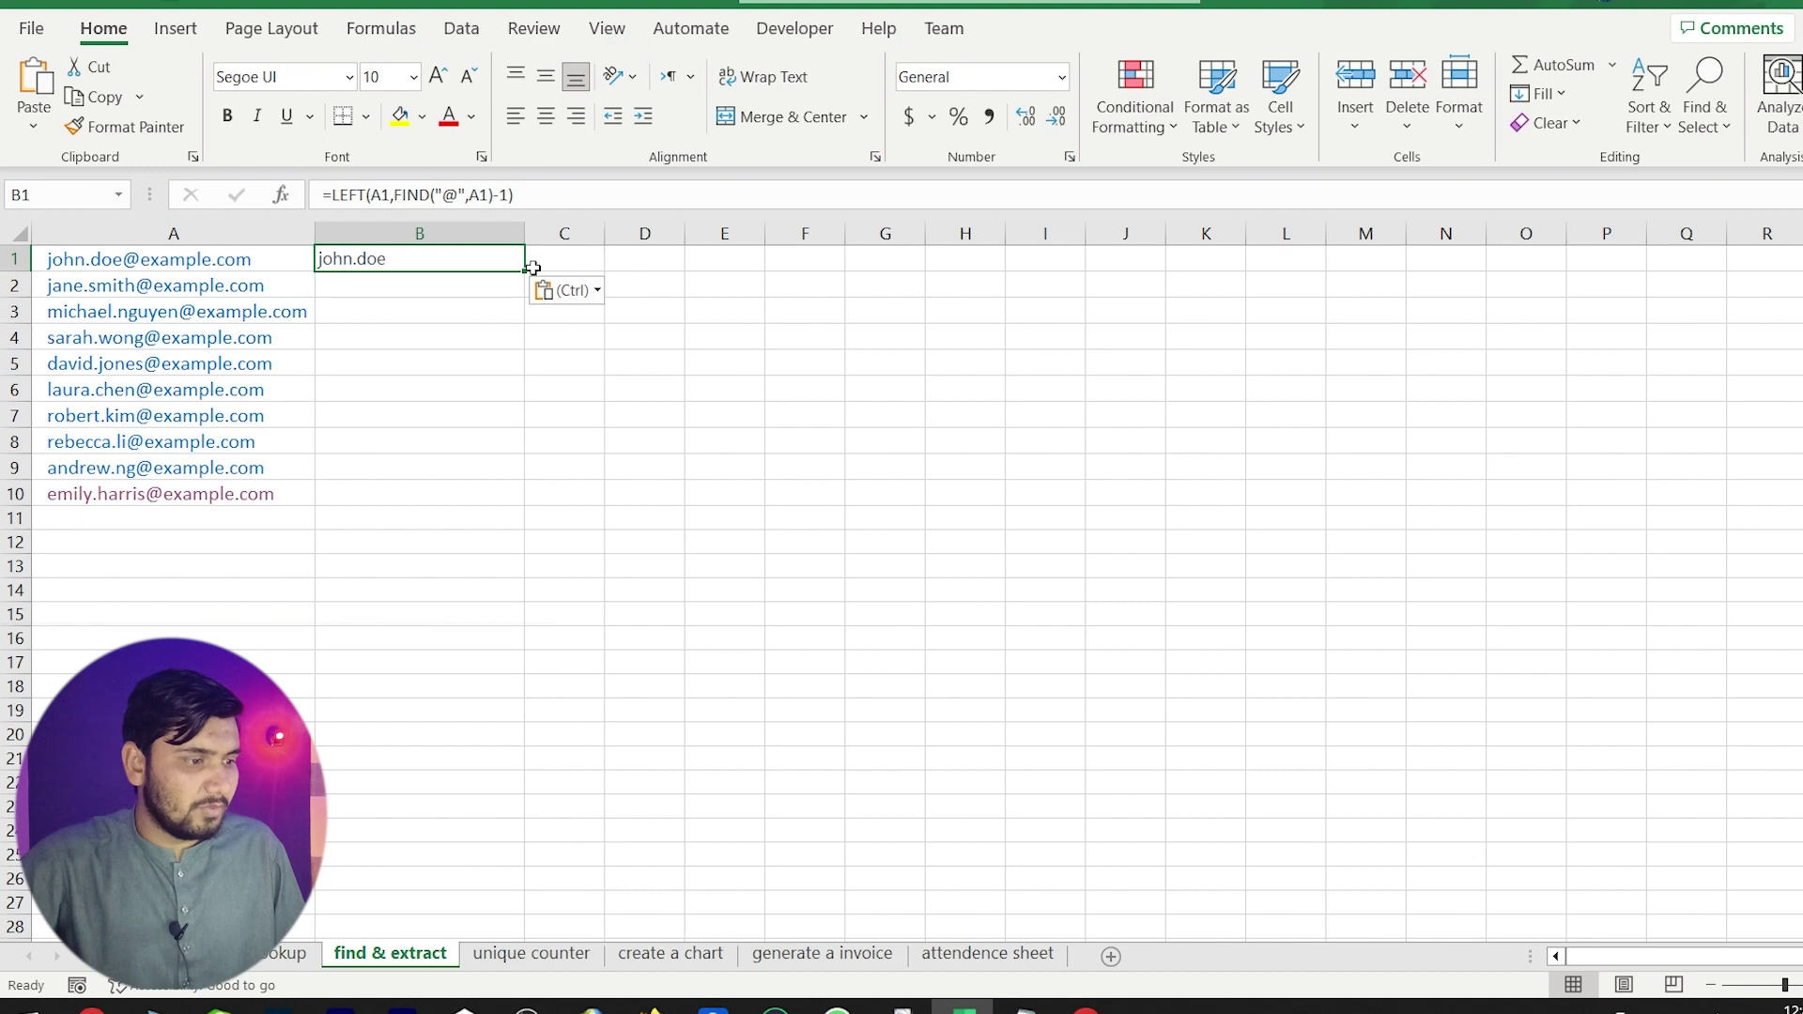
drag(525, 272, 507, 499)
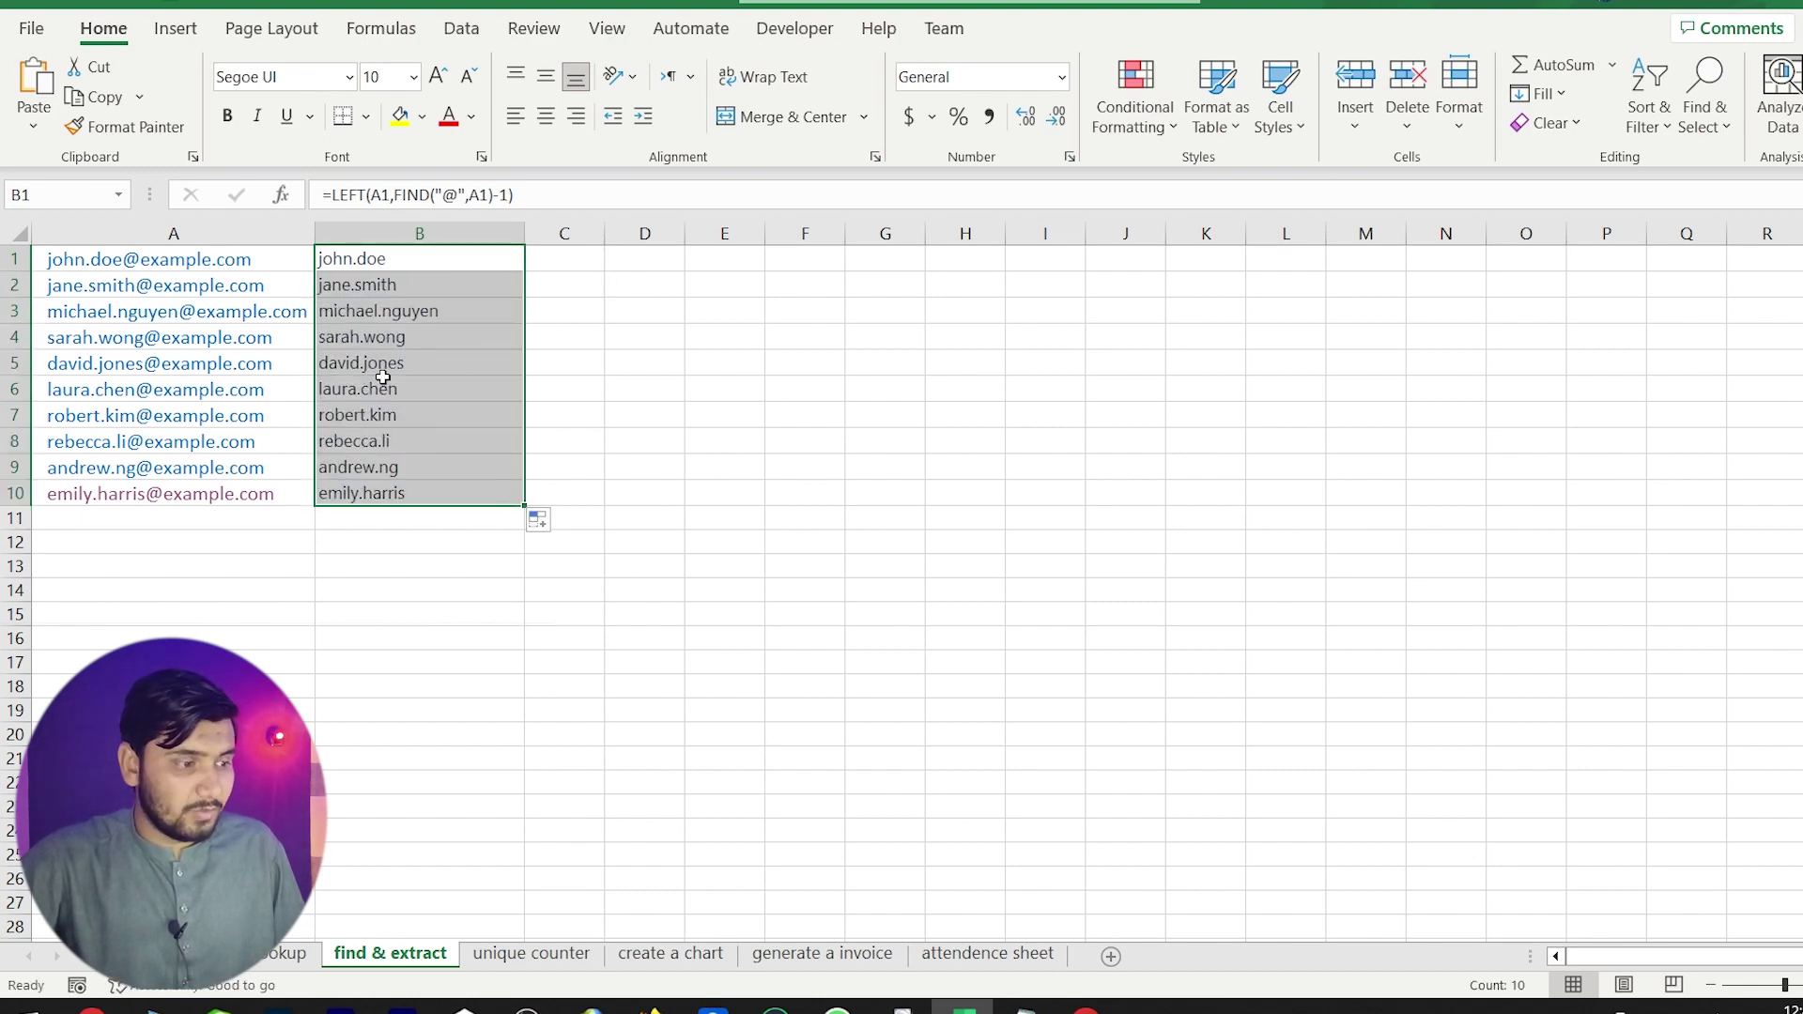
click(591, 488)
drag(400, 294, 409, 467)
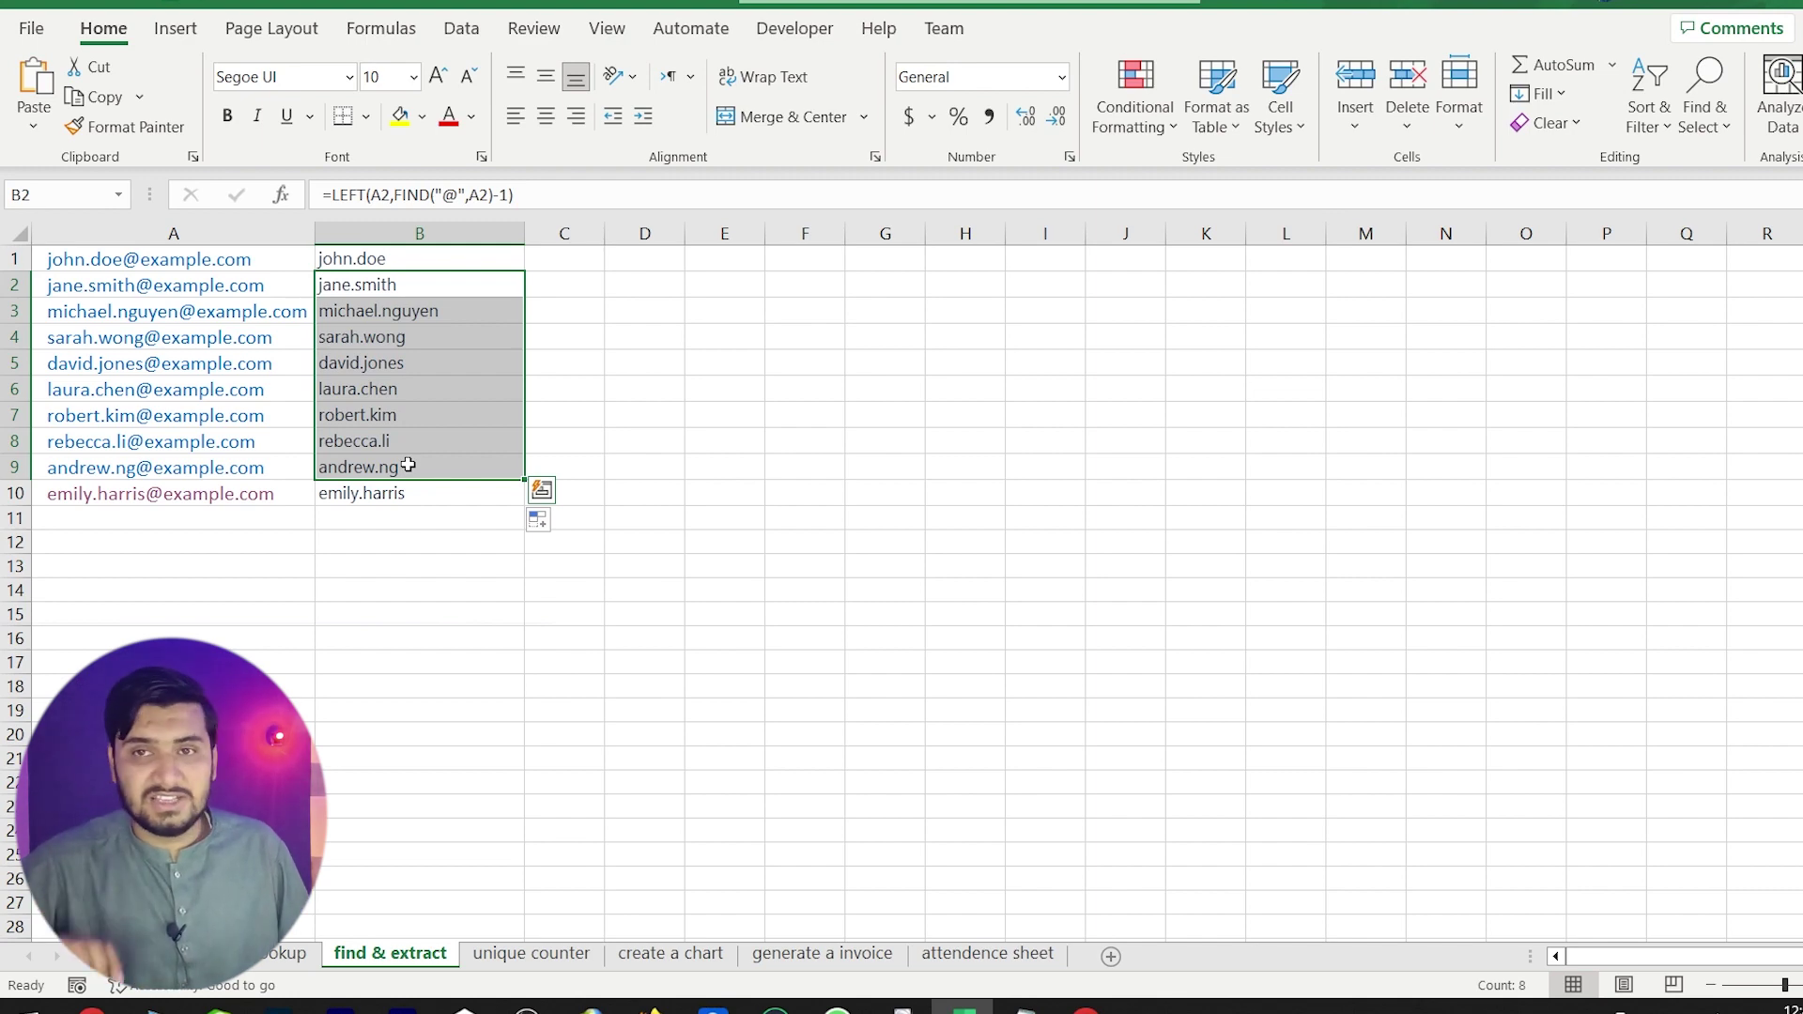
click(512, 953)
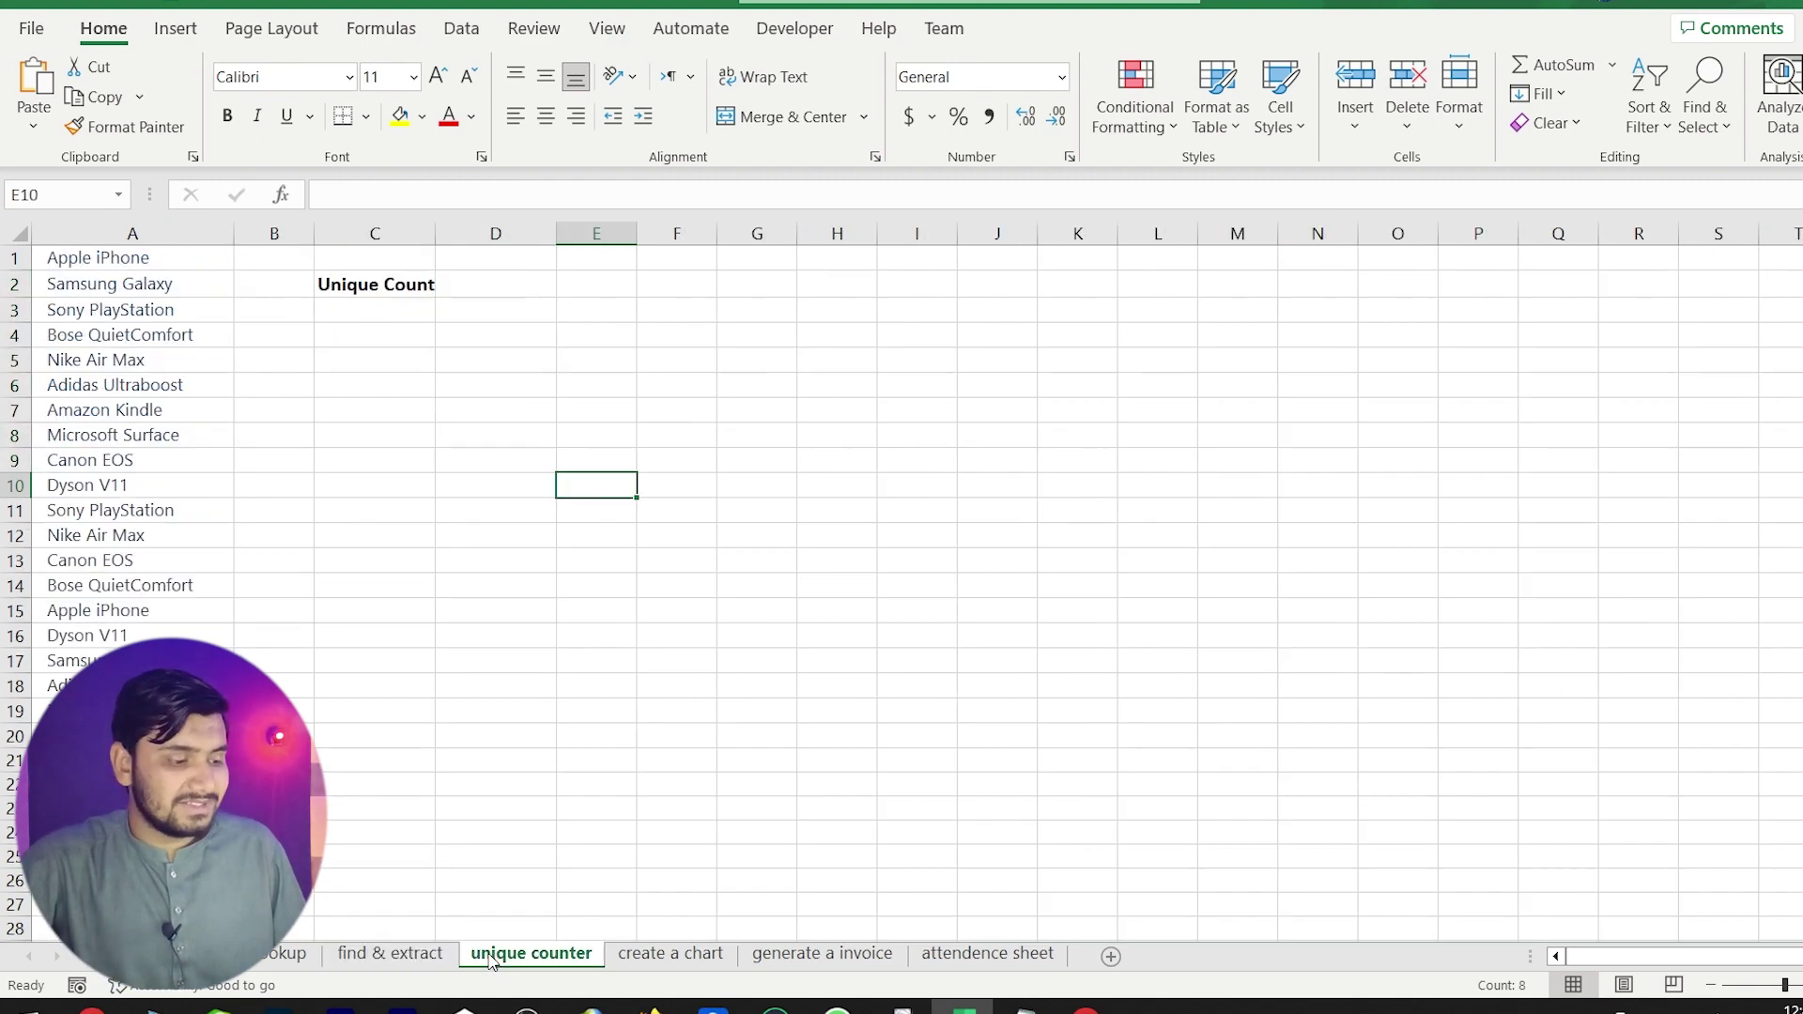
Select the product list A1:A20 and point out the repeated Amazon Kindle and Dyson V11 entries.
click(102, 260)
key(ctrl+shift+Down)
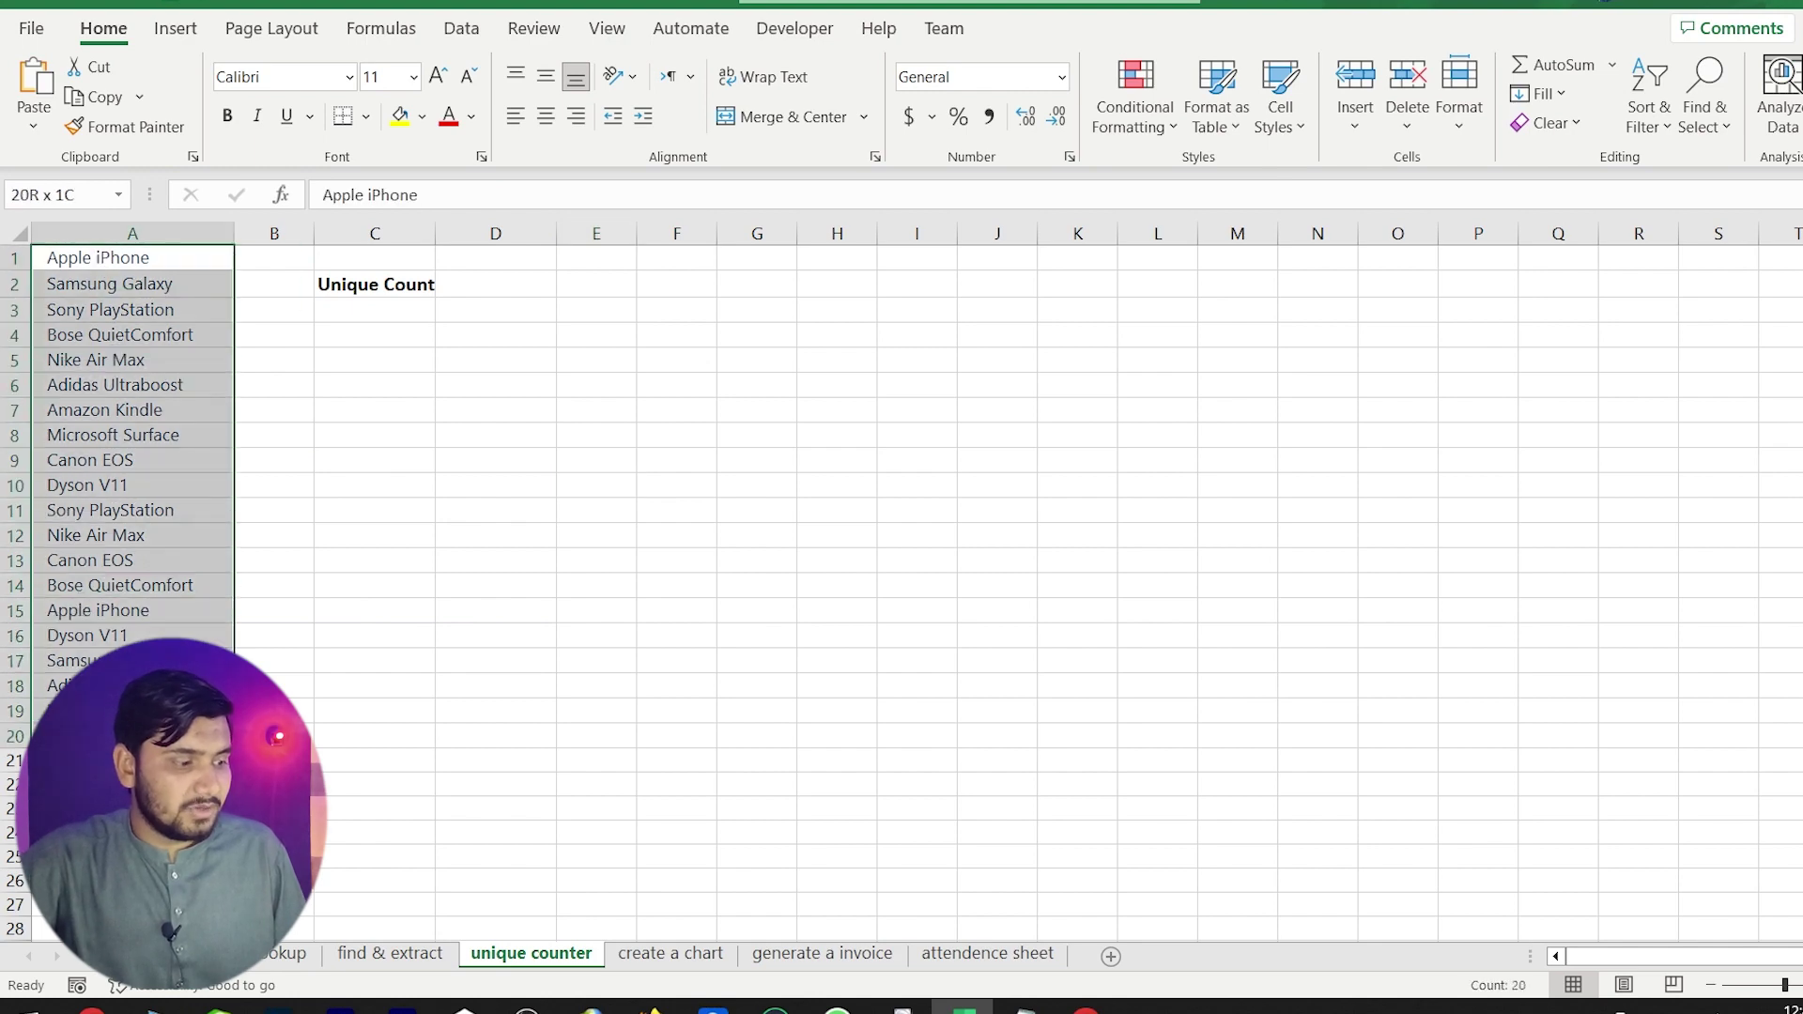
click(139, 410)
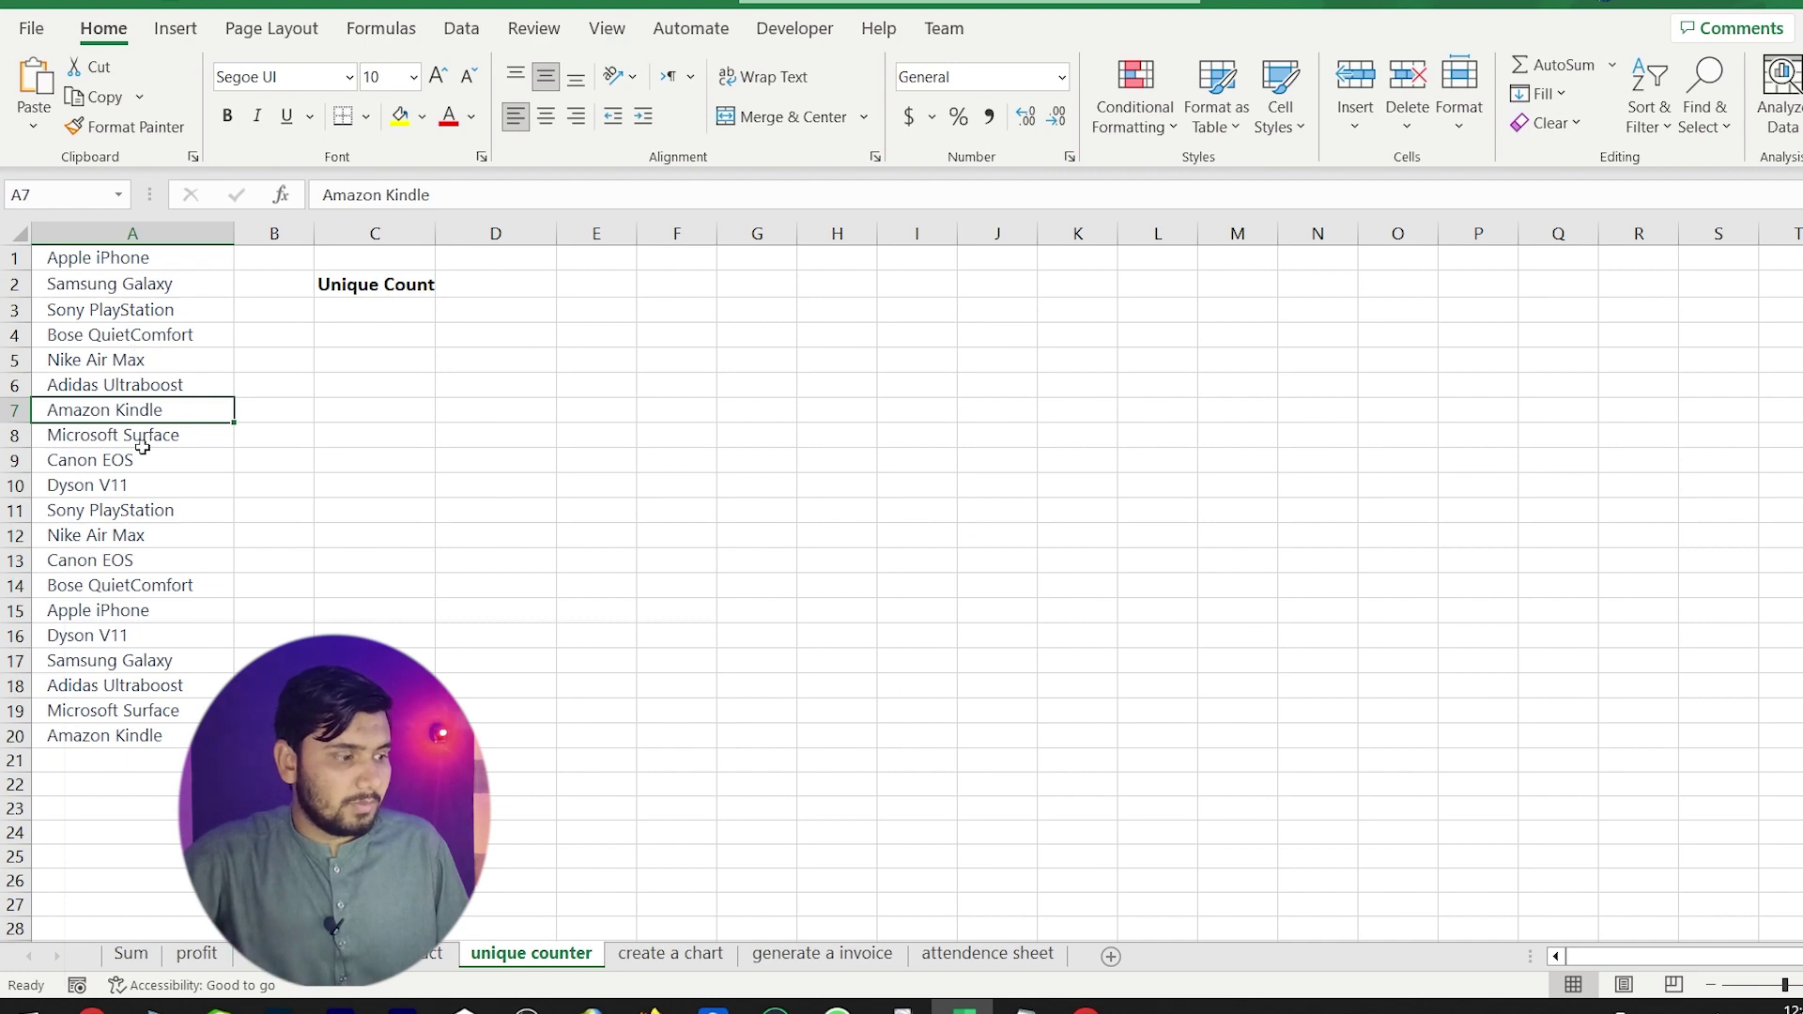
click(132, 485)
click(123, 634)
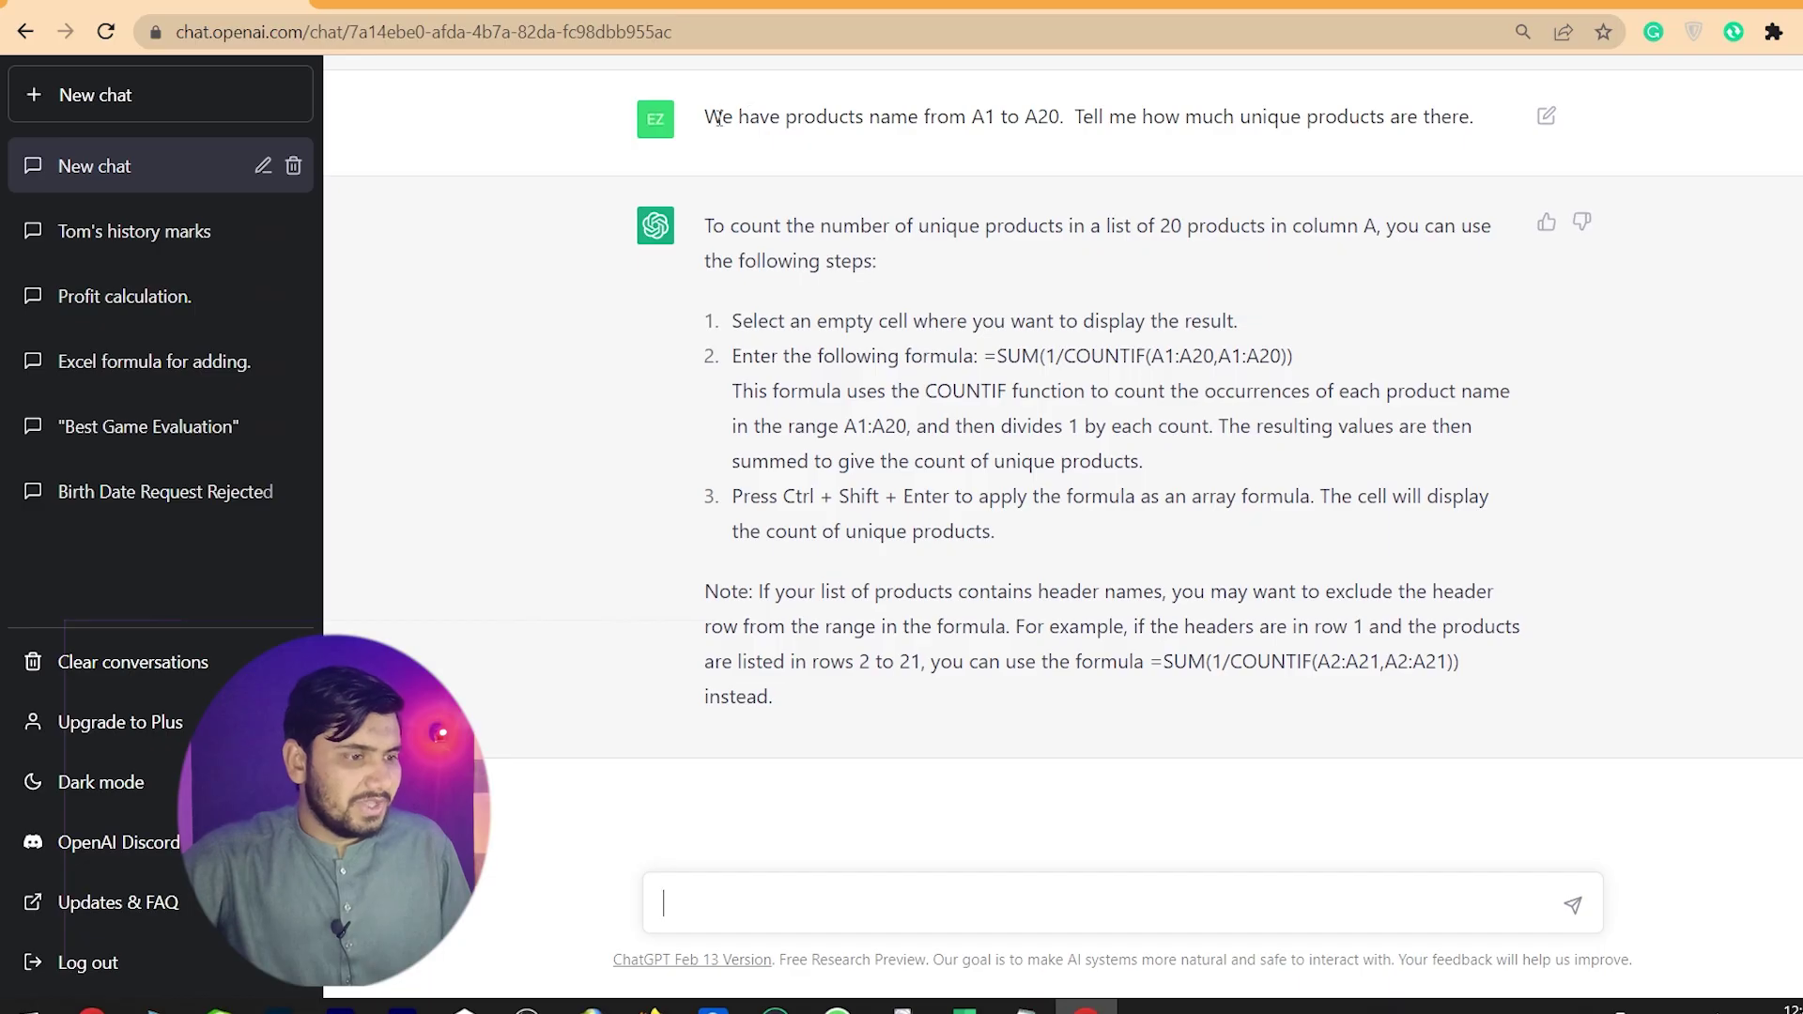
Copy =SUM(1/COUNTIF(A1:A20,A1:A20)) from ChatGPT and select the cell beside Unique Count in Excel.
drag(779, 119, 1403, 123)
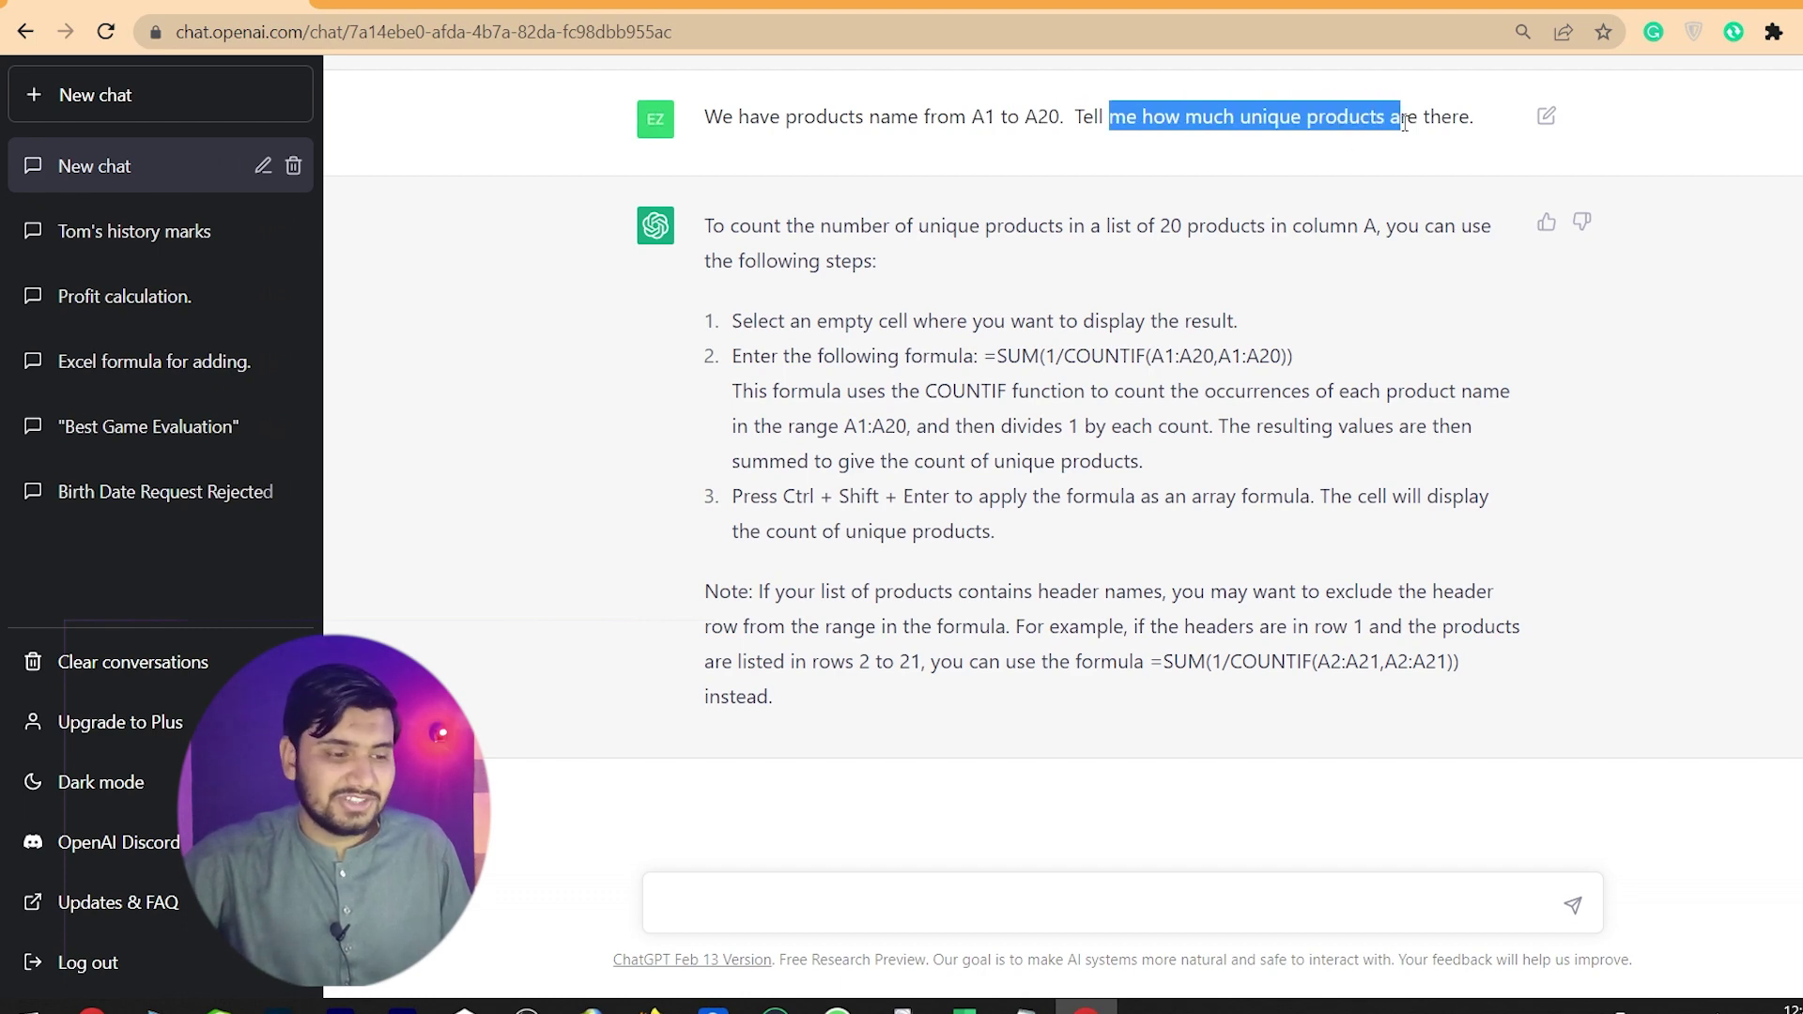
drag(984, 355, 1300, 364)
key(ctrl+c)
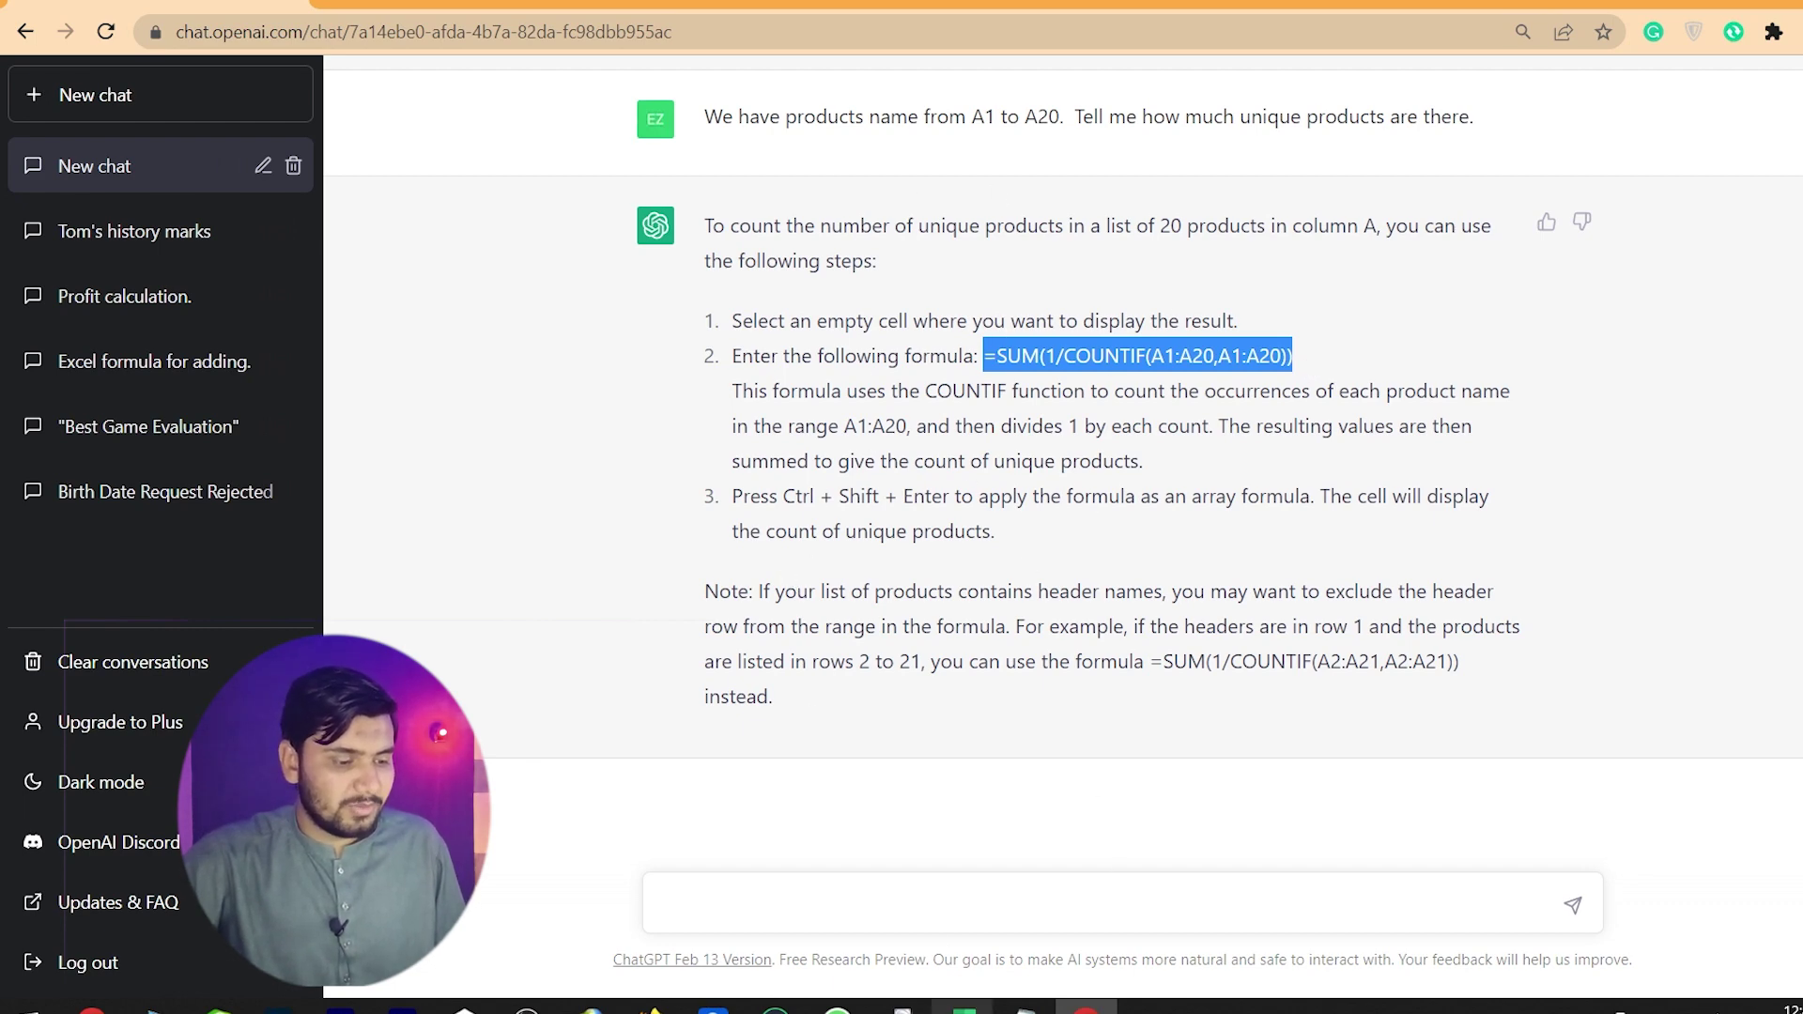
click(964, 1007)
click(466, 294)
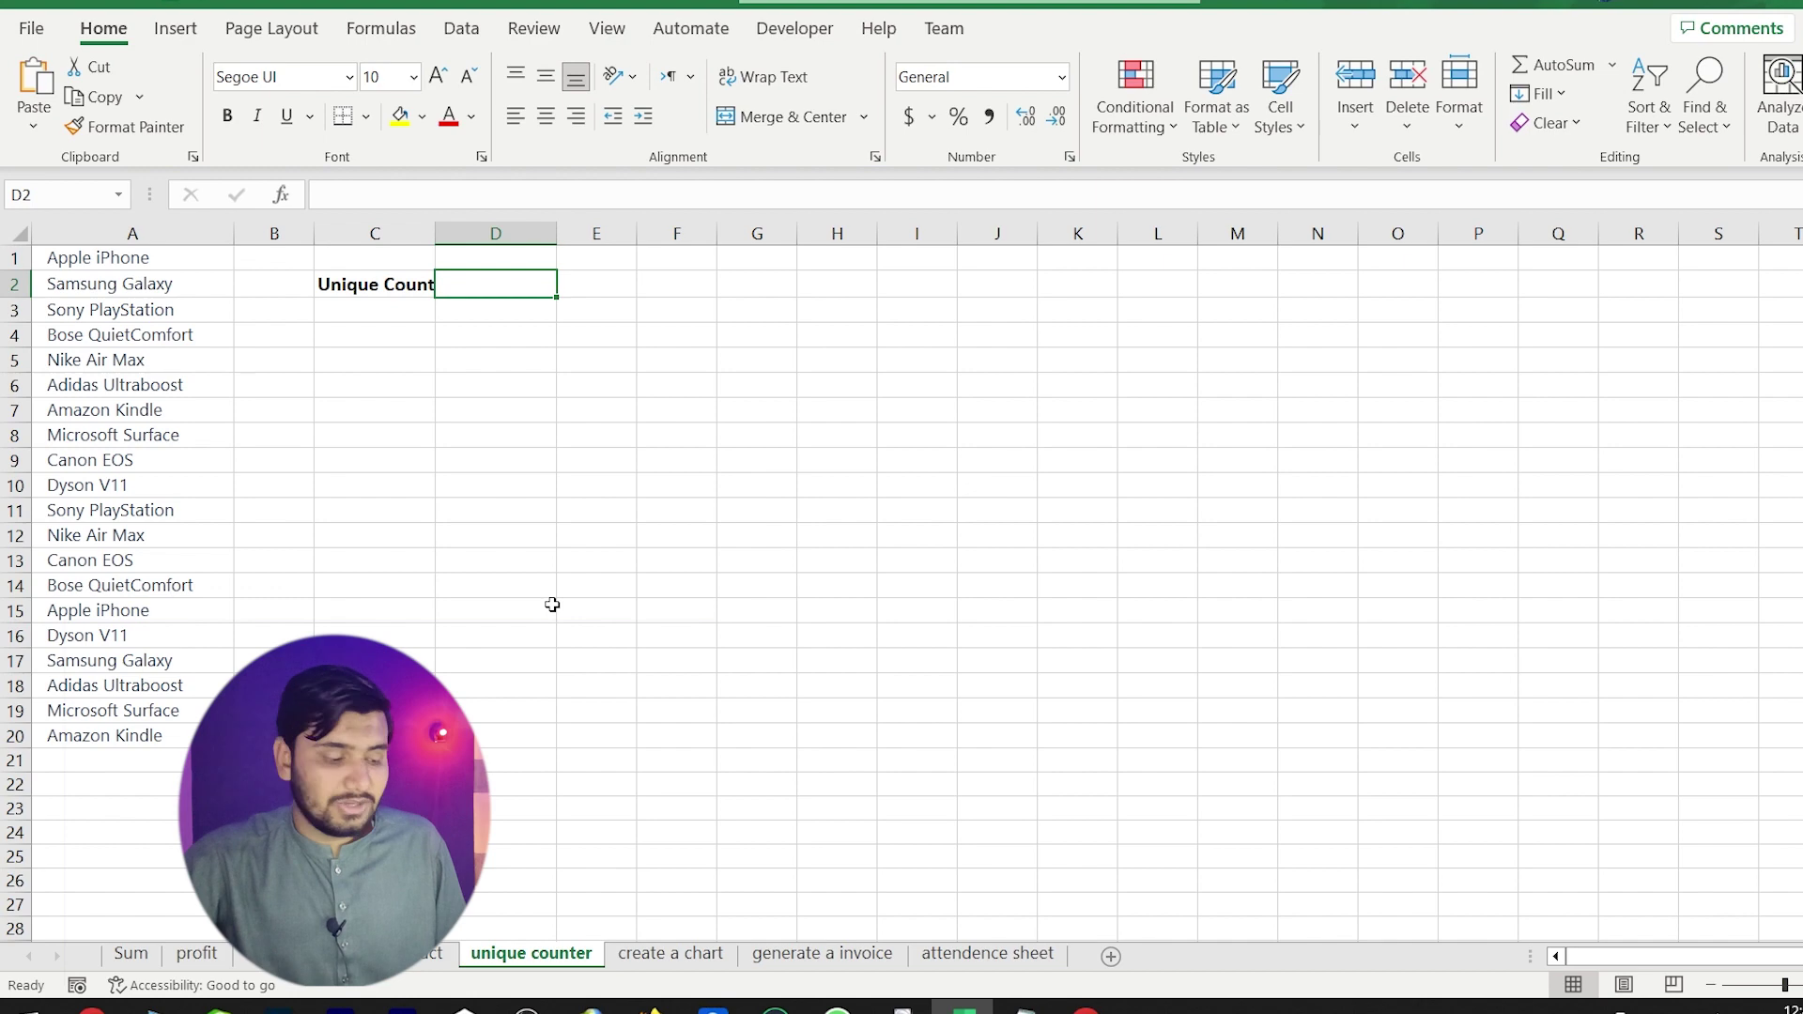
Paste the unique-count formula into D2 so it returns 10 distinct products across A1:A20.
key(ctrl+v)
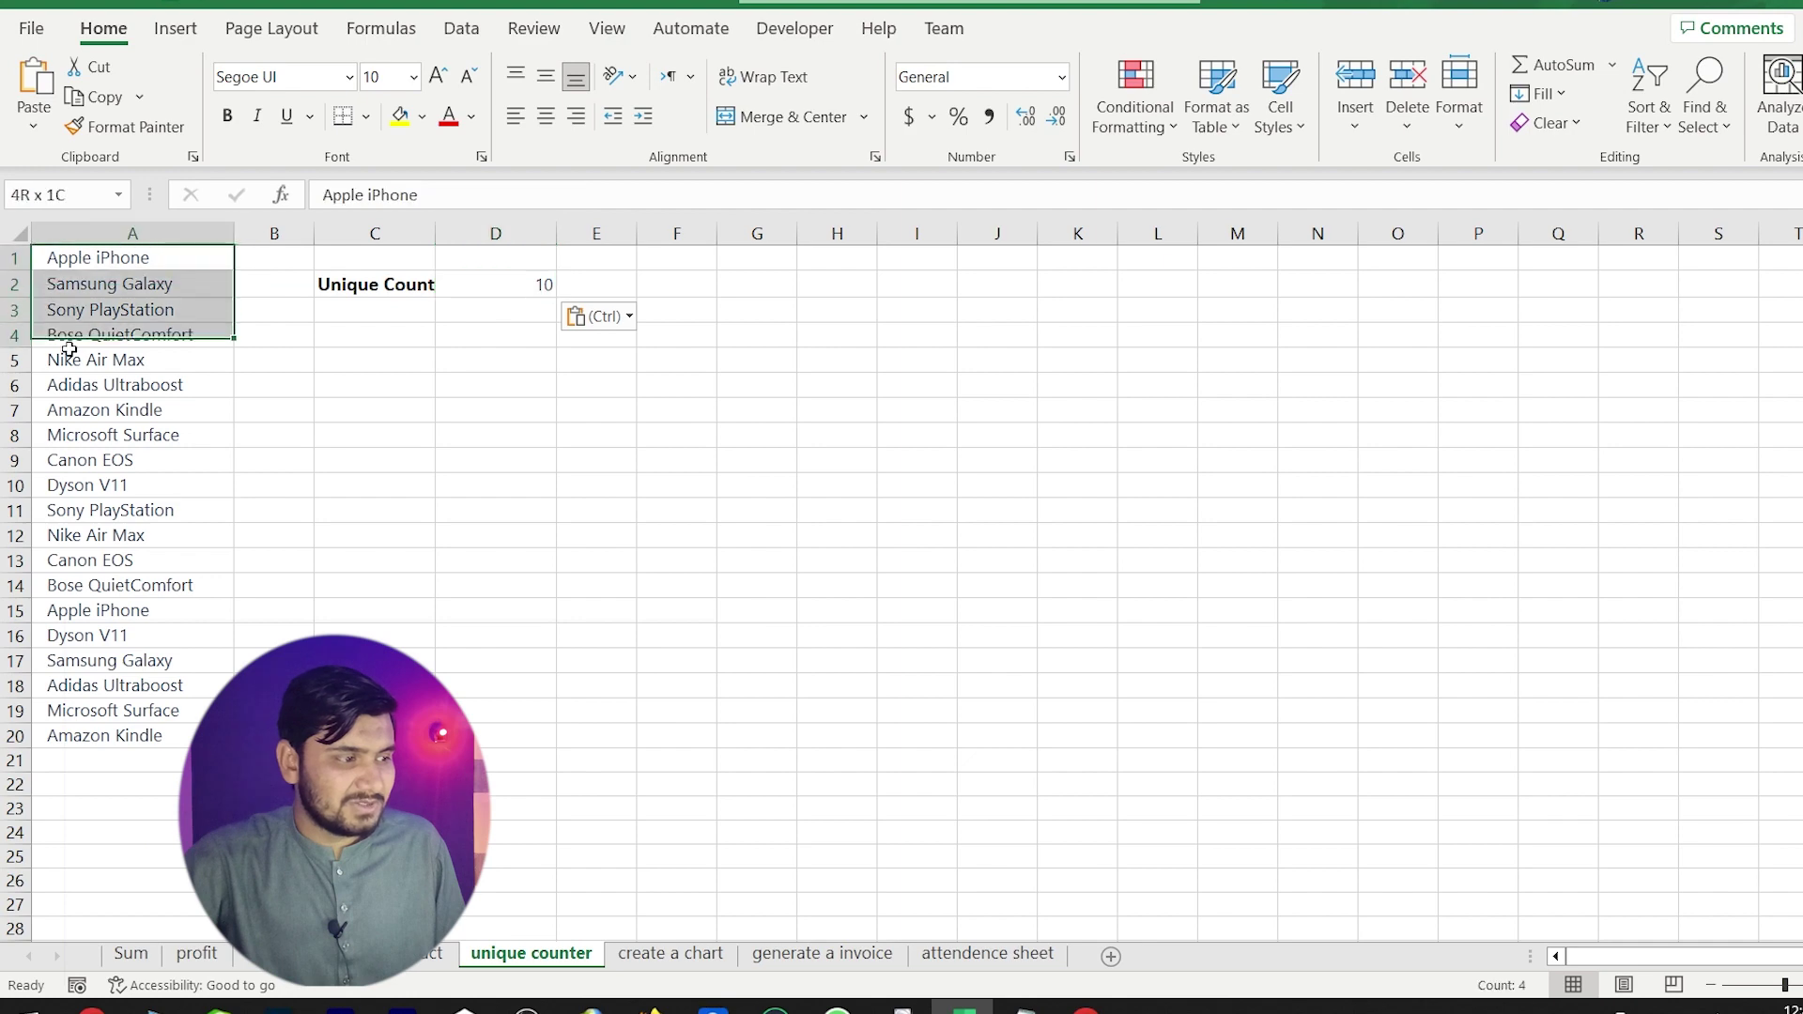
drag(86, 269, 69, 714)
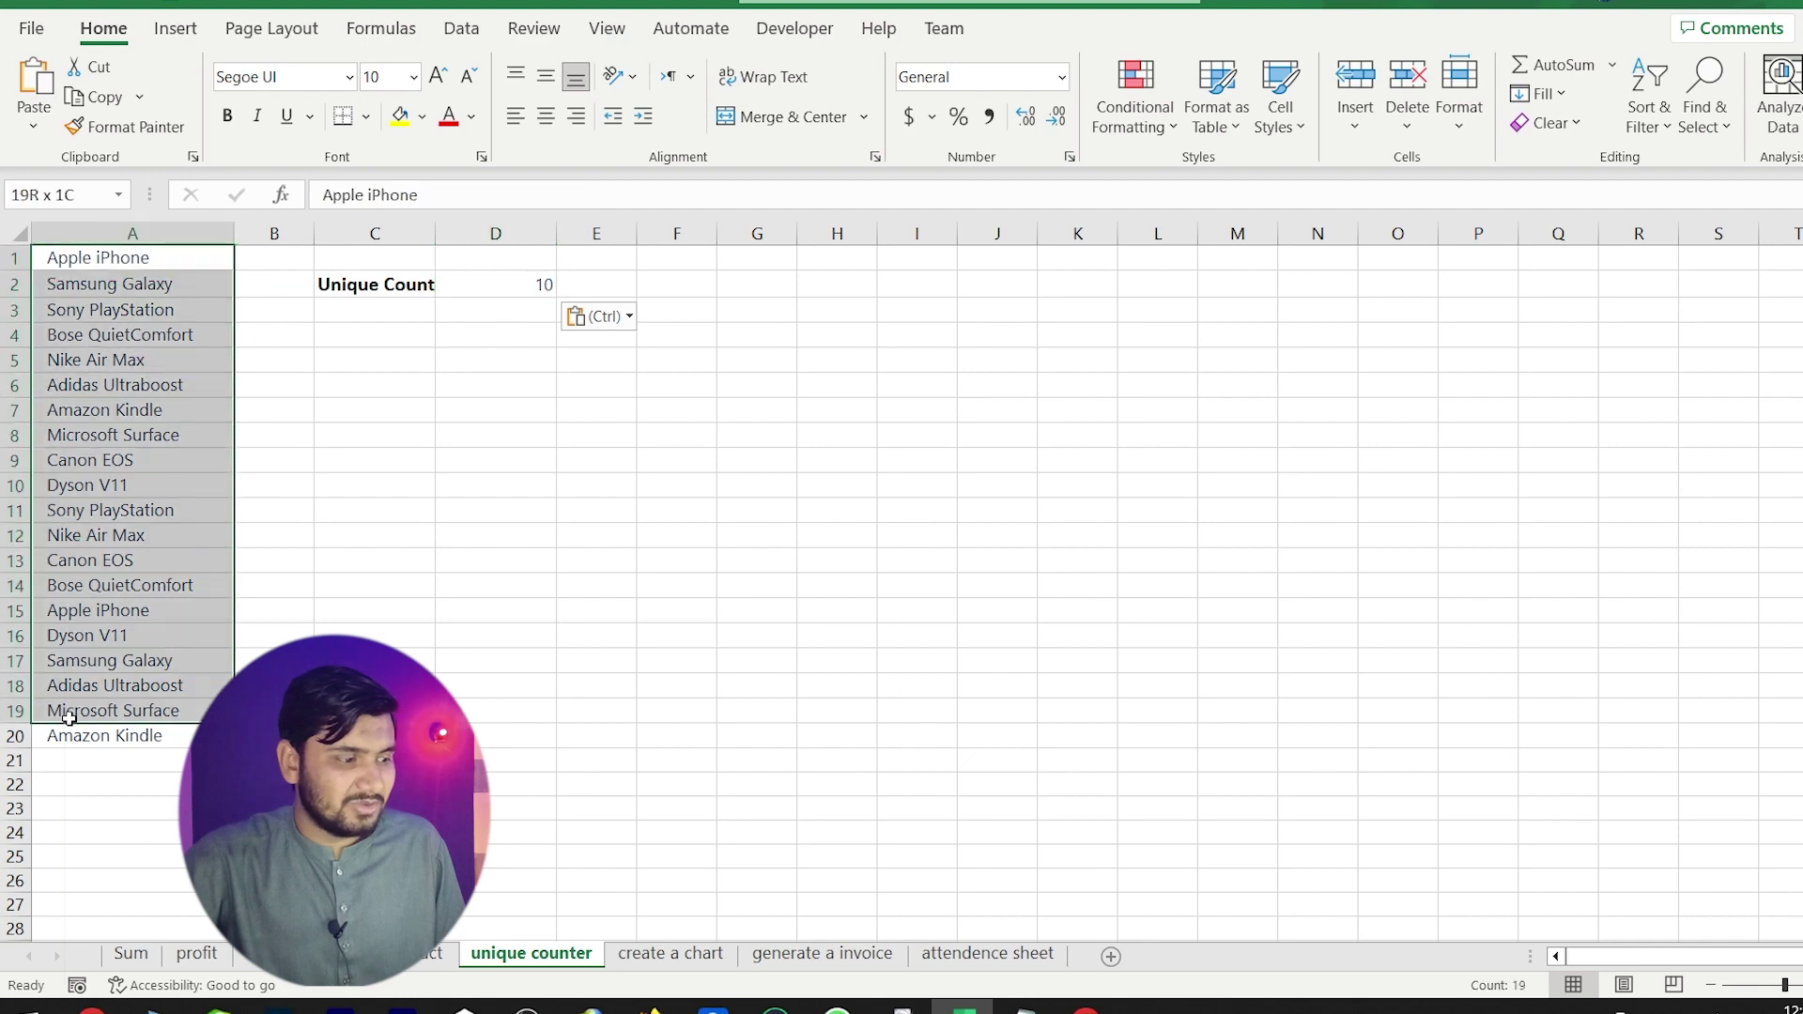
click(513, 286)
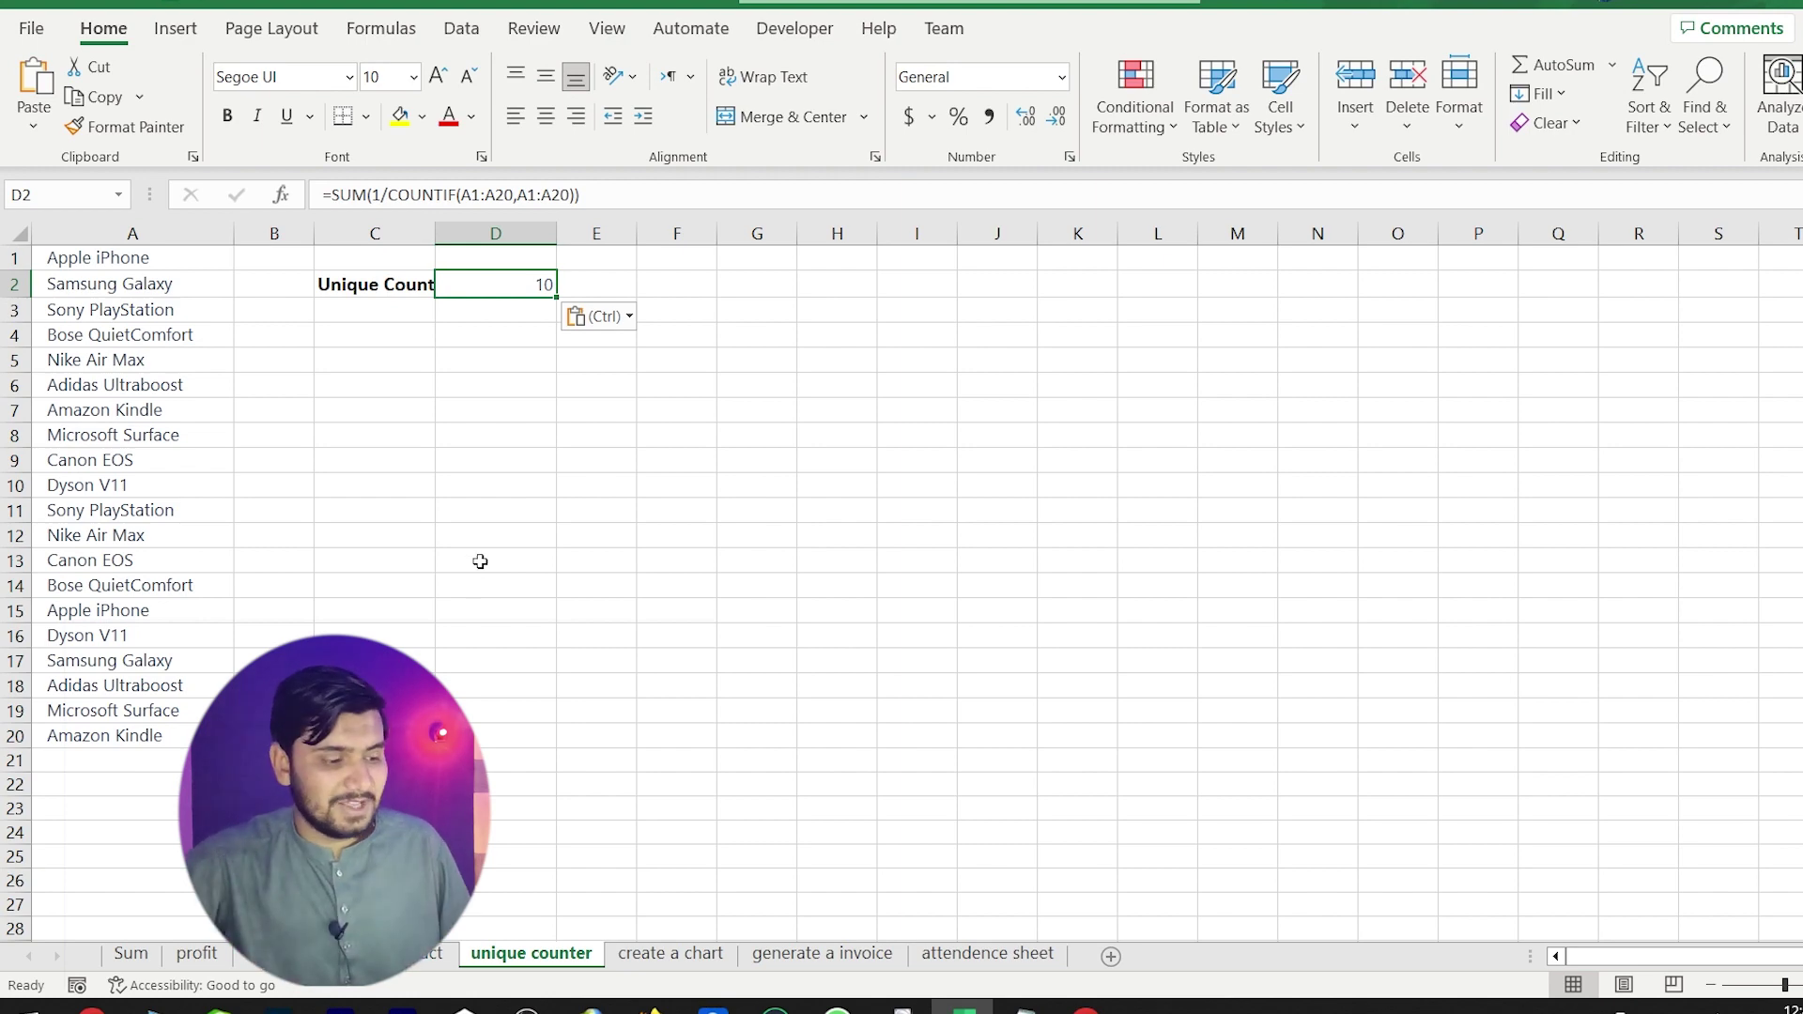
click(621, 954)
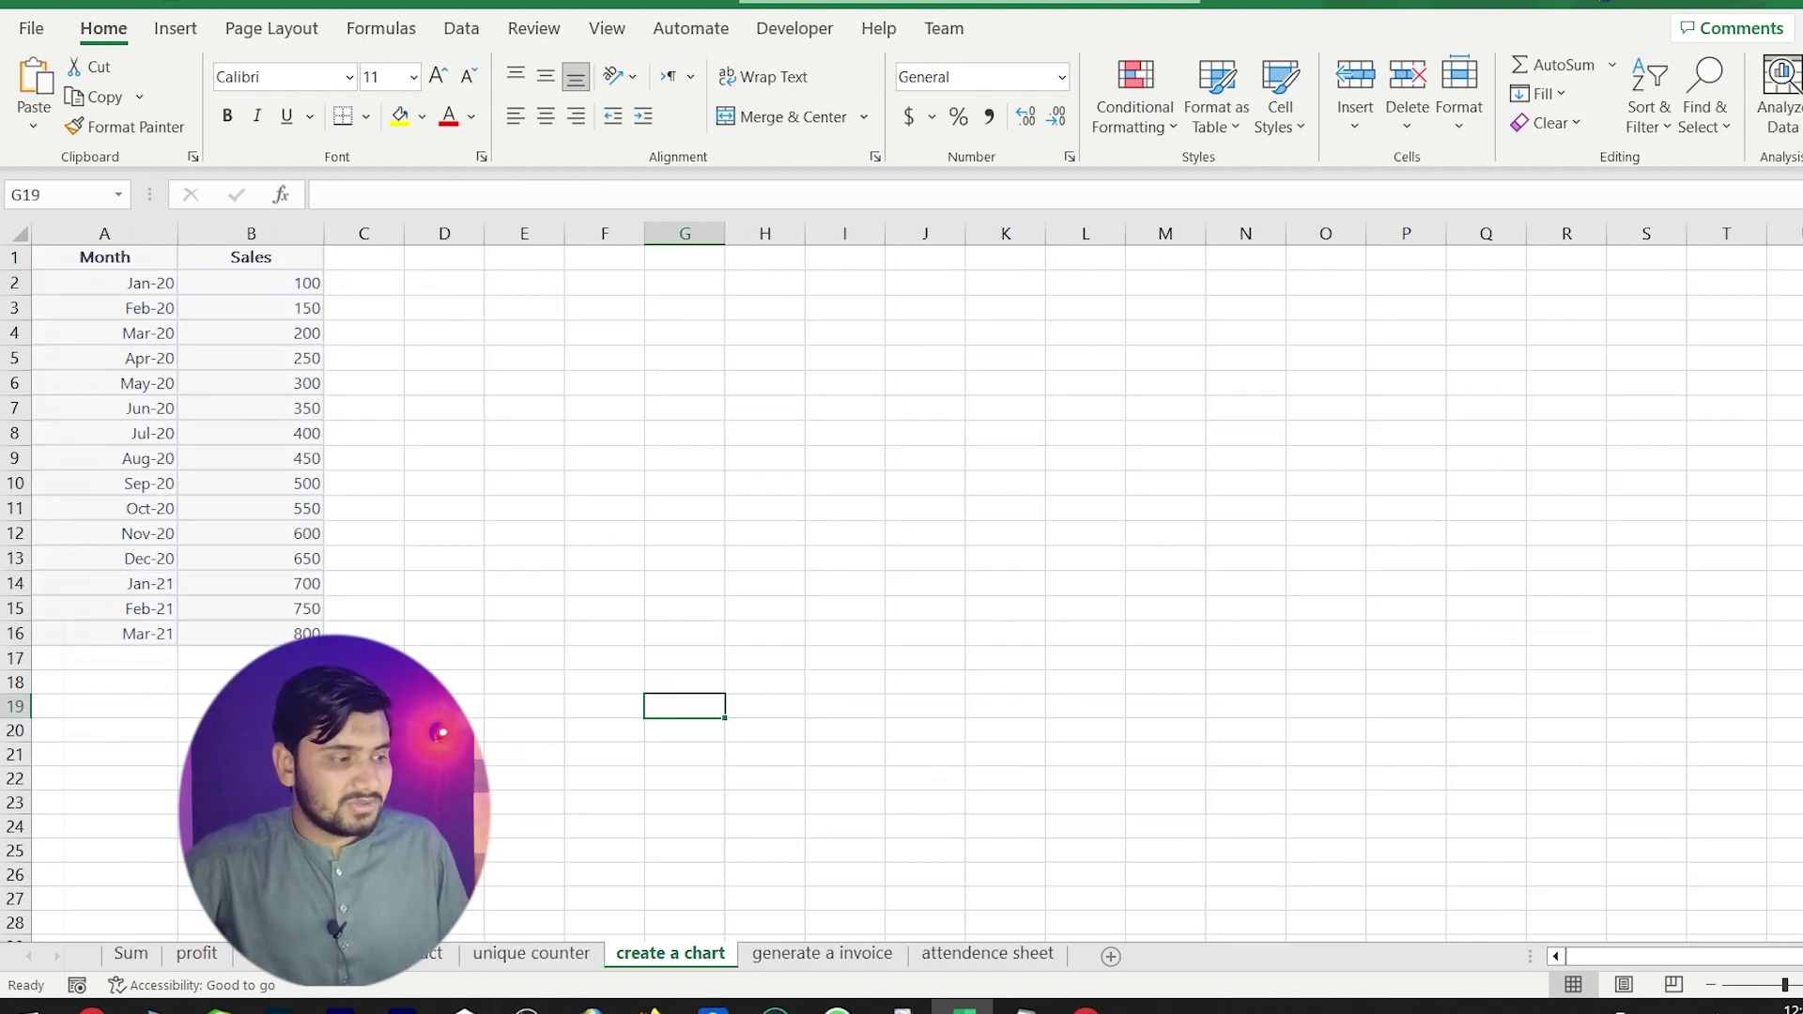
Check the Month header in A1 and the Sales header in B1 on the chart sheet.
click(401, 498)
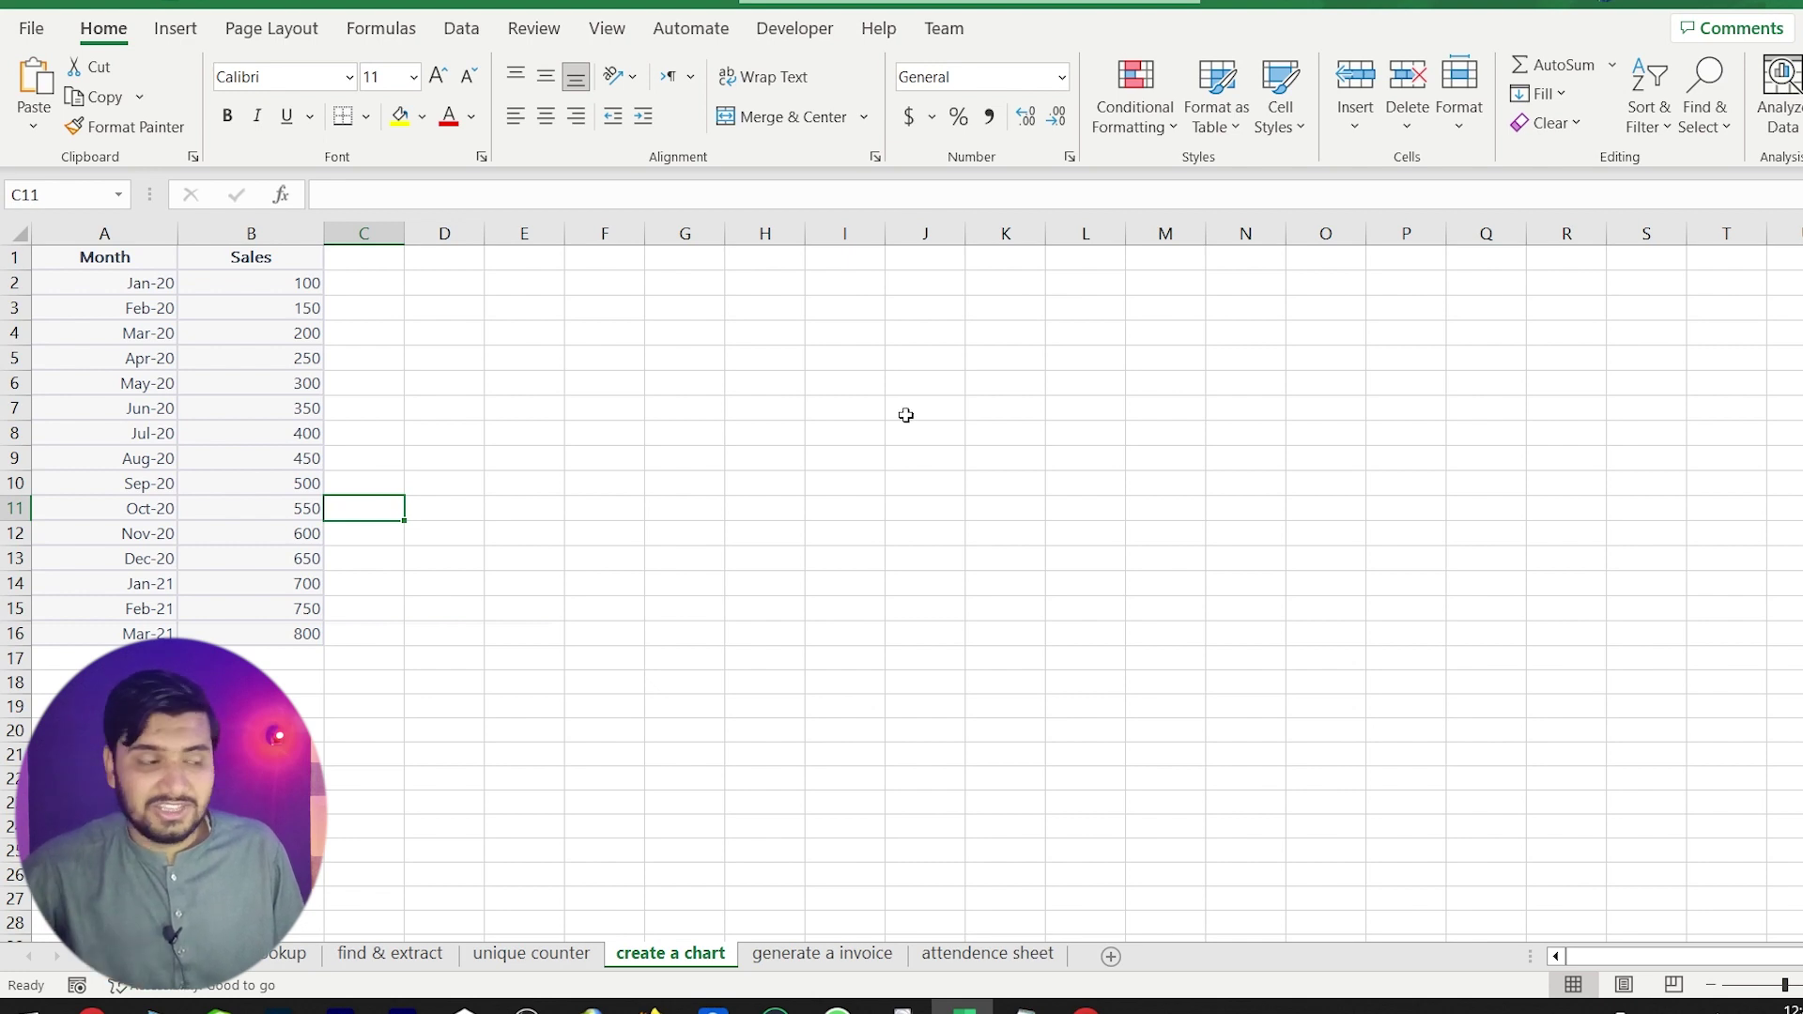
click(103, 261)
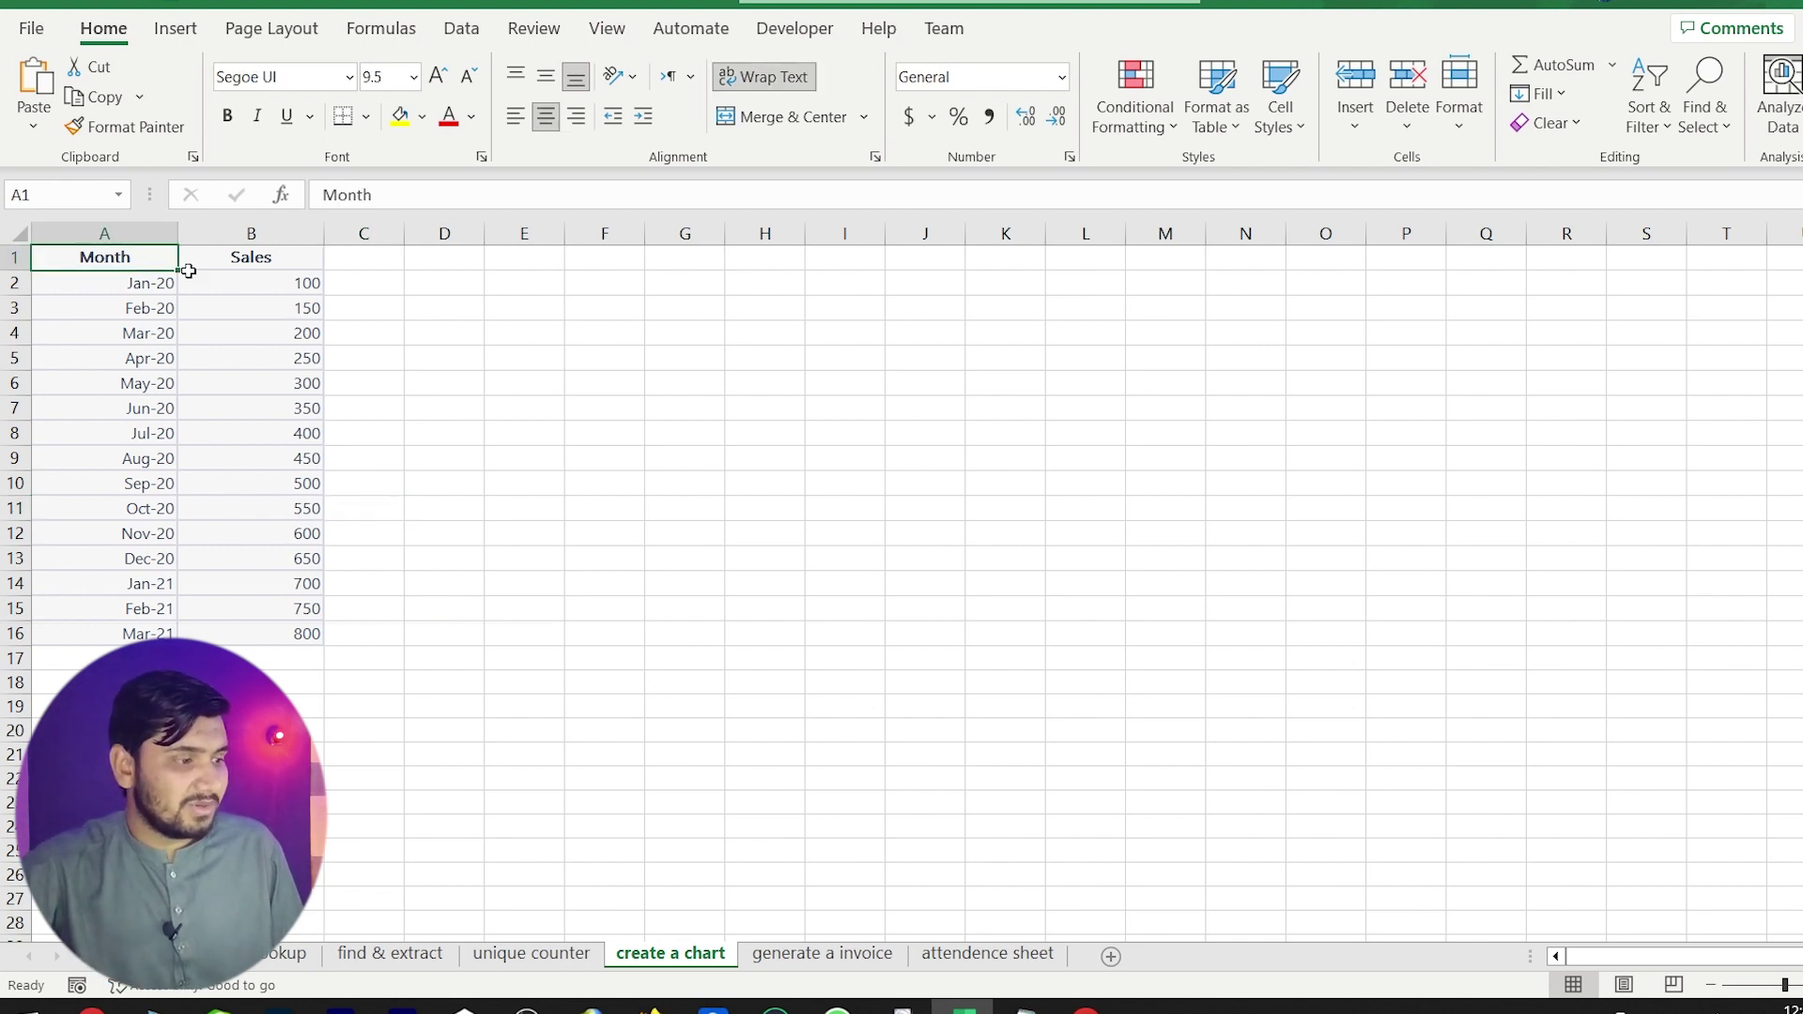
click(241, 256)
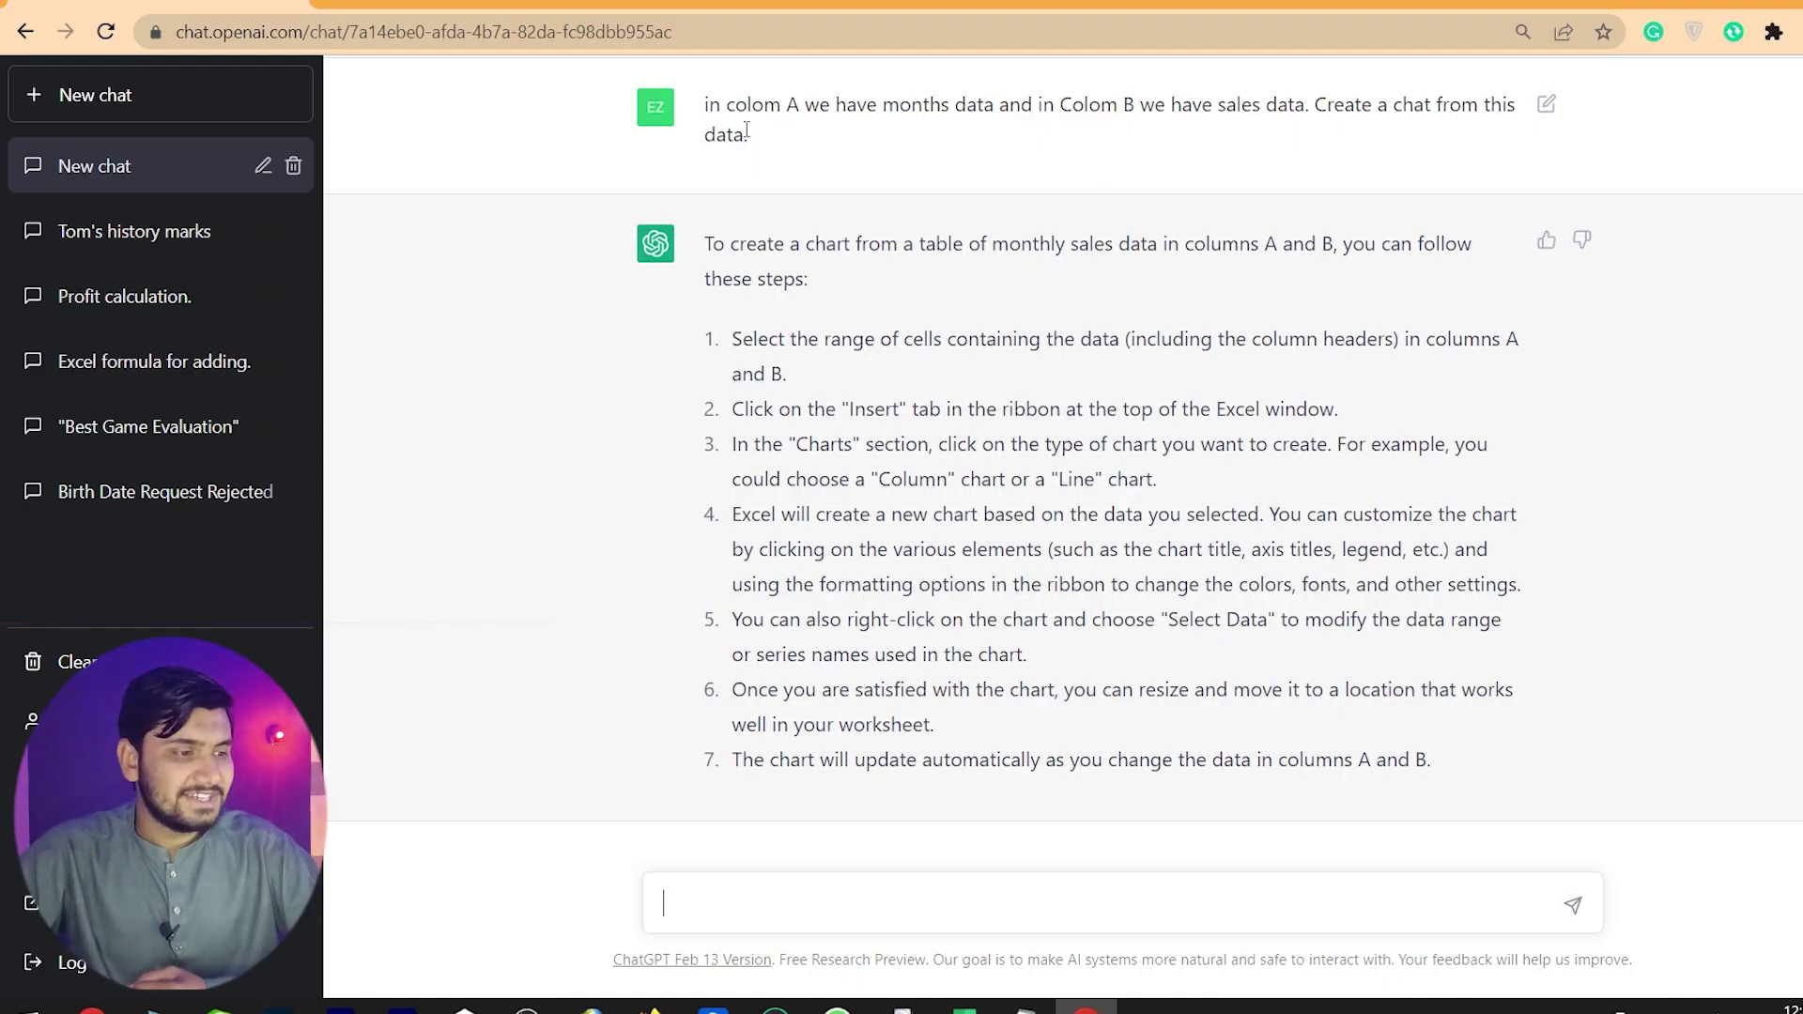
Read the chart prompt's references to column A months and the sales data.
drag(756, 96, 977, 105)
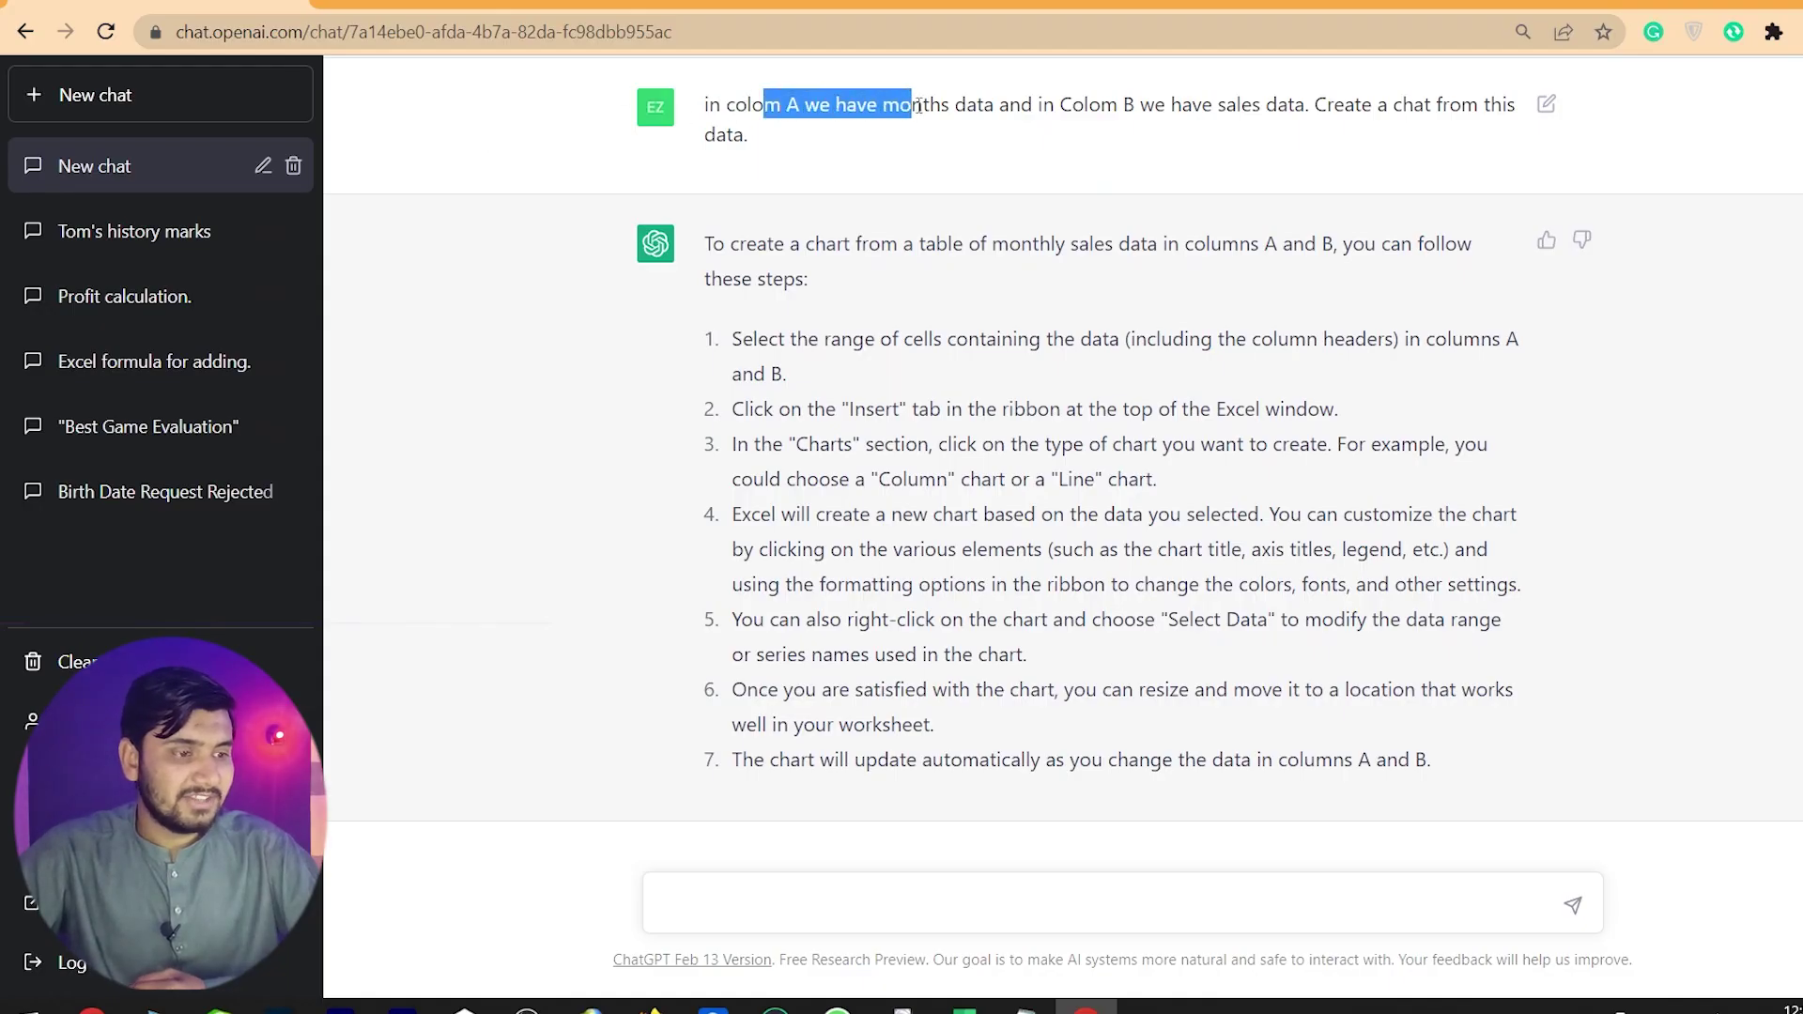
click(976, 105)
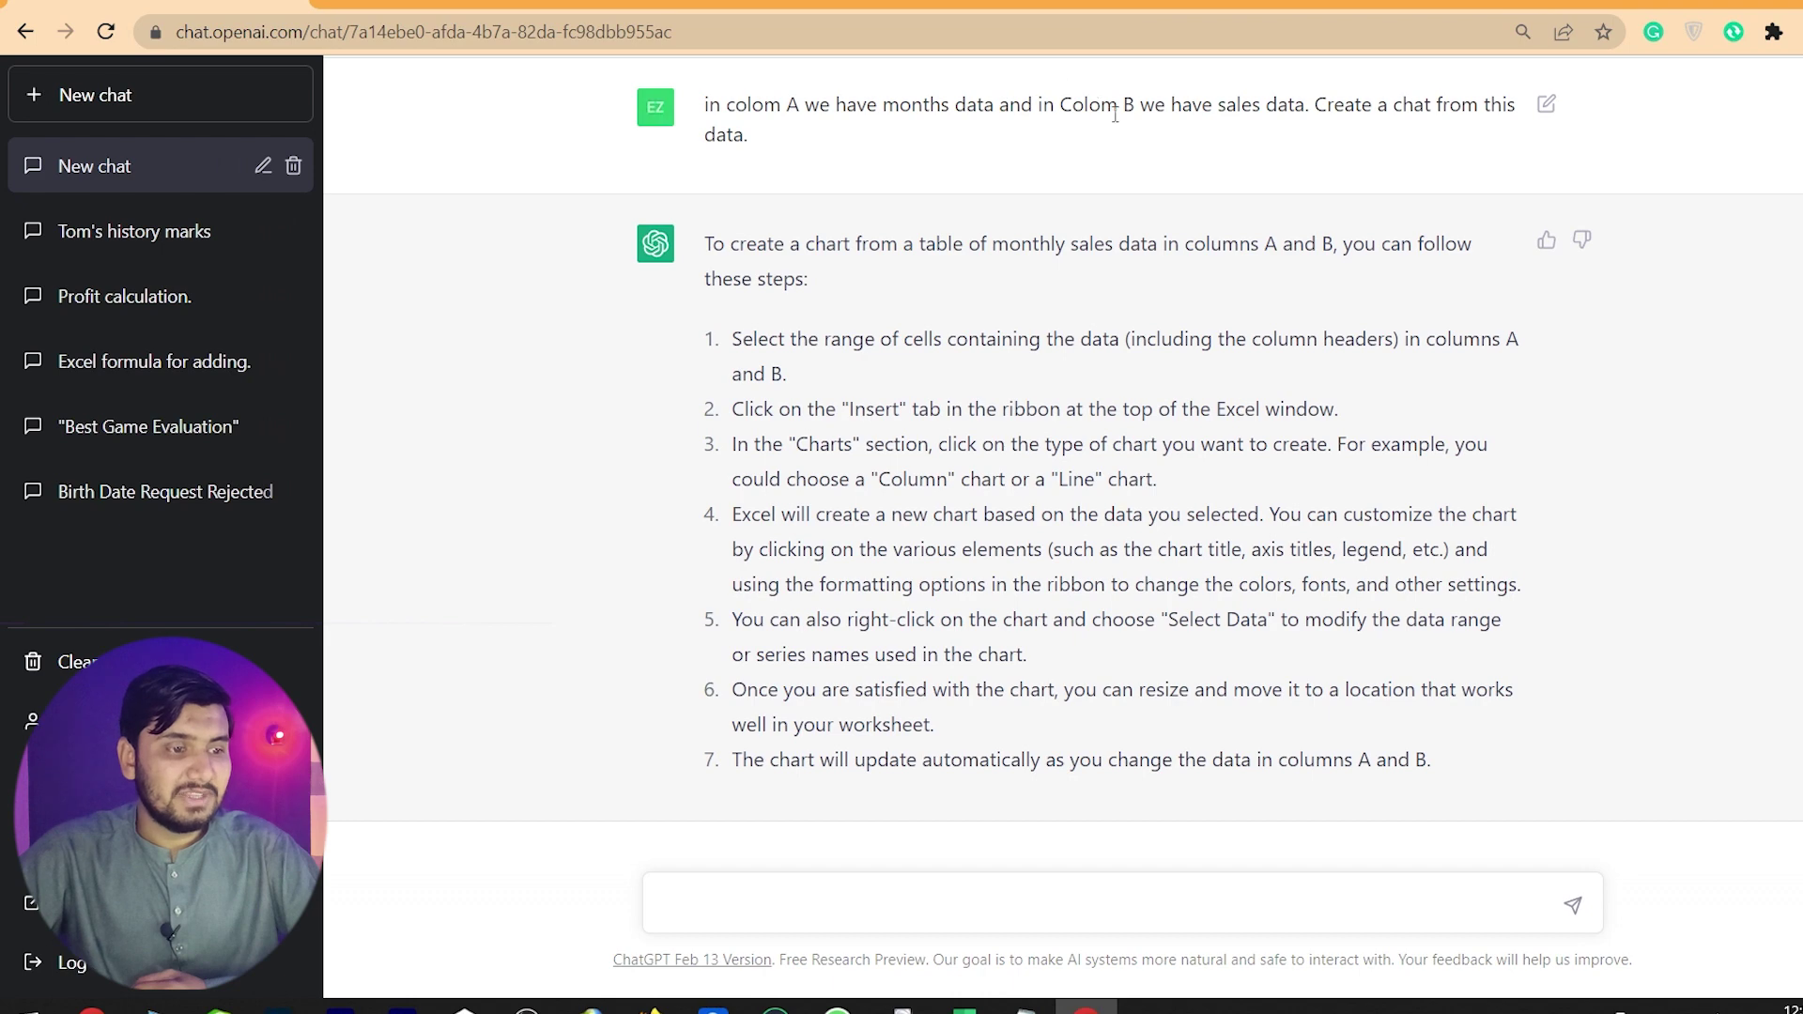
drag(1171, 102, 1268, 105)
click(1396, 110)
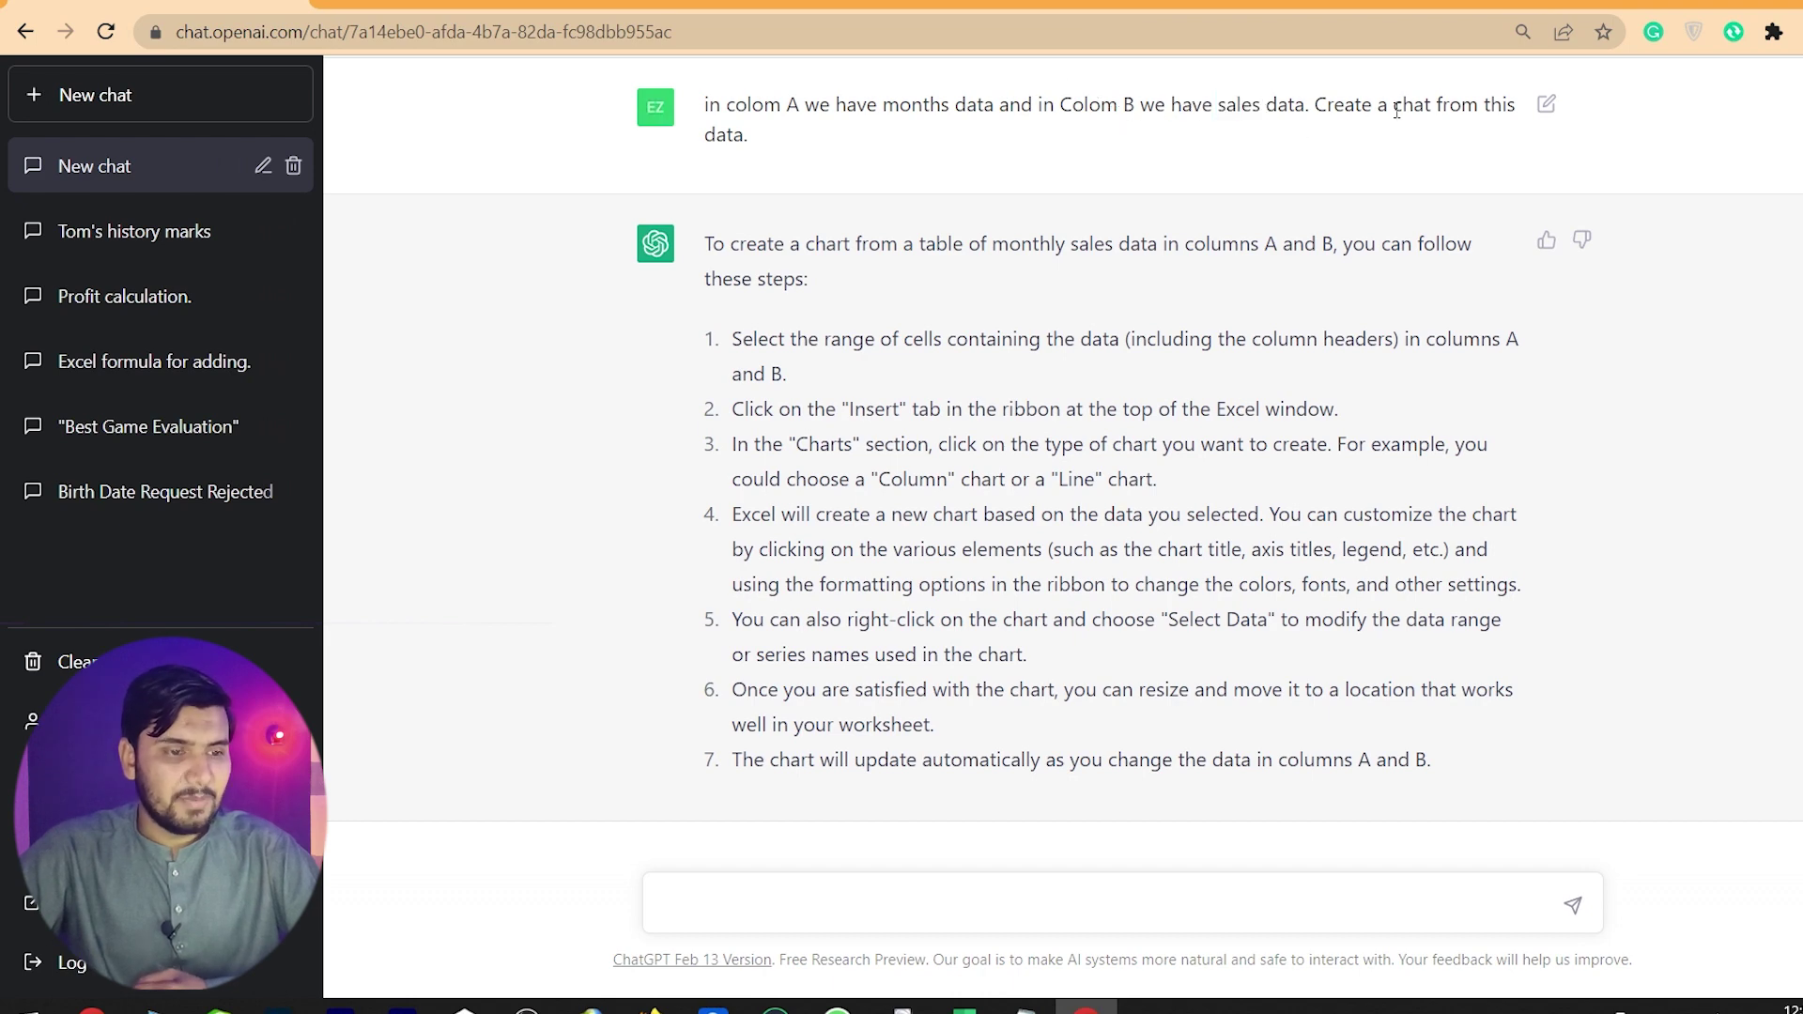
drag(1405, 106, 1439, 109)
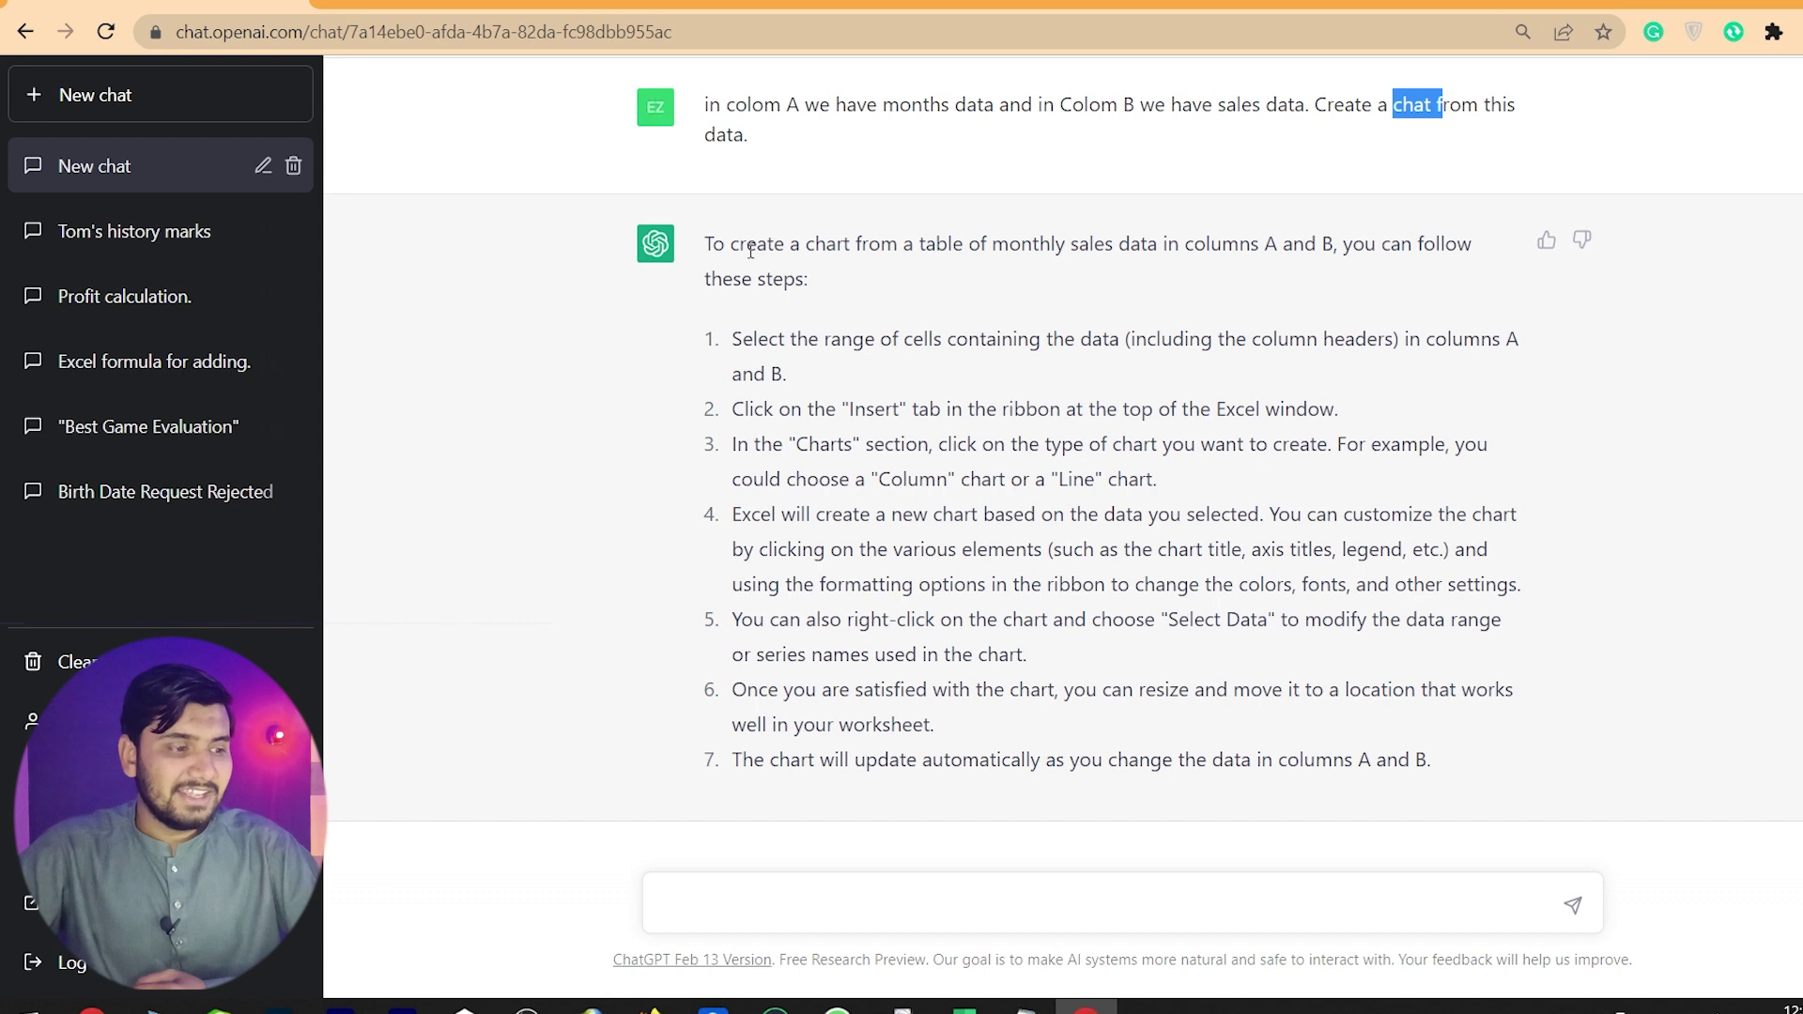
Read ChatGPT's seven chart-building steps, including step 1's column headers note, then return to Excel.
drag(733, 243, 977, 445)
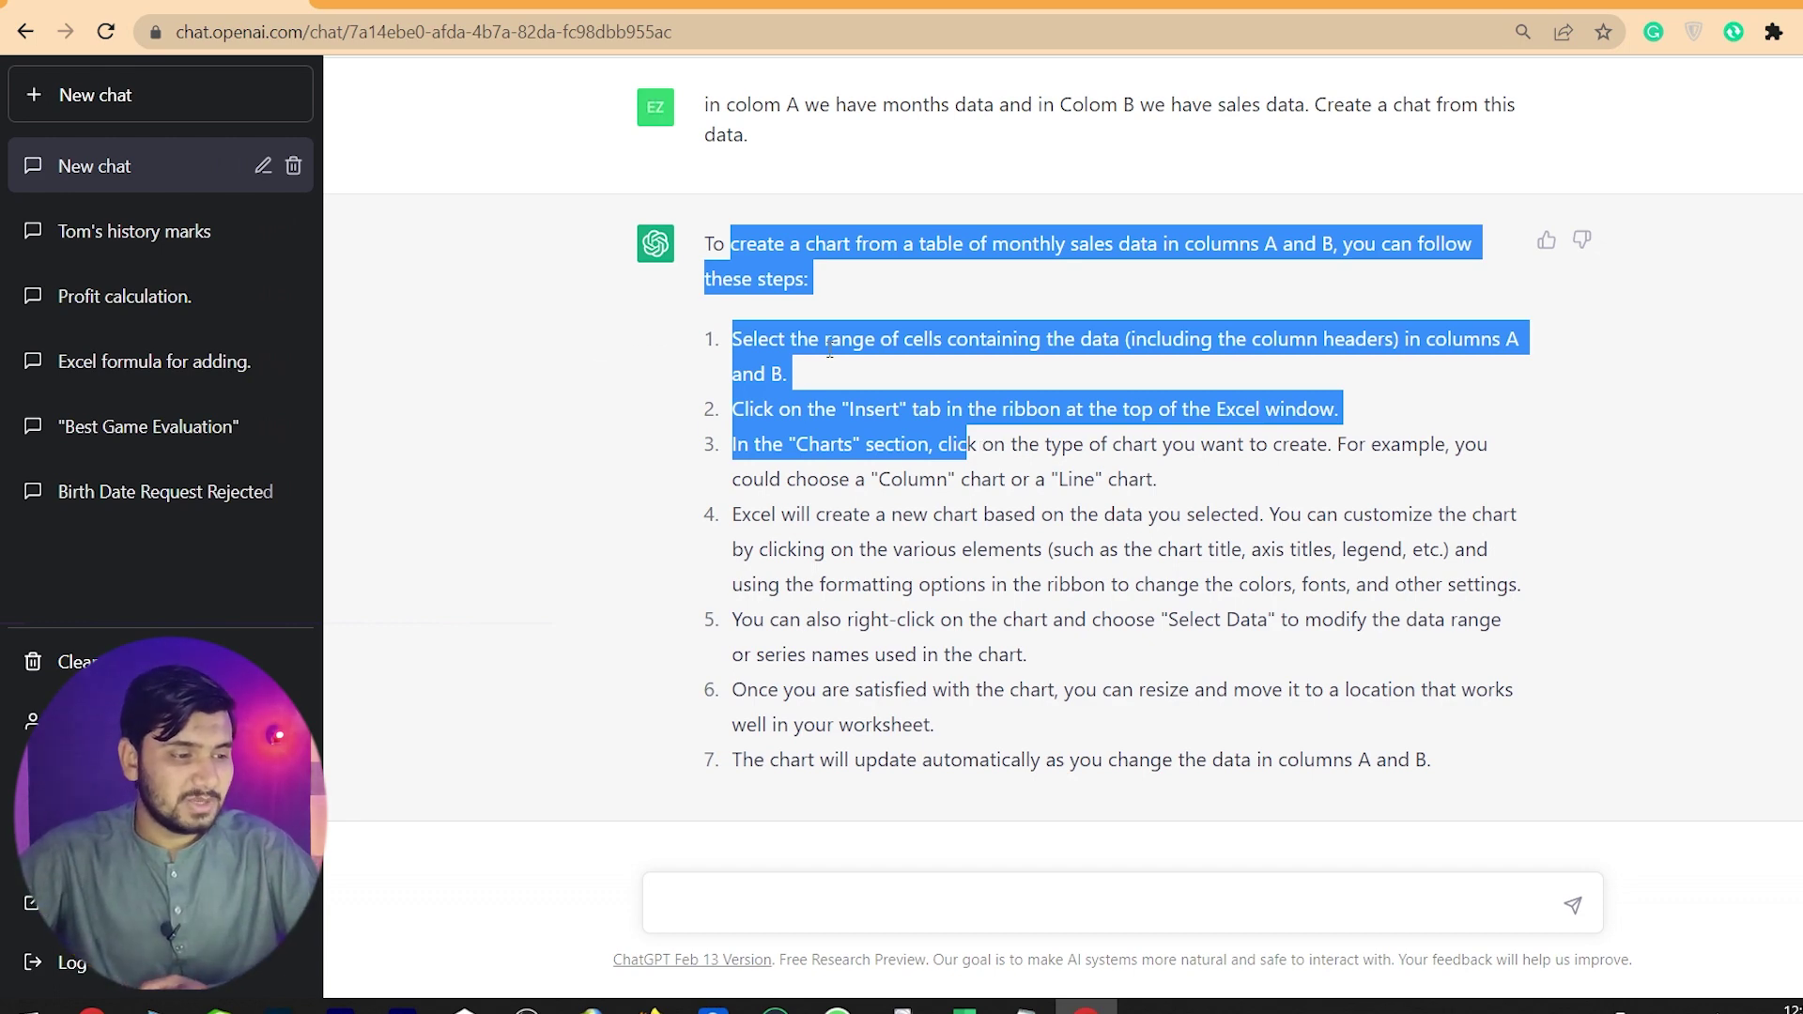
click(800, 324)
drag(737, 339, 1005, 765)
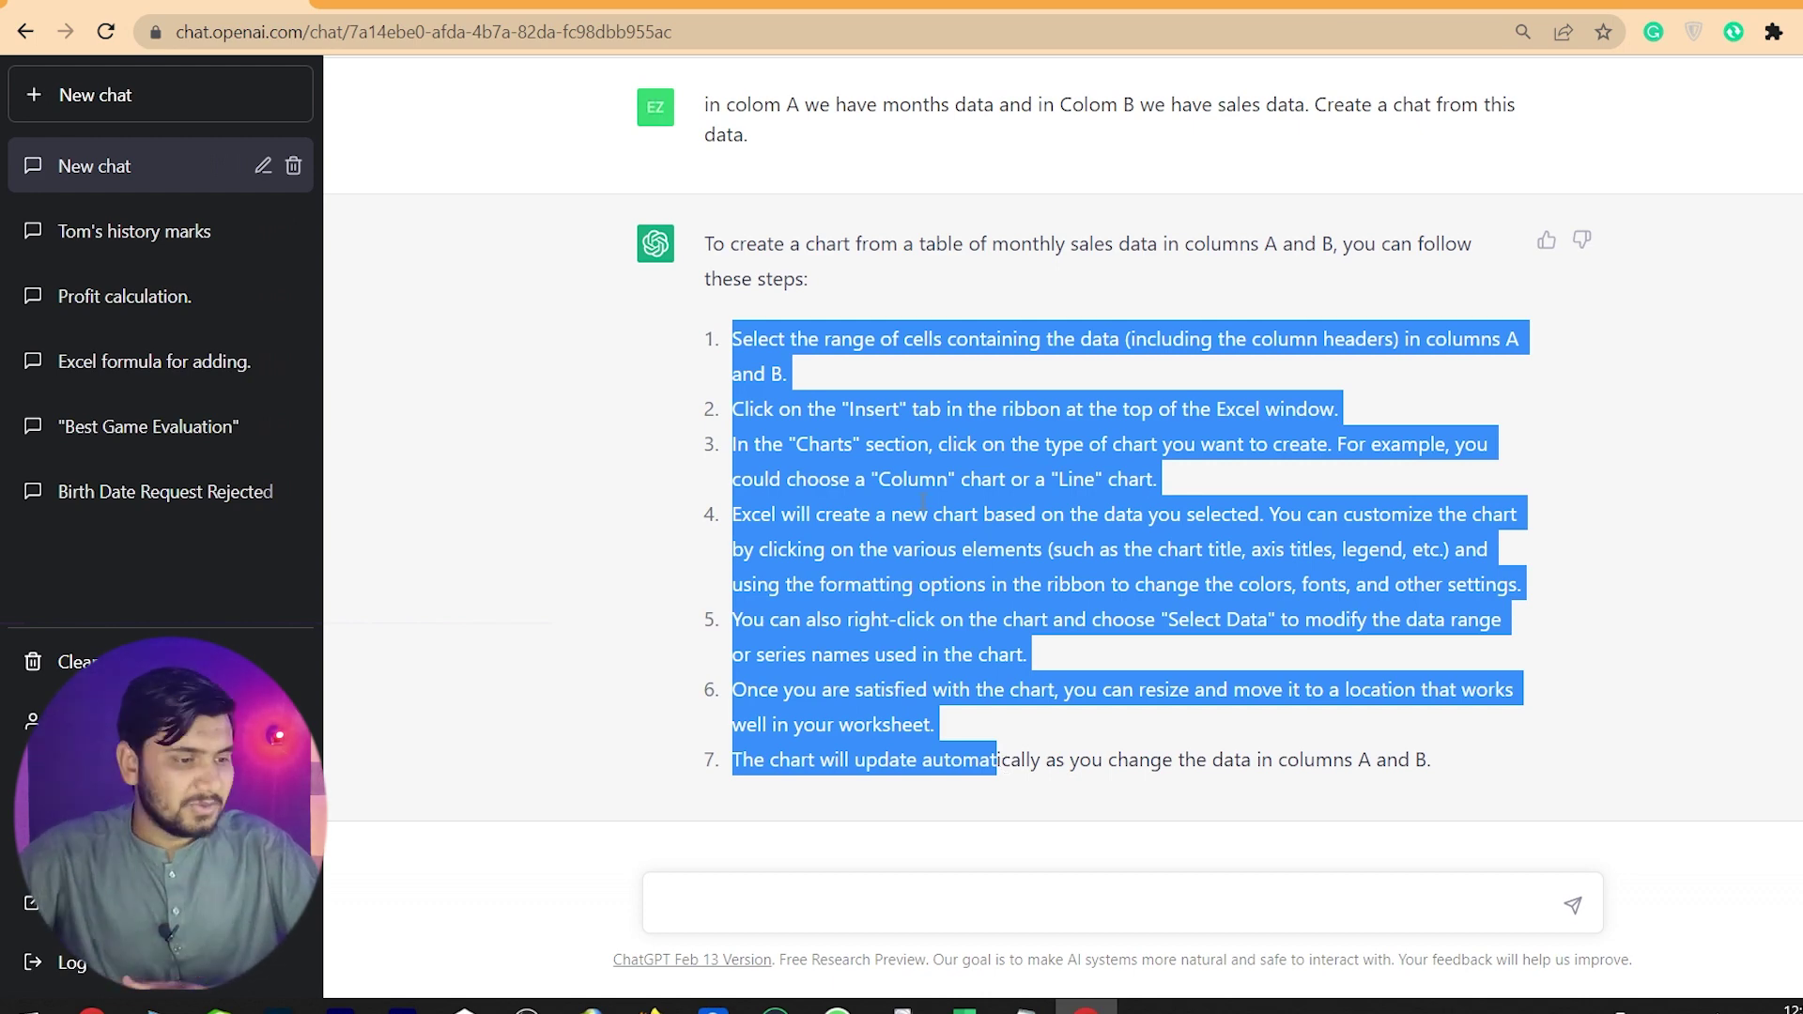
click(880, 438)
drag(739, 336, 845, 336)
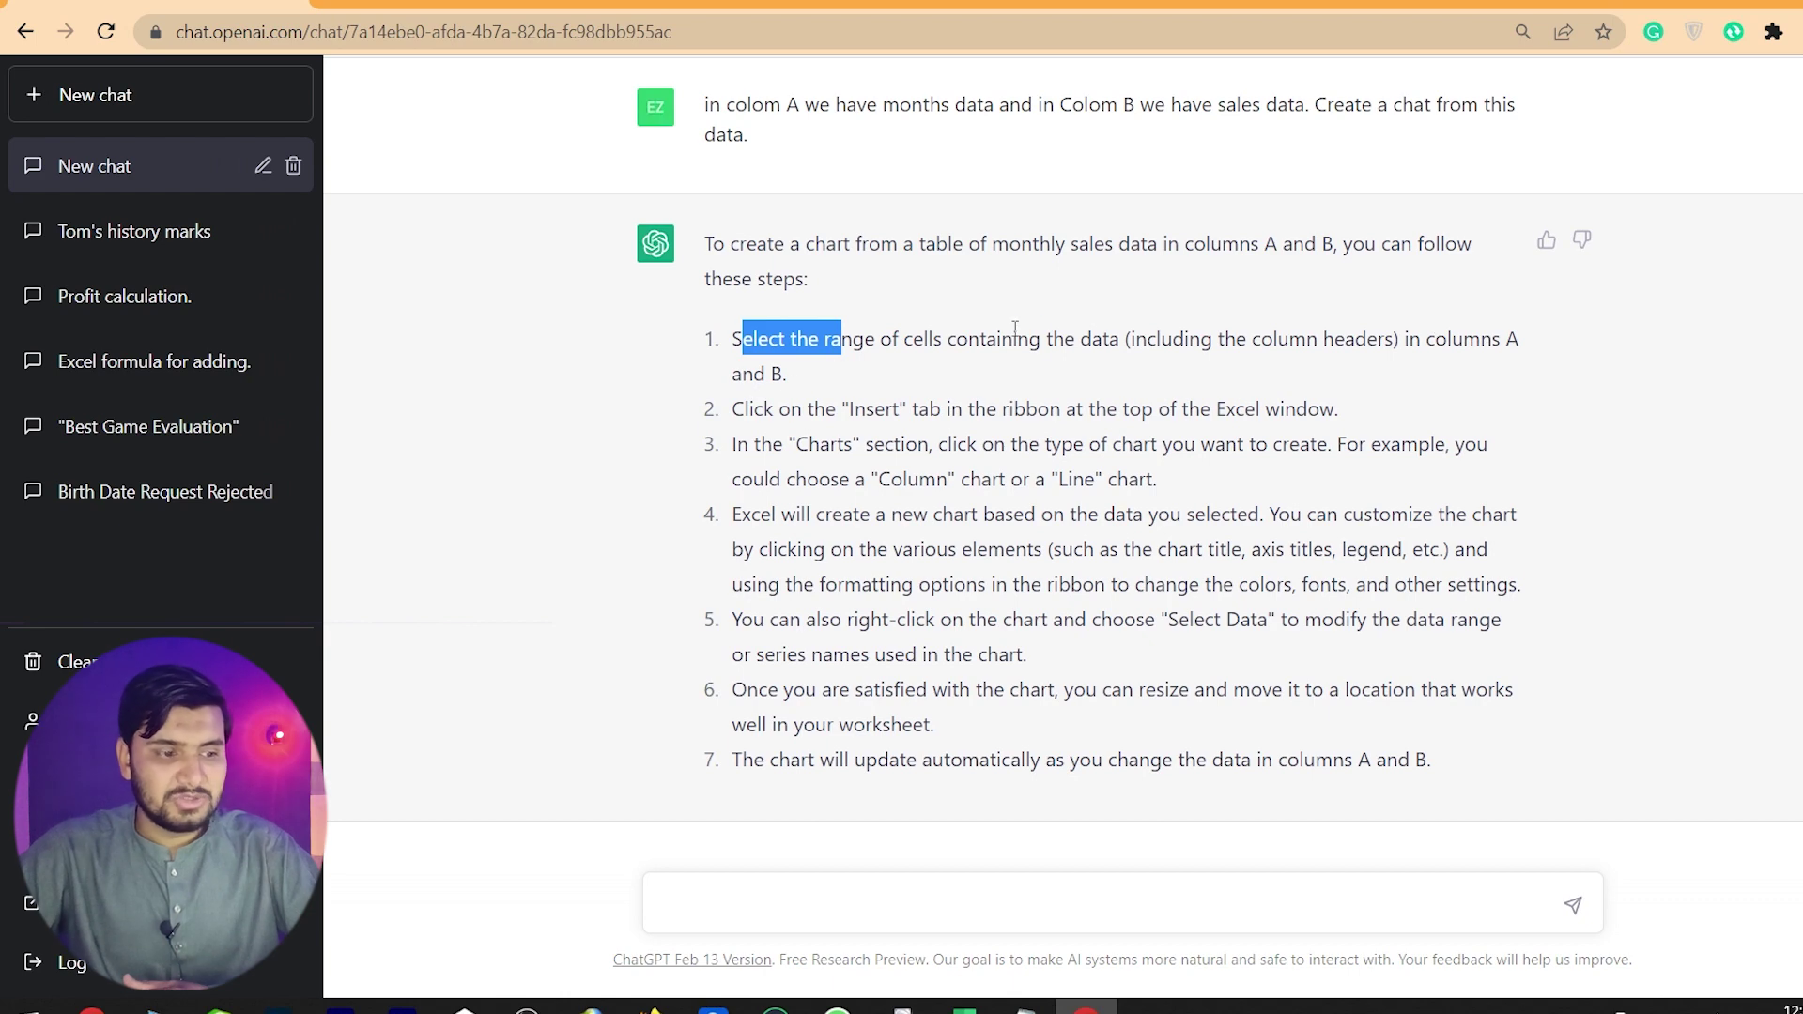
drag(1018, 338, 1305, 340)
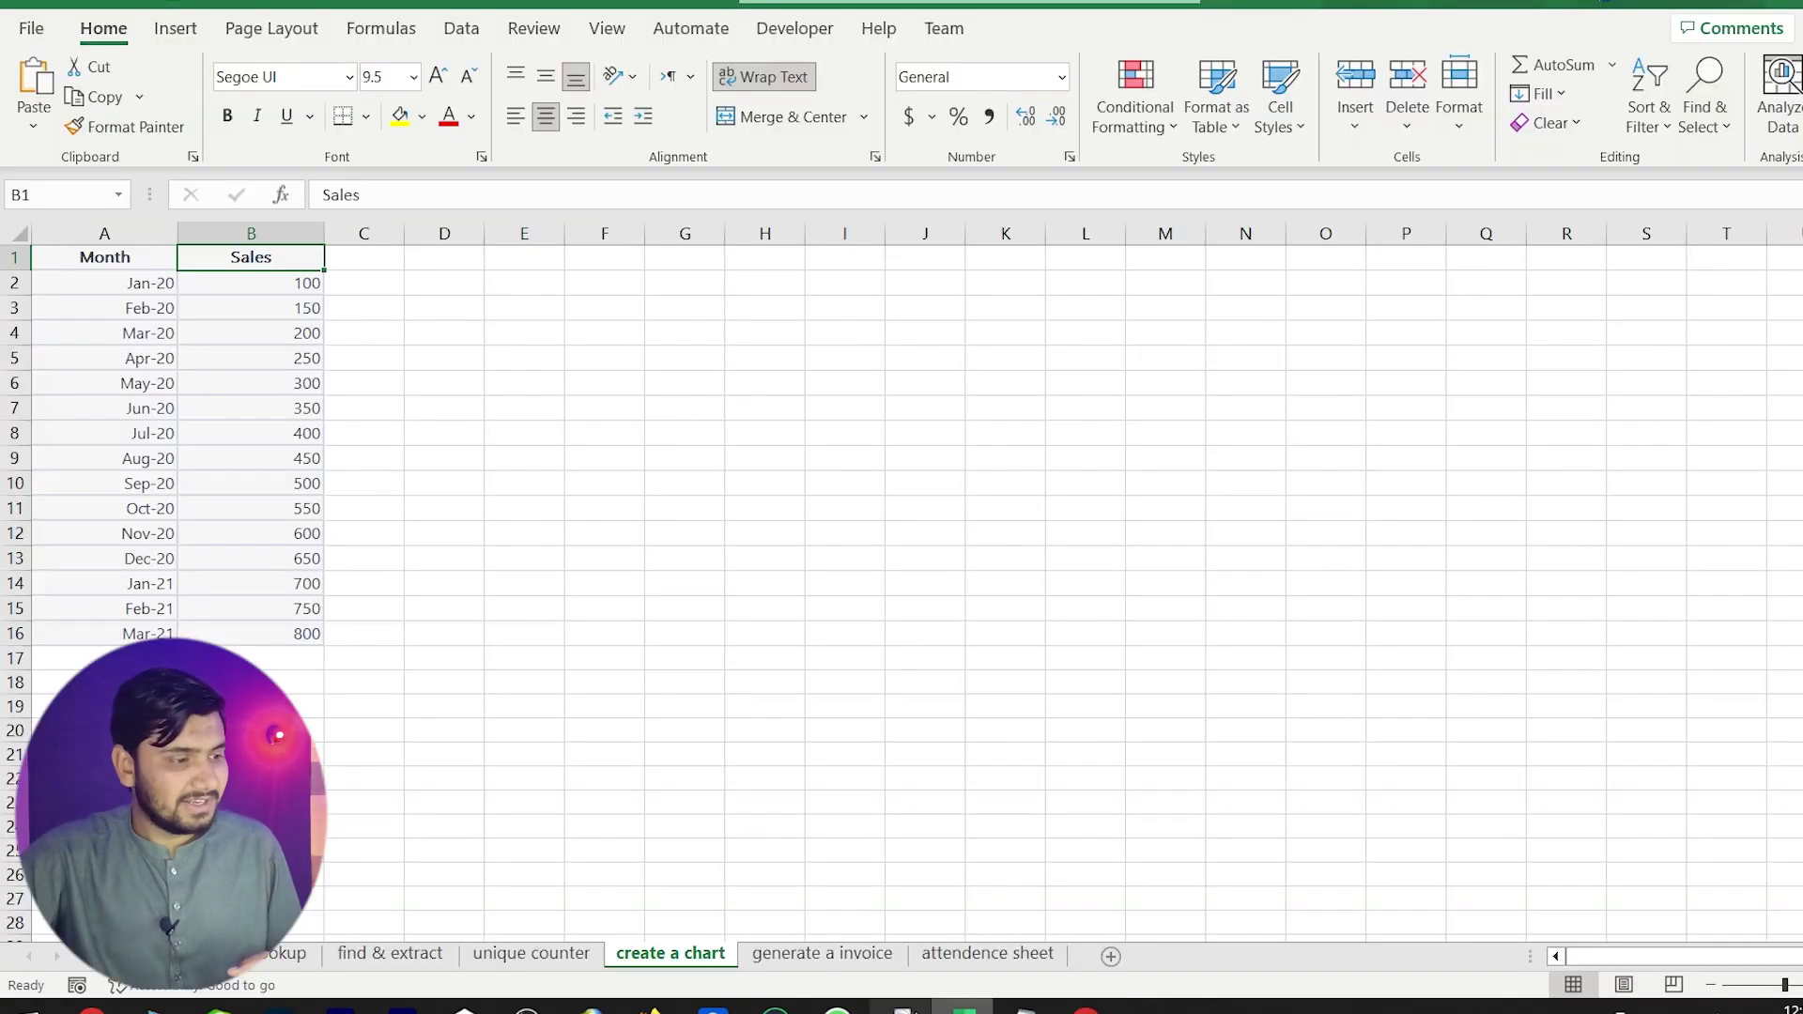
click(963, 1008)
click(90, 268)
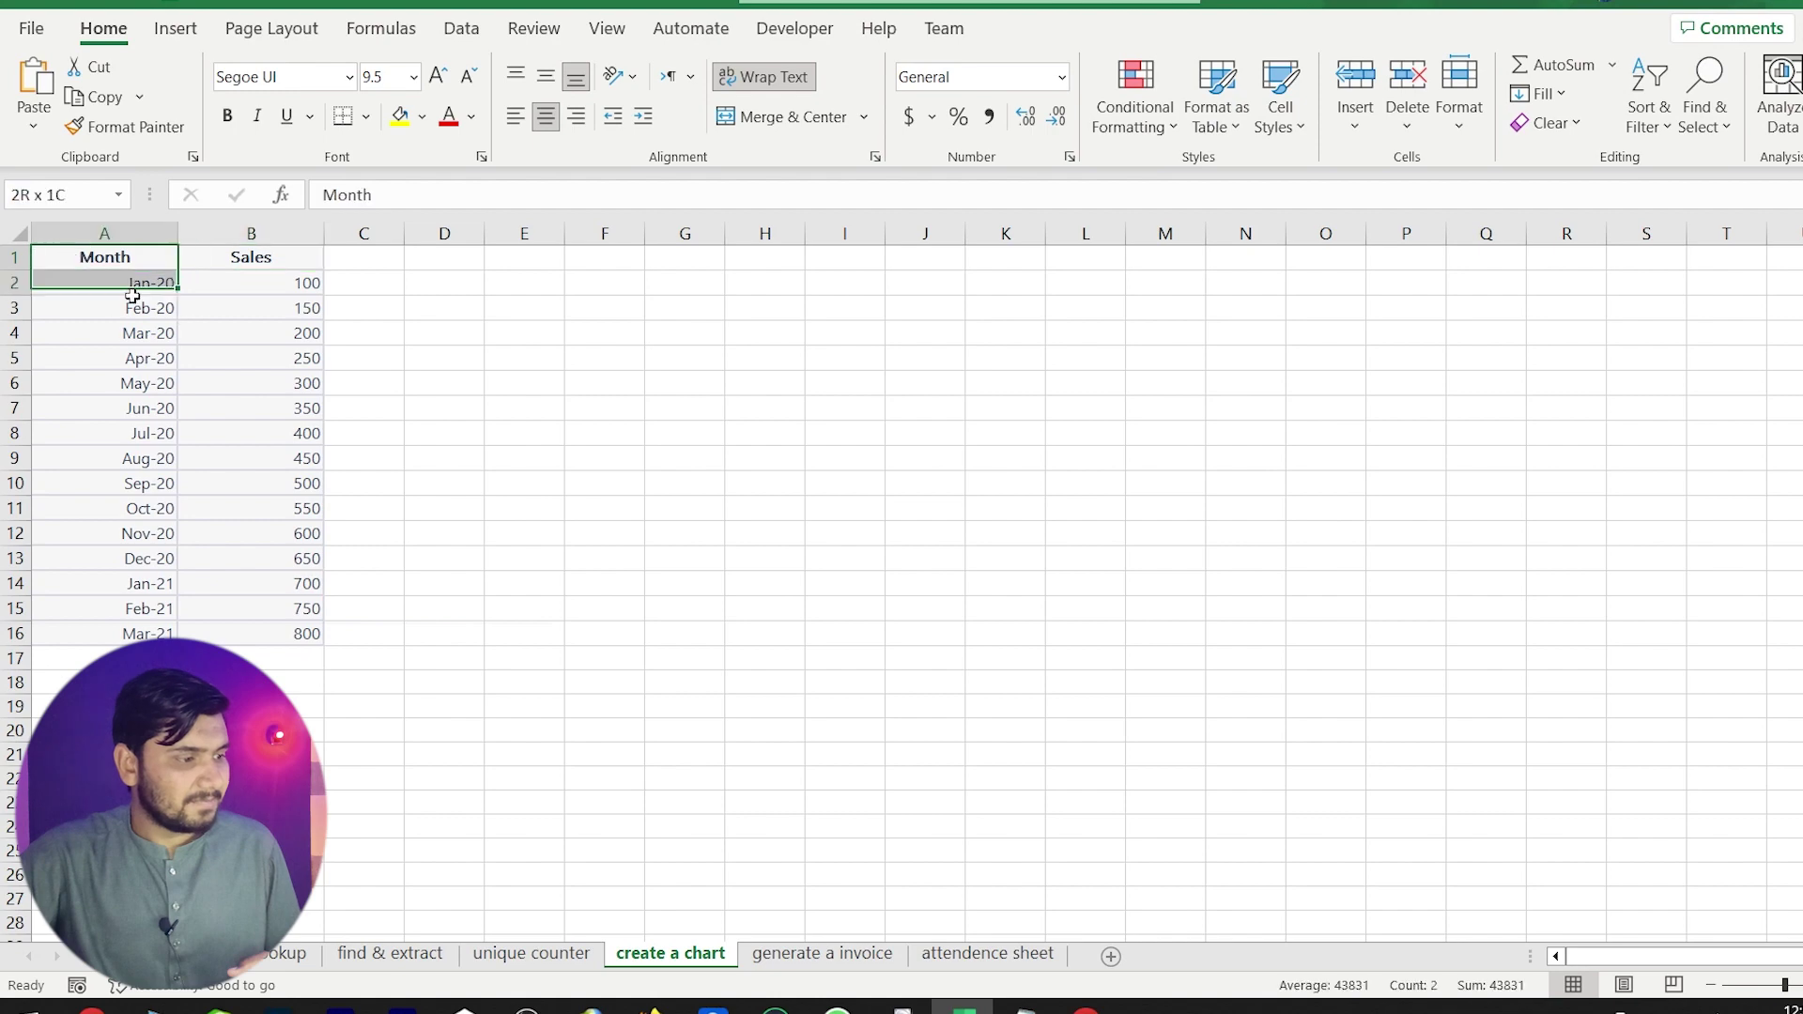
Select the Month and Sales data A1:B16 and check step 2's Insert instruction in ChatGPT.
drag(89, 268, 310, 634)
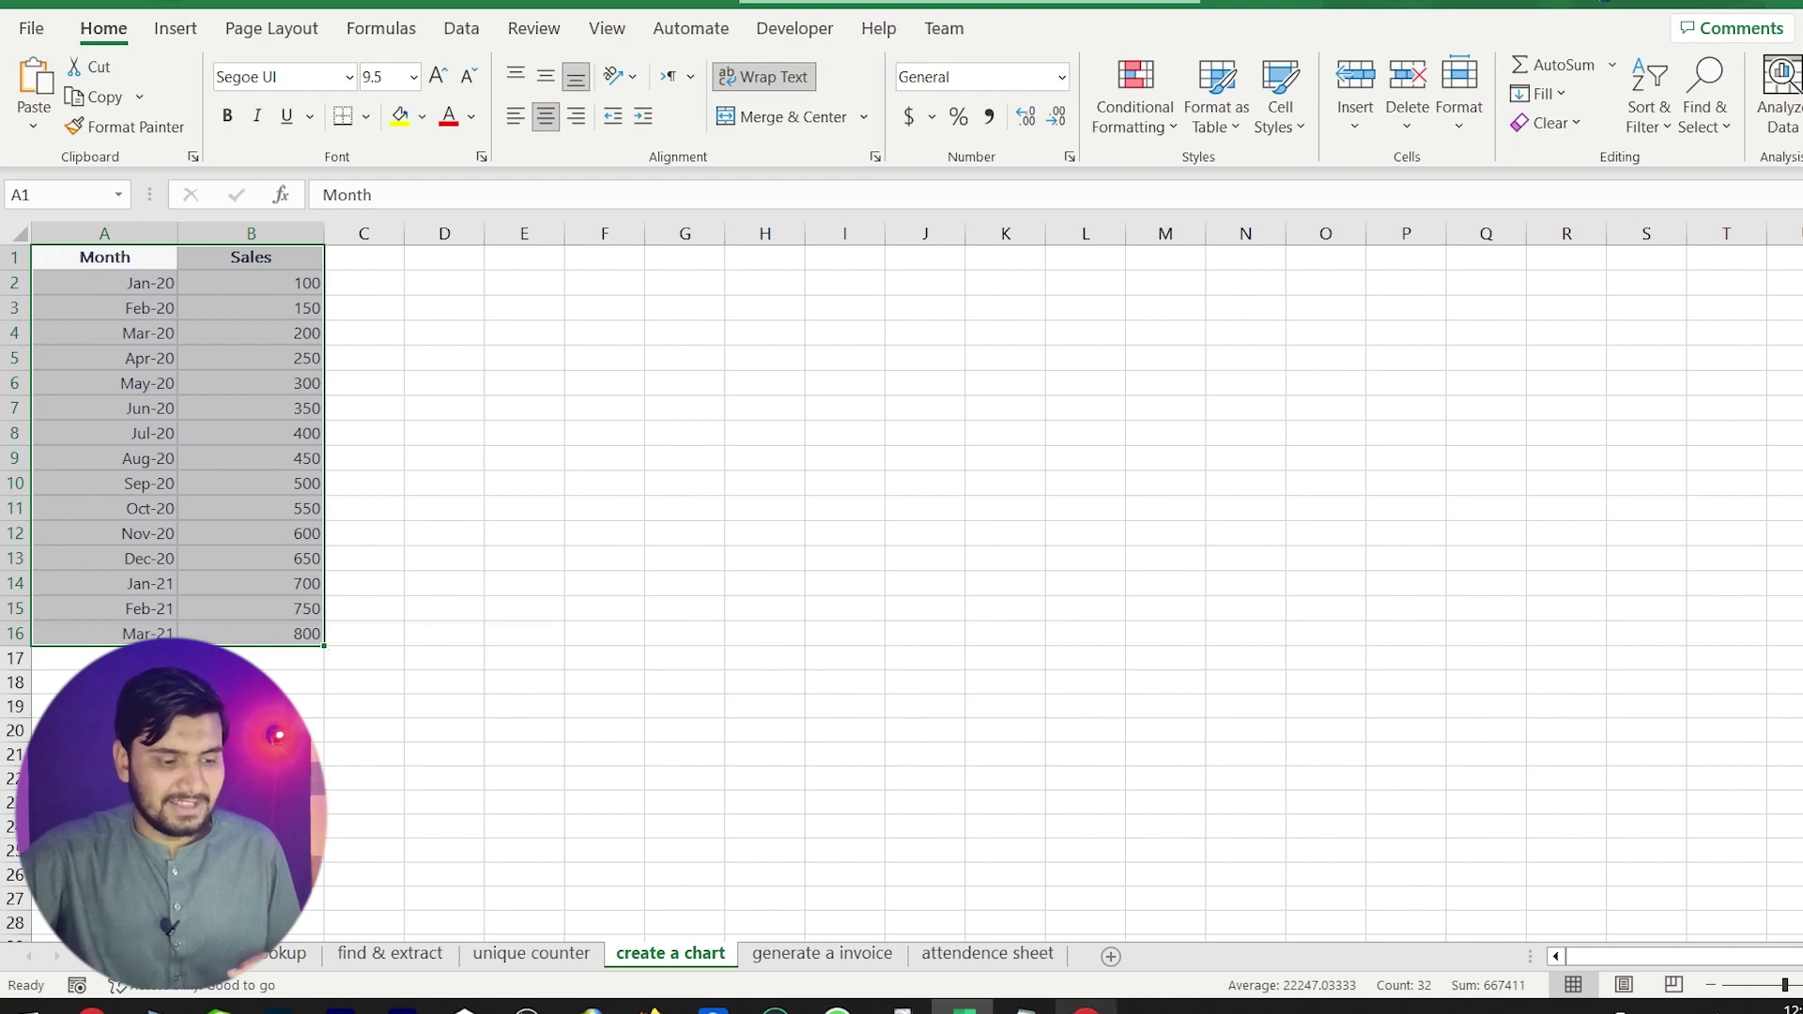
click(1087, 1009)
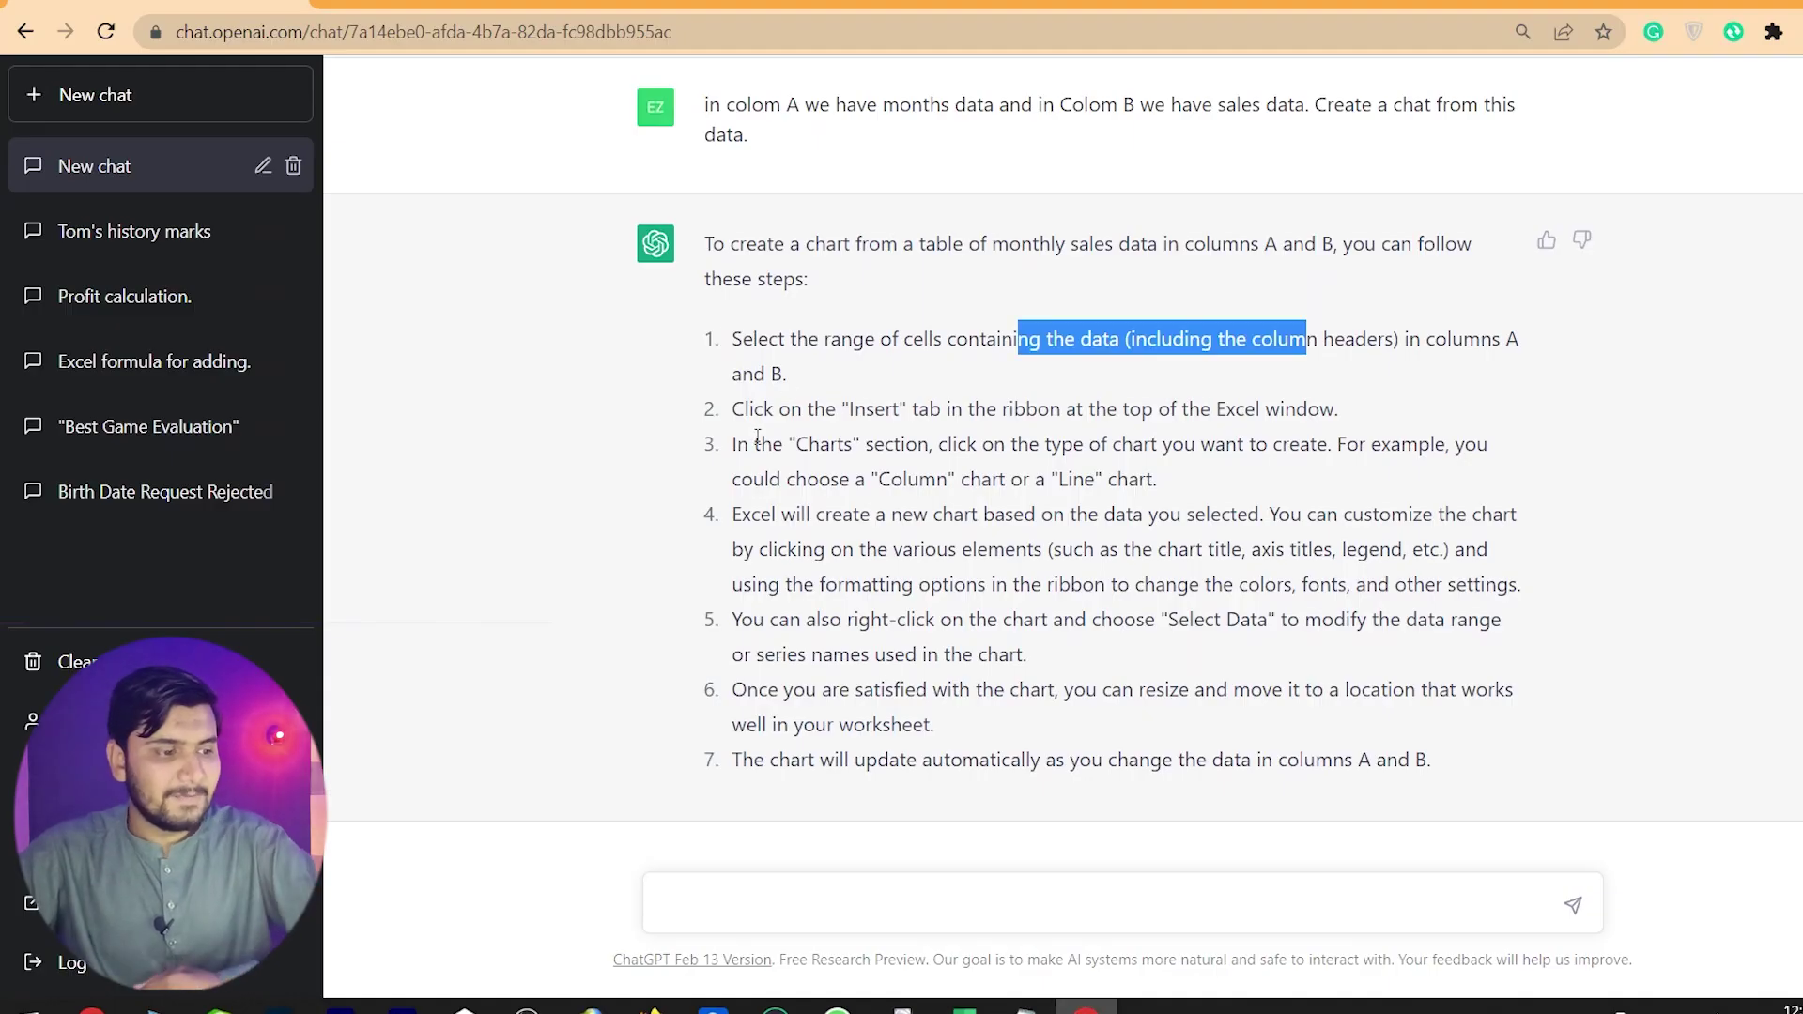
drag(854, 410, 888, 413)
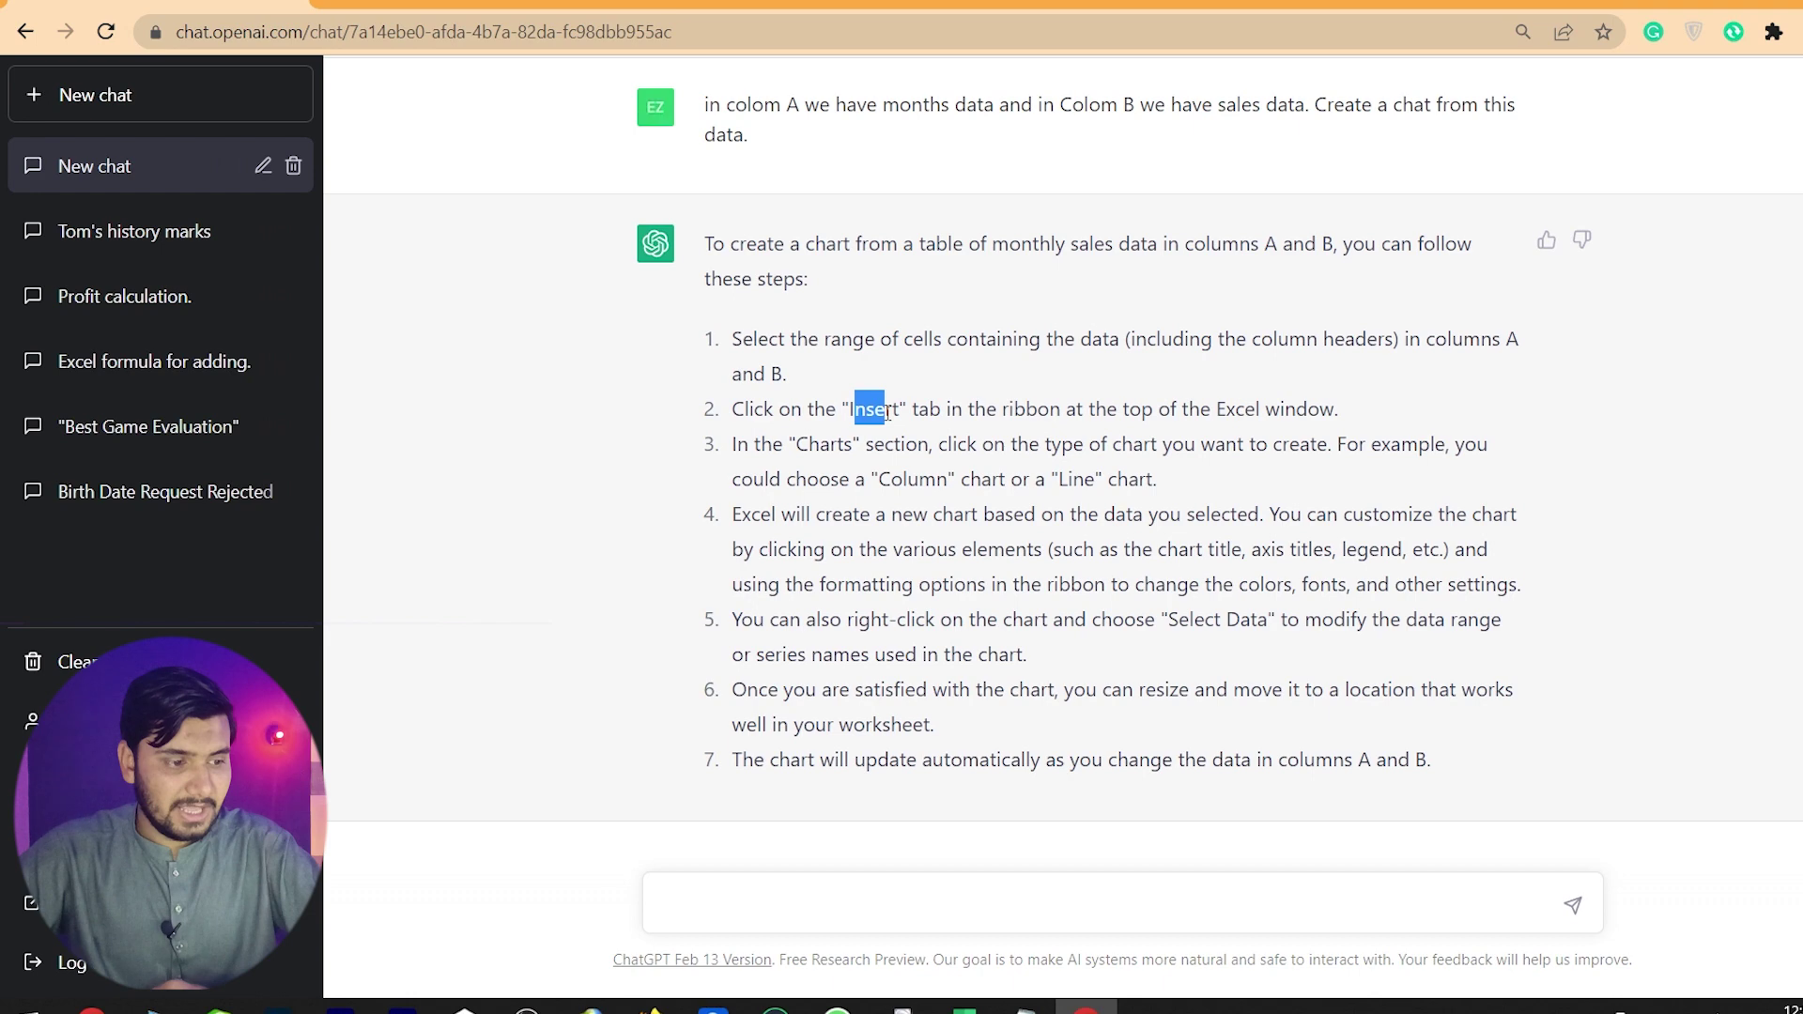
drag(1211, 410, 1320, 411)
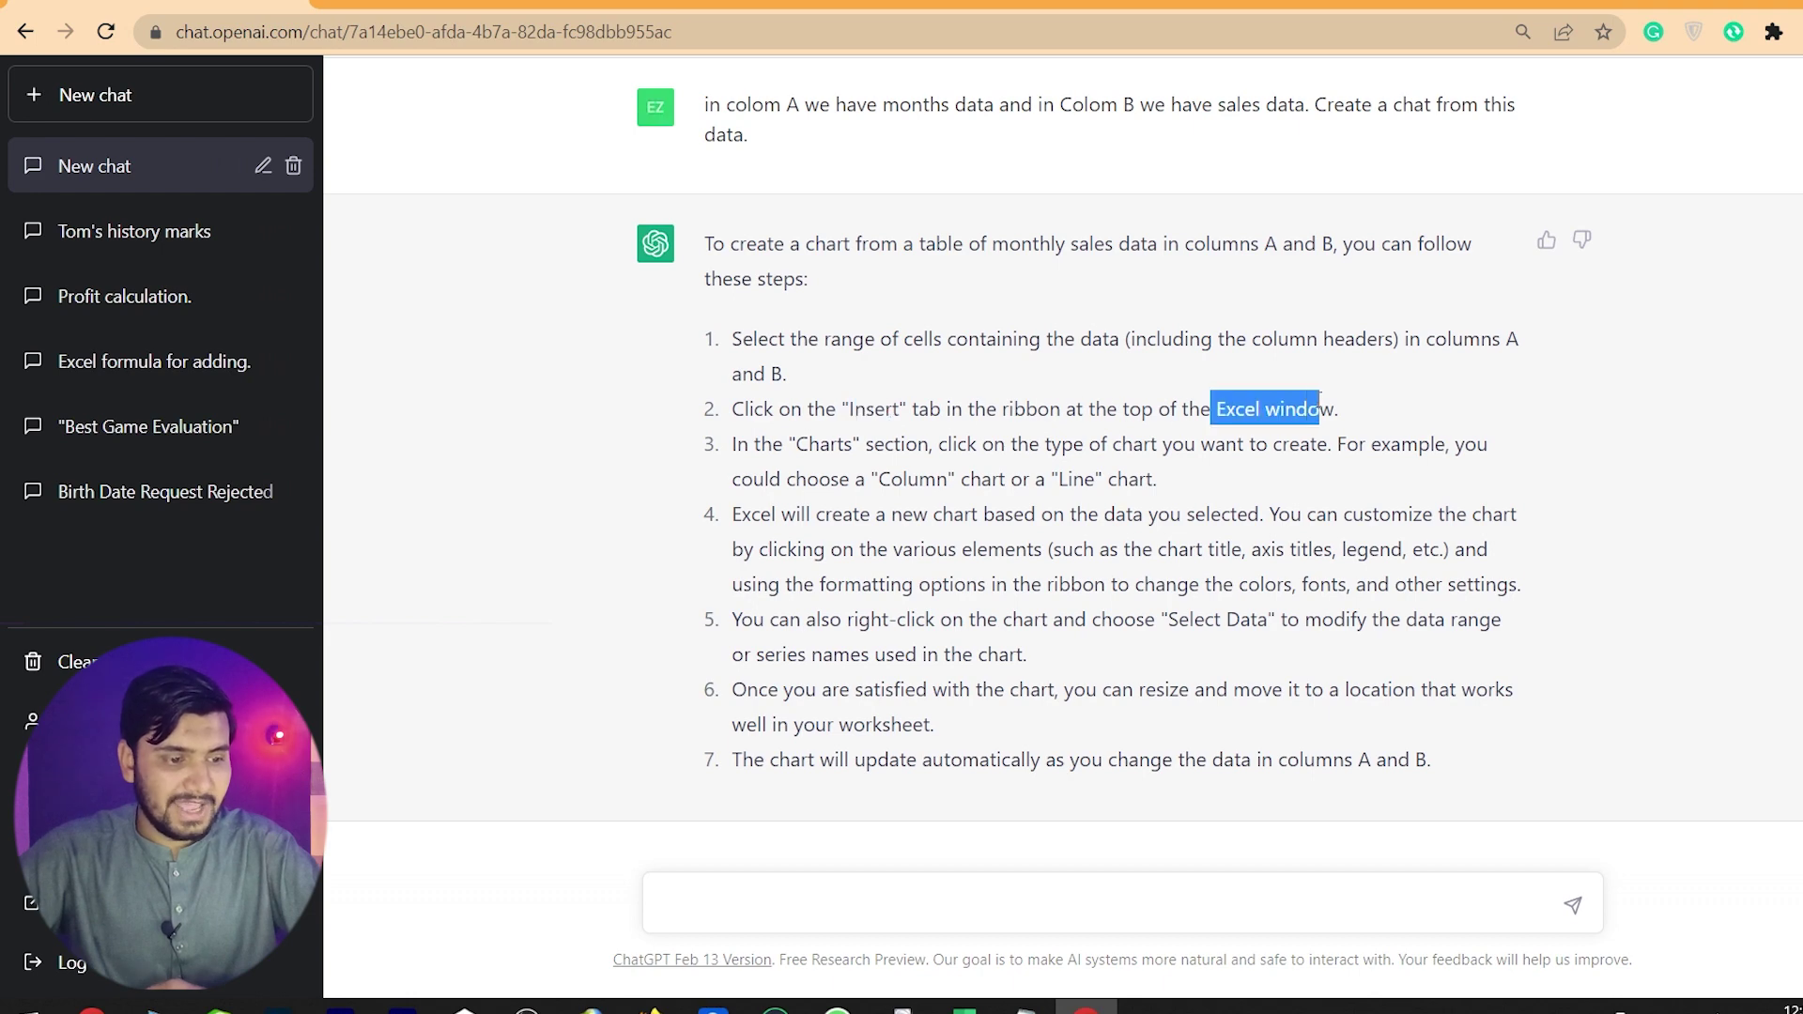
click(964, 1008)
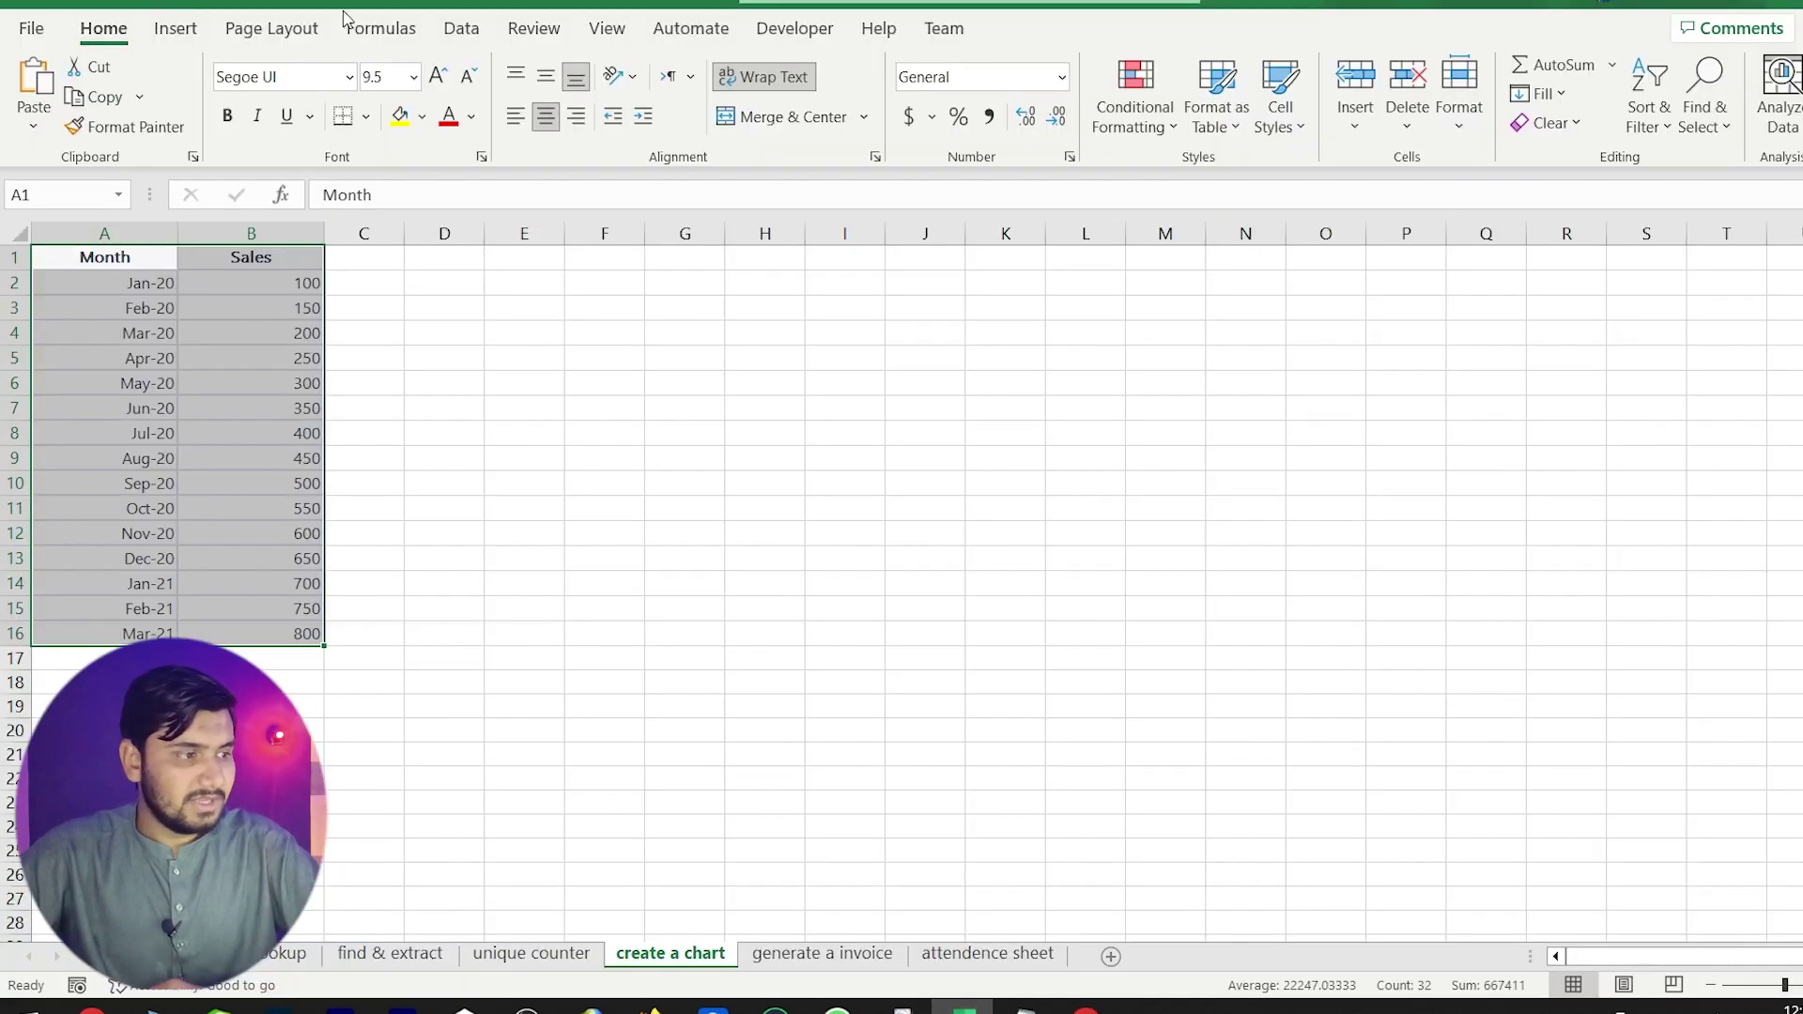
Open the Insert ribbon and check ChatGPT's Column or Line chart suggestion.
click(178, 29)
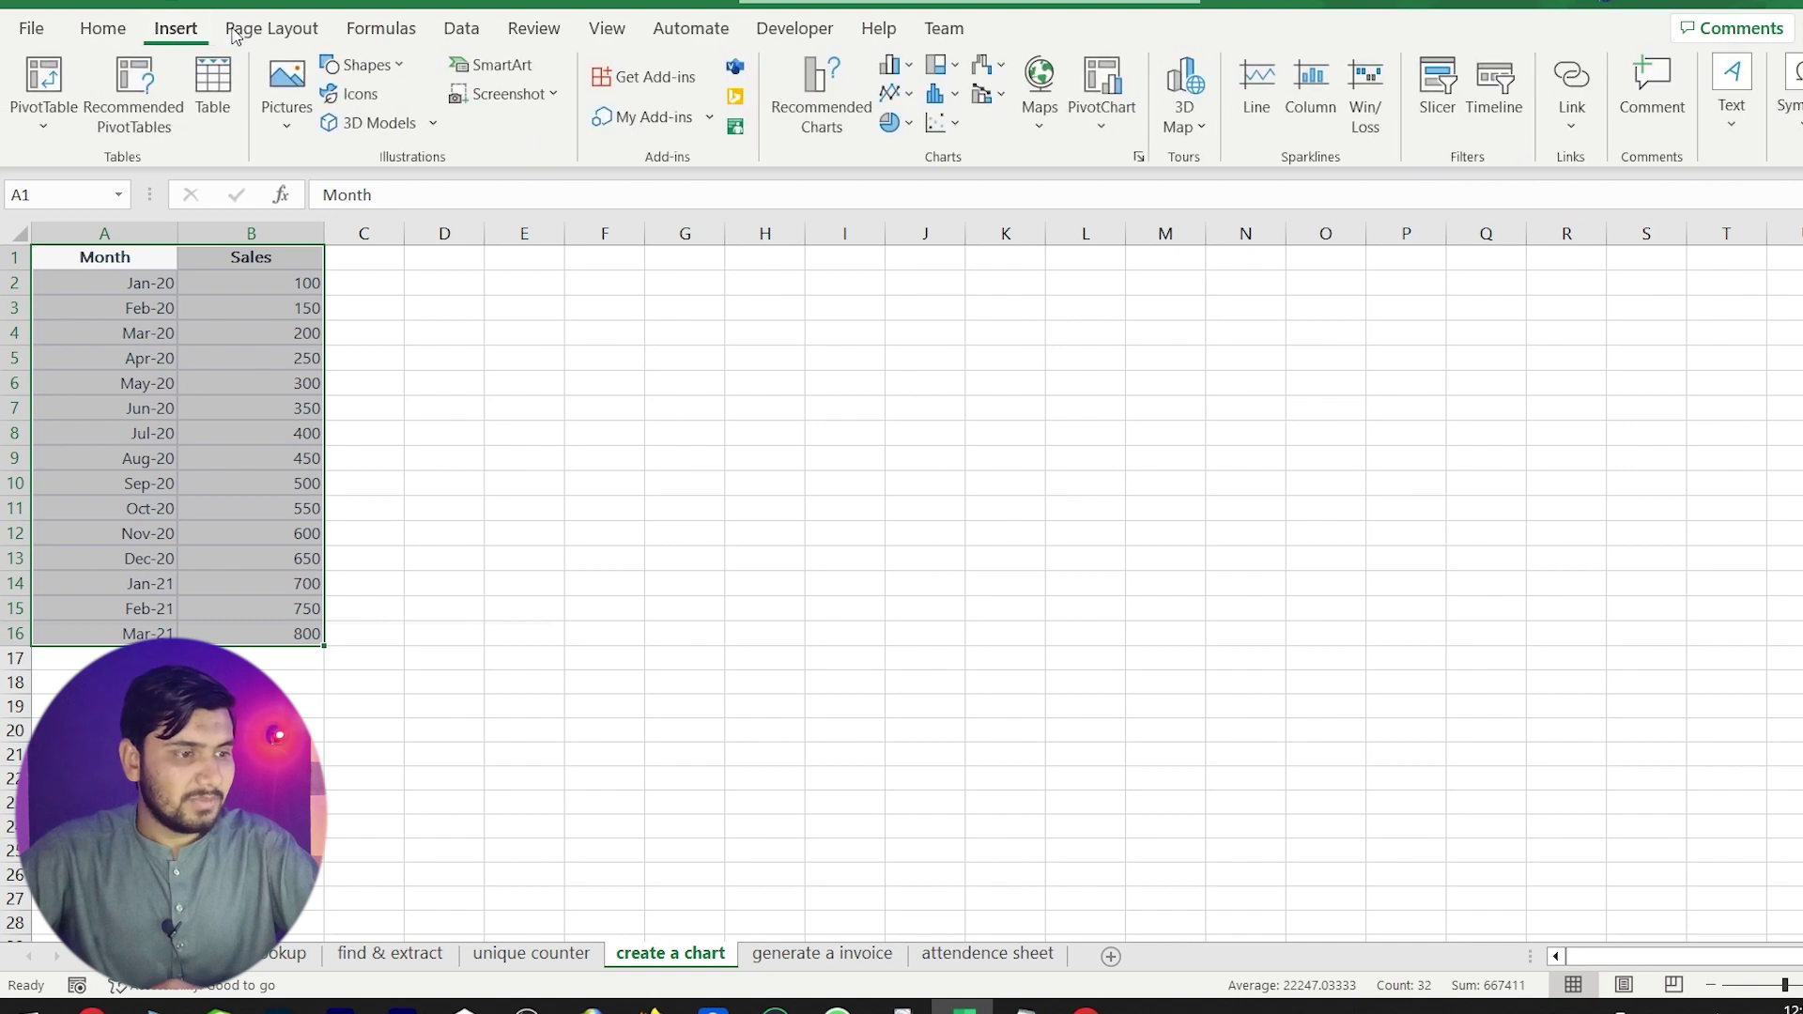
click(1089, 1009)
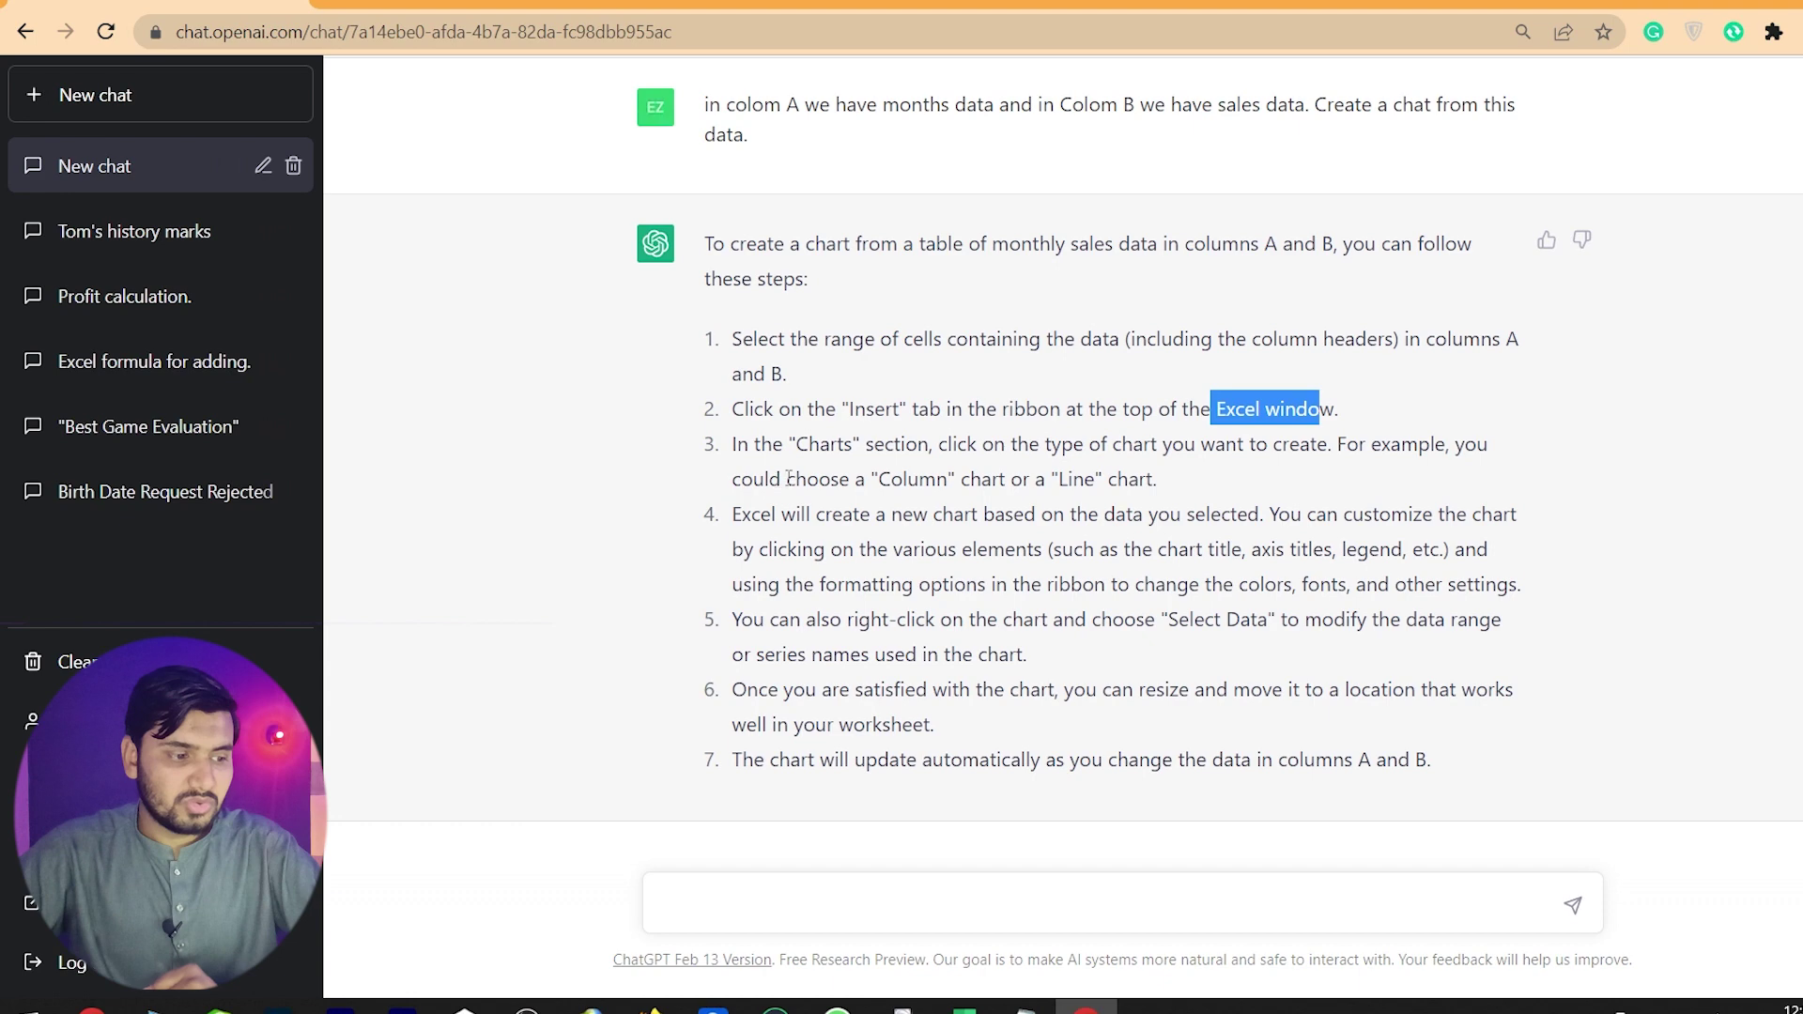
drag(870, 478, 1140, 481)
click(964, 1008)
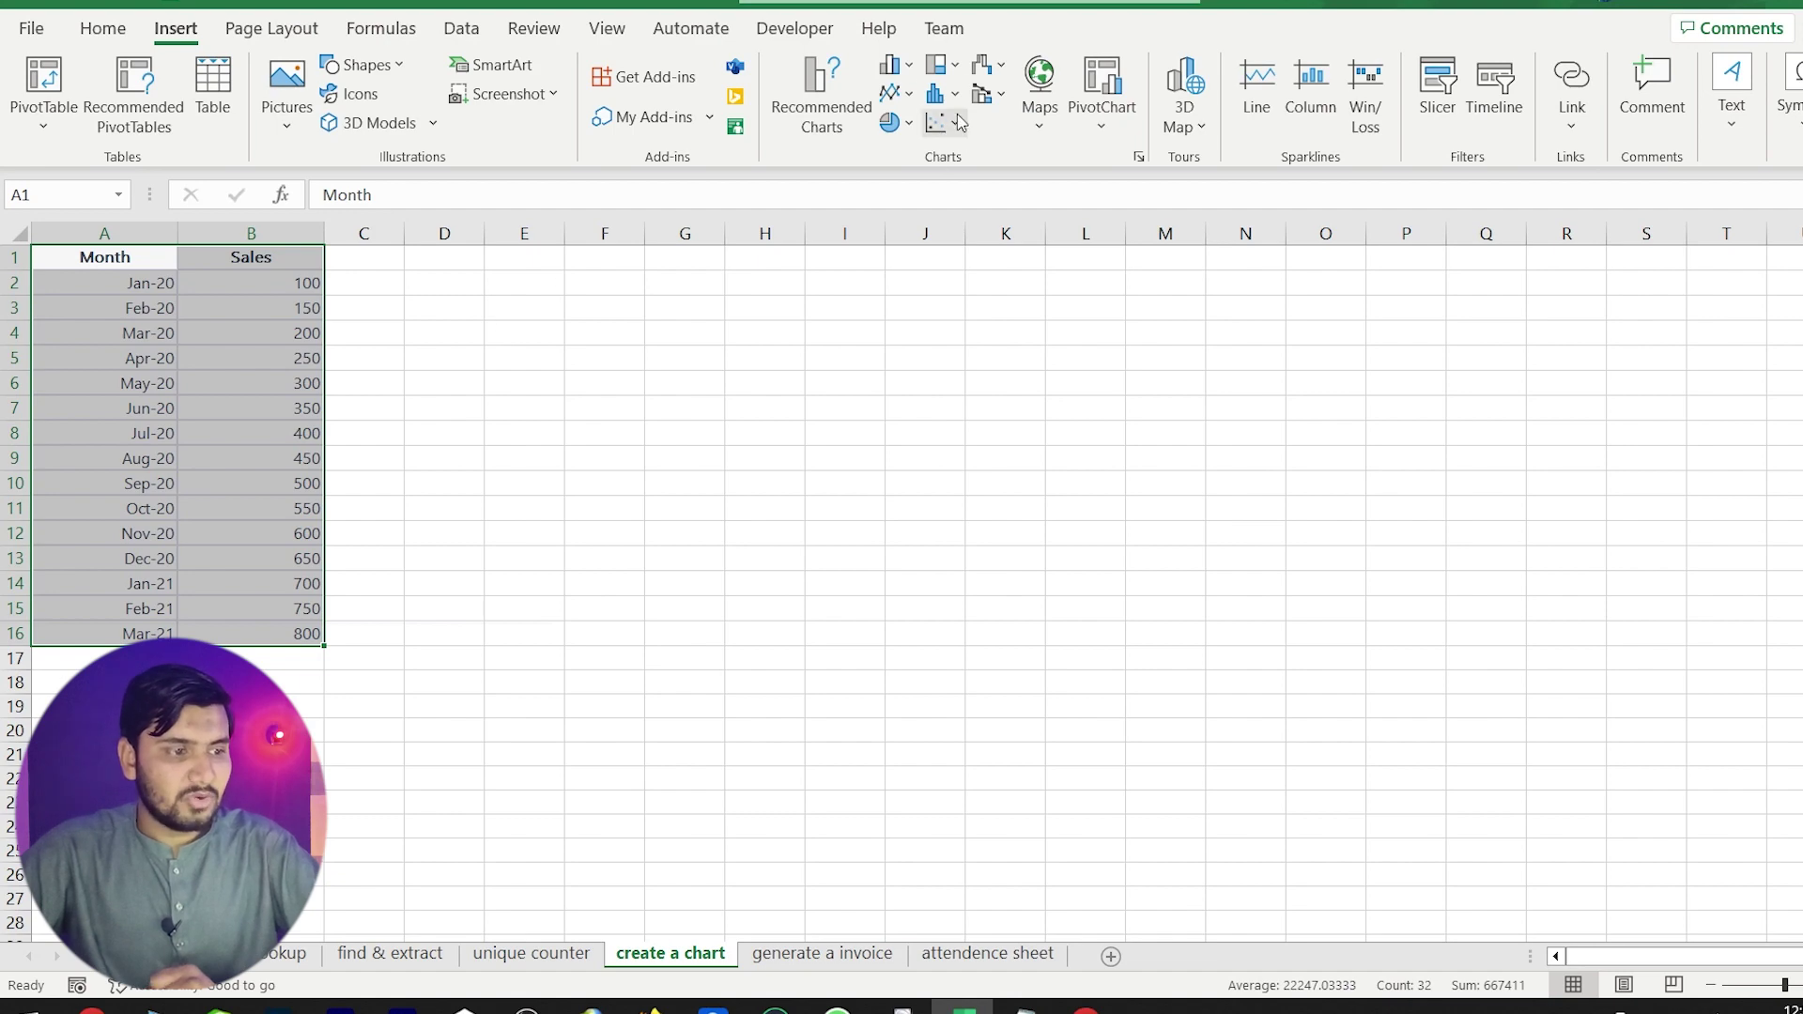
Browse the Column, Line and Hierarchy chart lists, then insert a Waterfall chart of the sales.
click(909, 68)
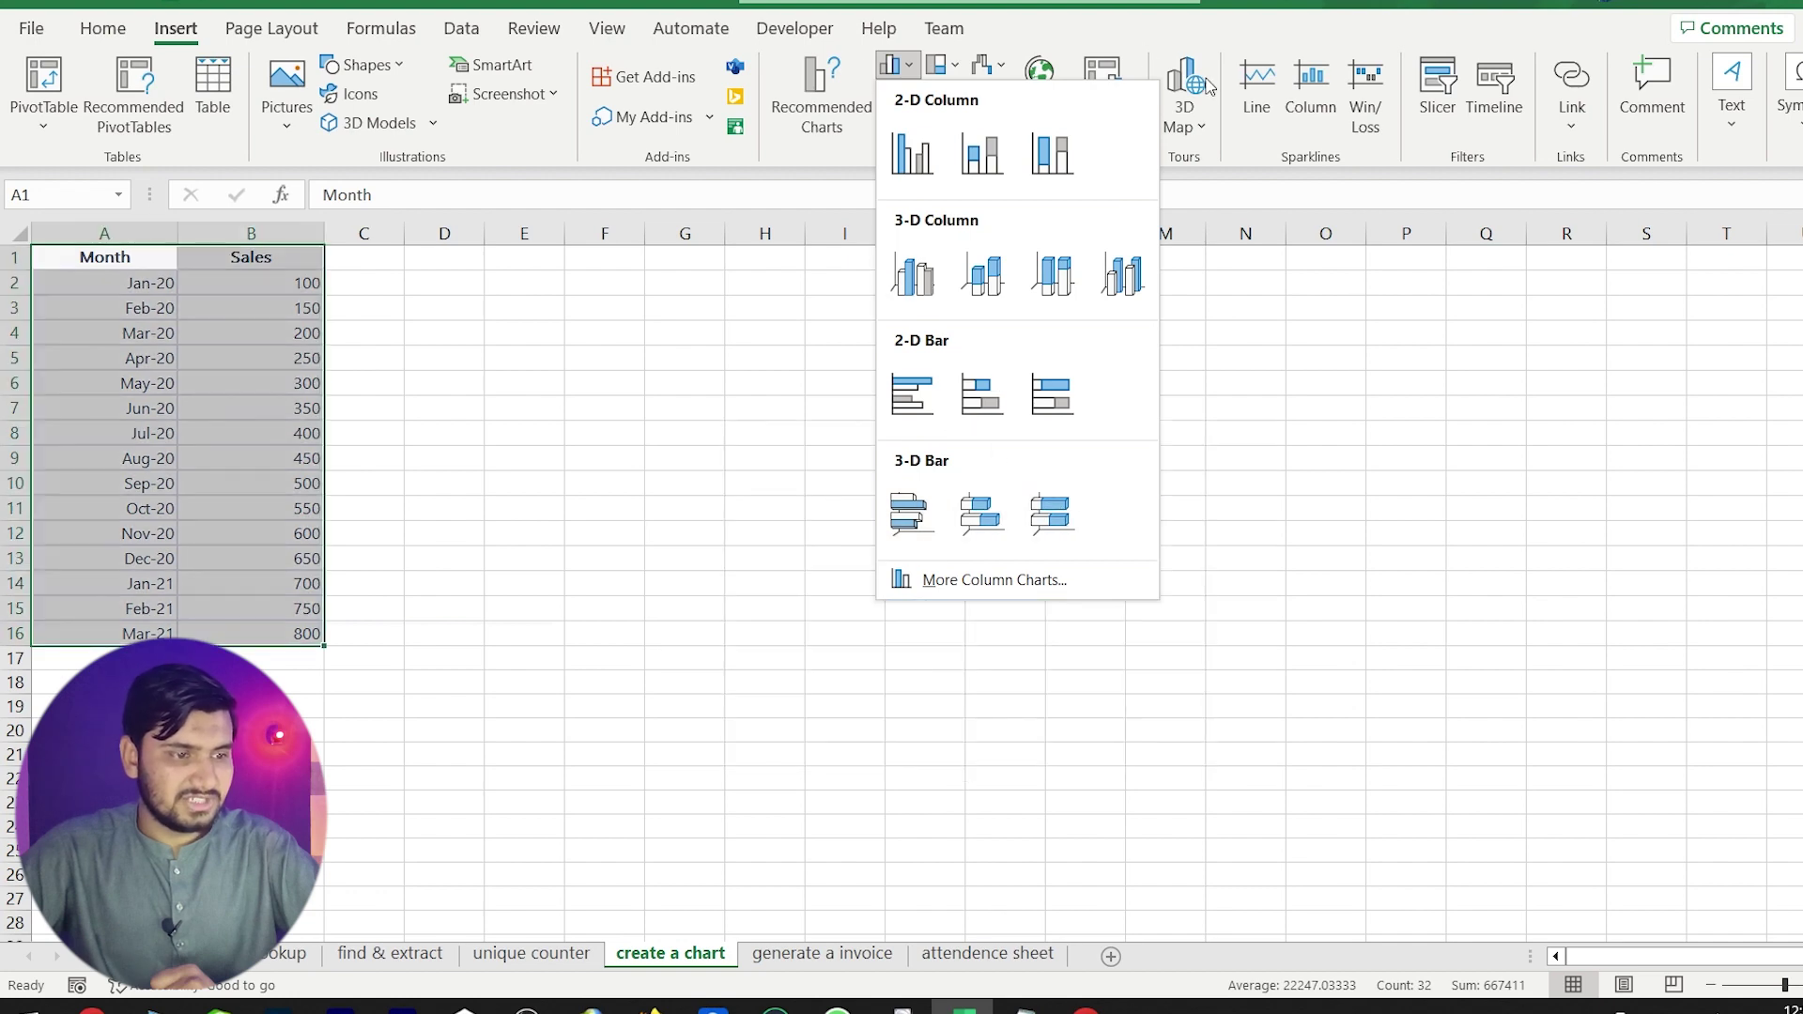
click(897, 64)
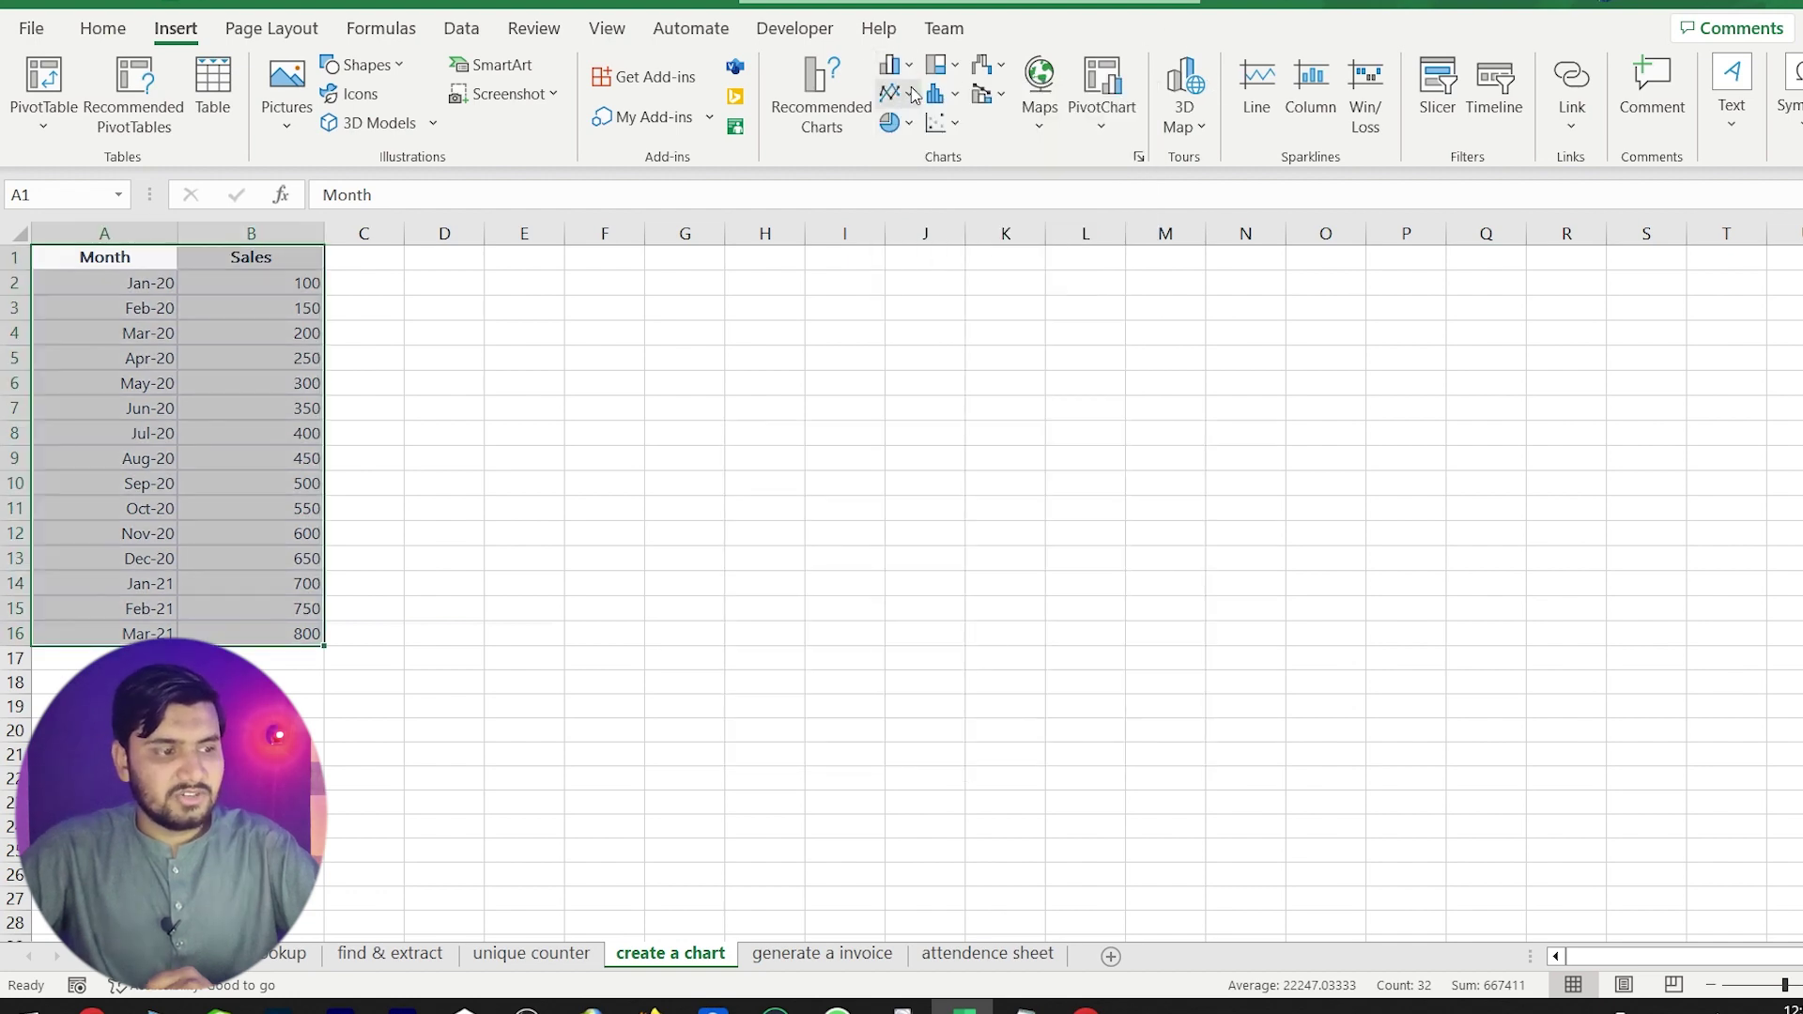
click(912, 94)
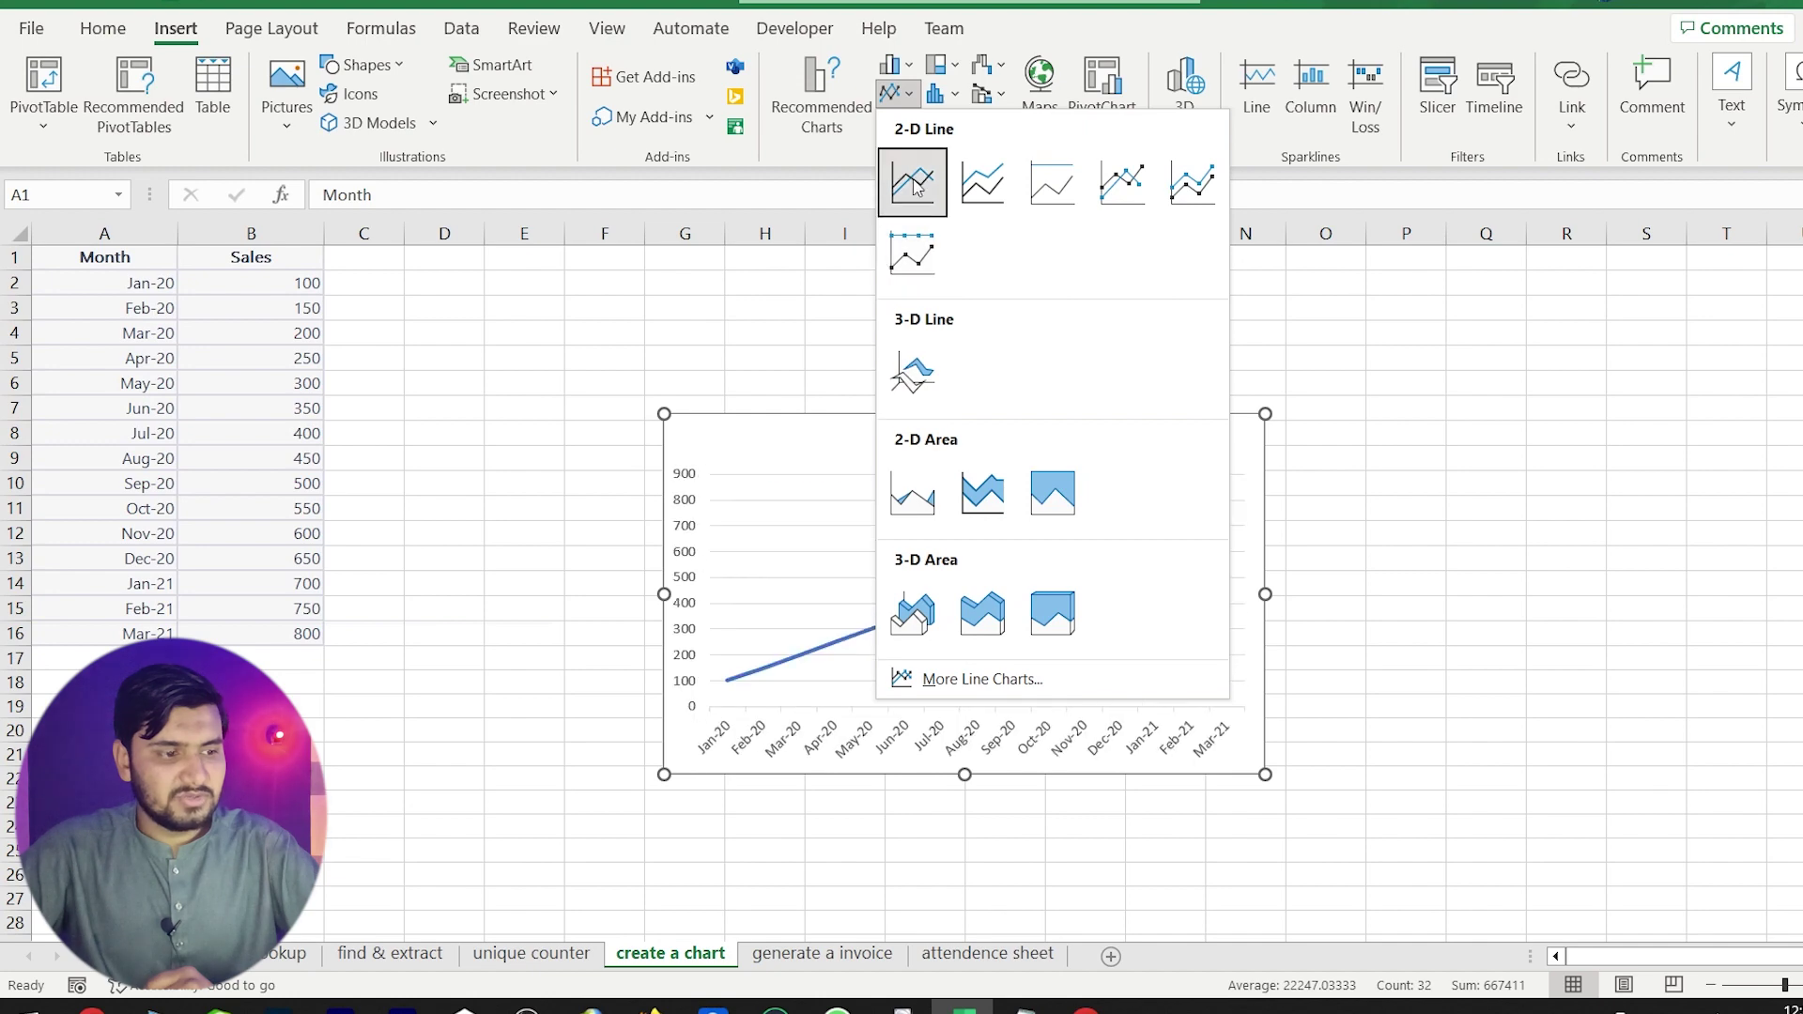
click(957, 64)
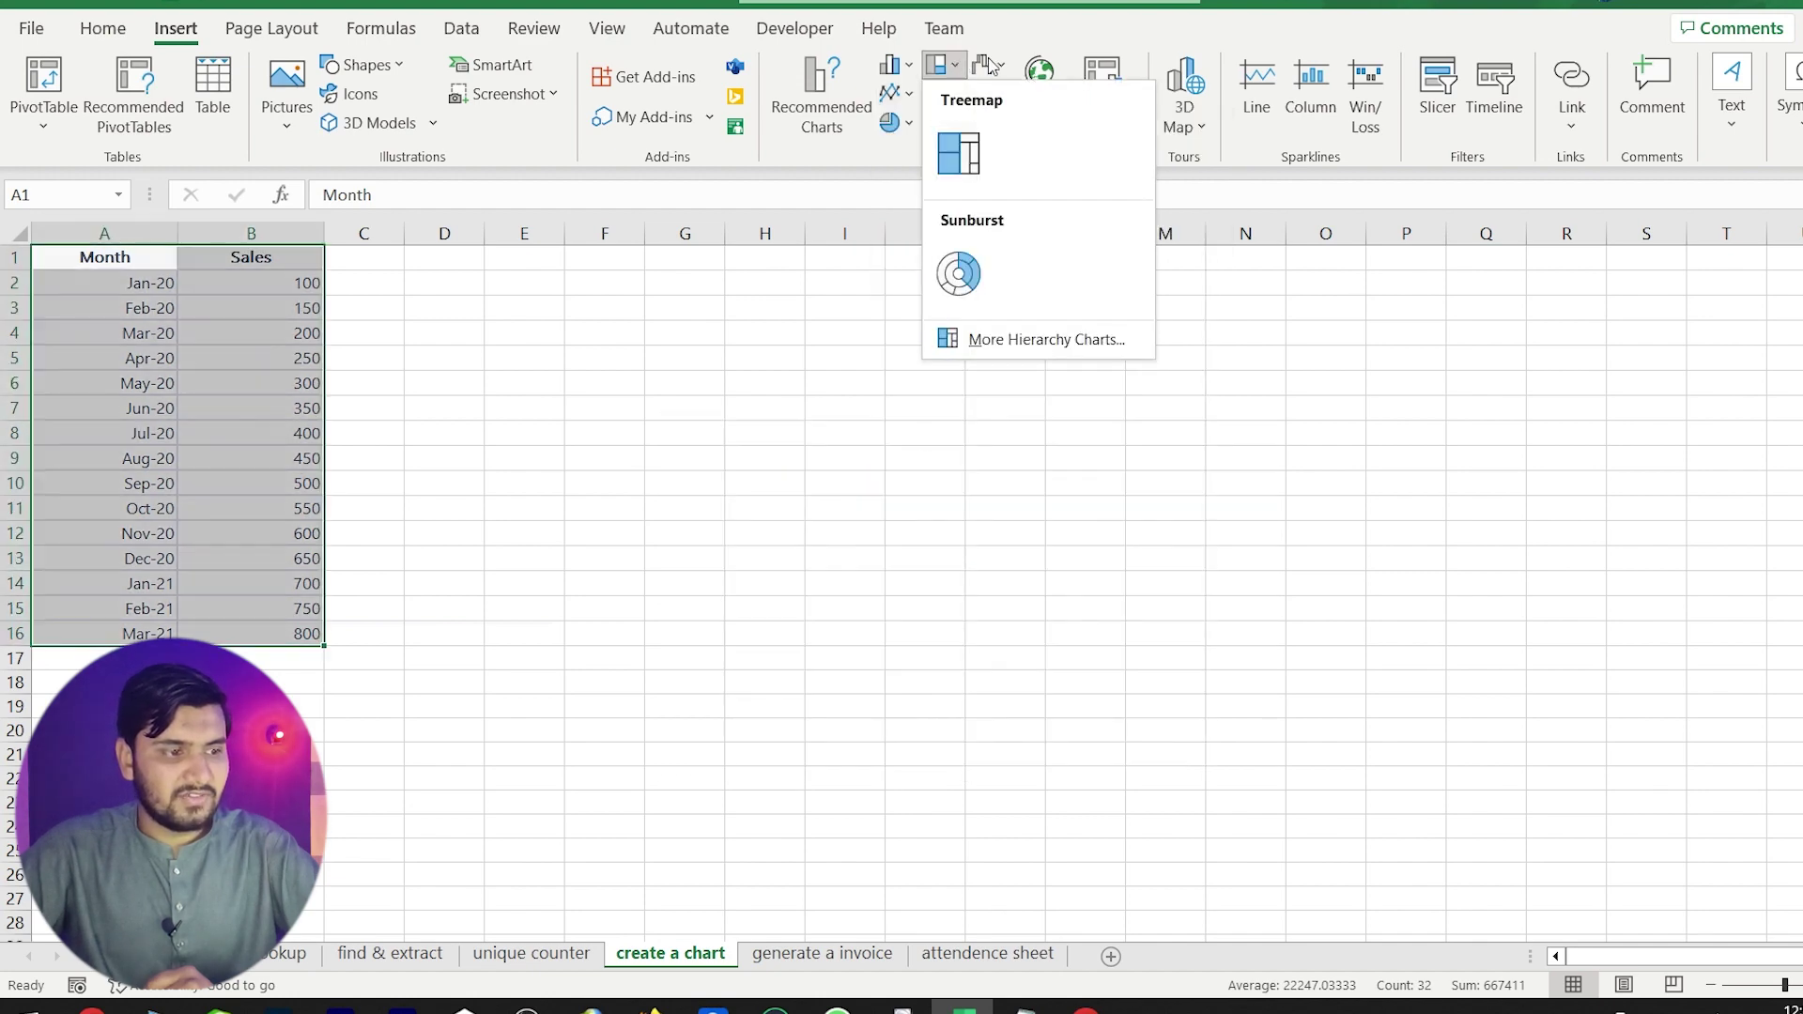
click(1003, 64)
click(1003, 153)
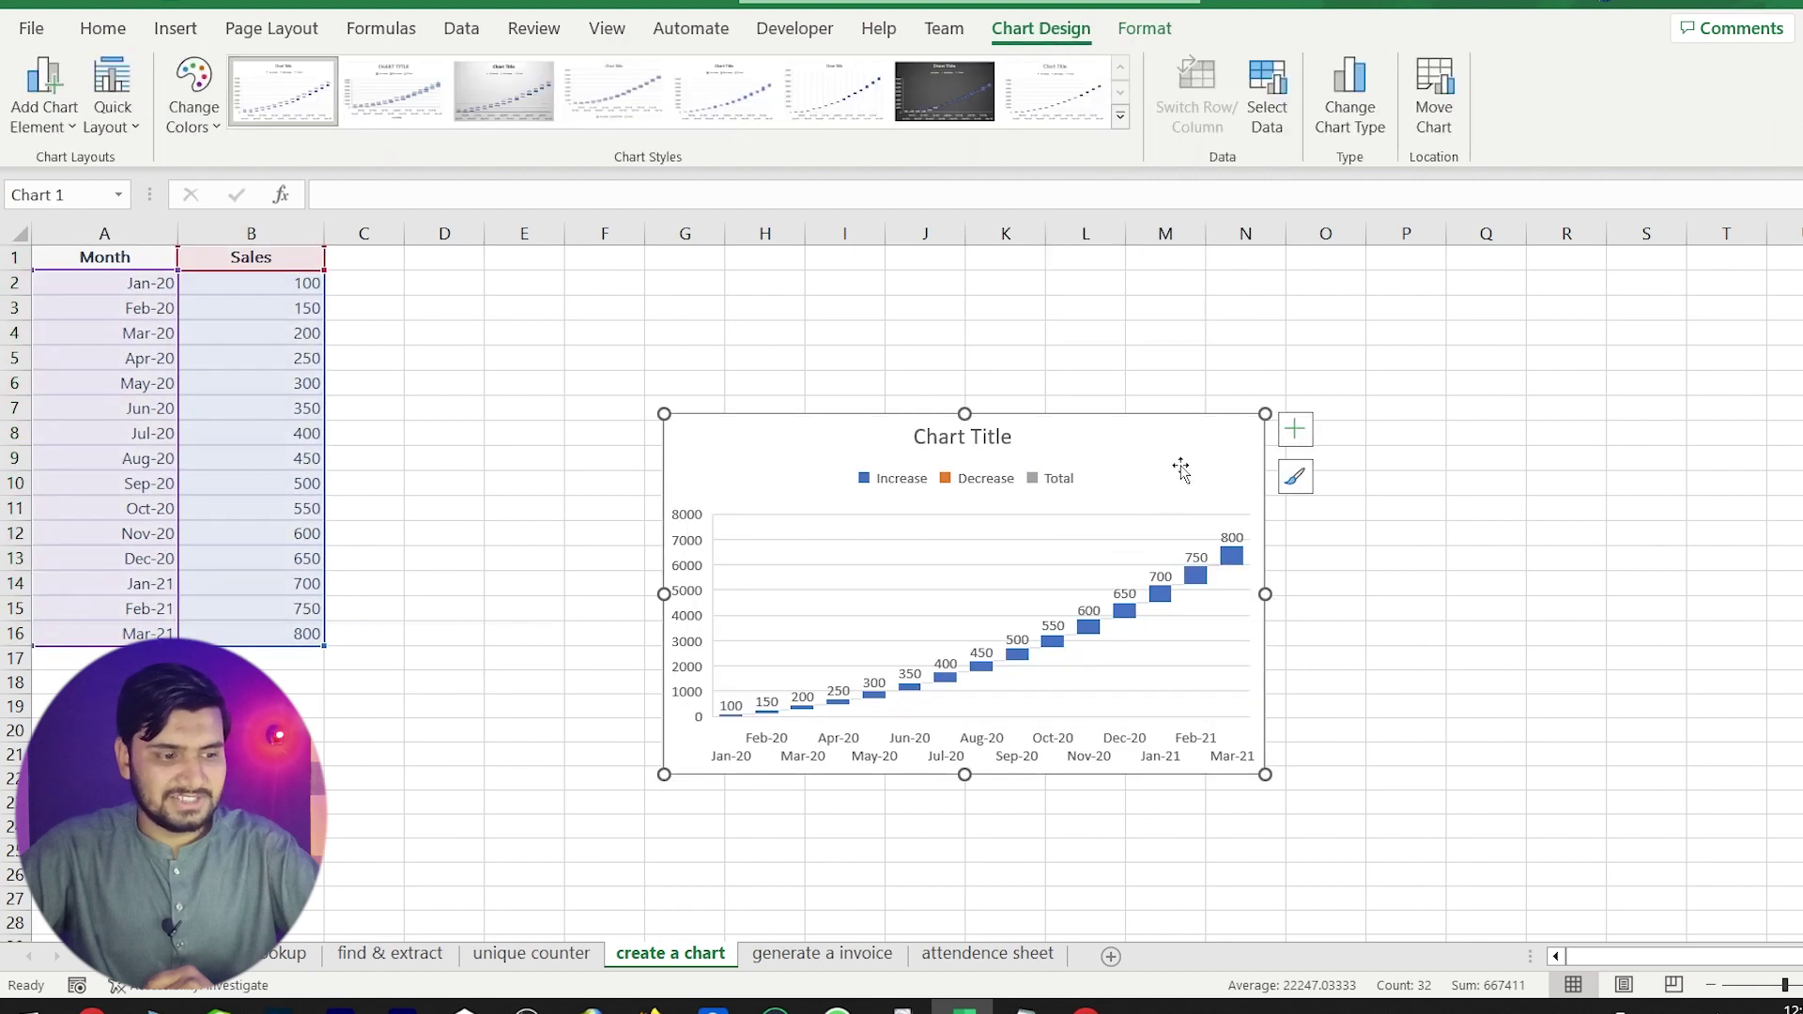
click(1087, 1002)
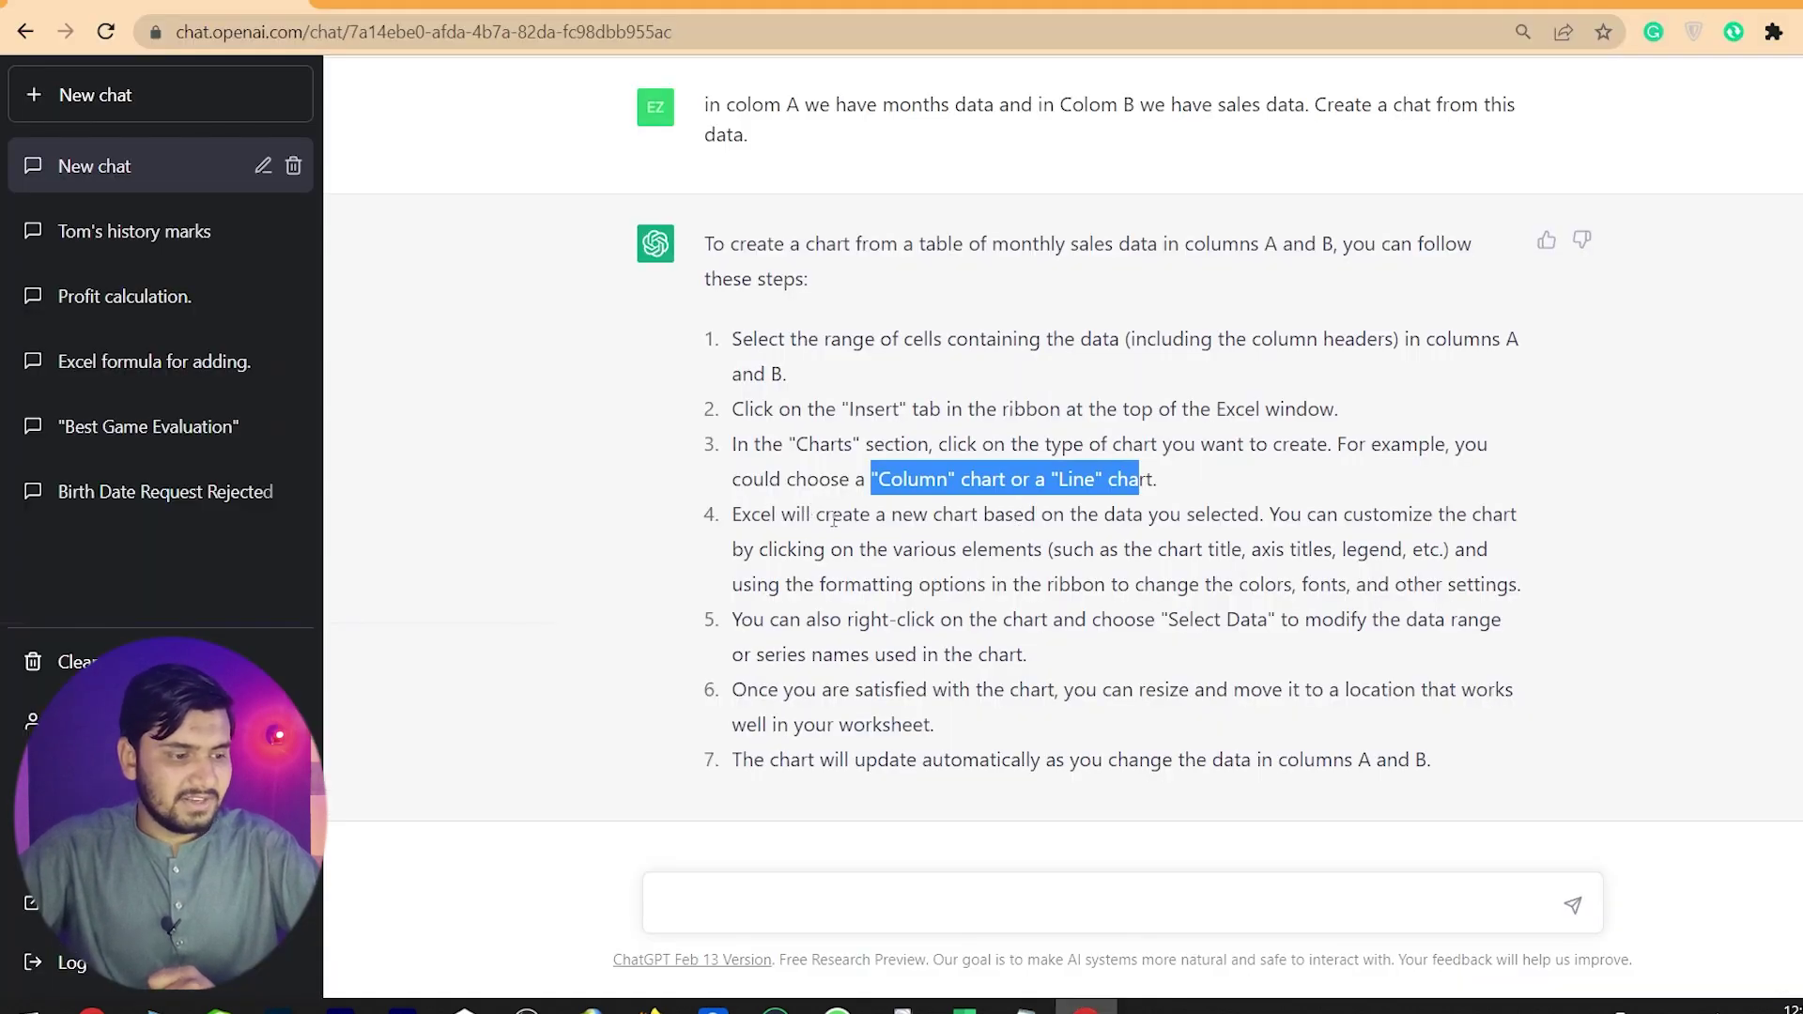
drag(936, 518, 1222, 514)
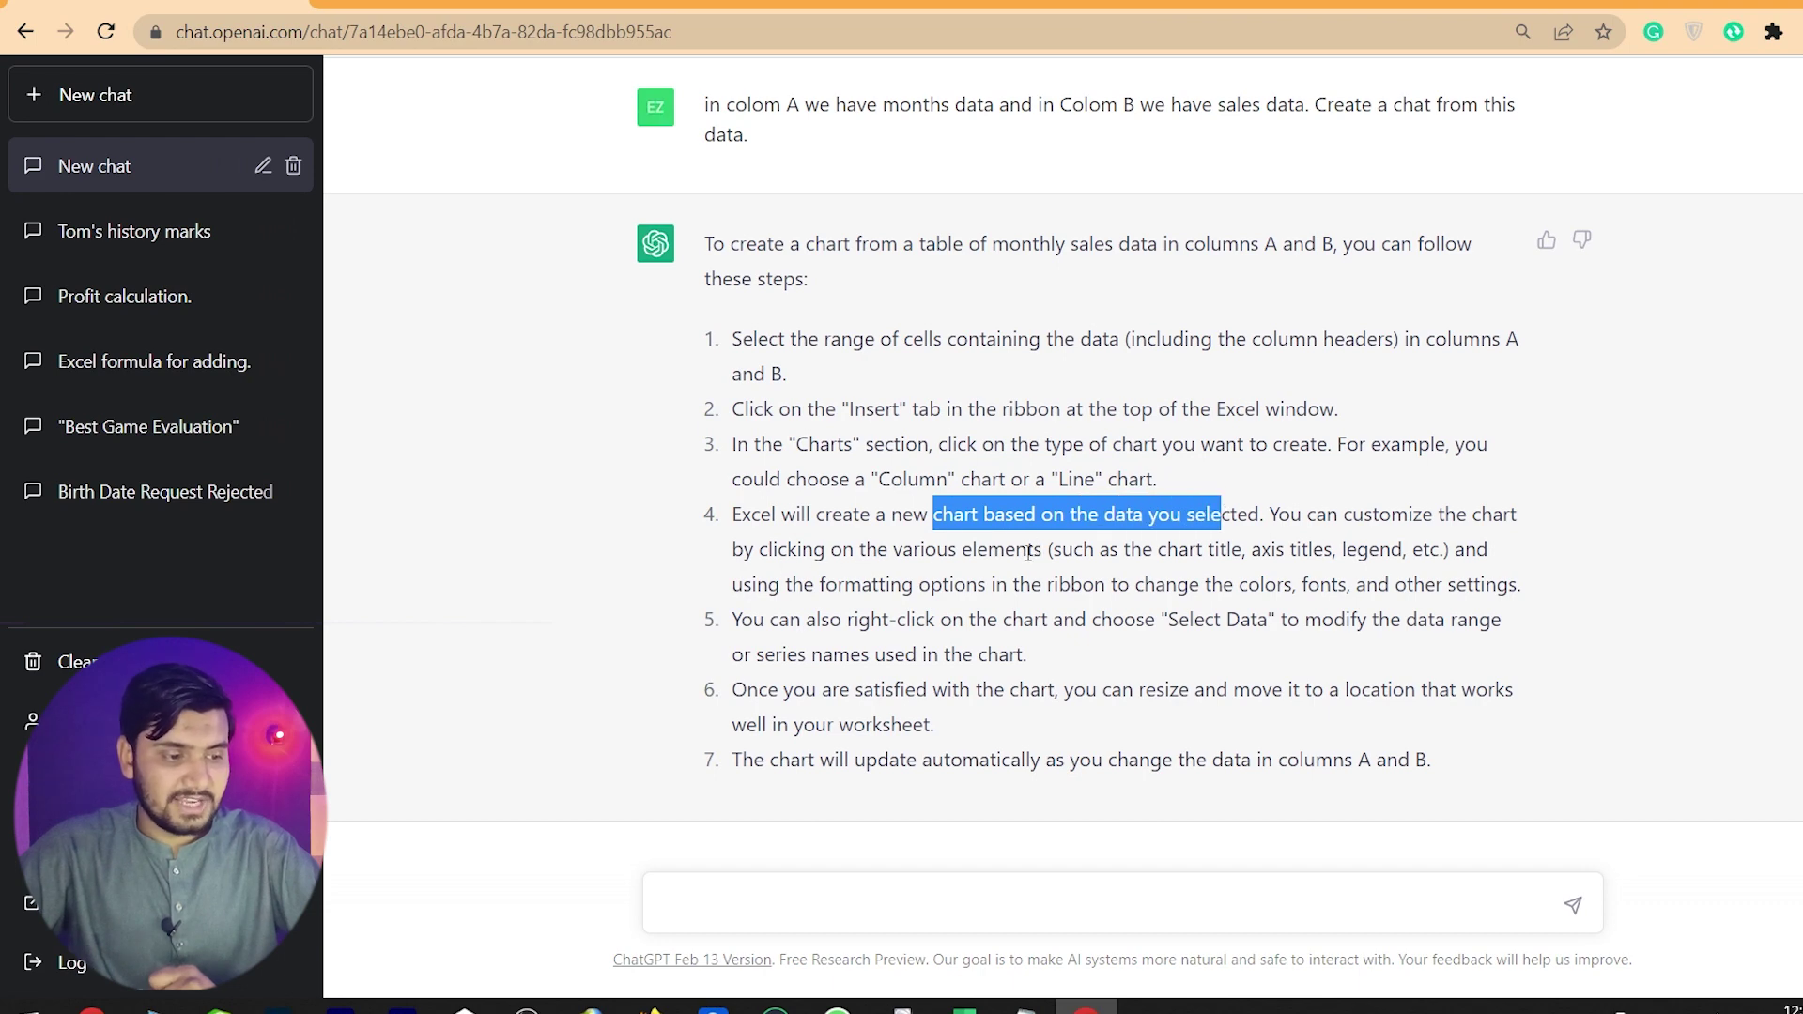
drag(1120, 550, 1390, 550)
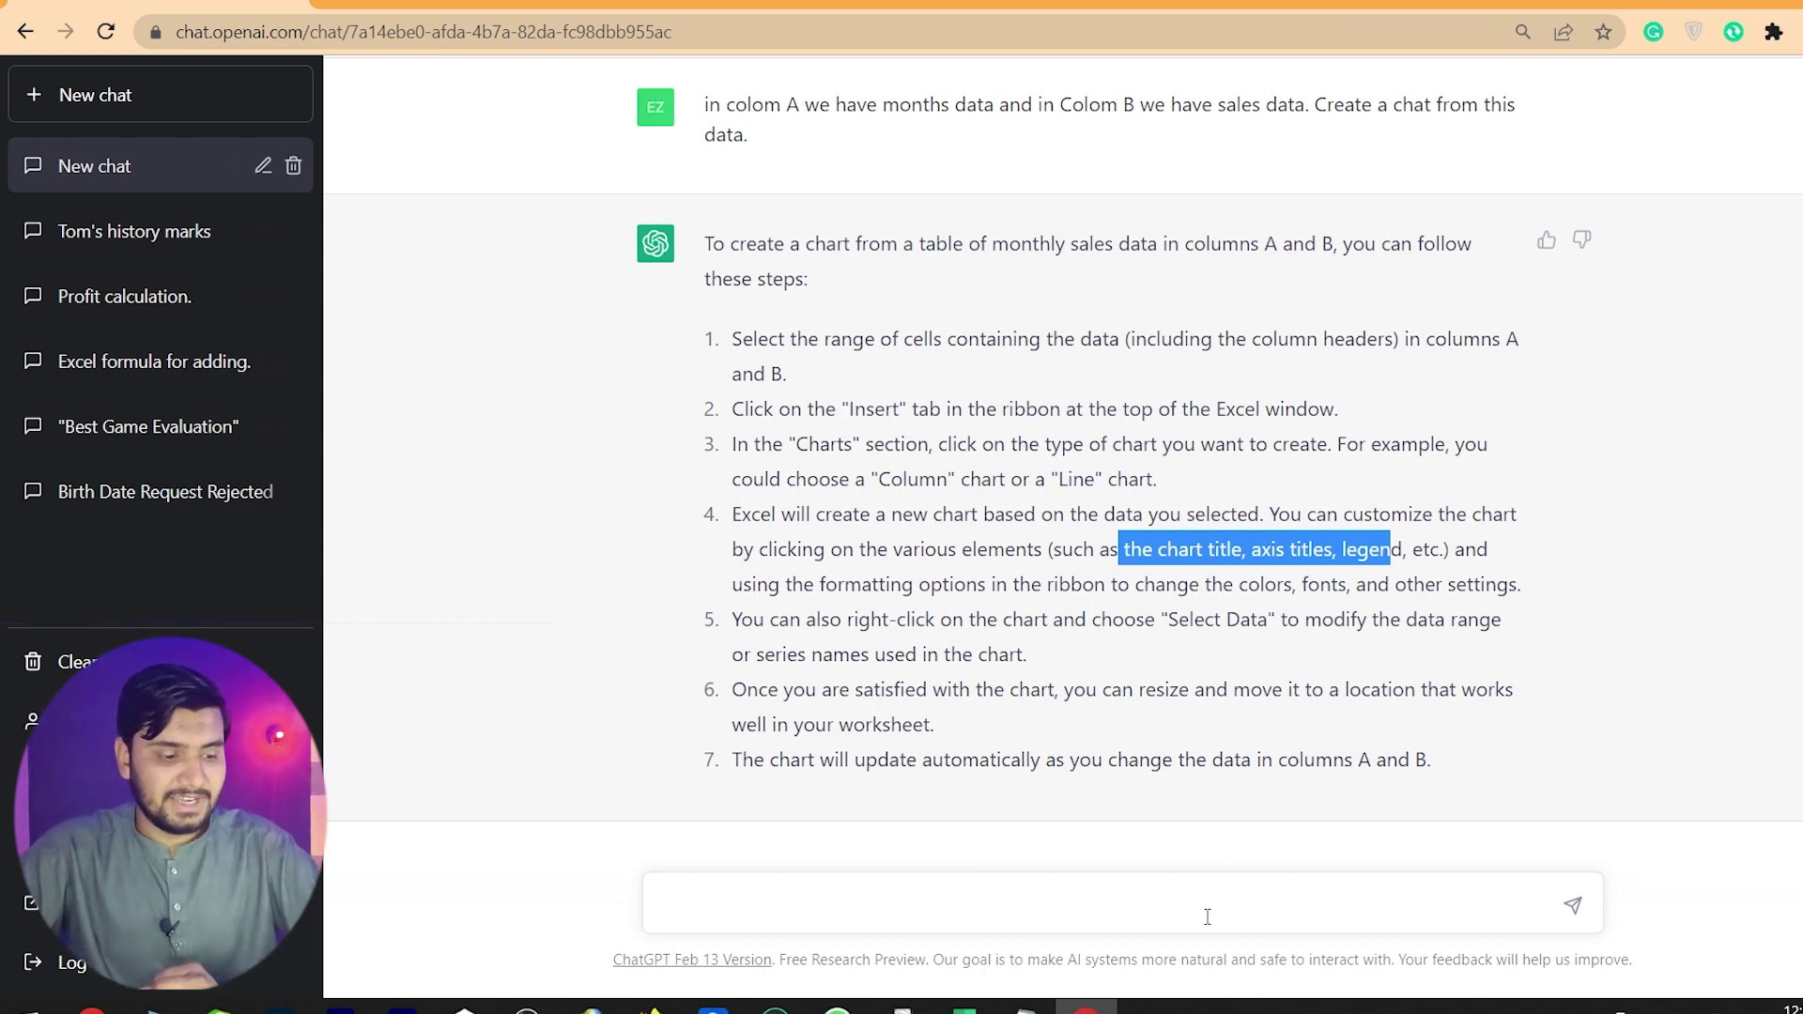
click(962, 1007)
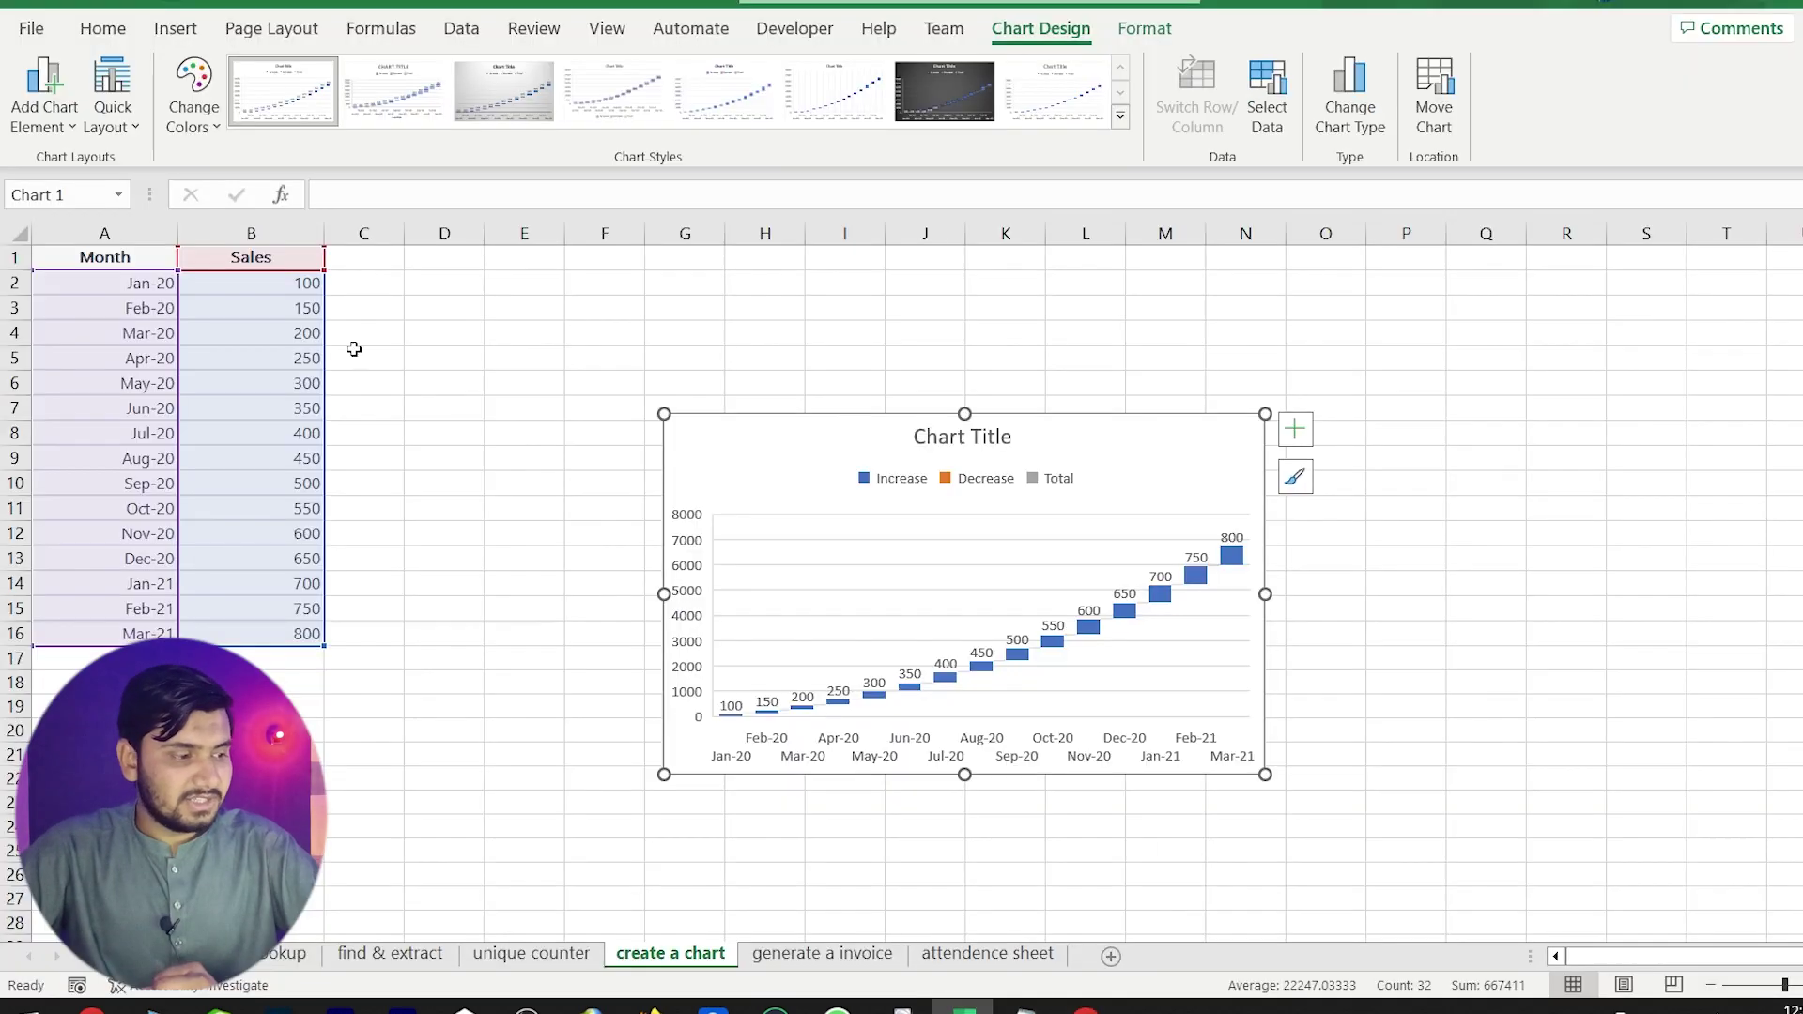
Change May-20 sales in B6 to 1000 and Nov-20 sales in B12 to 100.
click(270, 394)
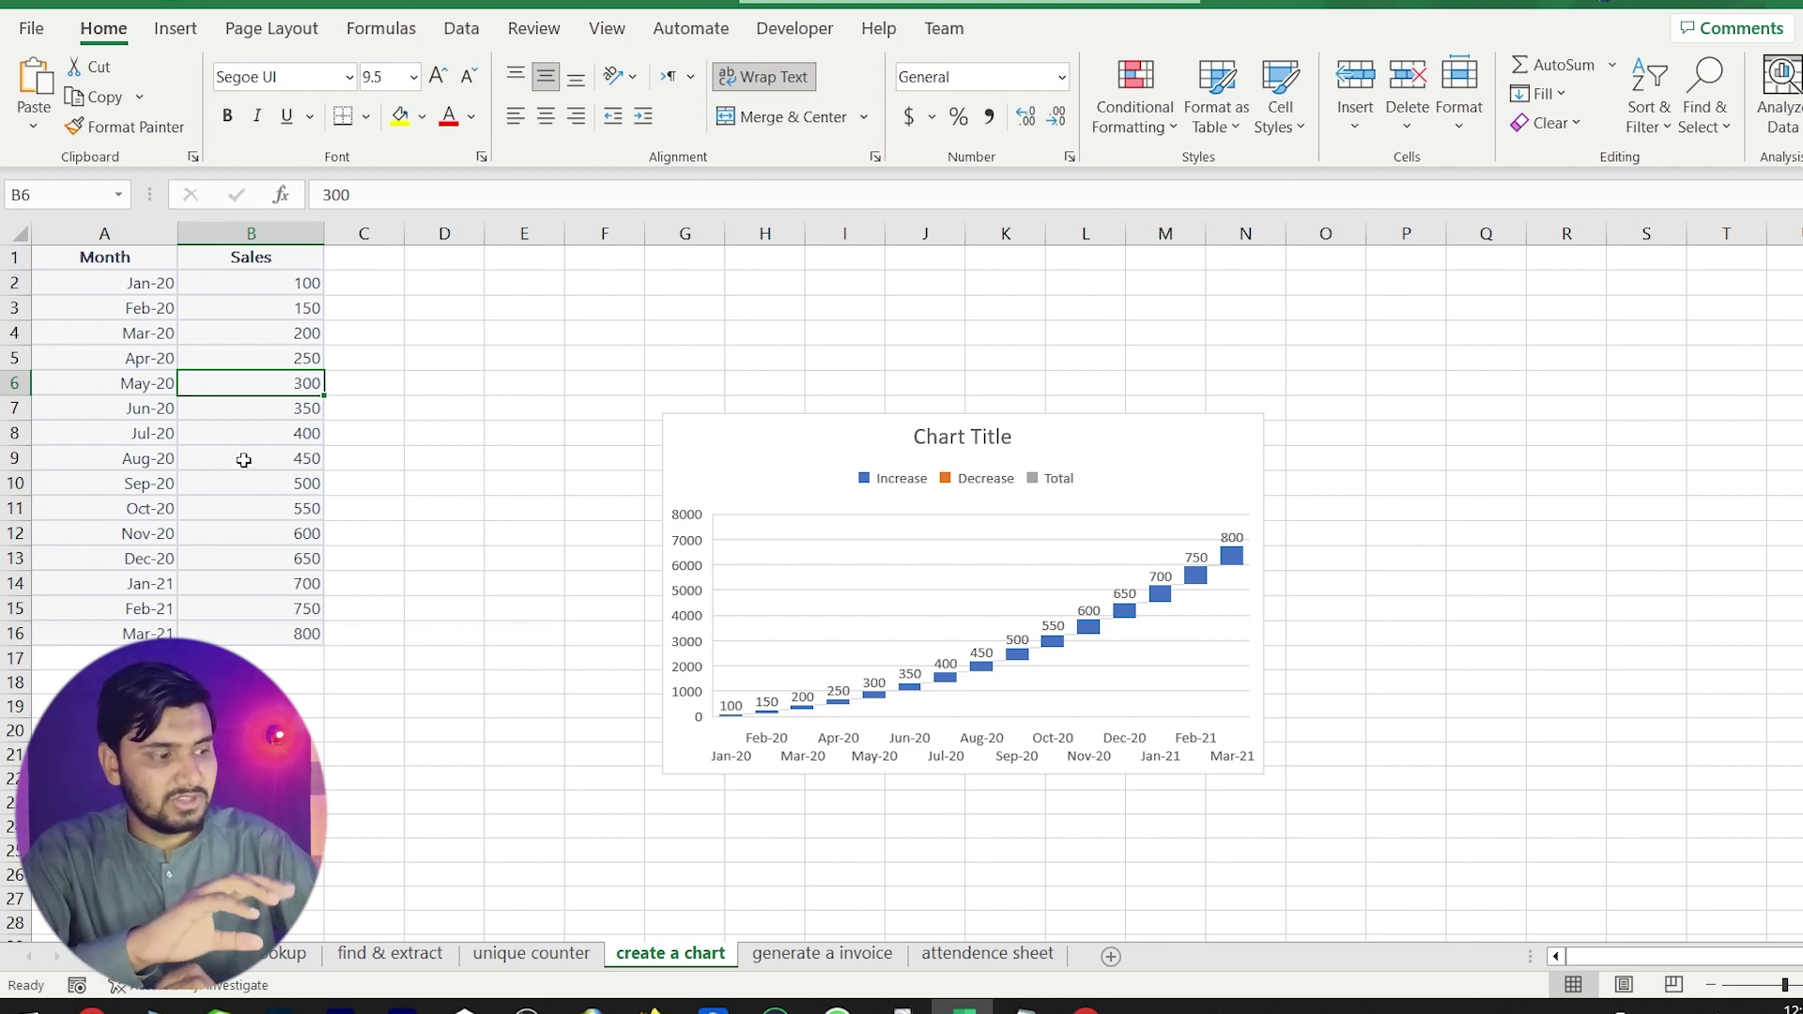
text(100)
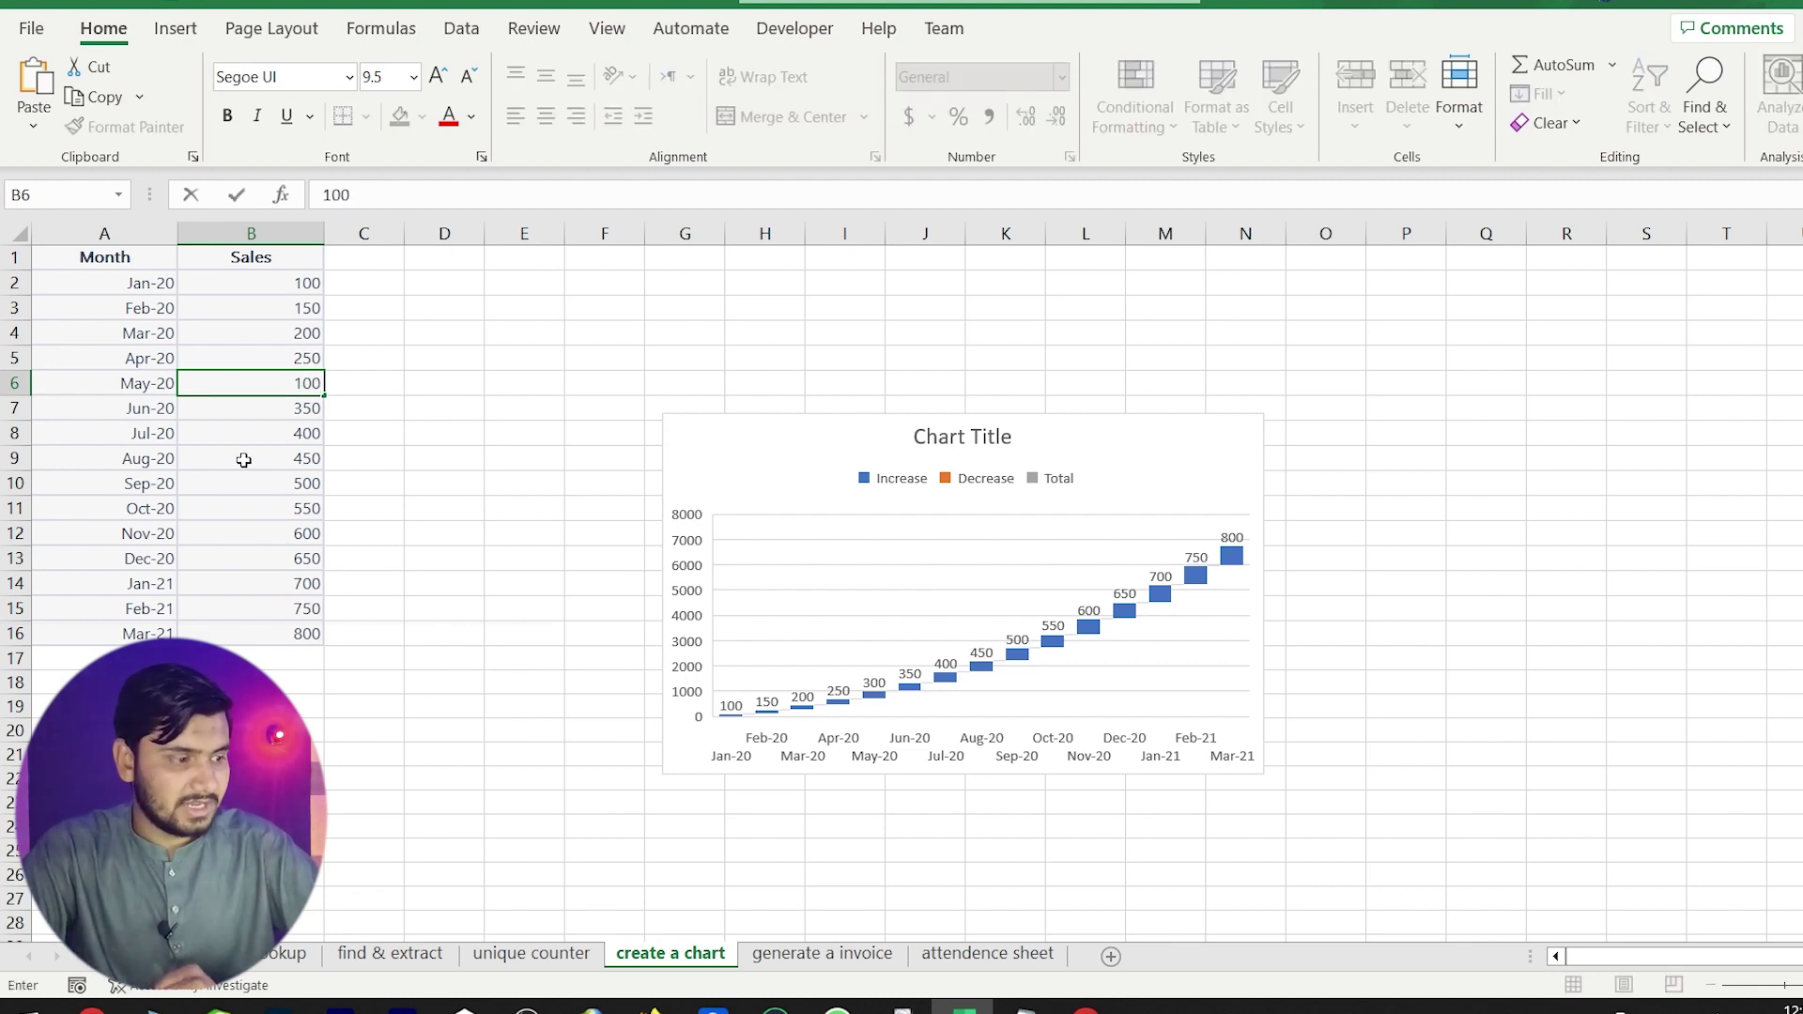
click(475, 505)
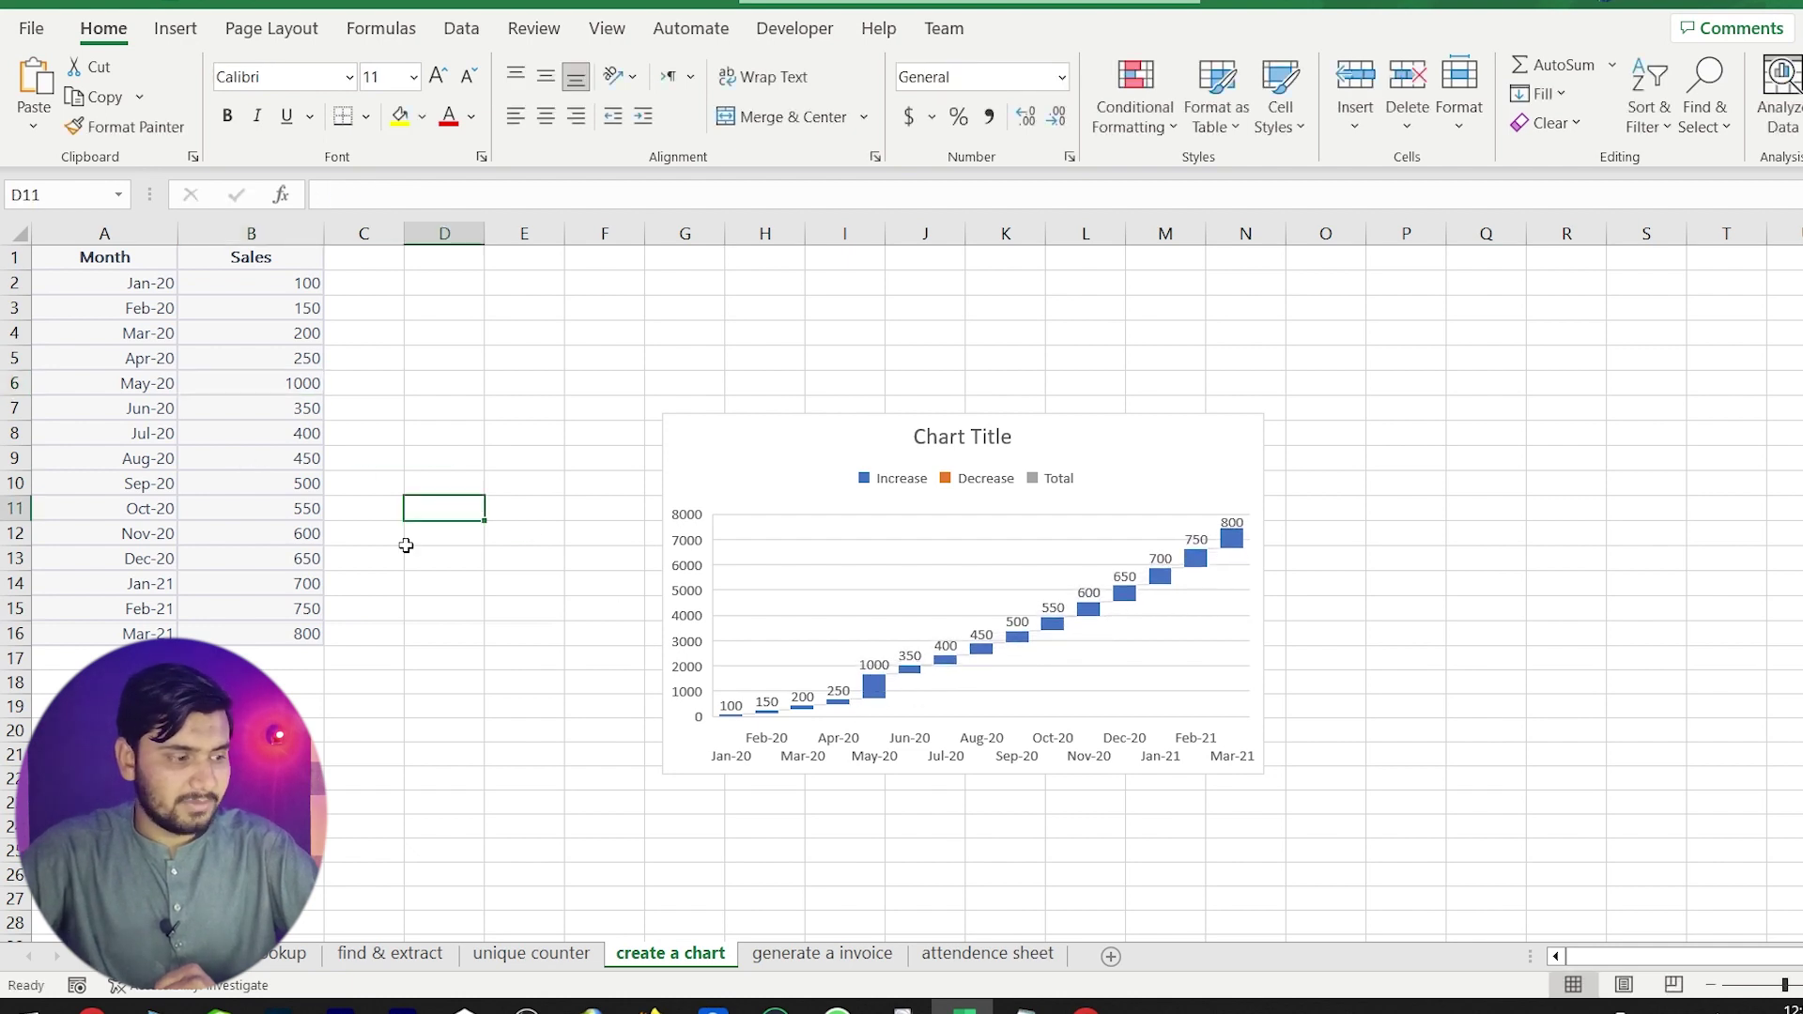
click(303, 531)
text(1)
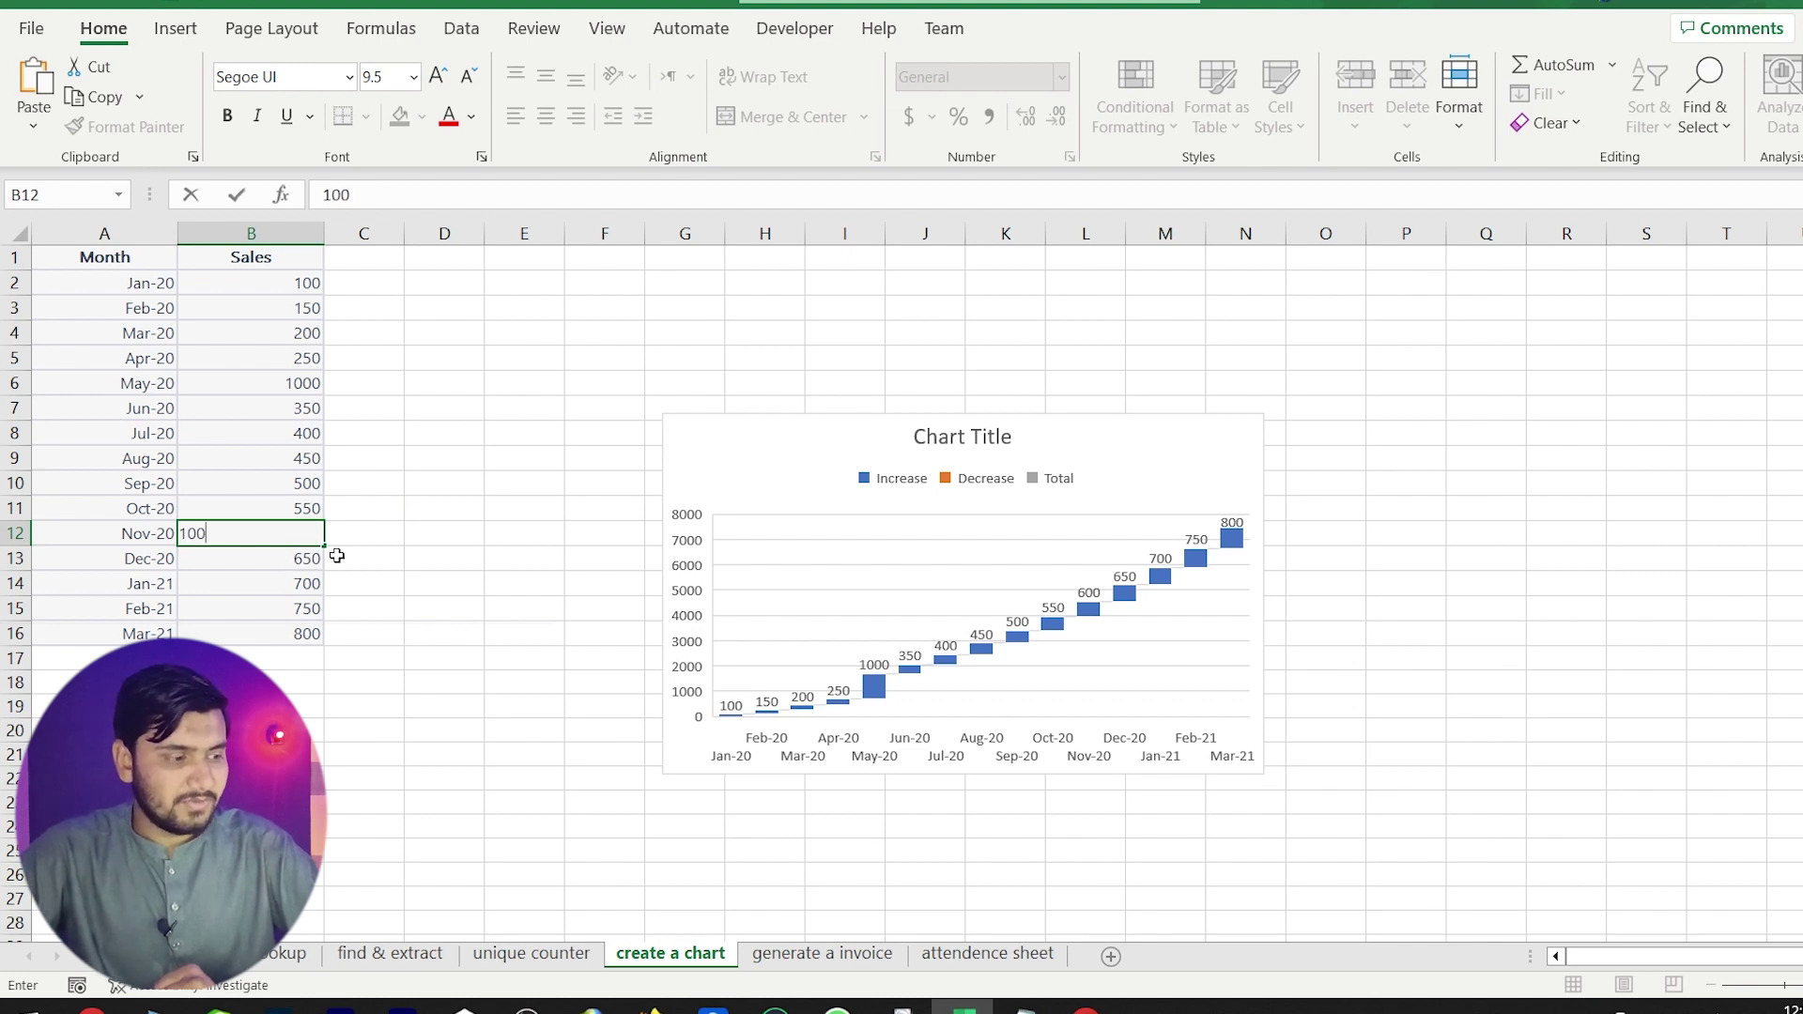
click(466, 679)
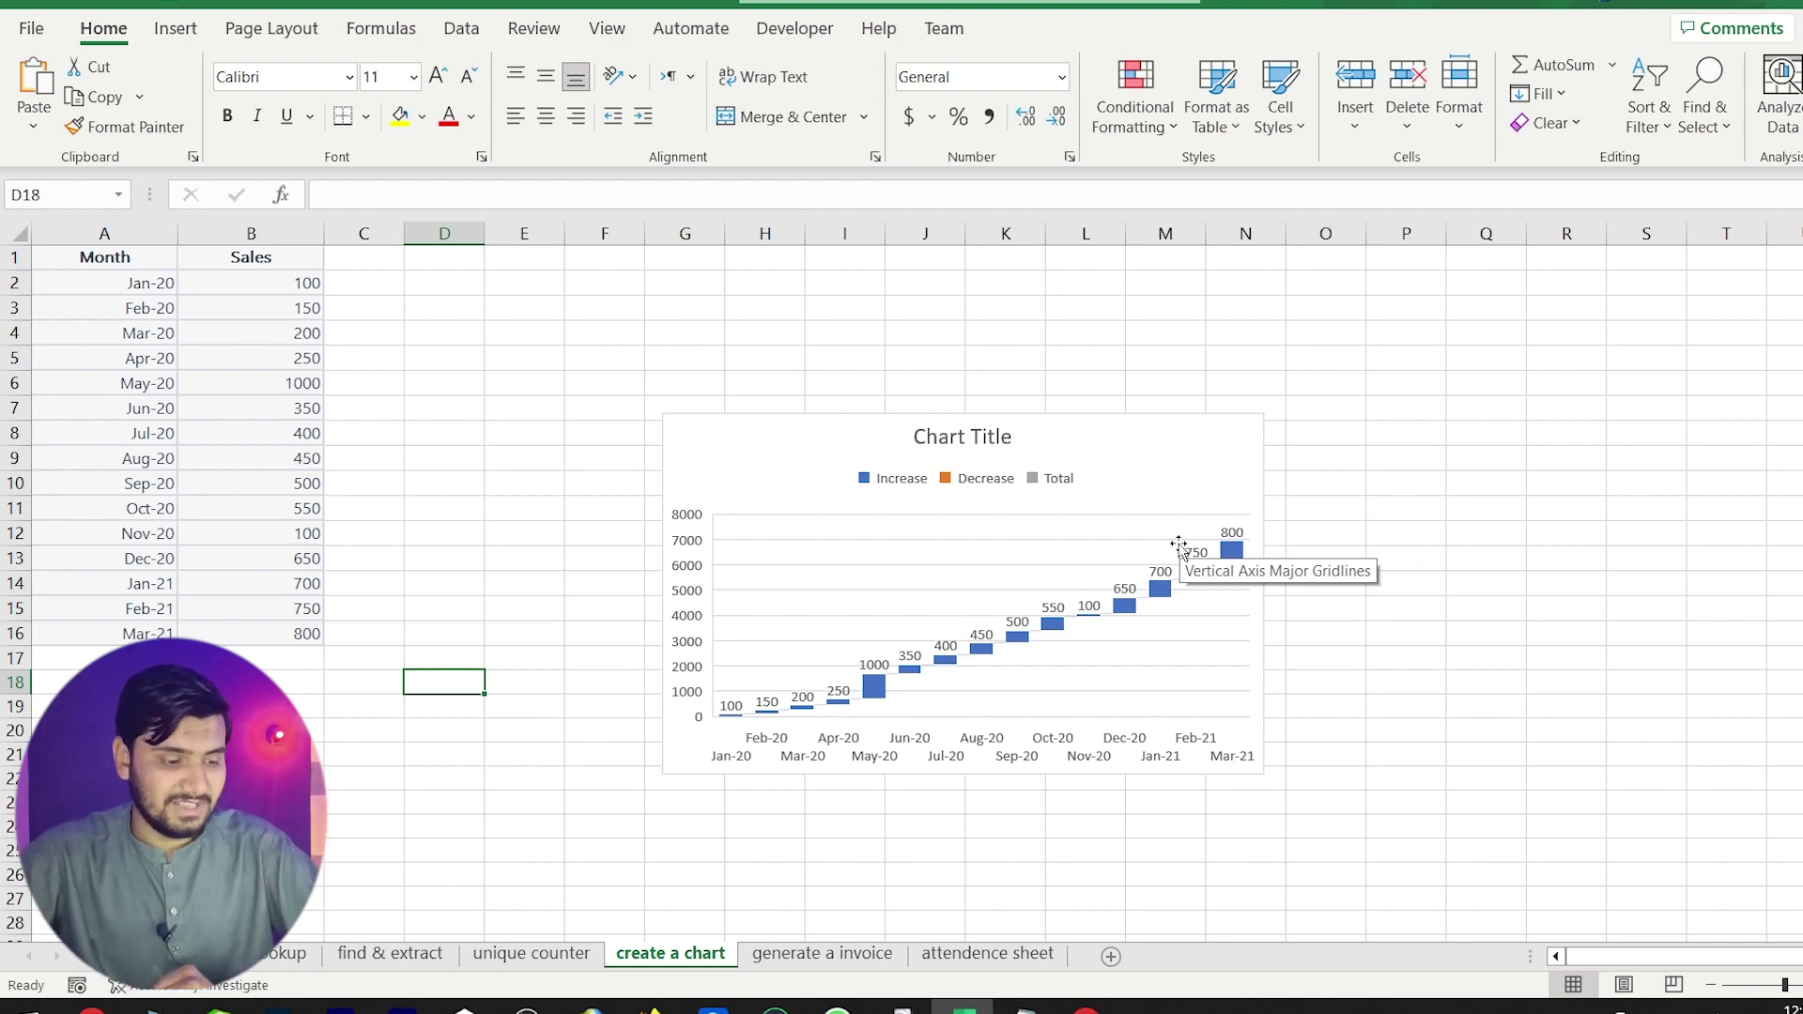
click(799, 952)
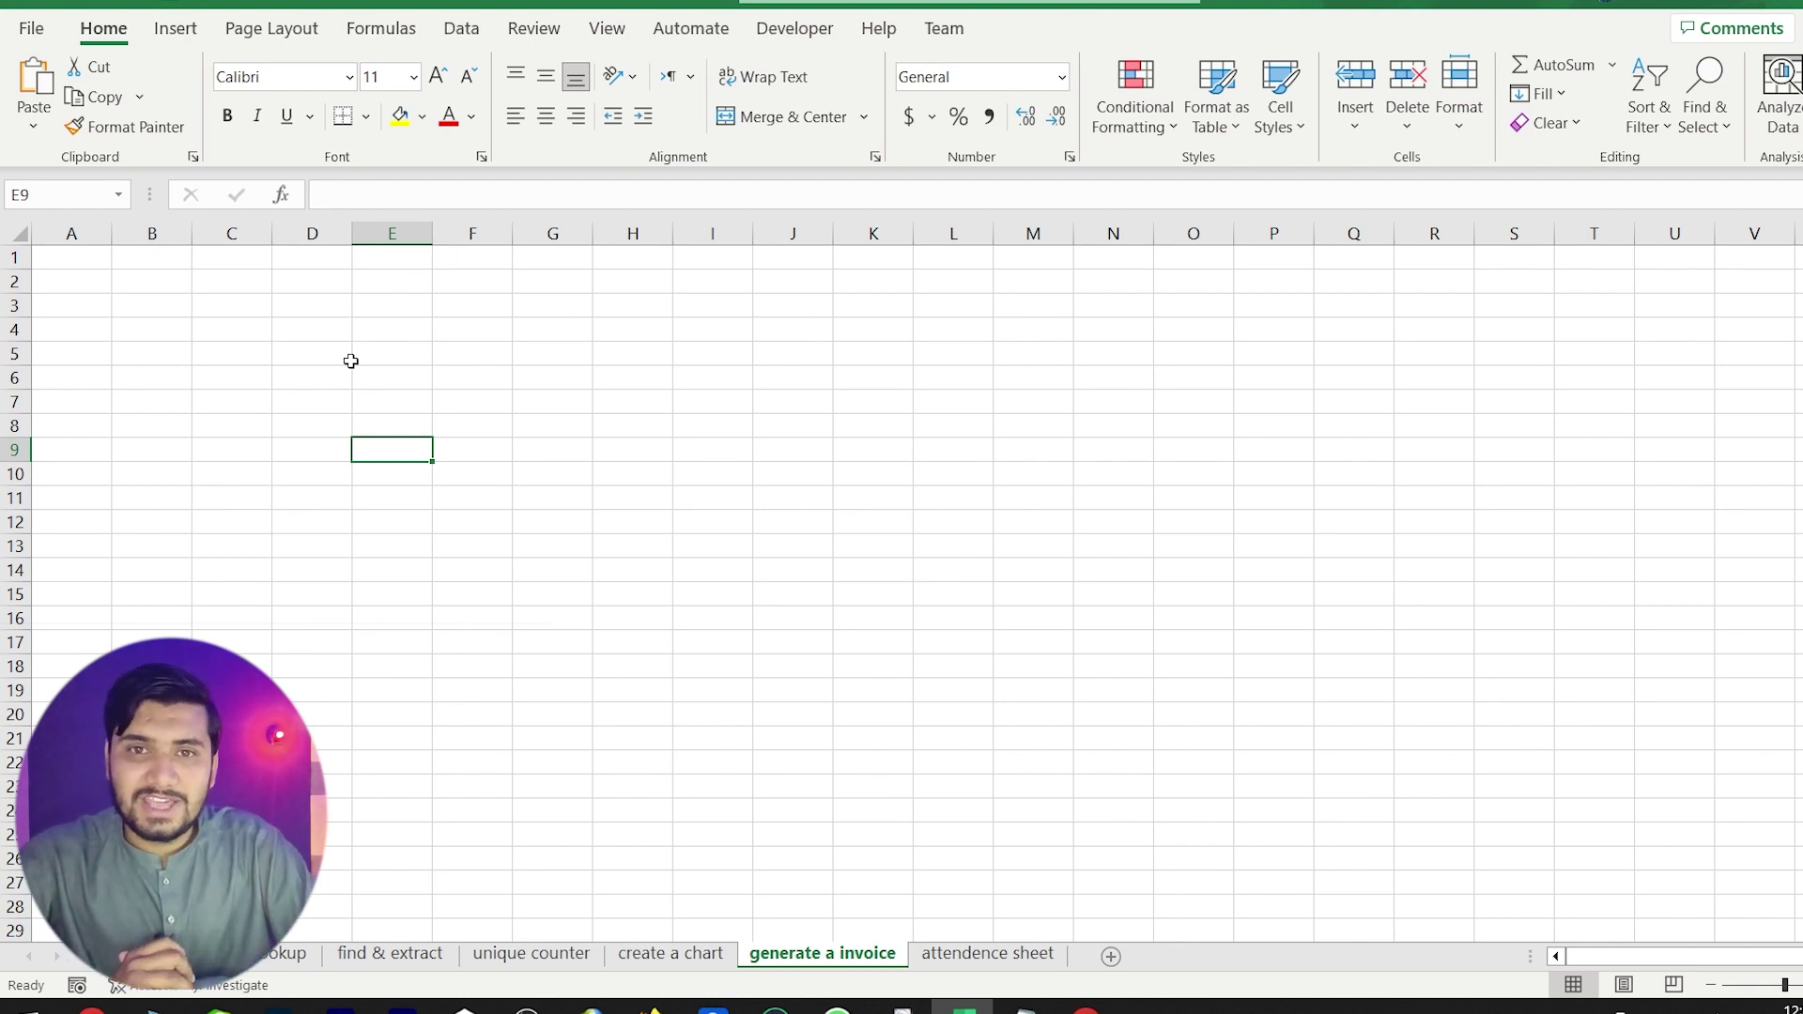
Scroll ChatGPT's simple-invoice answer down to the example invoice table.
key(alt+Tab)
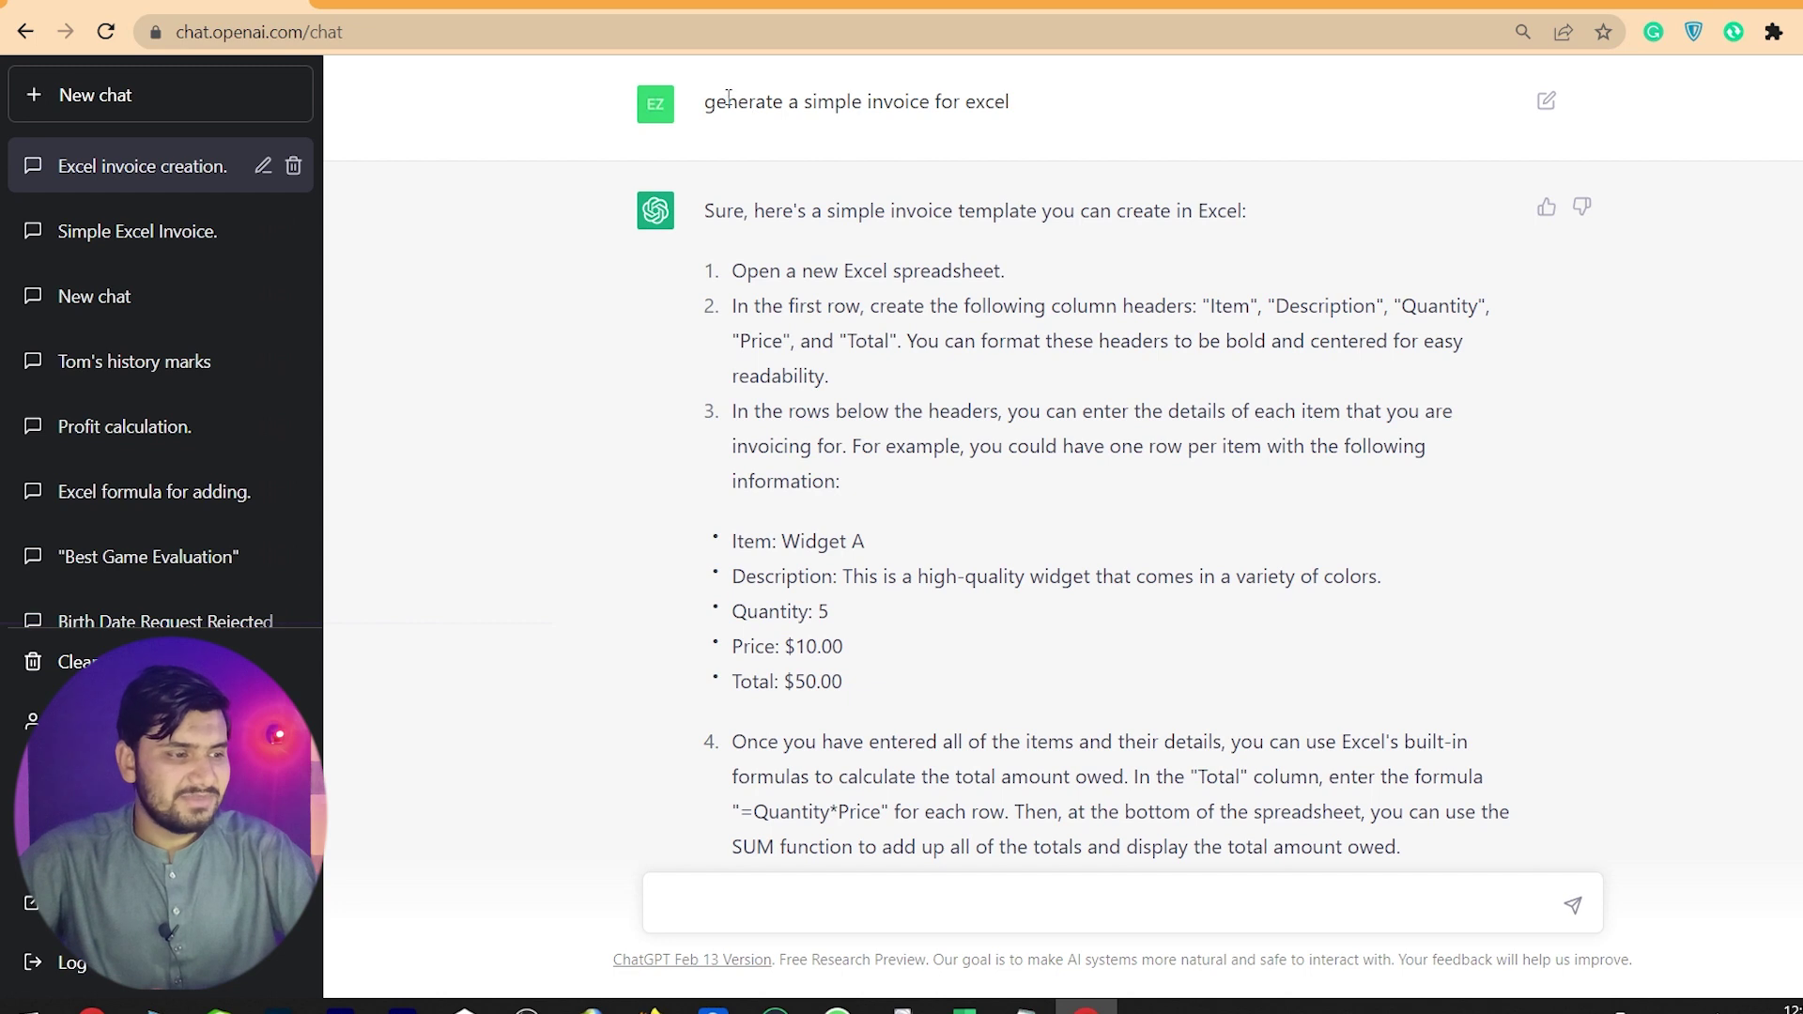
drag(726, 101, 1015, 111)
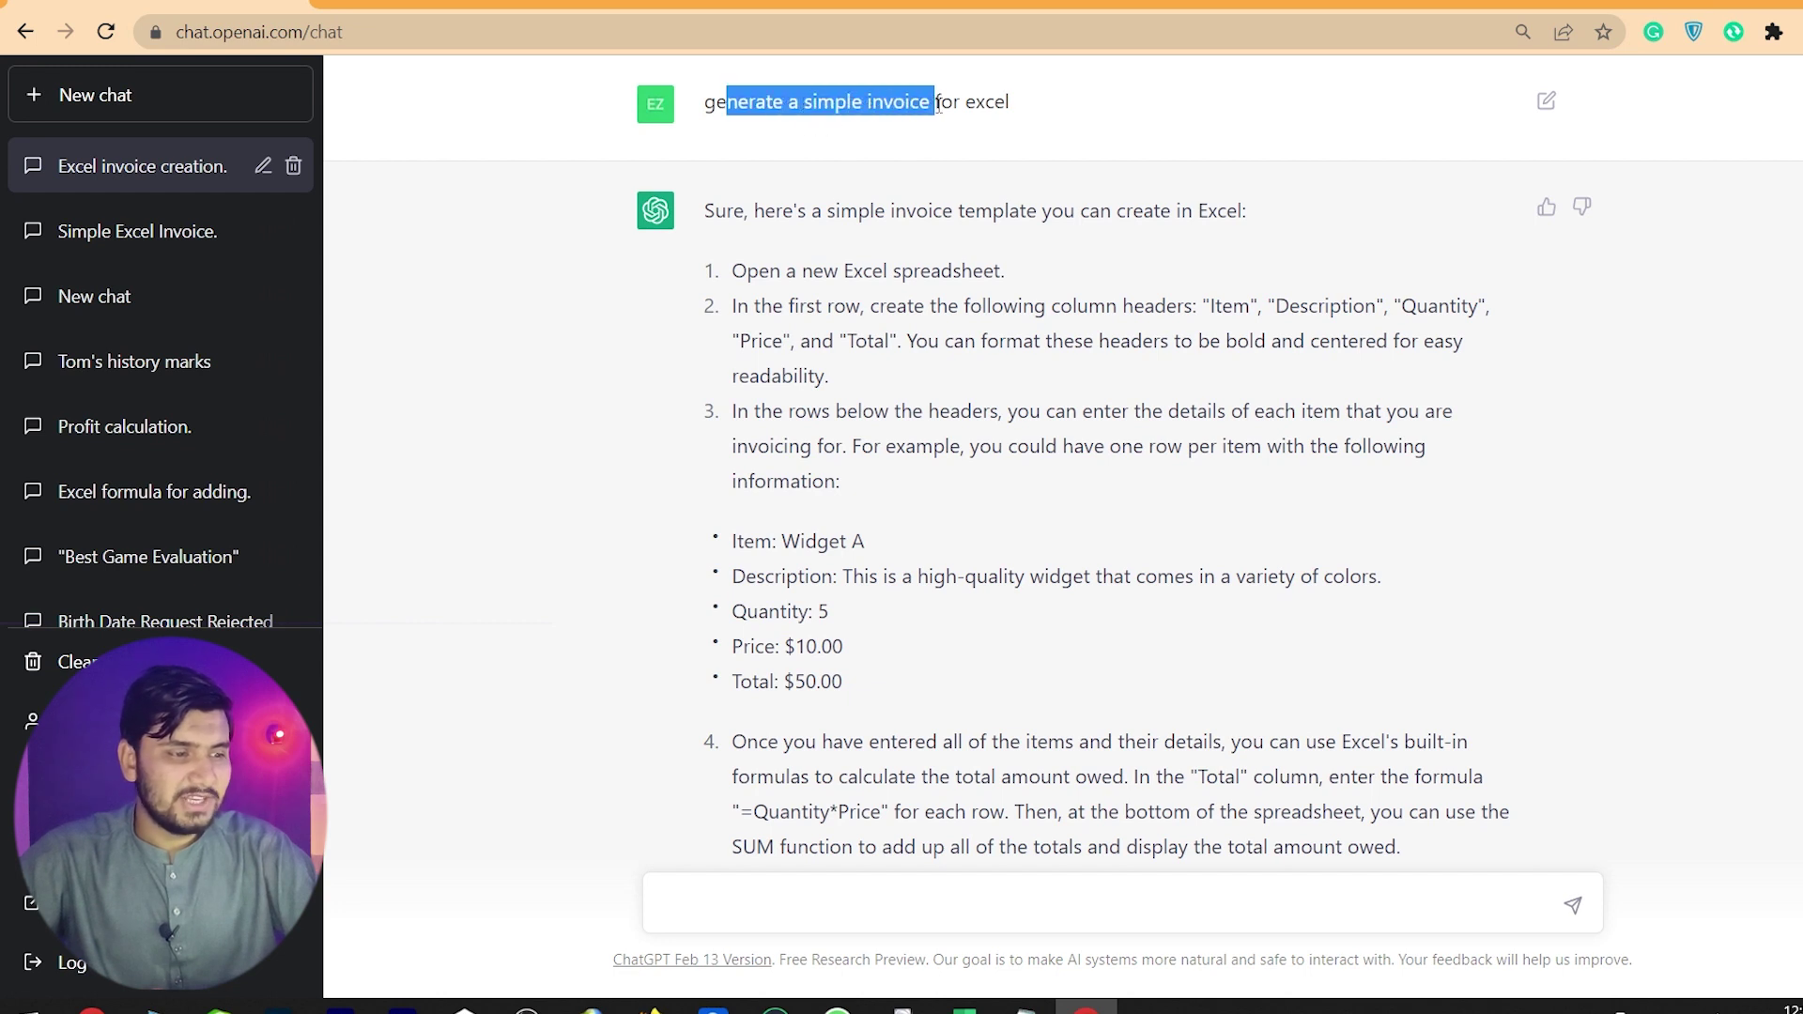
click(1015, 110)
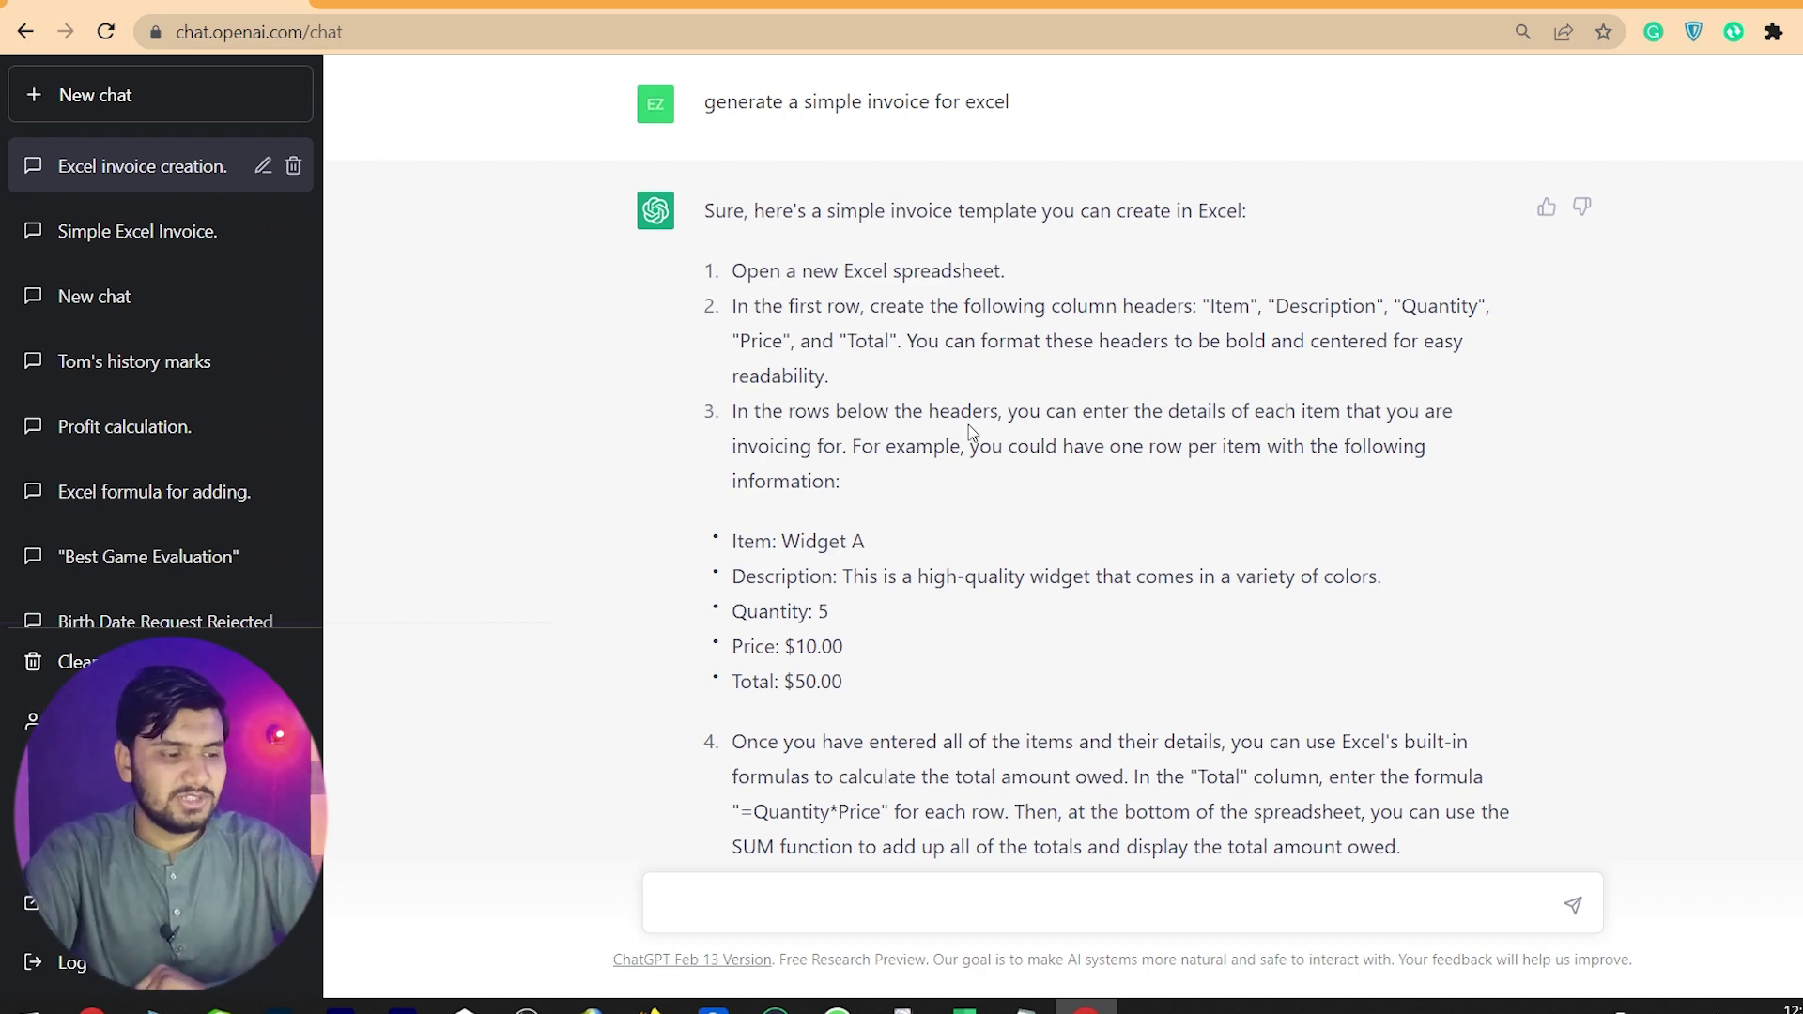
scroll(968, 424, down, 2)
scroll(967, 425, down, 3)
scroll(967, 425, down, 1)
scroll(968, 424, down, 1)
scroll(970, 424, down, 1)
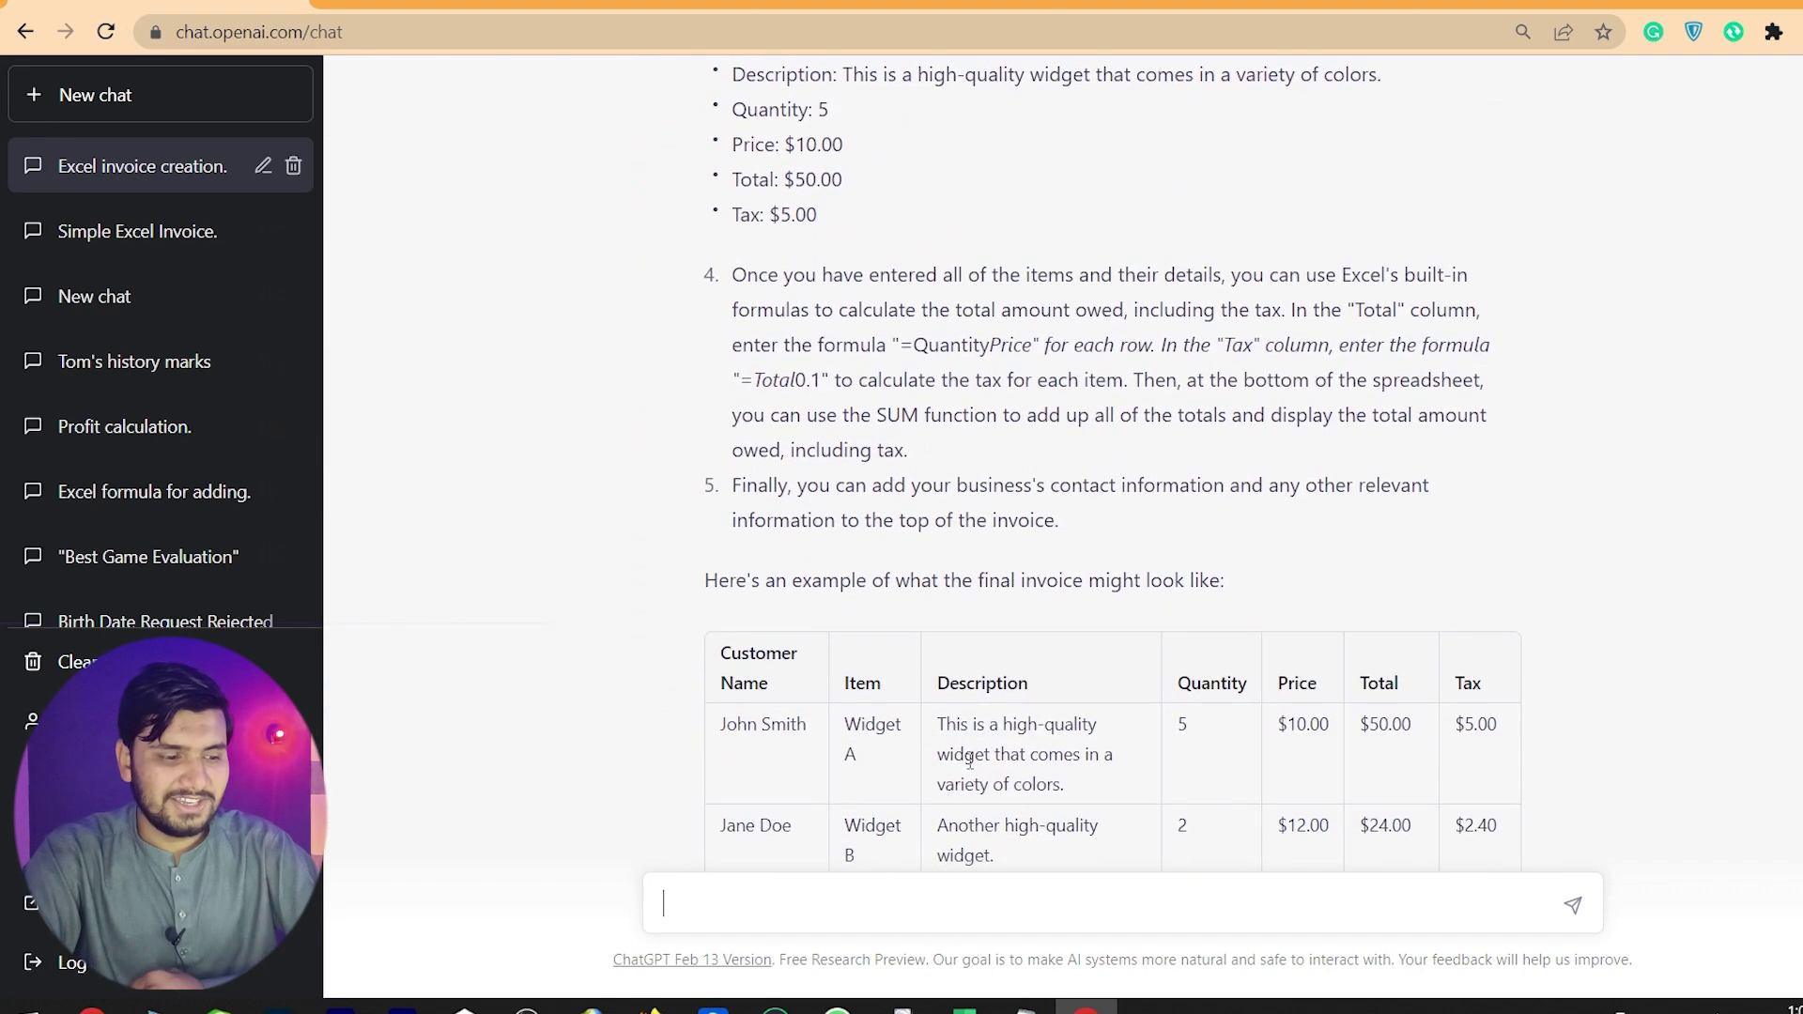
scroll(969, 761, up, 3)
scroll(969, 760, up, 1)
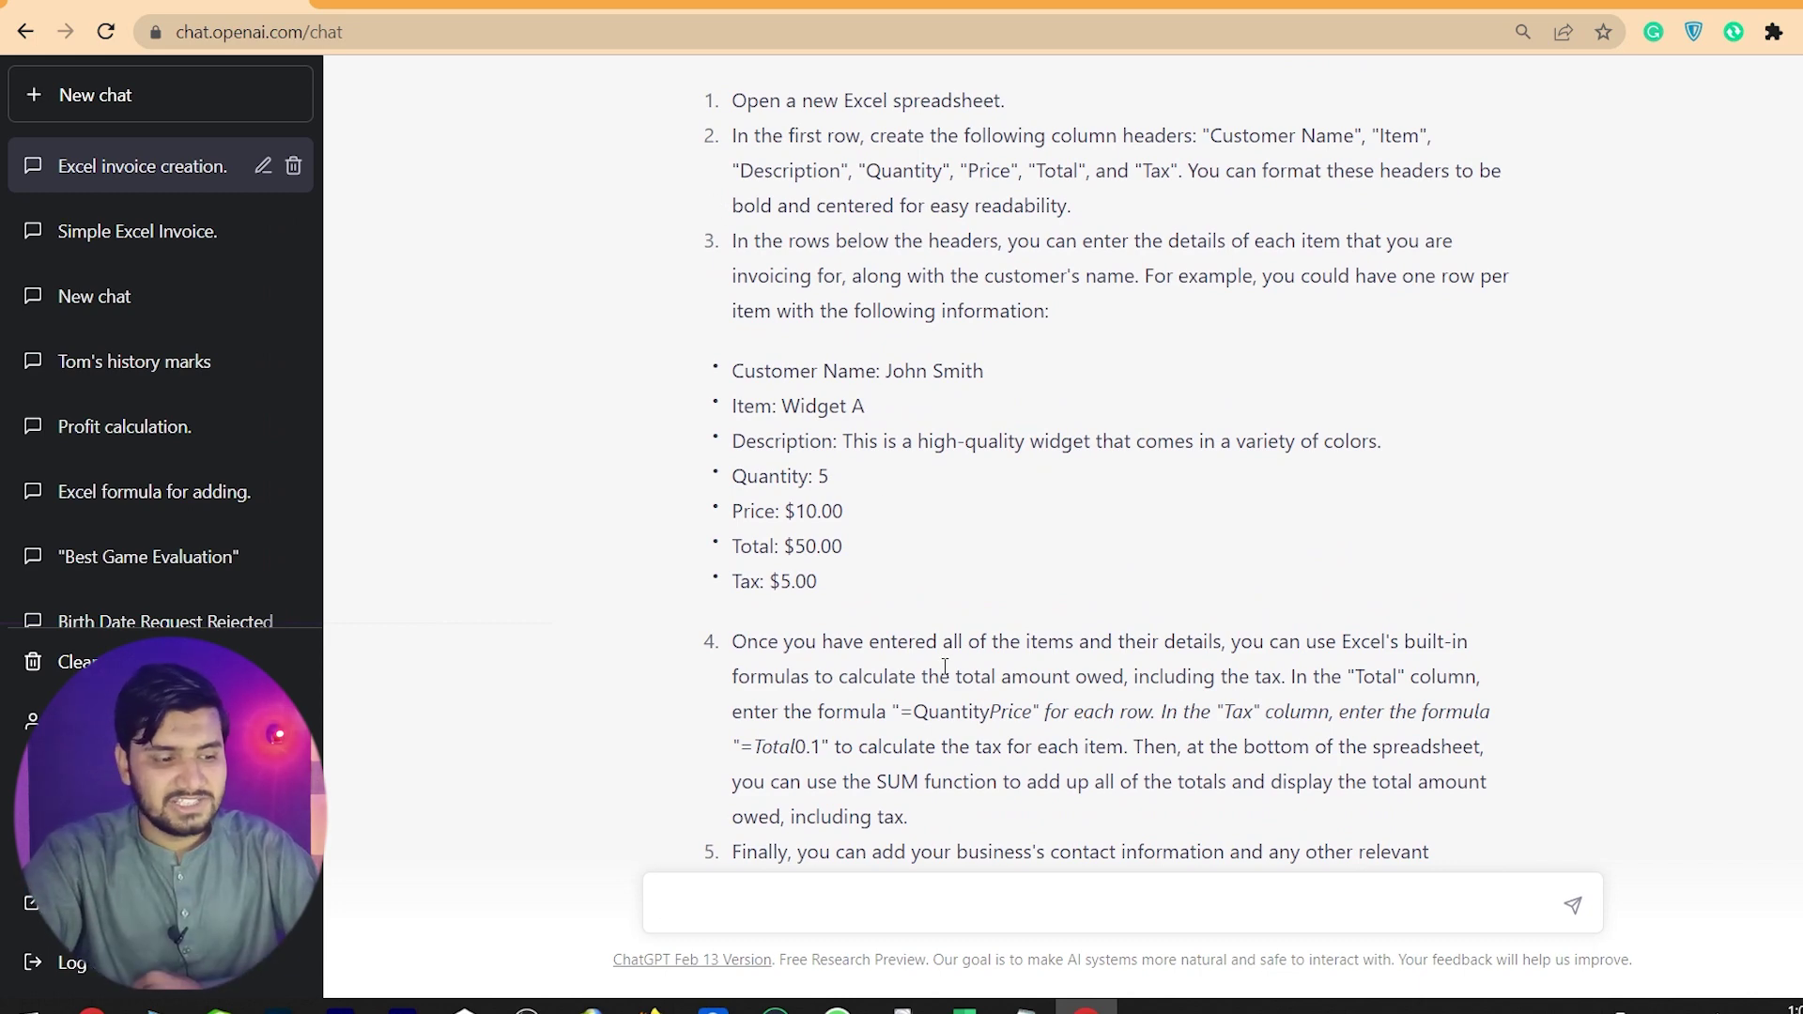
scroll(945, 665, down, 5)
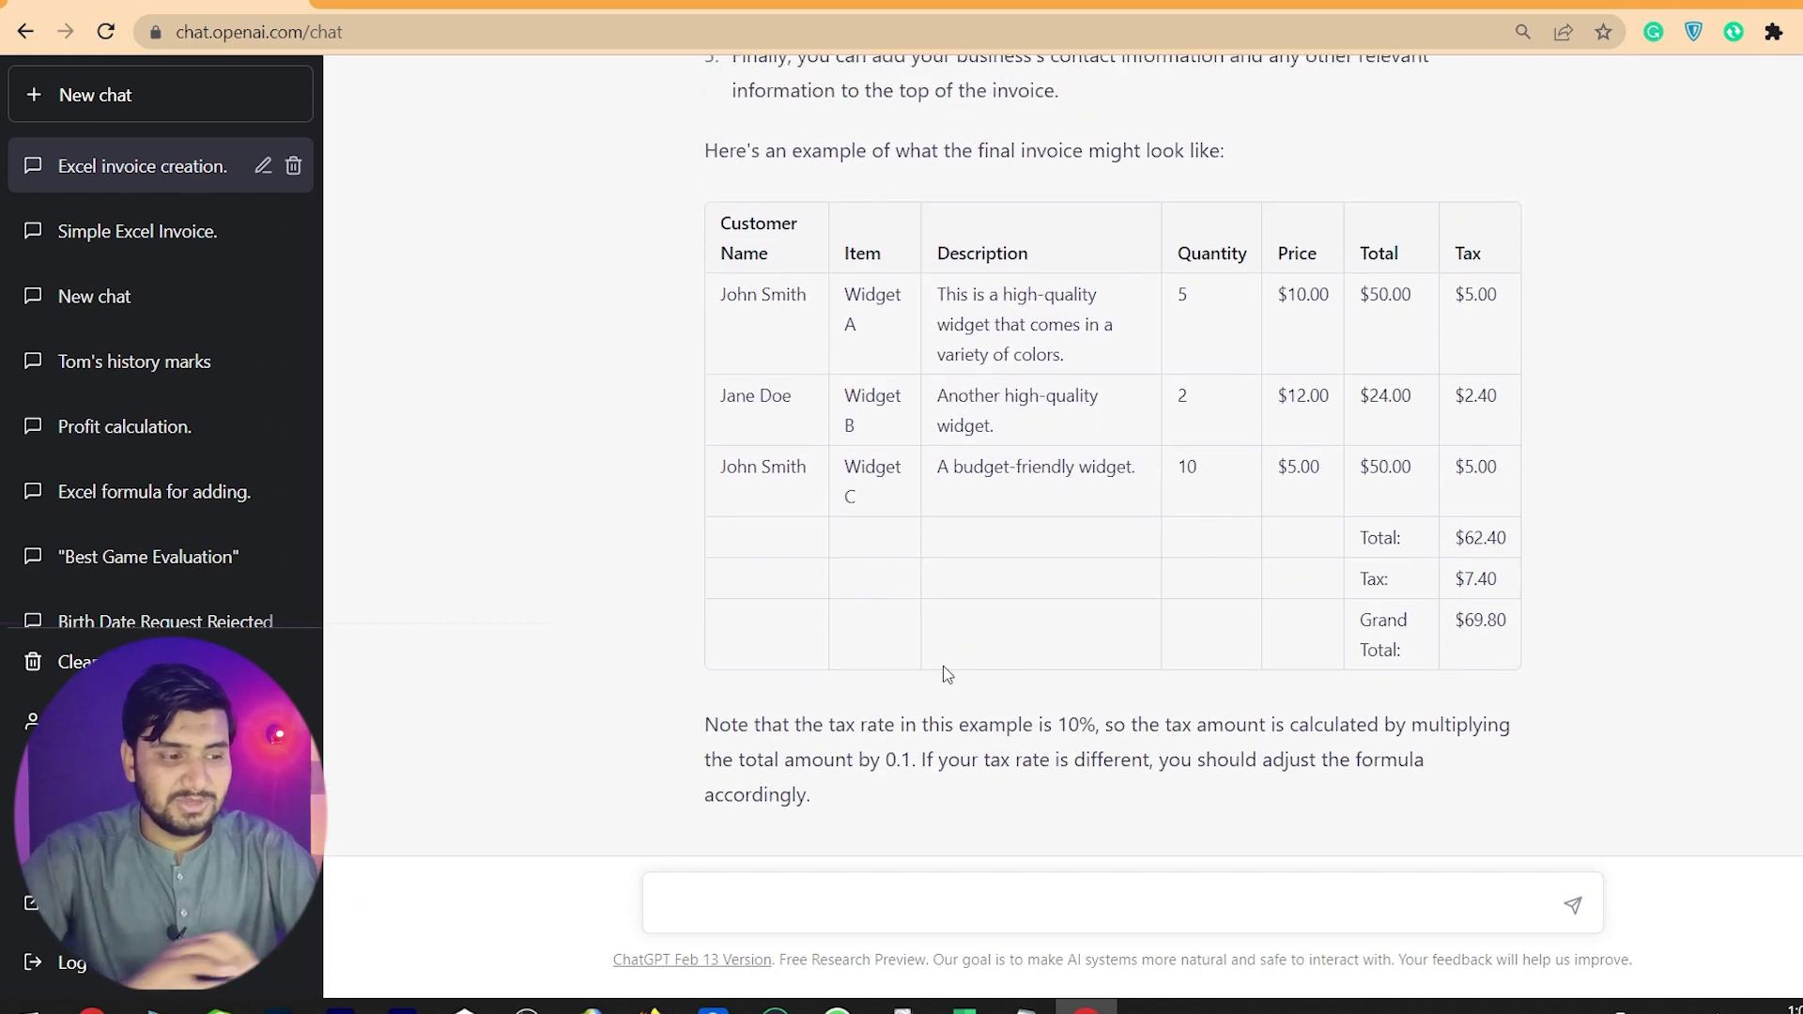
Check the Tax and $62.40 total amounts, then select and copy the full example invoice table.
drag(1466, 257, 1492, 256)
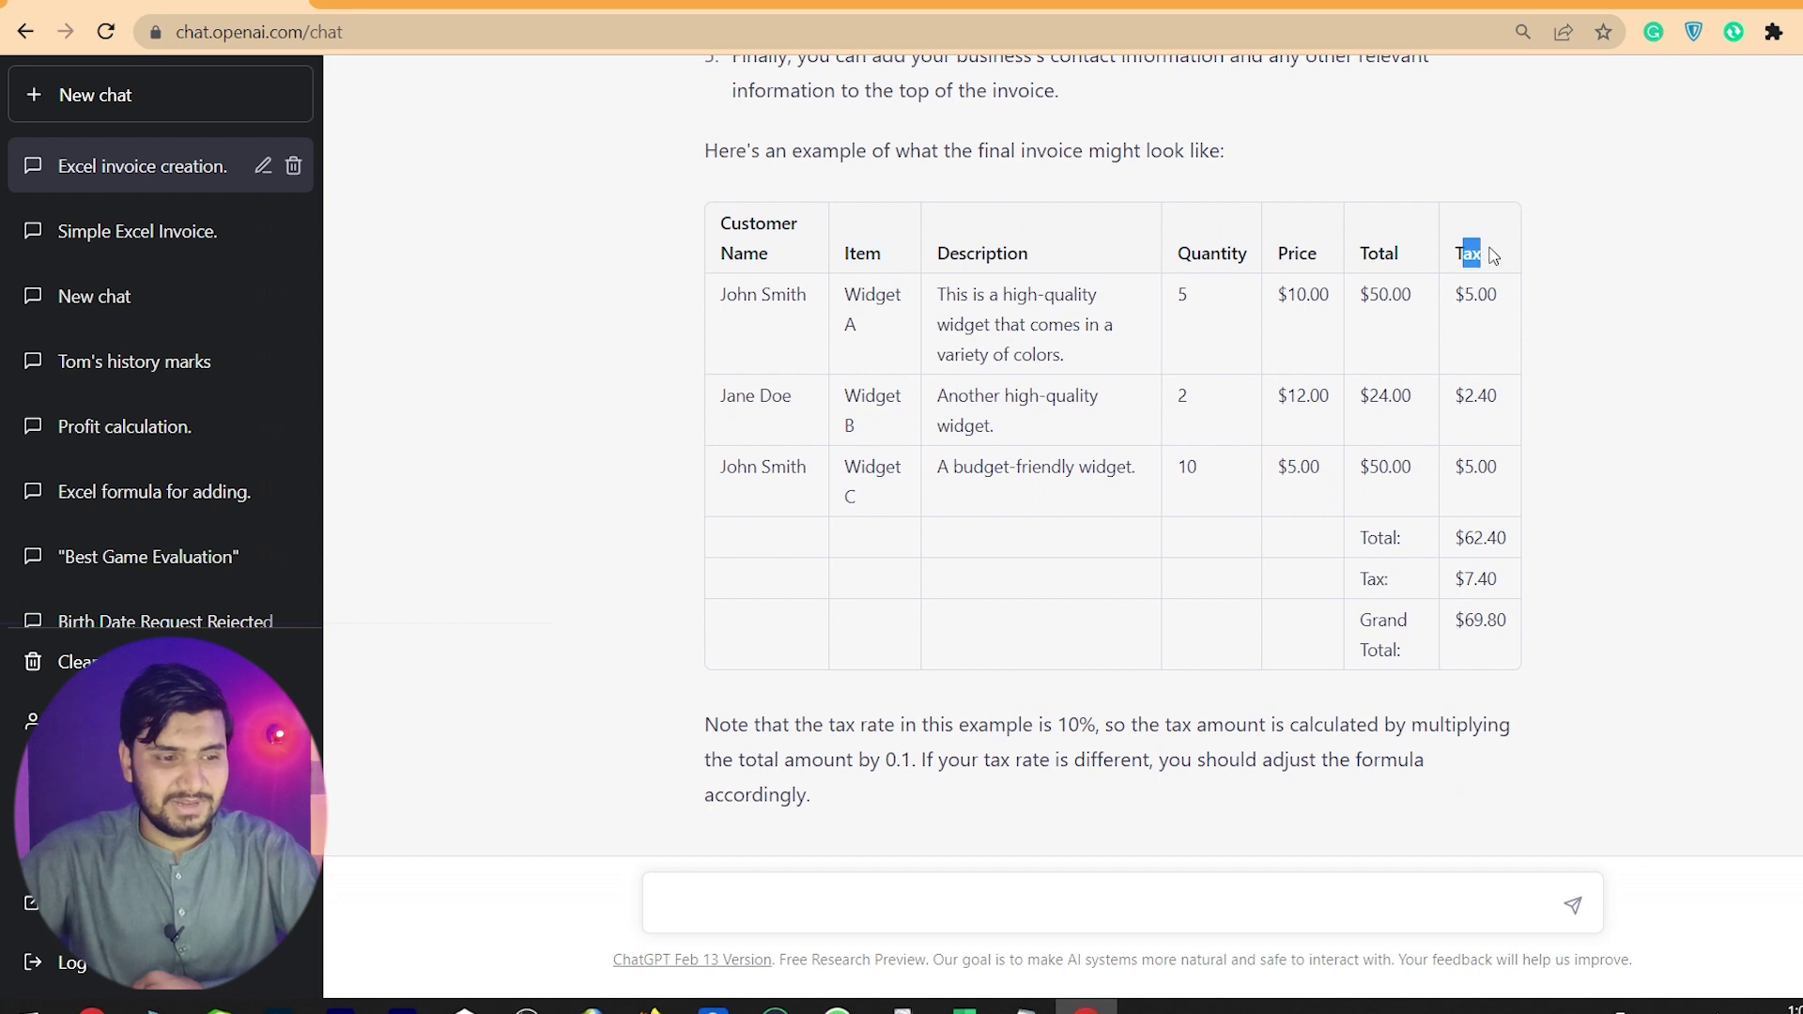
drag(1471, 295, 1500, 297)
drag(1454, 395, 1508, 395)
click(1468, 469)
mouse_move(1475, 537)
mouse_down()
mouse_move(1508, 538)
mouse_move(1486, 586)
mouse_up()
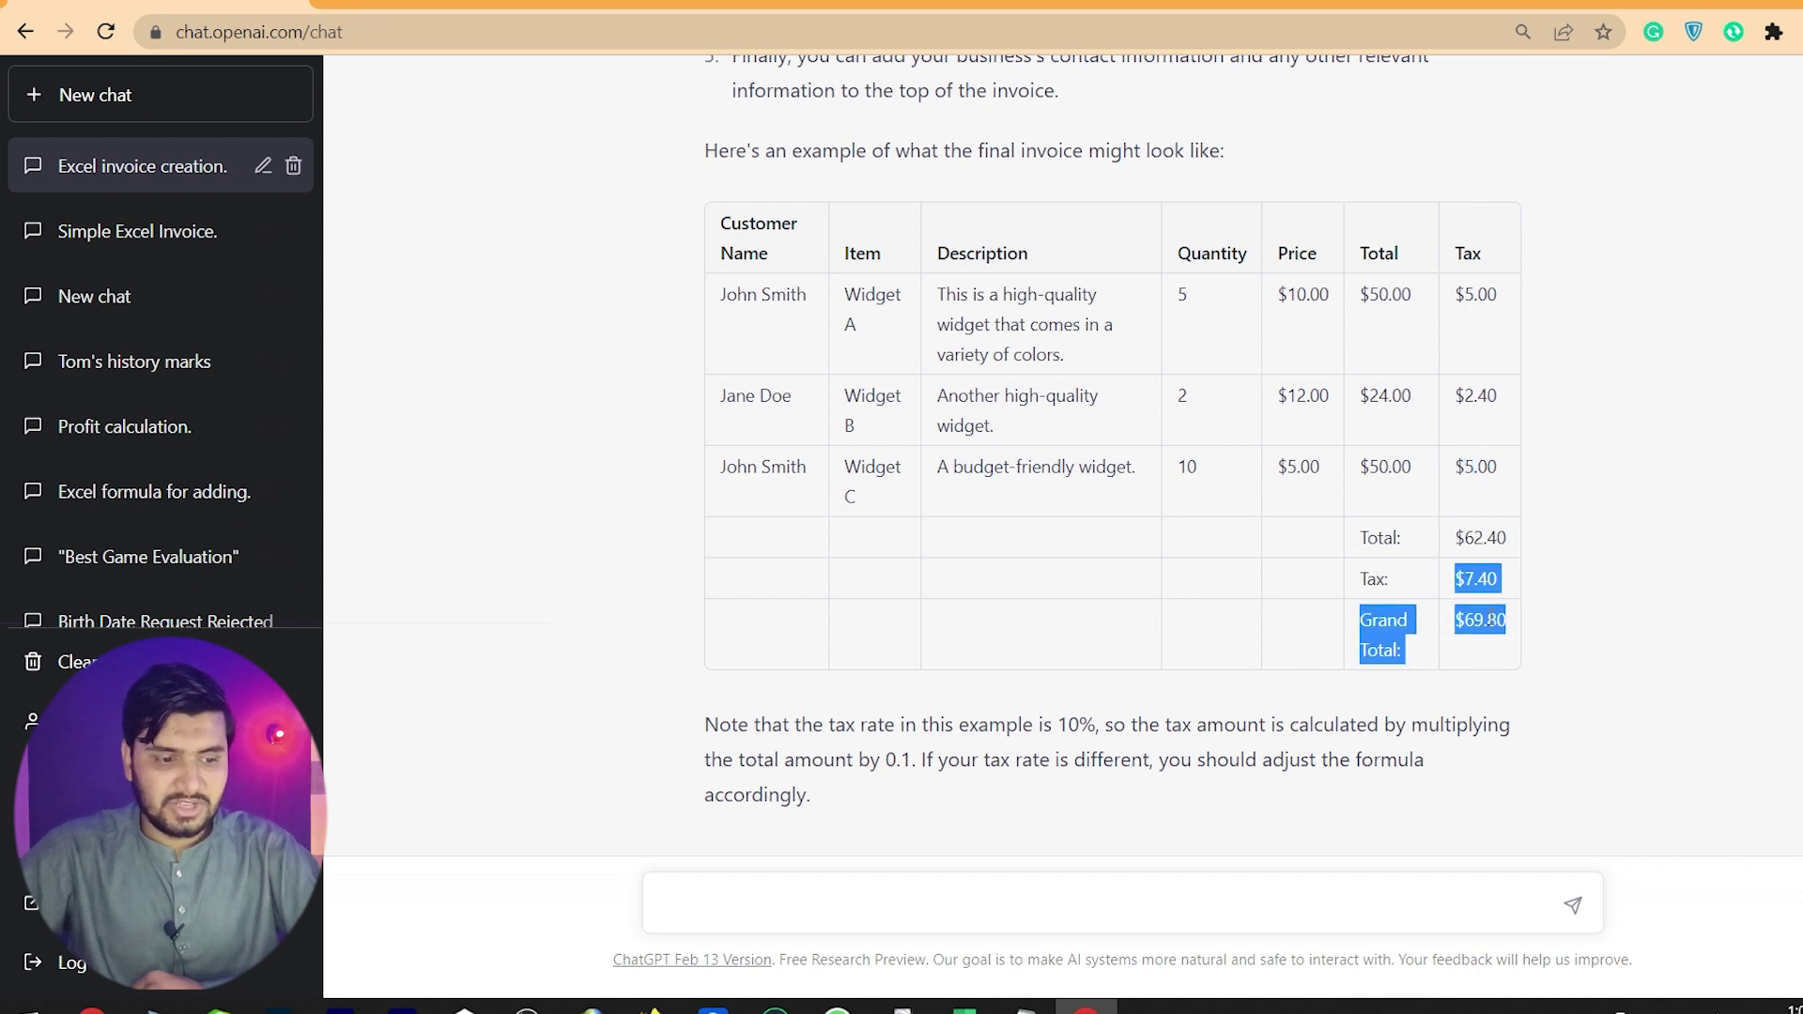
click(1490, 622)
drag(734, 226, 1510, 660)
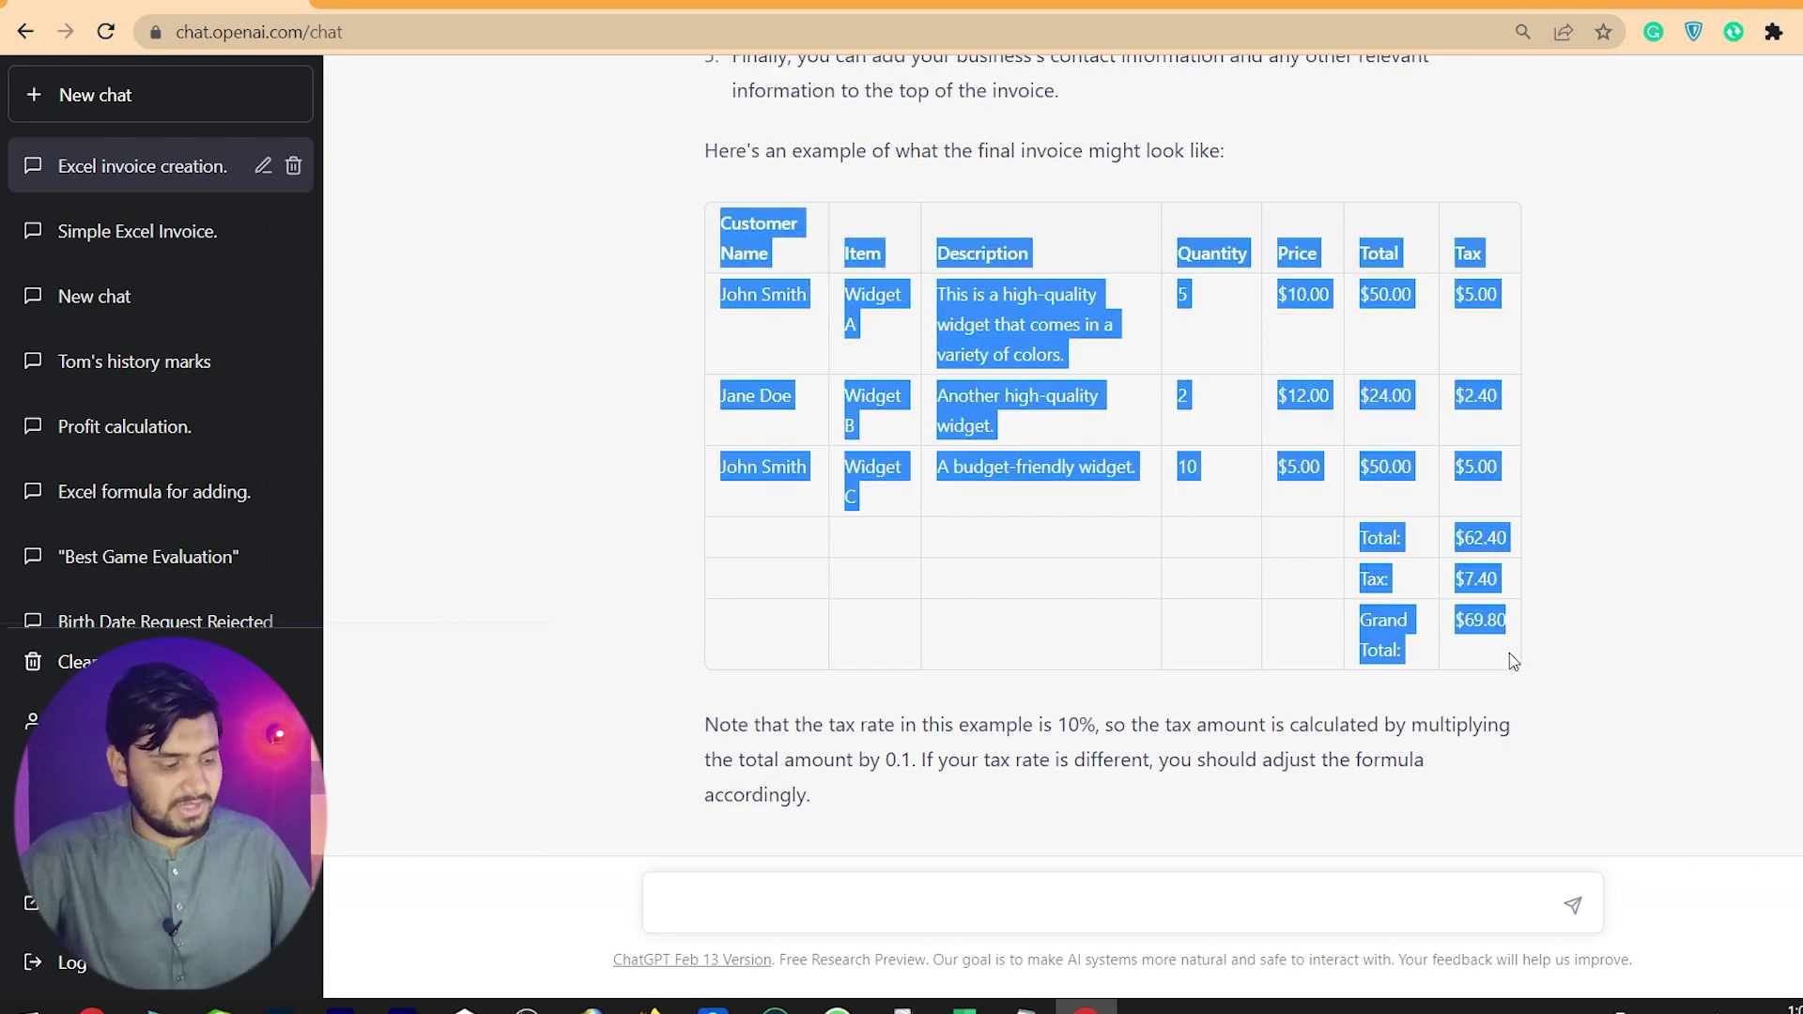
click(963, 1009)
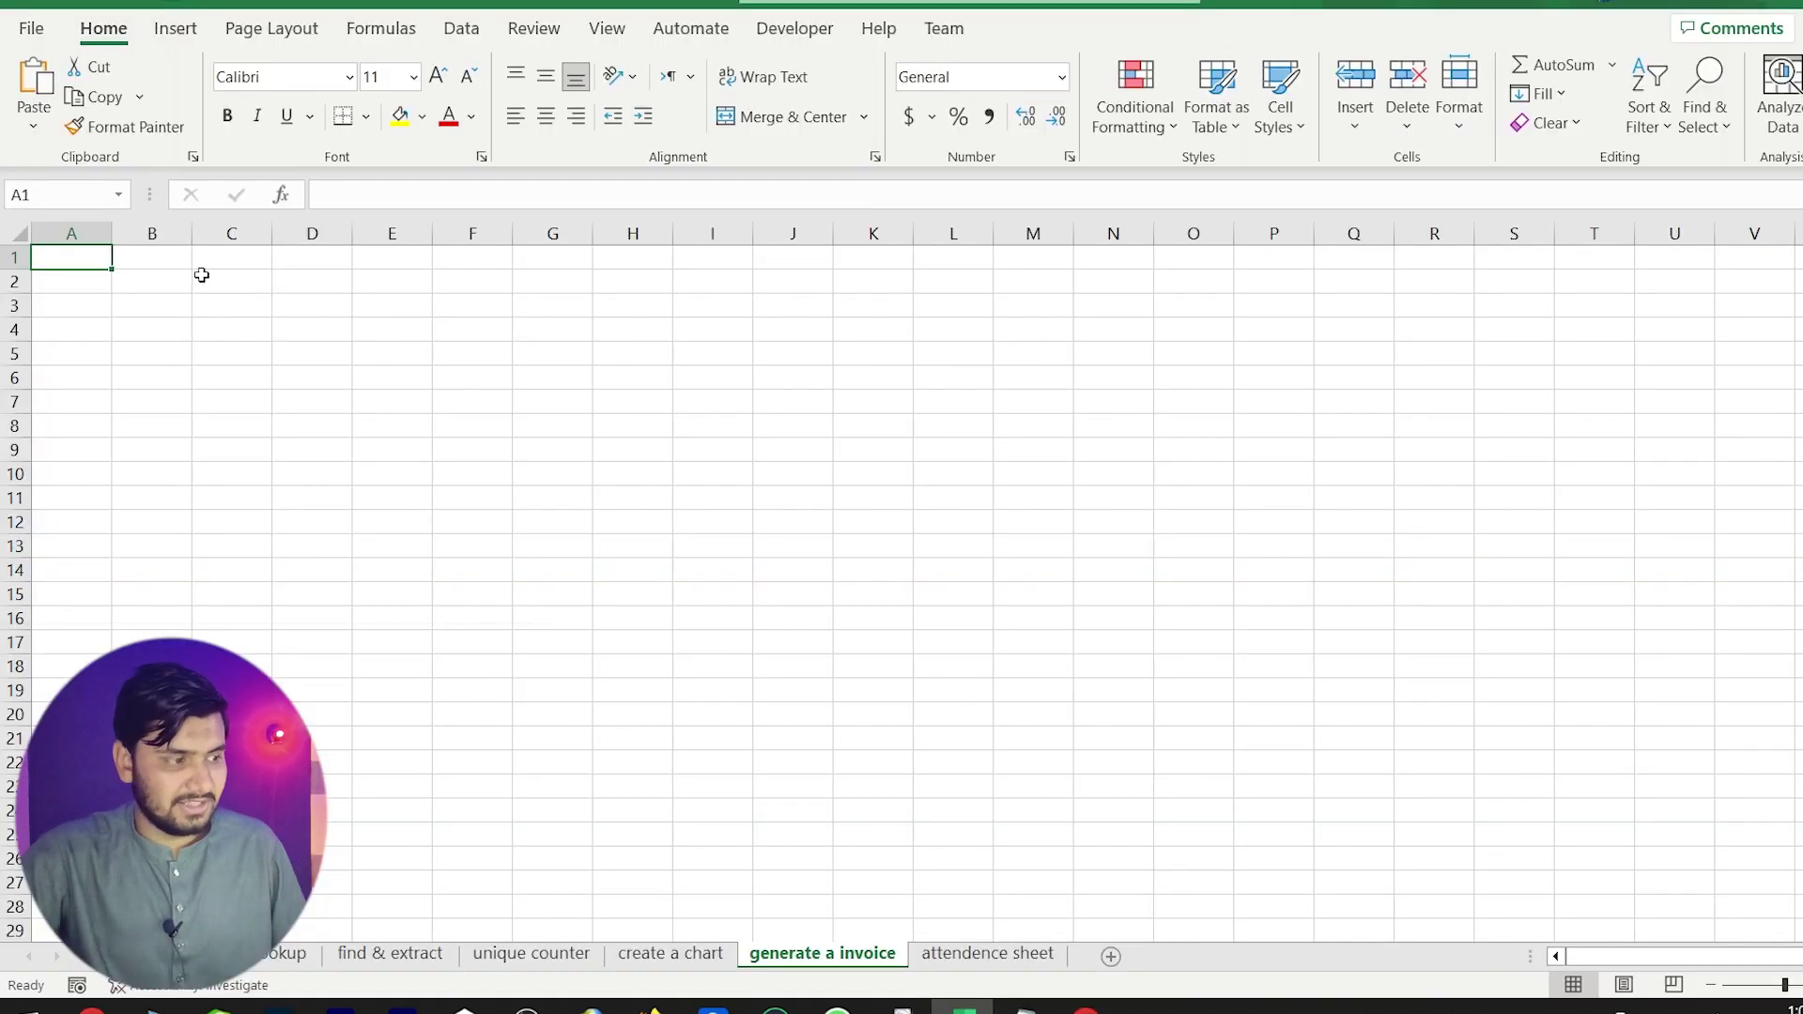
Paste ChatGPT's example invoice table at A1 of the invoice sheet and check the first row's values.
text(Customer Name	Item	Description	Quantity	Price	Total	Tax John Smith	Widget A	This is a high-quality widget that comes in a variety of colors.	5	$10.00	$50.00	$5.00 Jane Doe	Widget B	Another high-quality widget.	2	$12.00	$24.00	$2.40 John Smith	Widget C	A budget-friendly widget.	10	$5.00	$50.00	$5.00 					Total:	$62.40 					Tax:	$7.40 					Grand Total:	$69.80)
click(788, 653)
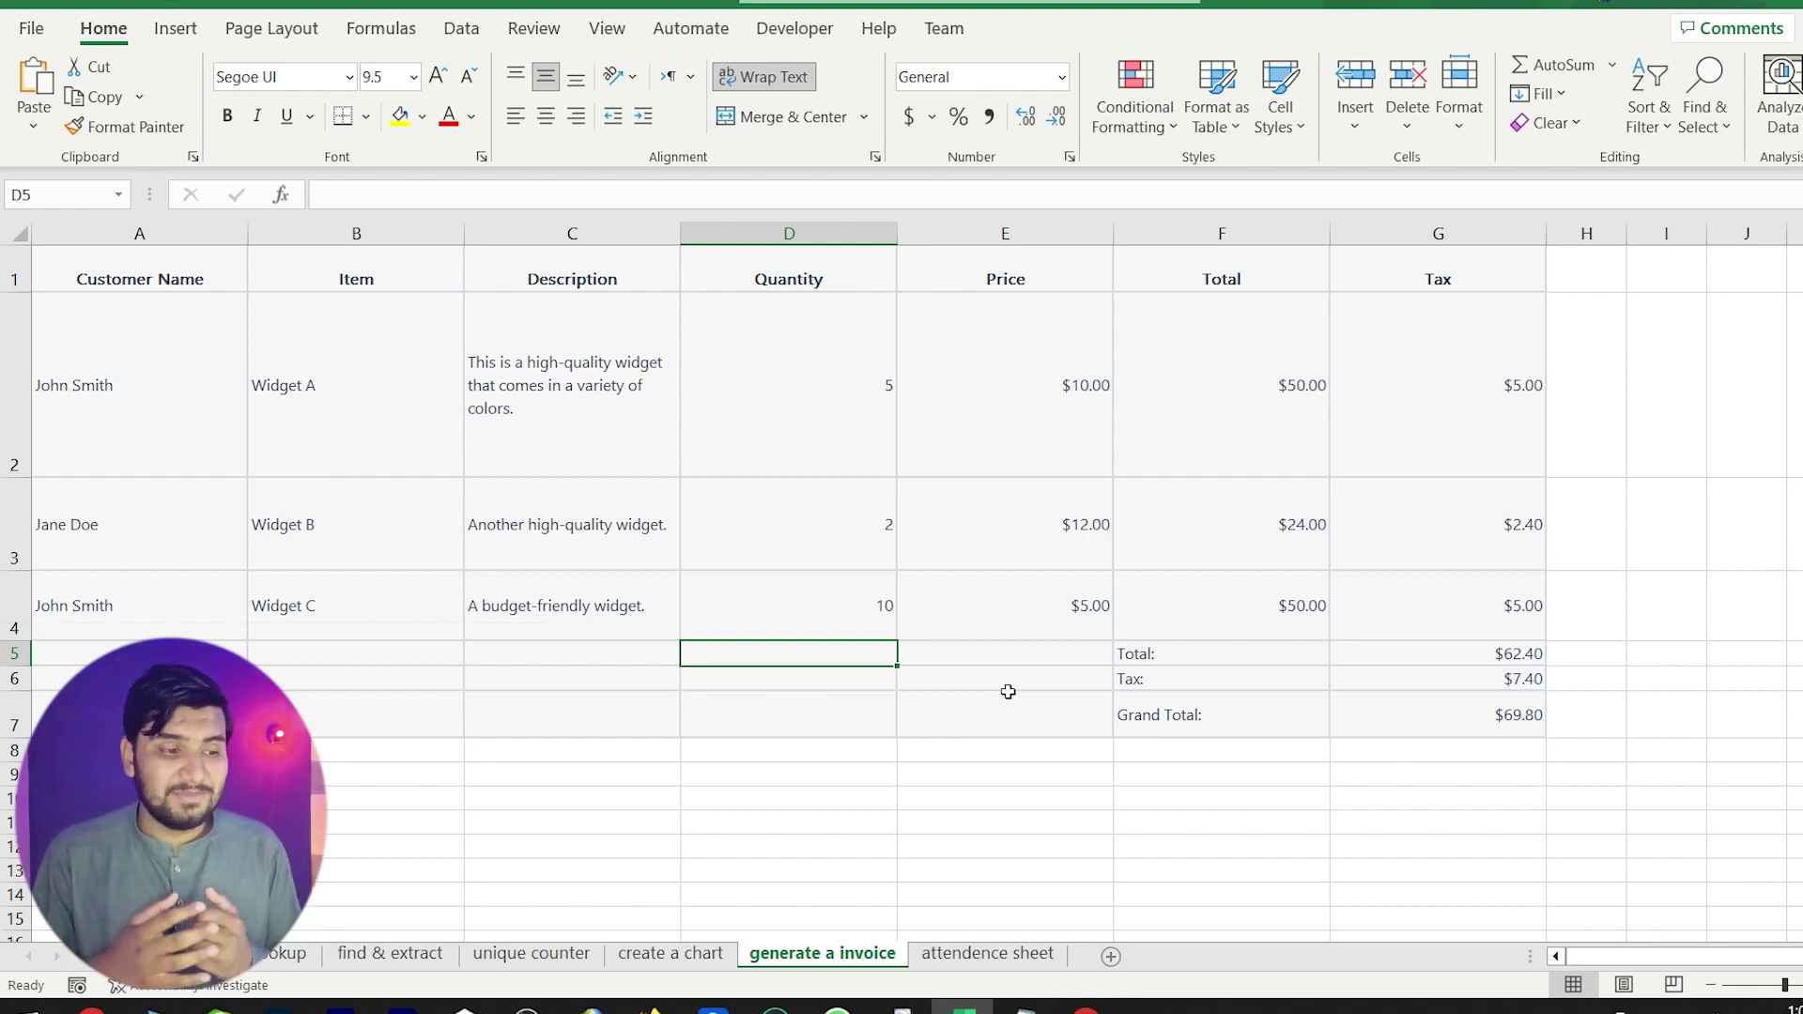
click(1039, 413)
key(Right)
key(Right)
key(Right)
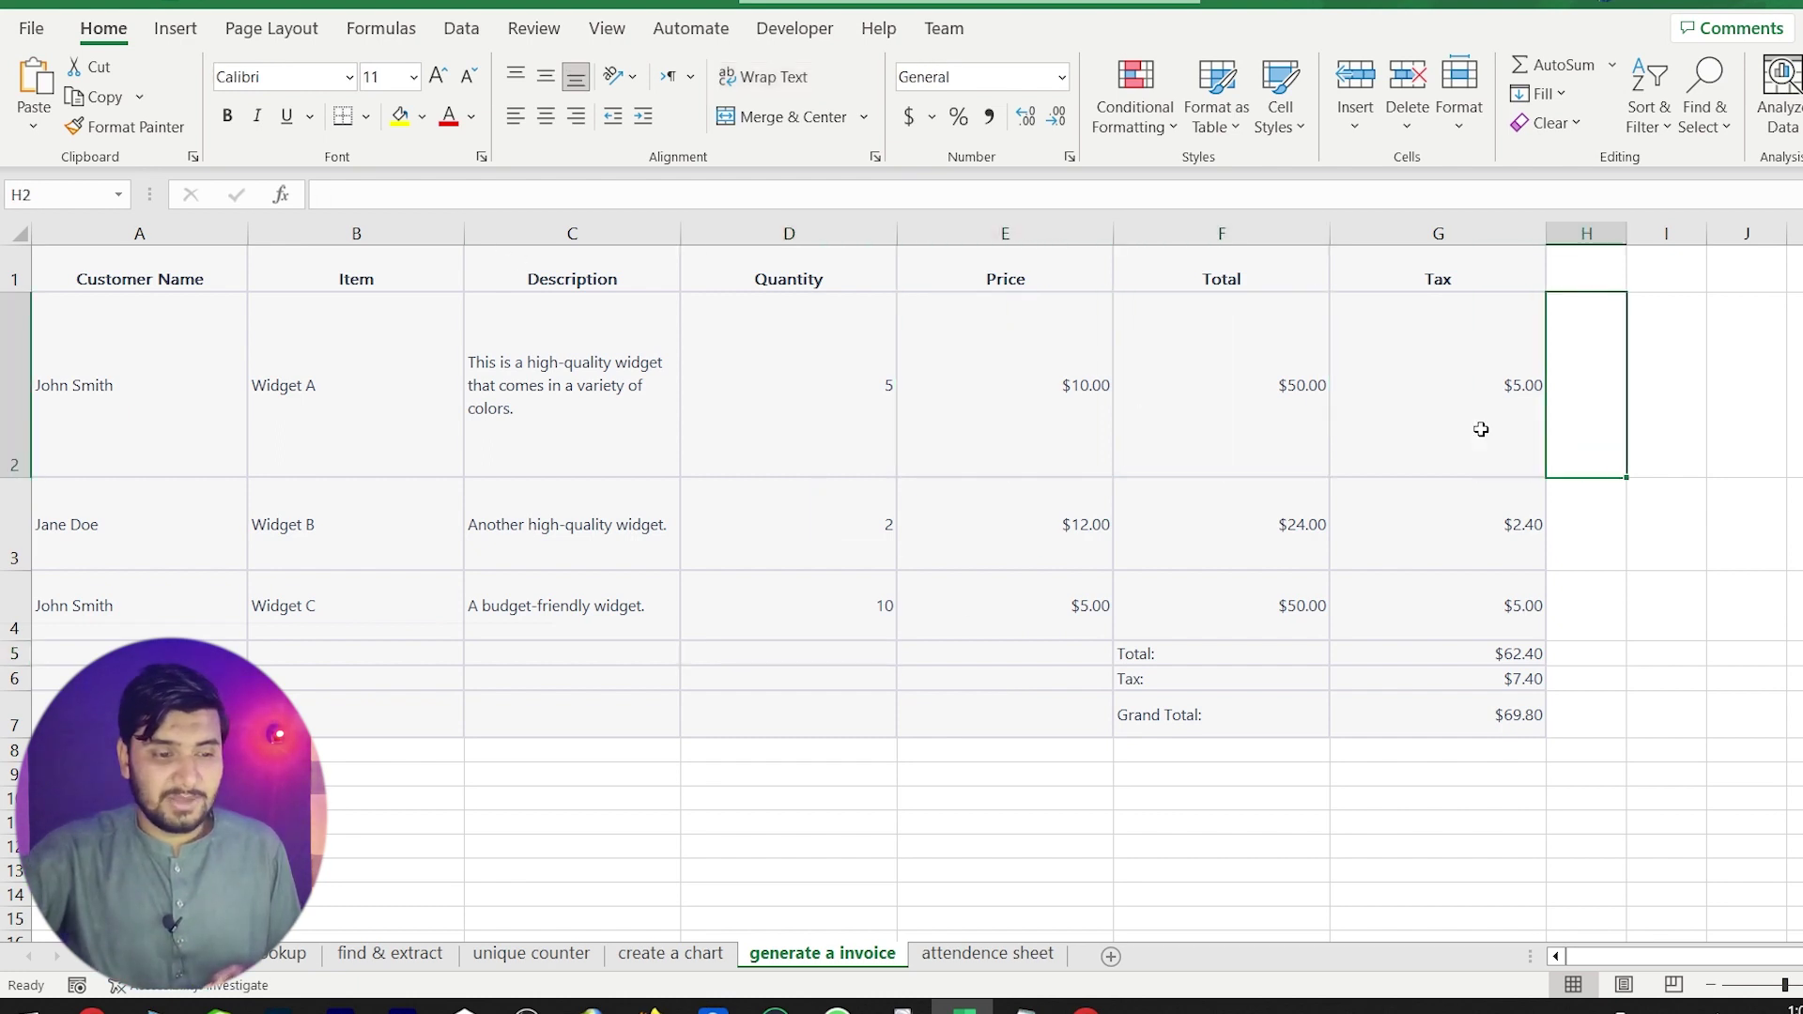
key(Left)
Check whether the Price, Total and Tax cells ($24.00, $50.00, $5.00) hold formulas.
click(1442, 509)
click(1189, 535)
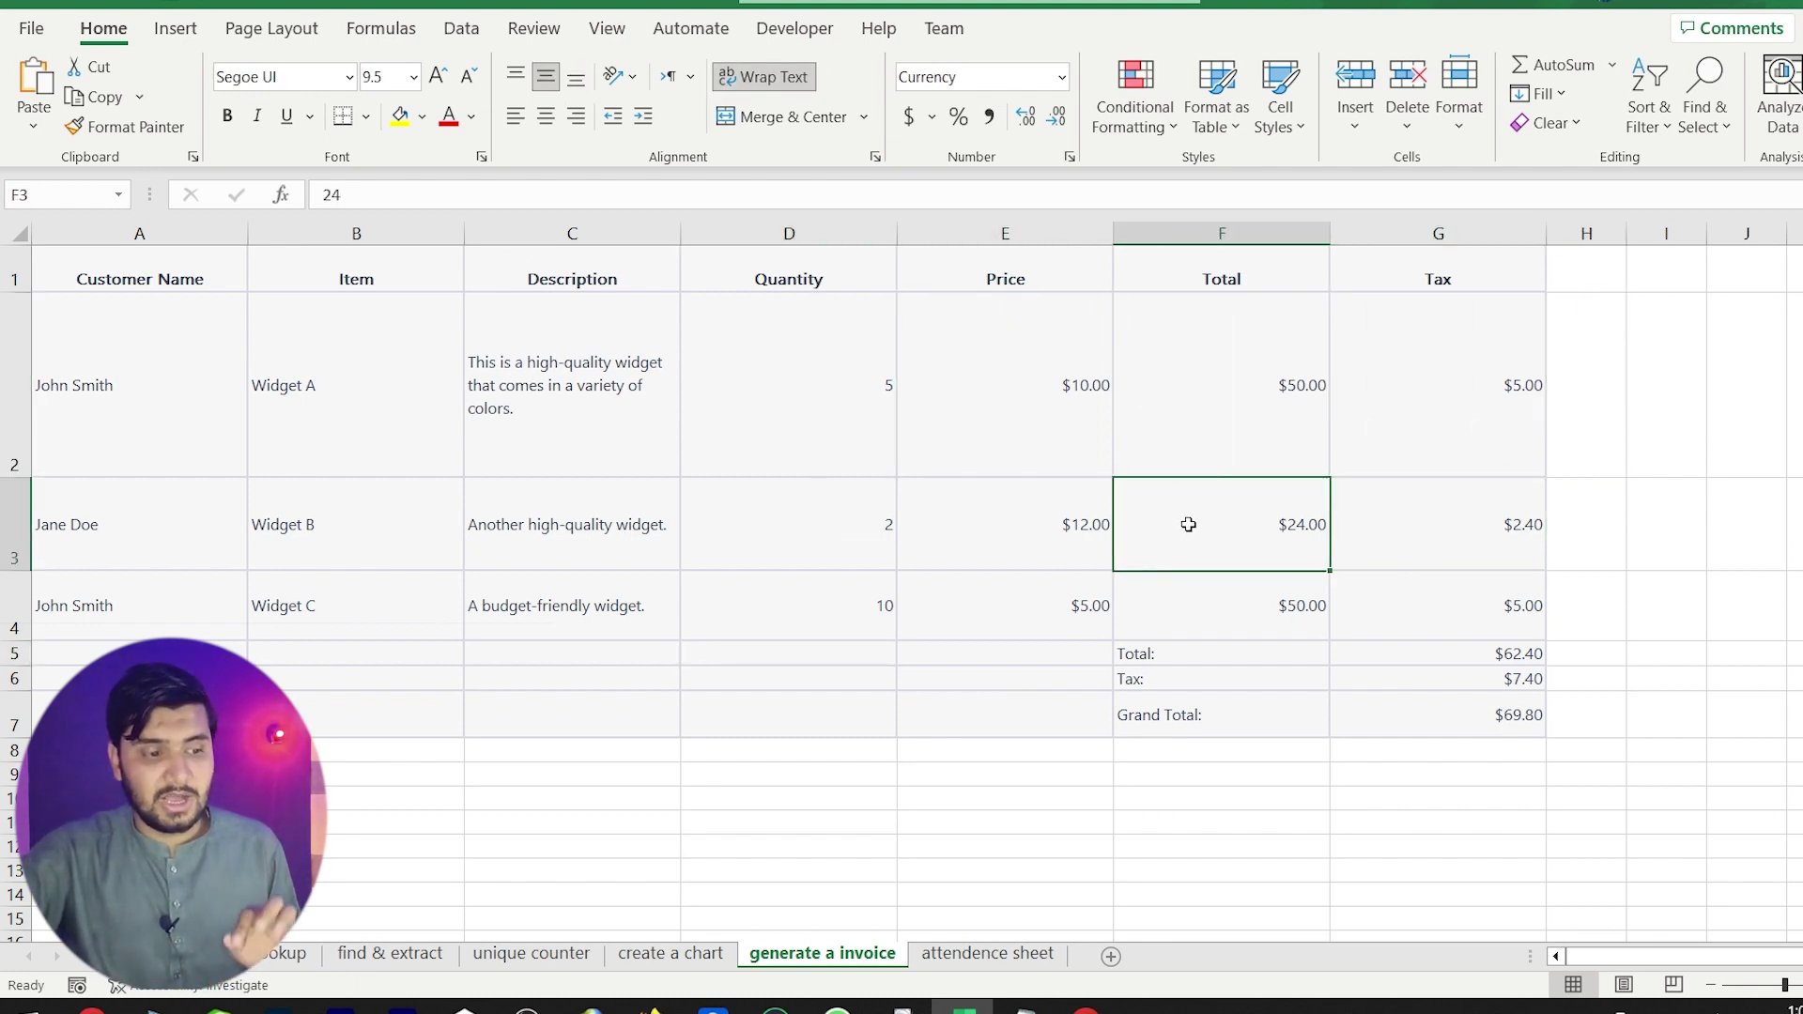
click(1086, 528)
click(1011, 389)
click(1310, 352)
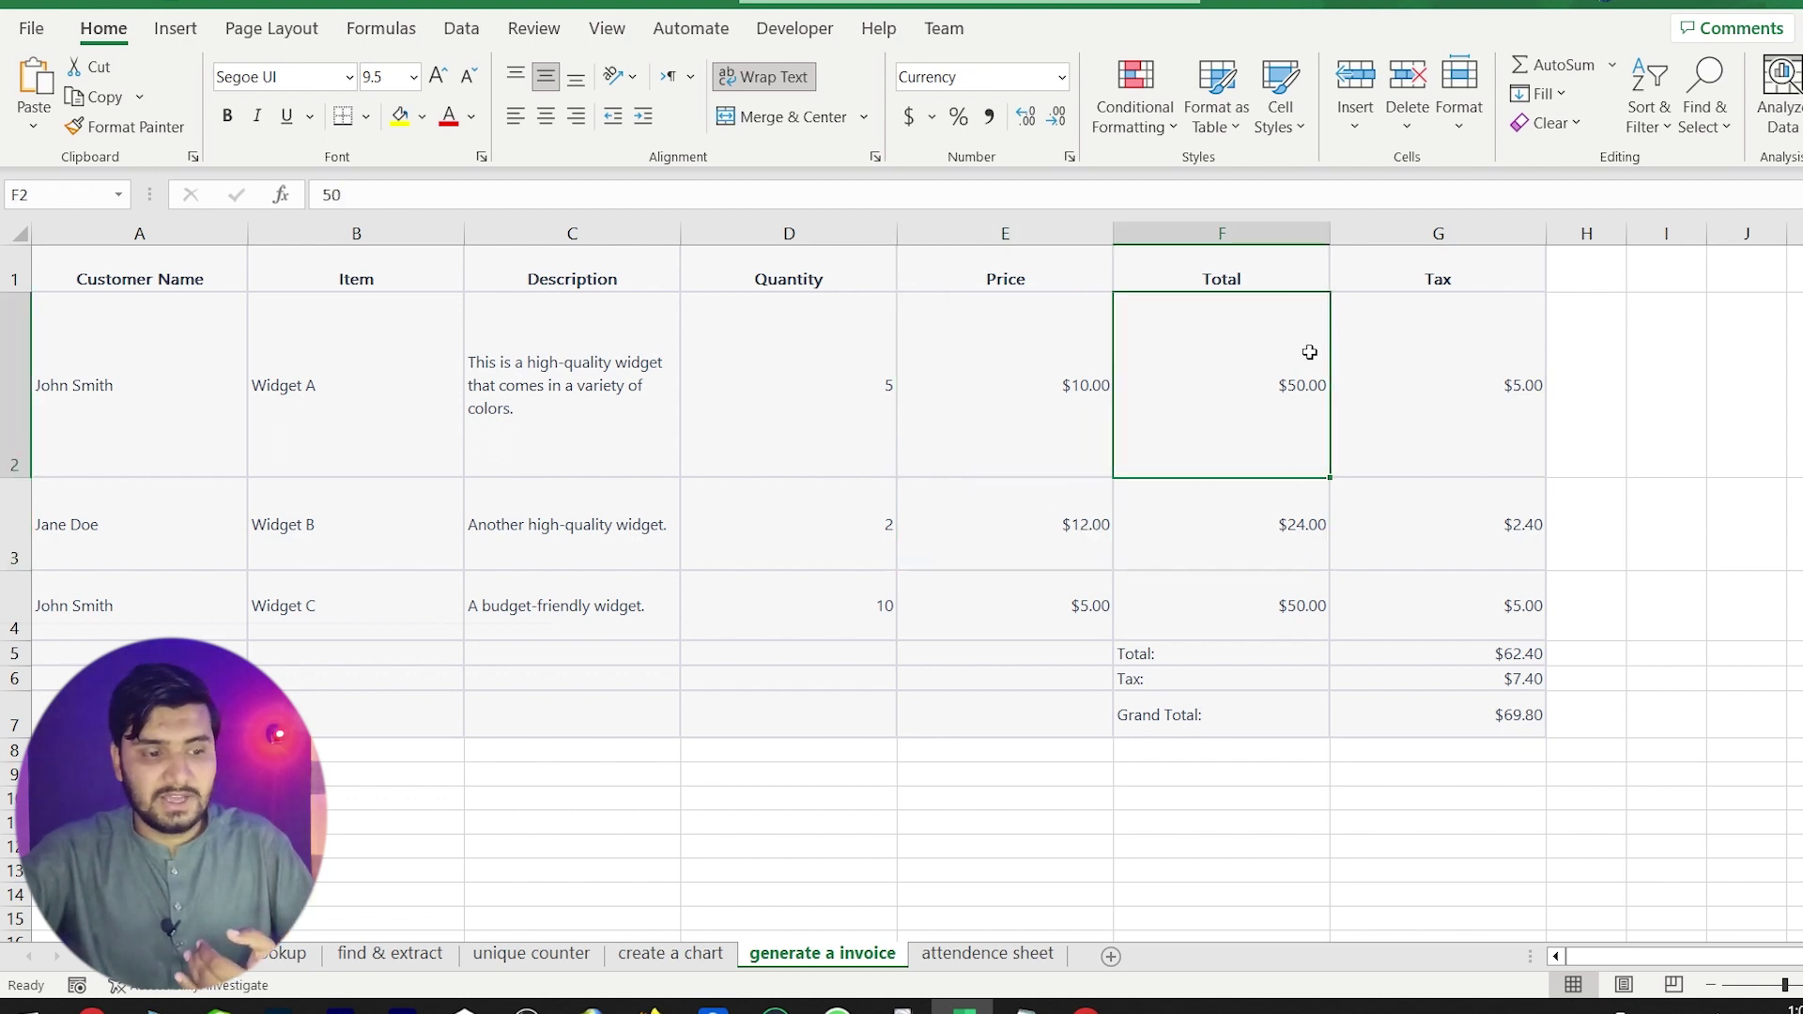
click(1476, 360)
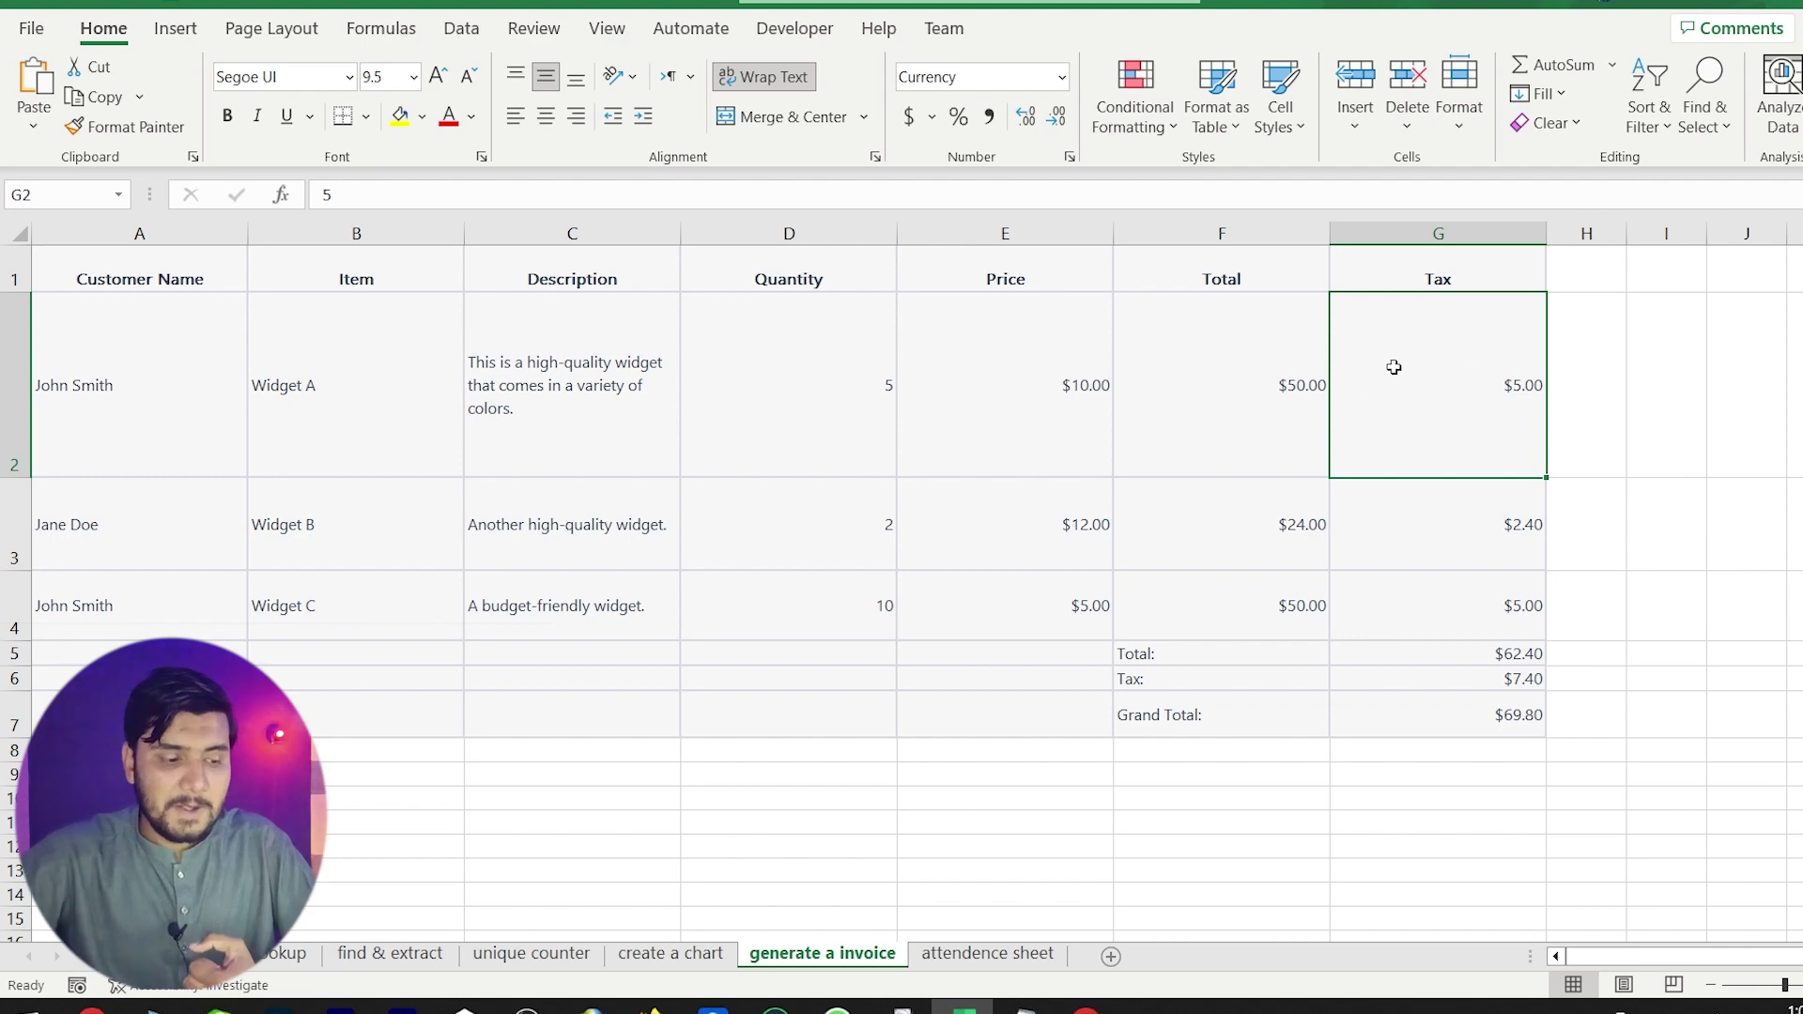
click(1086, 1007)
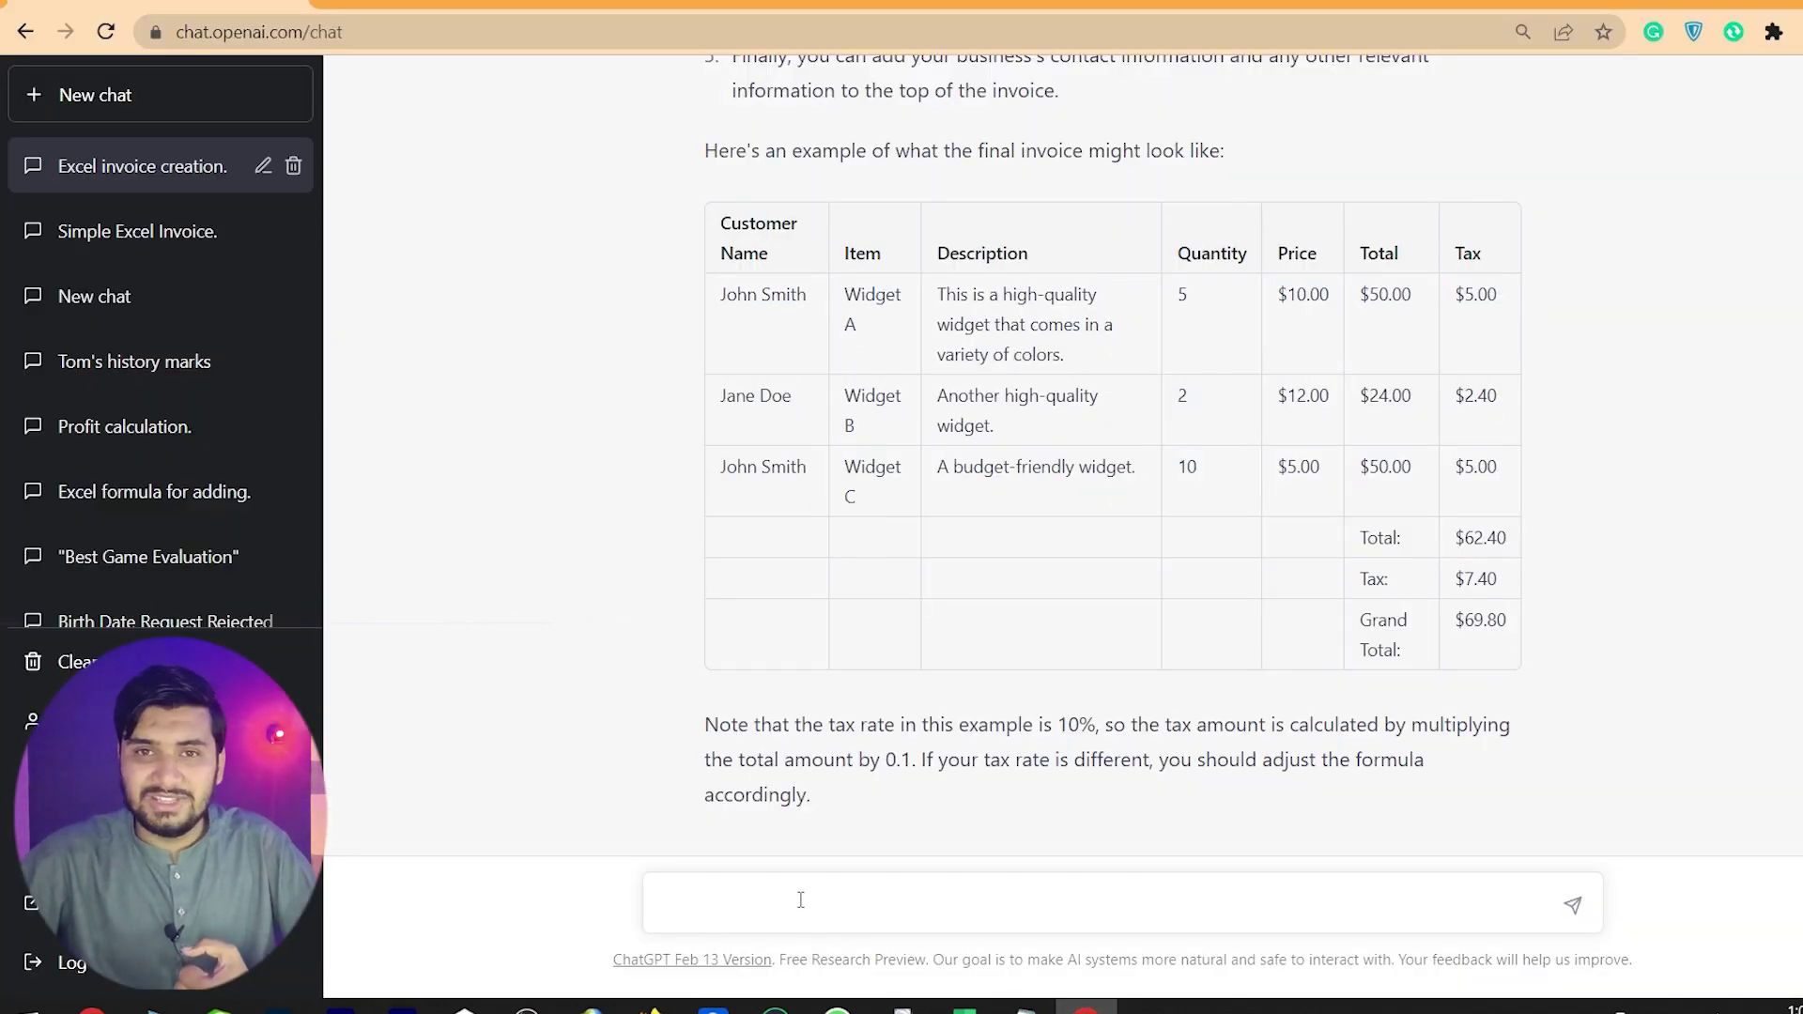
Ask ChatGPT to 'give all formulas of this table' and scroll to its formula list, e.g. =D2*E2.
text(give all formulas of this table)
key(Return)
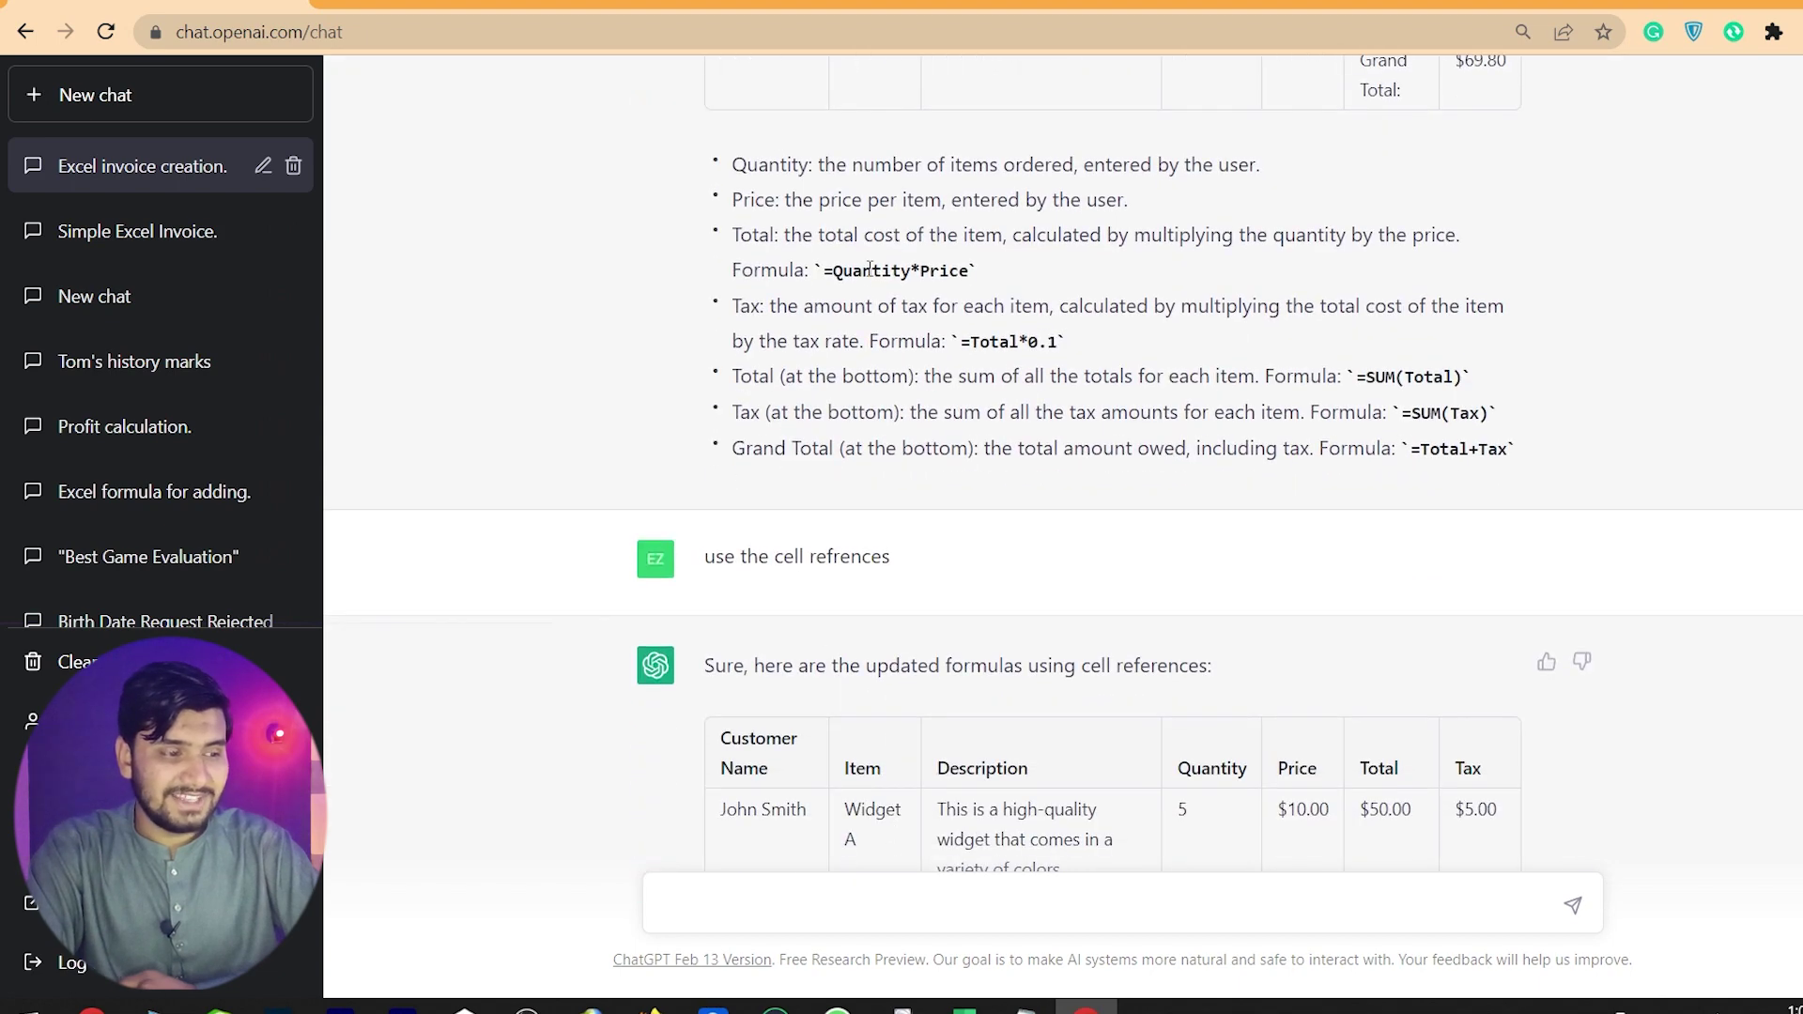
double_click(871, 269)
double_click(942, 269)
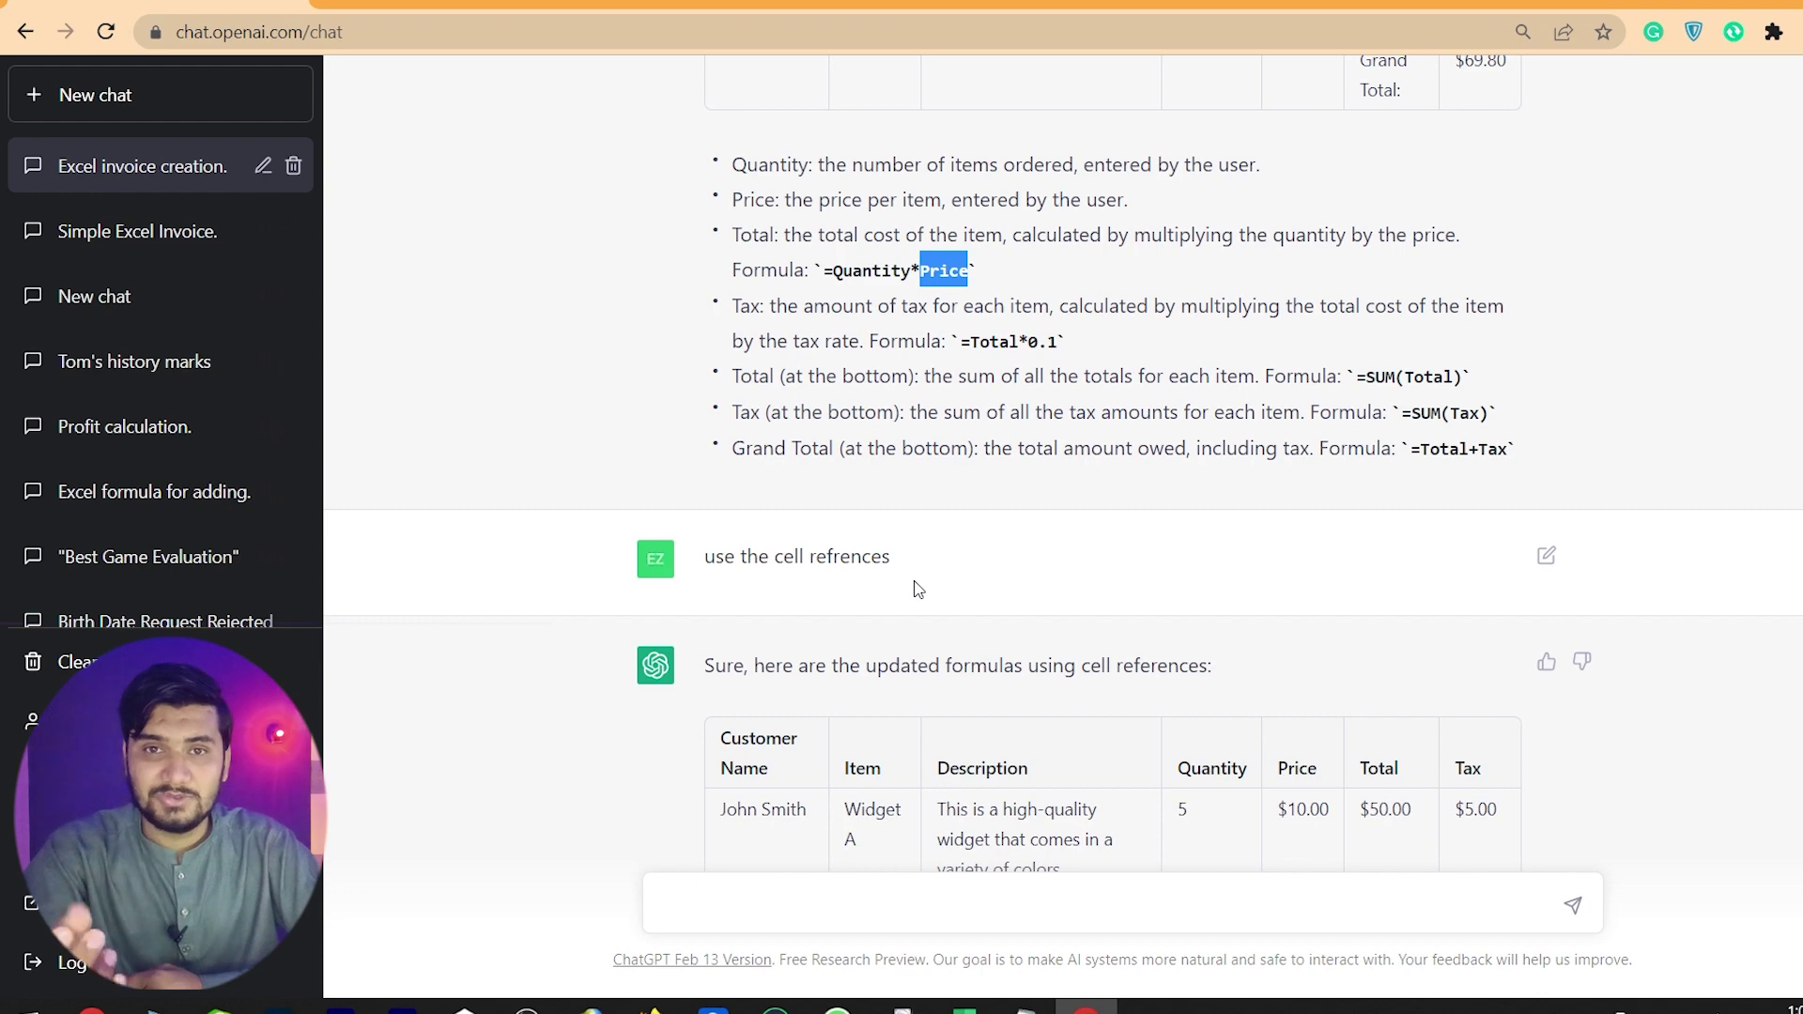
scroll(918, 589, down, 3)
scroll(918, 589, down, 5)
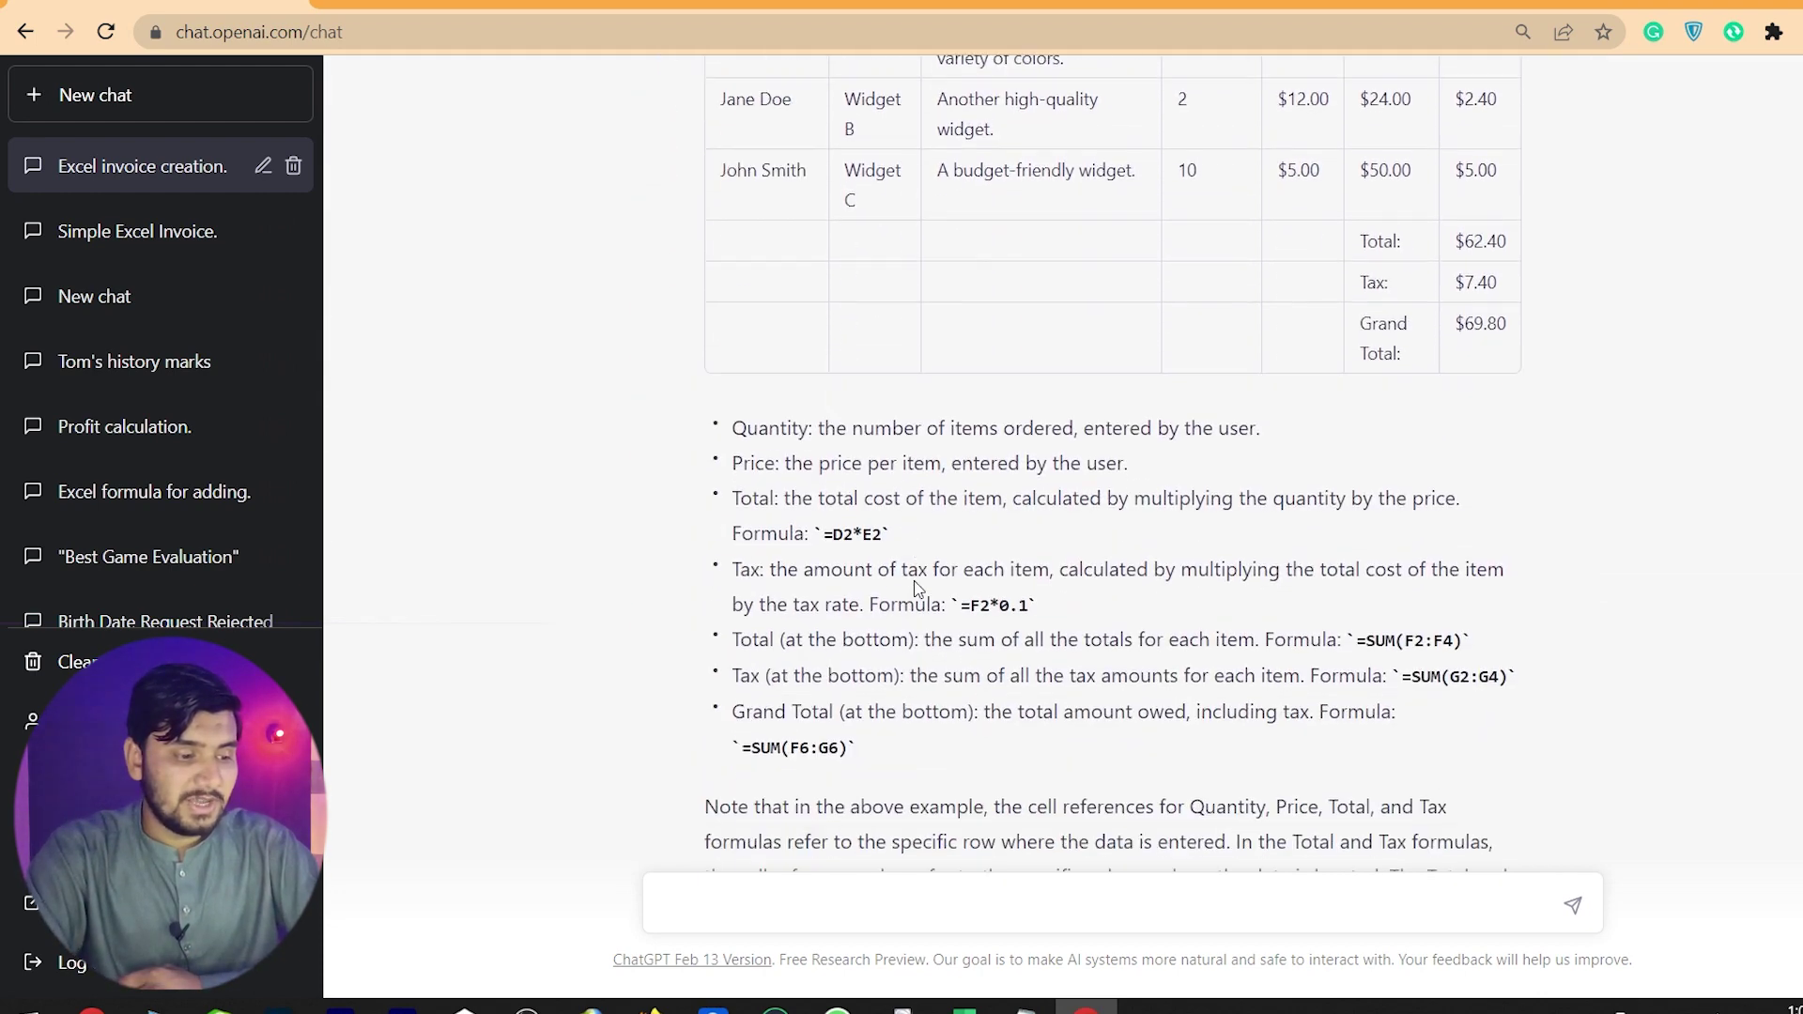
scroll(918, 589, down, 1)
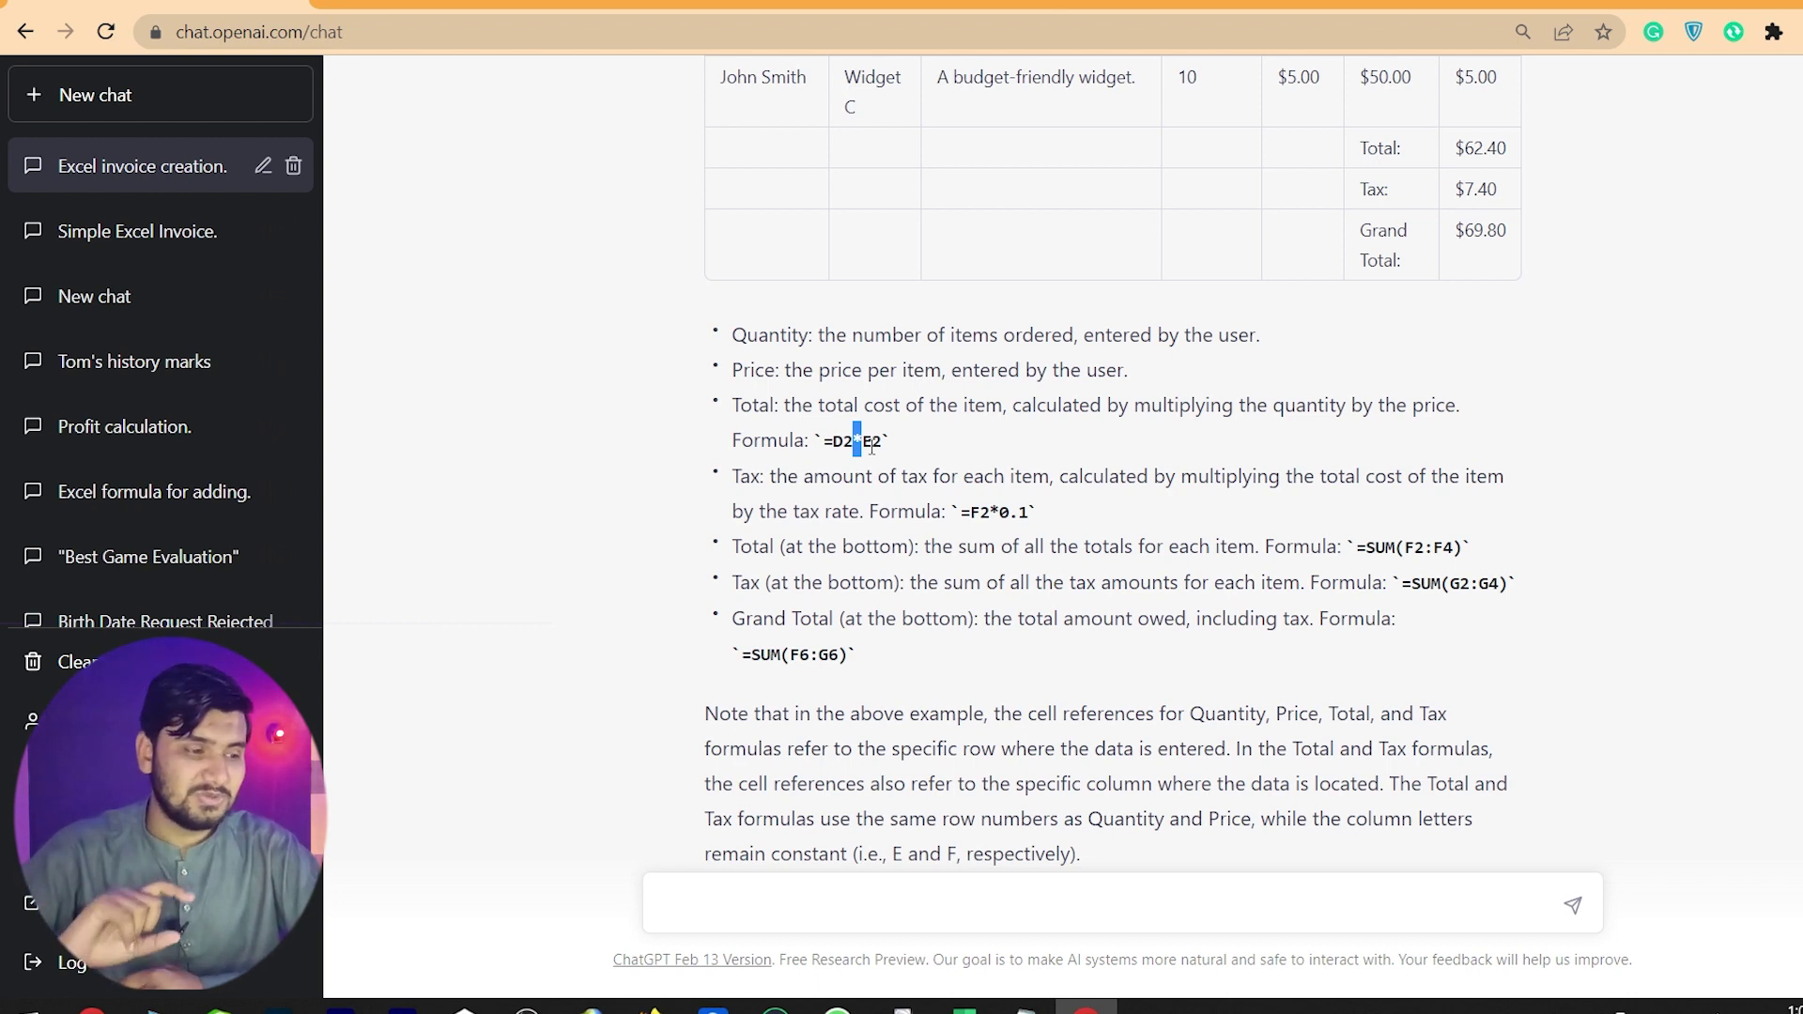
Copy ChatGPT's Total formula =D2*E2 and paste it into cell F2 of the invoice.
double_click(746, 402)
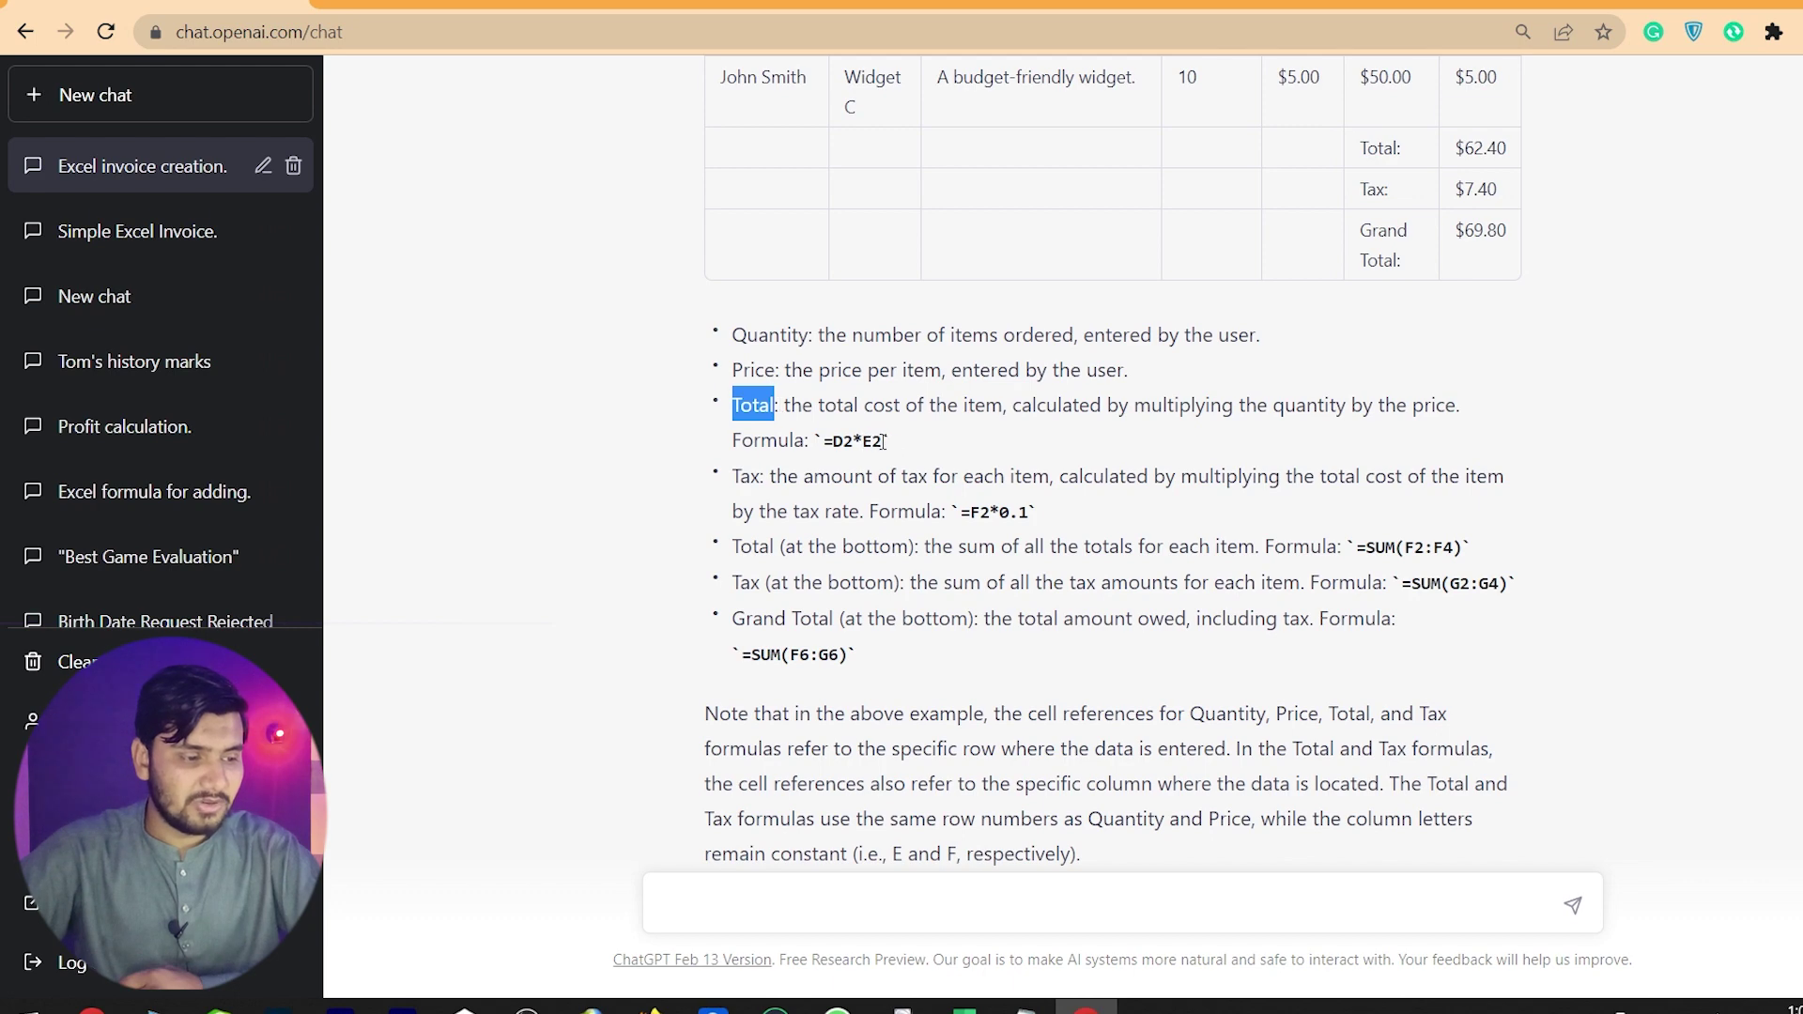
drag(883, 441, 833, 441)
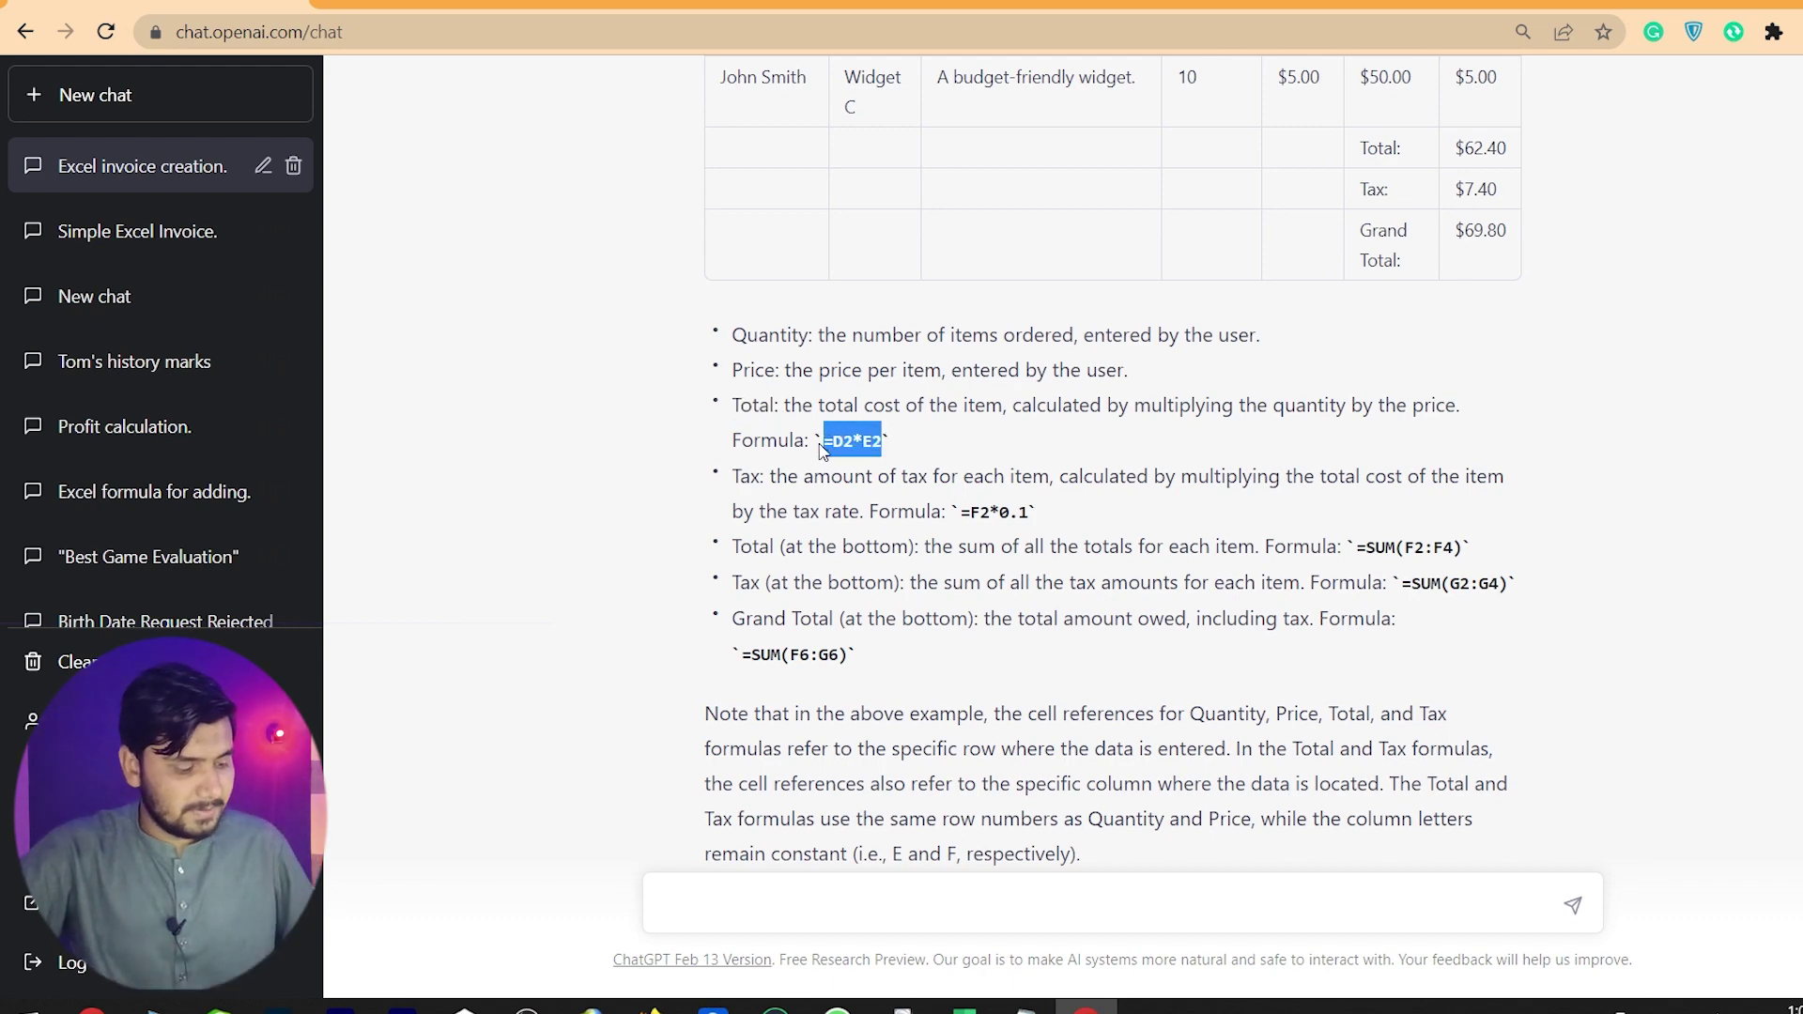
click(962, 1008)
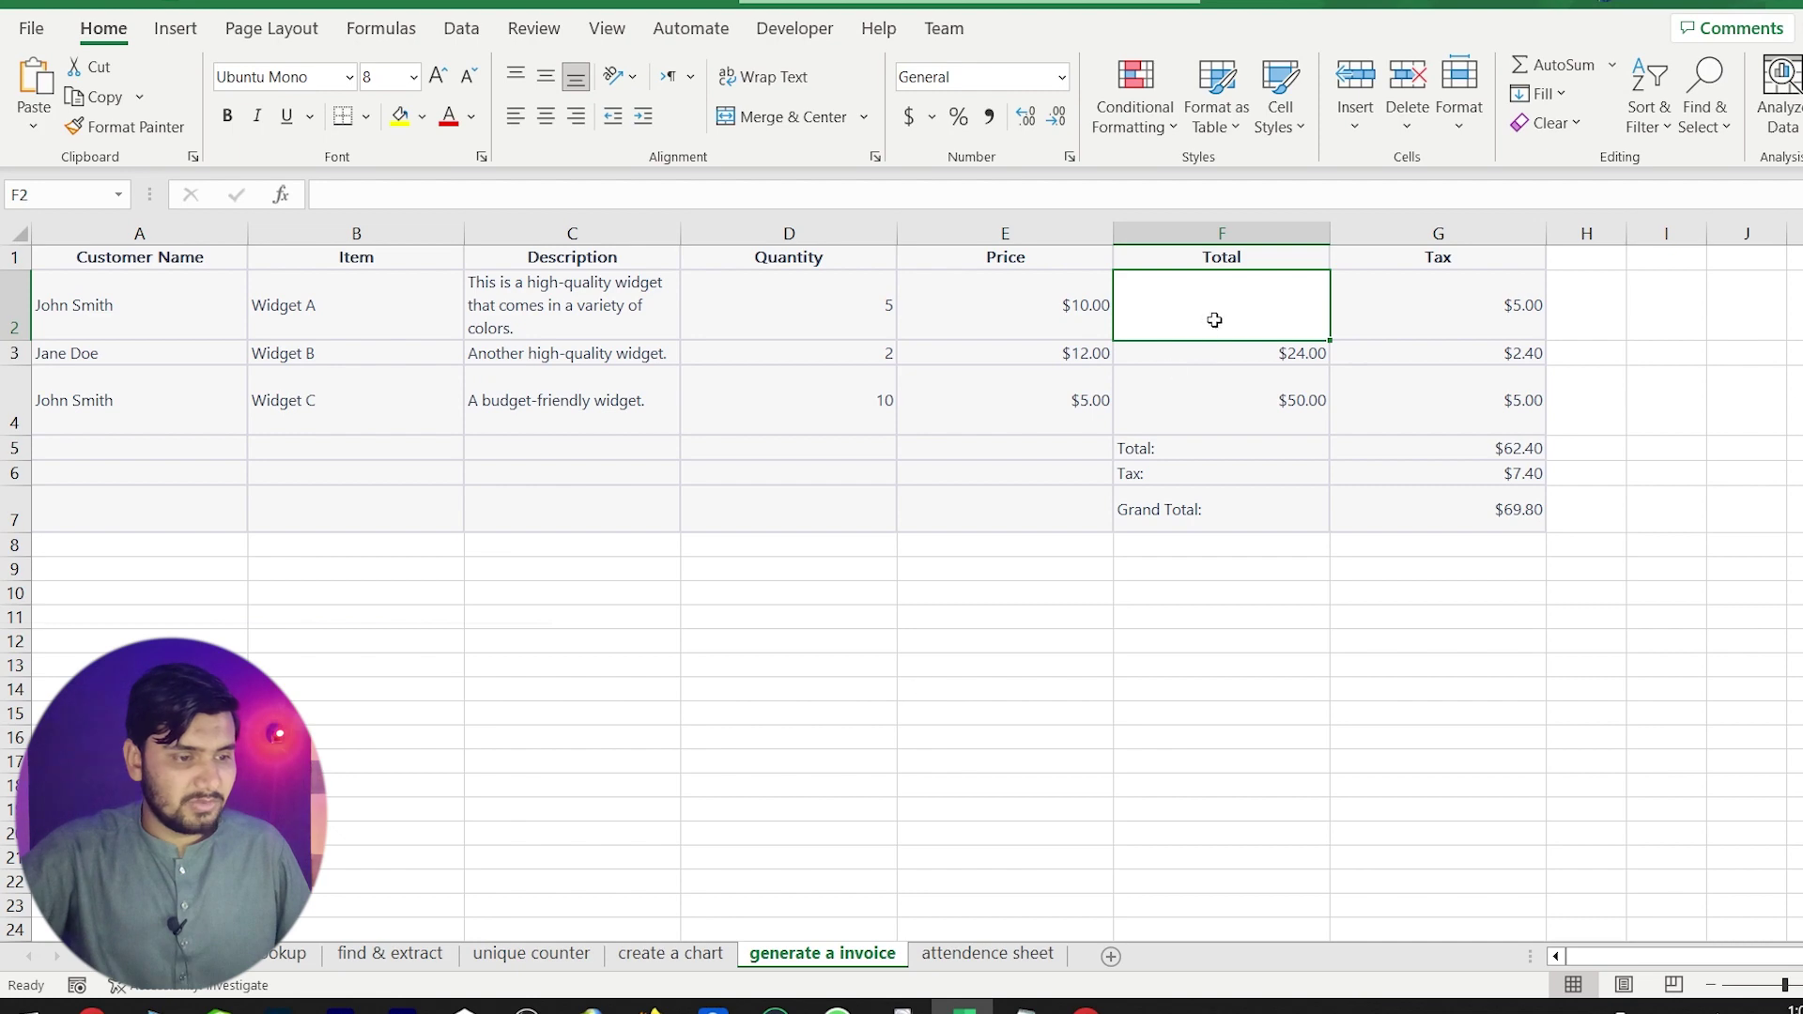
text(=D2*E2)
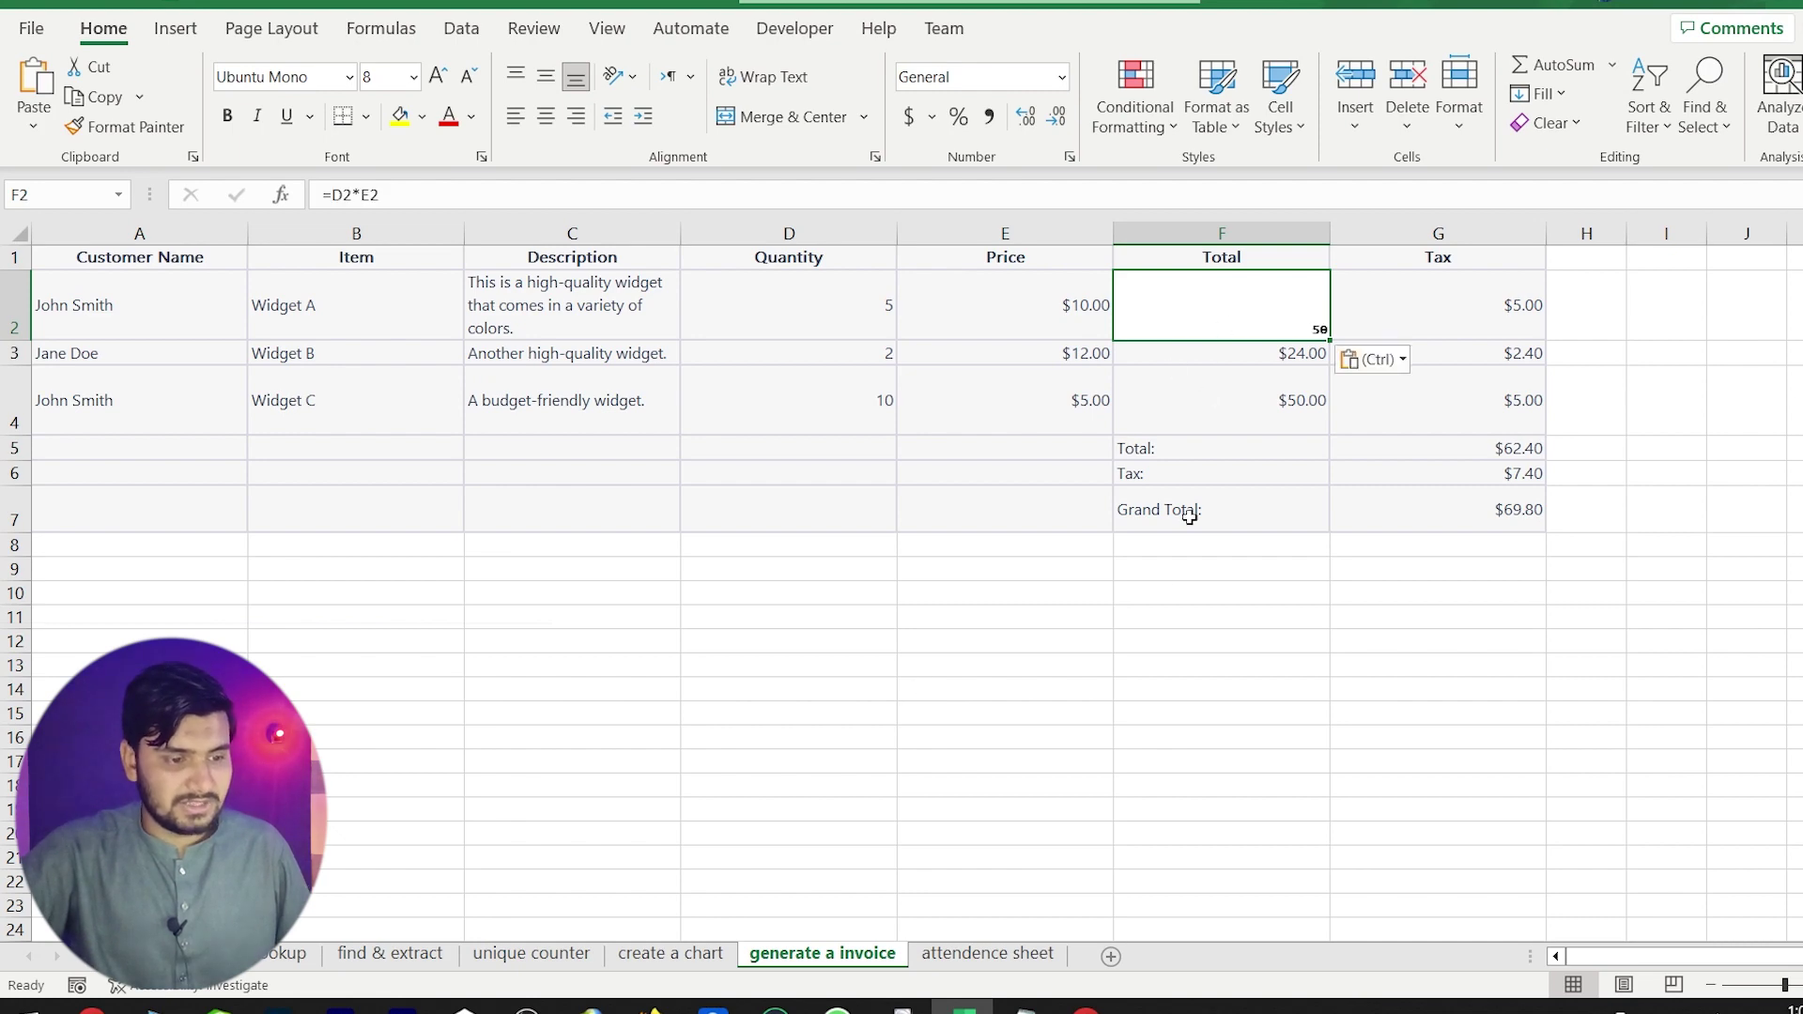
key(alt+Tab)
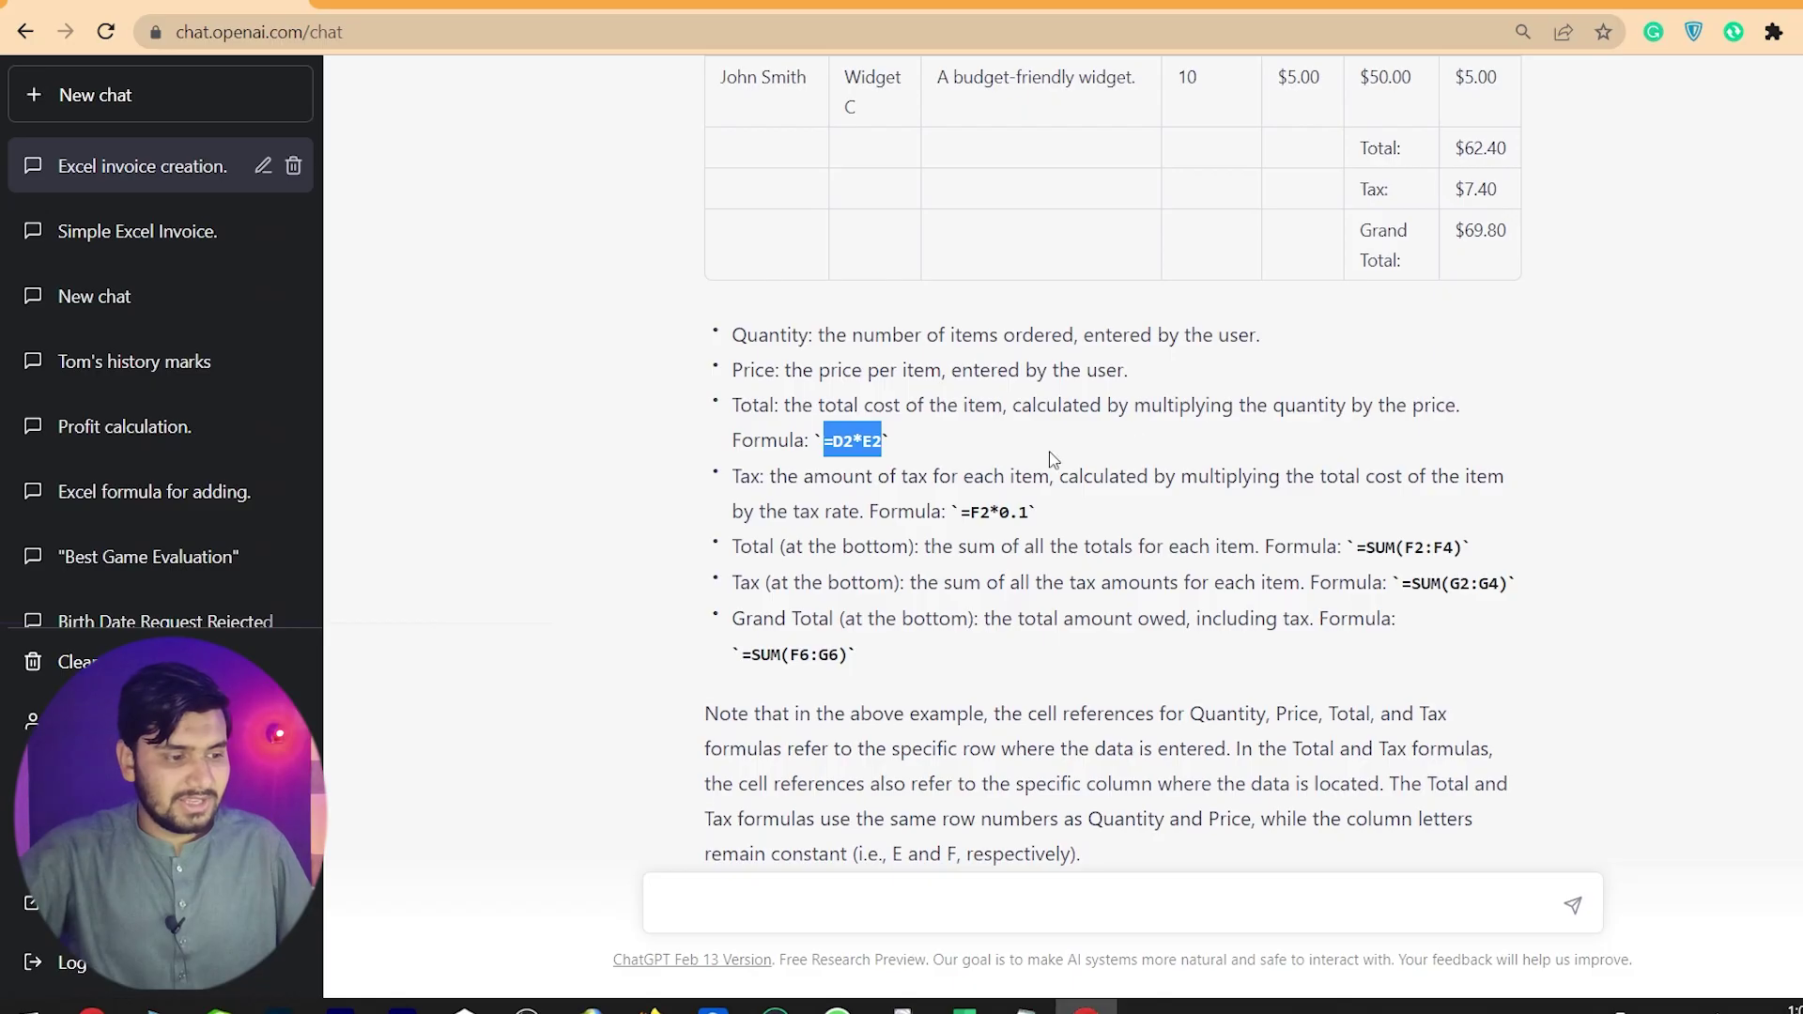
Copy the Tax formula =F2*0.1 from ChatGPT and paste it into G2, giving 5.
double_click(746, 478)
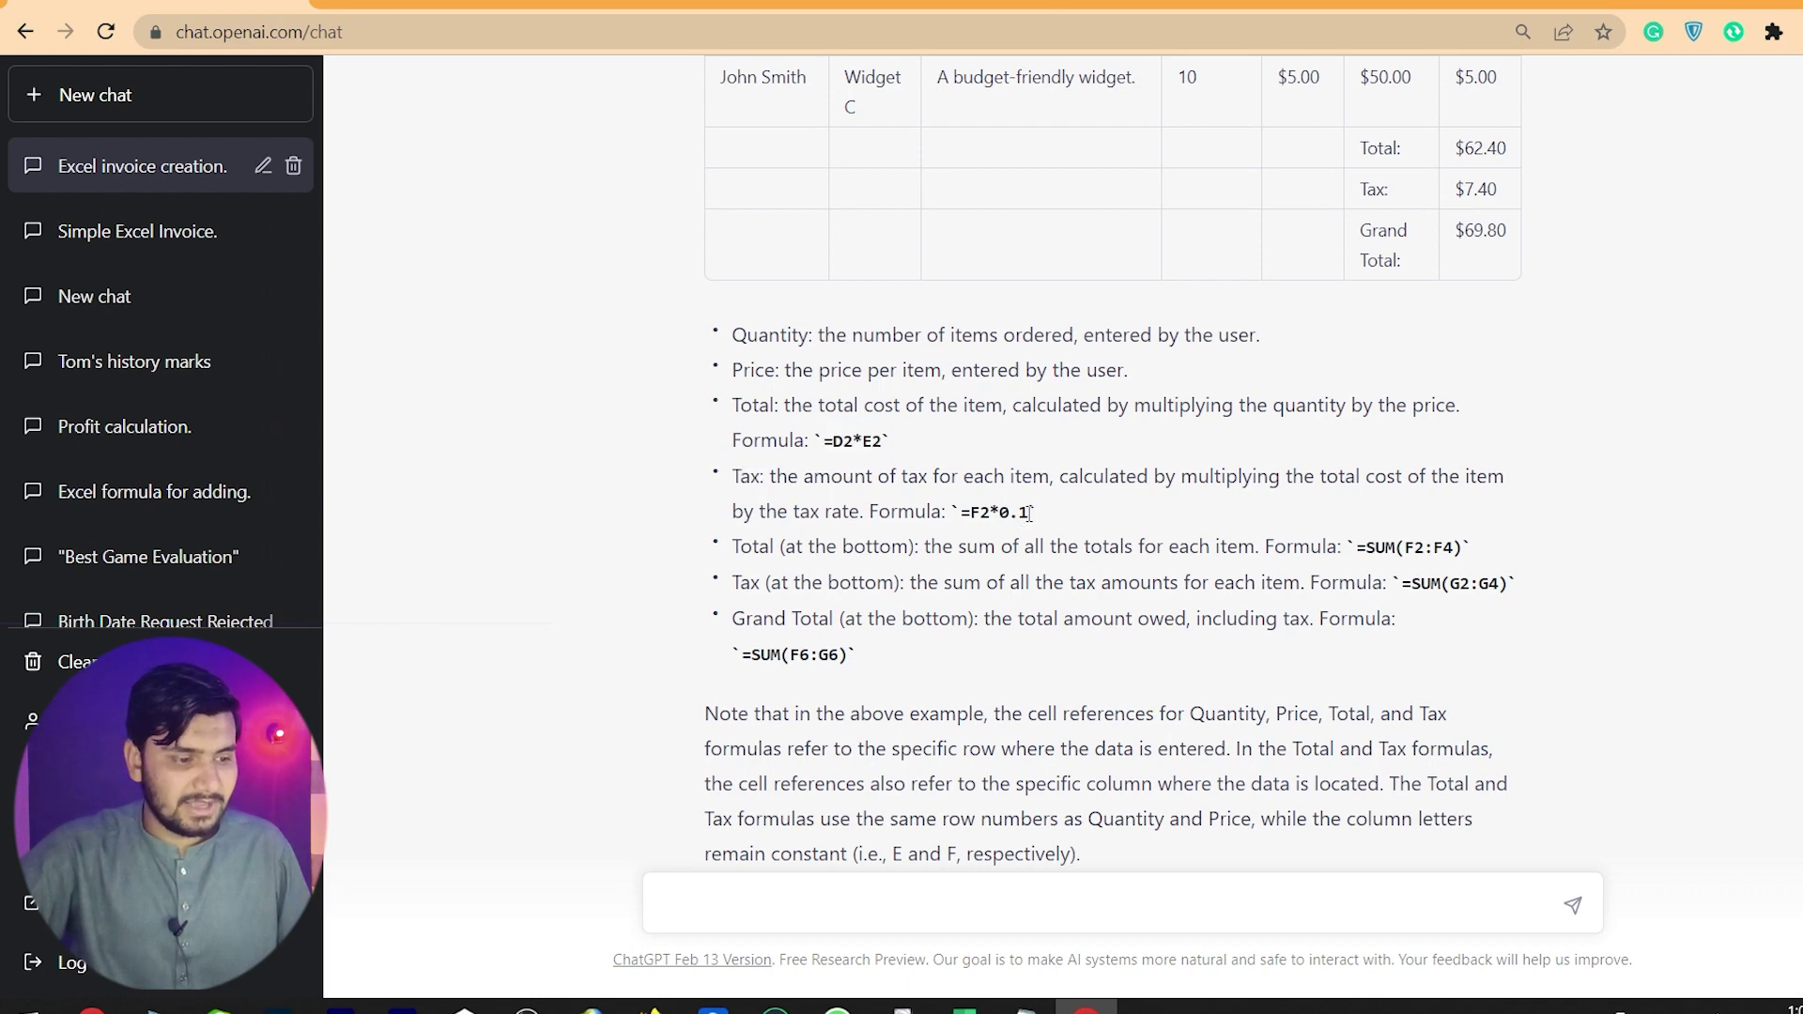
drag(1027, 515, 967, 508)
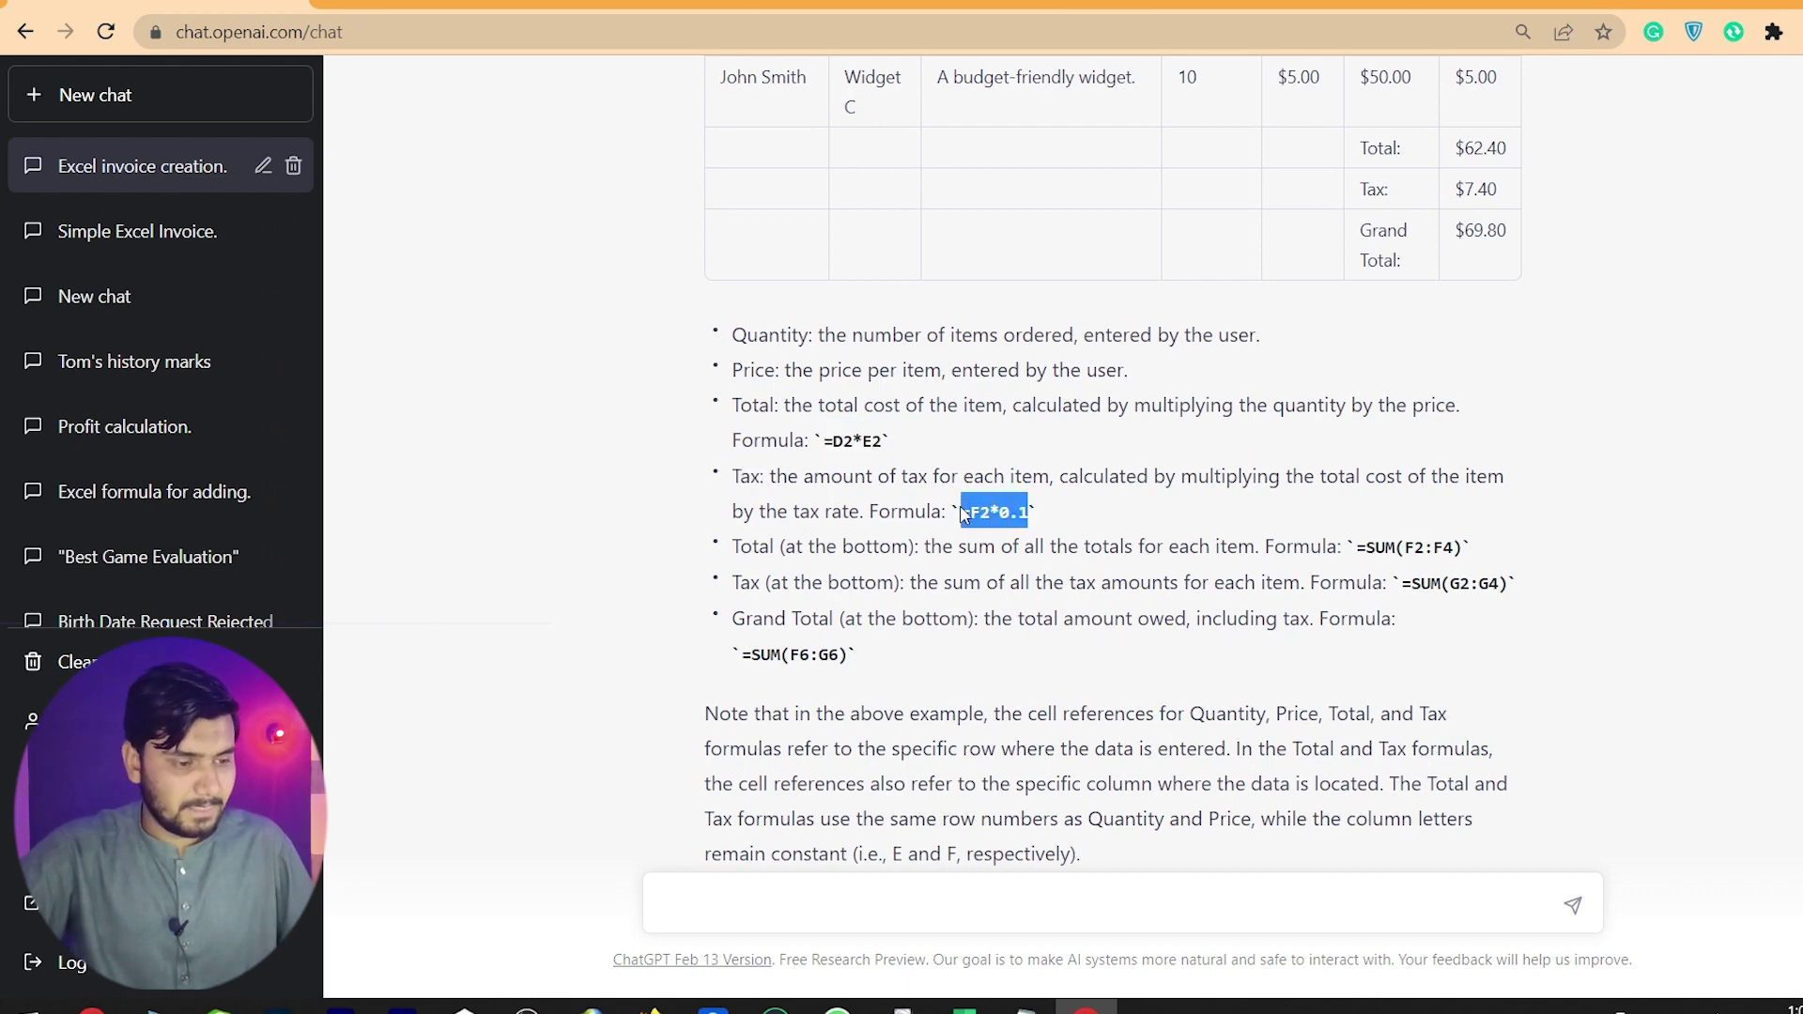
key(alt+Tab)
click(1495, 278)
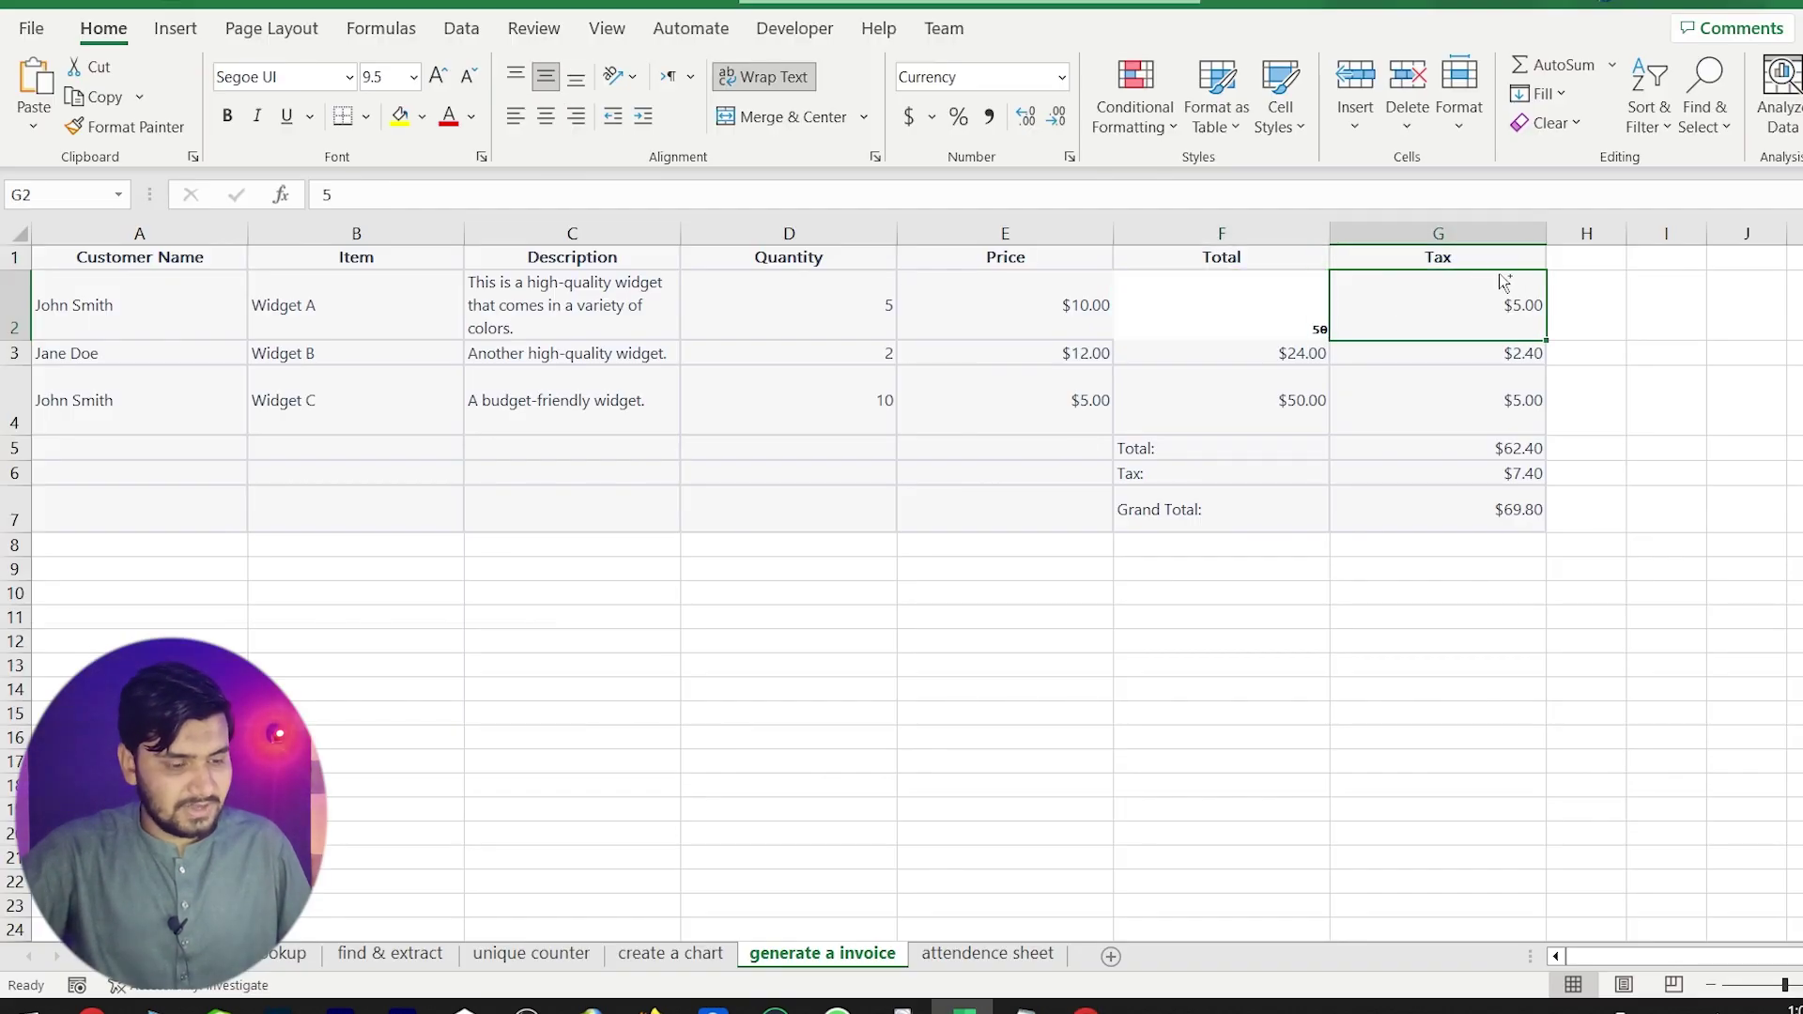
text(=F2*0.1)
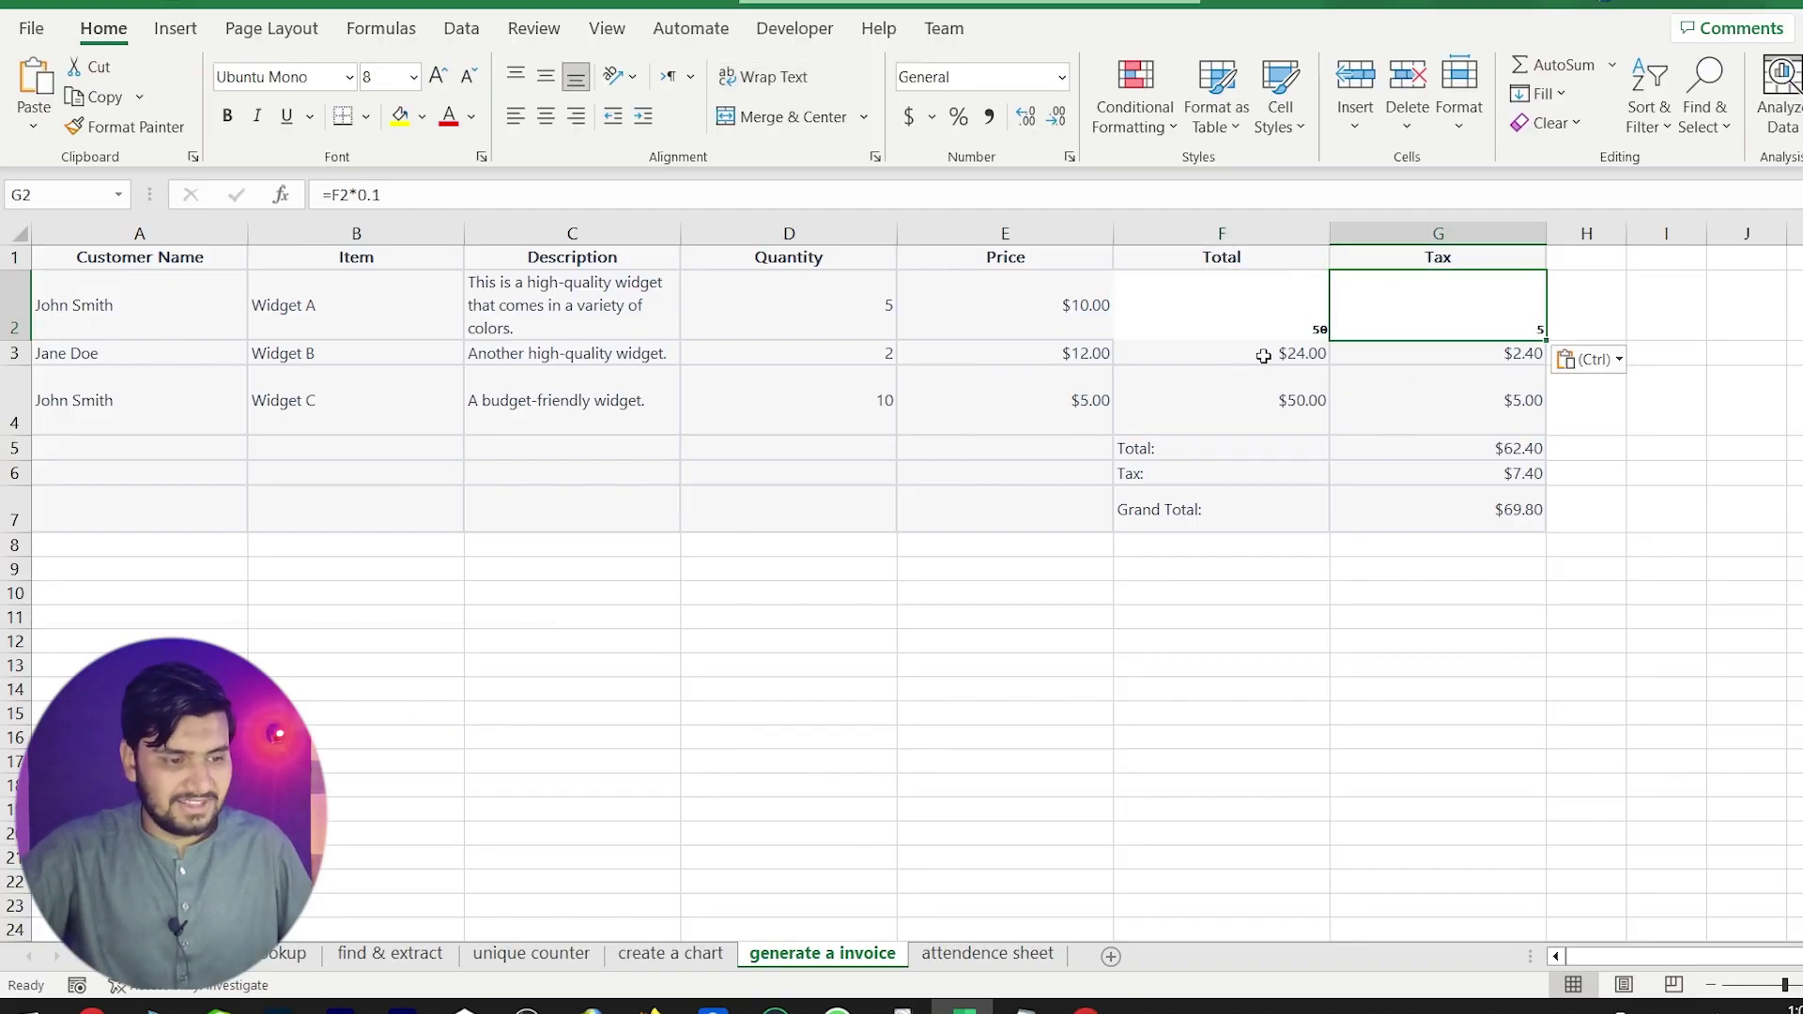
key(alt+Tab)
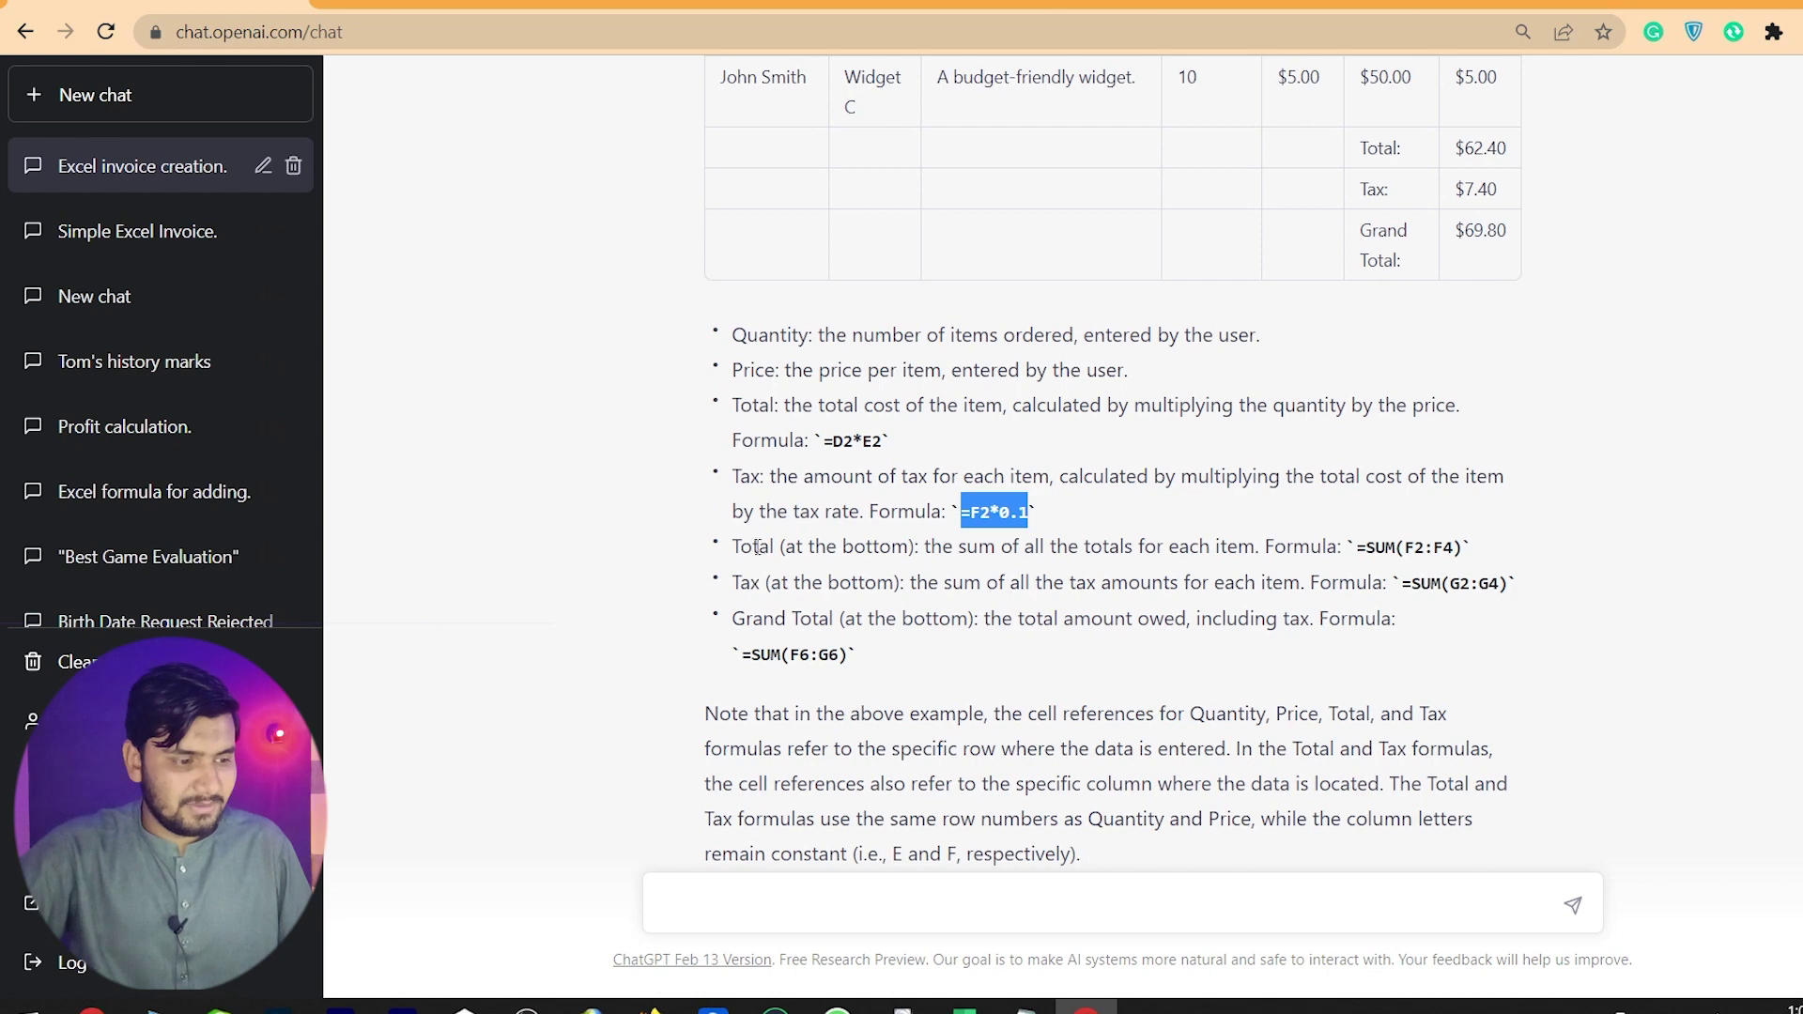
Select the invoice's Total amount cell G5 to receive a sum formula.
click(759, 547)
key(alt+Tab)
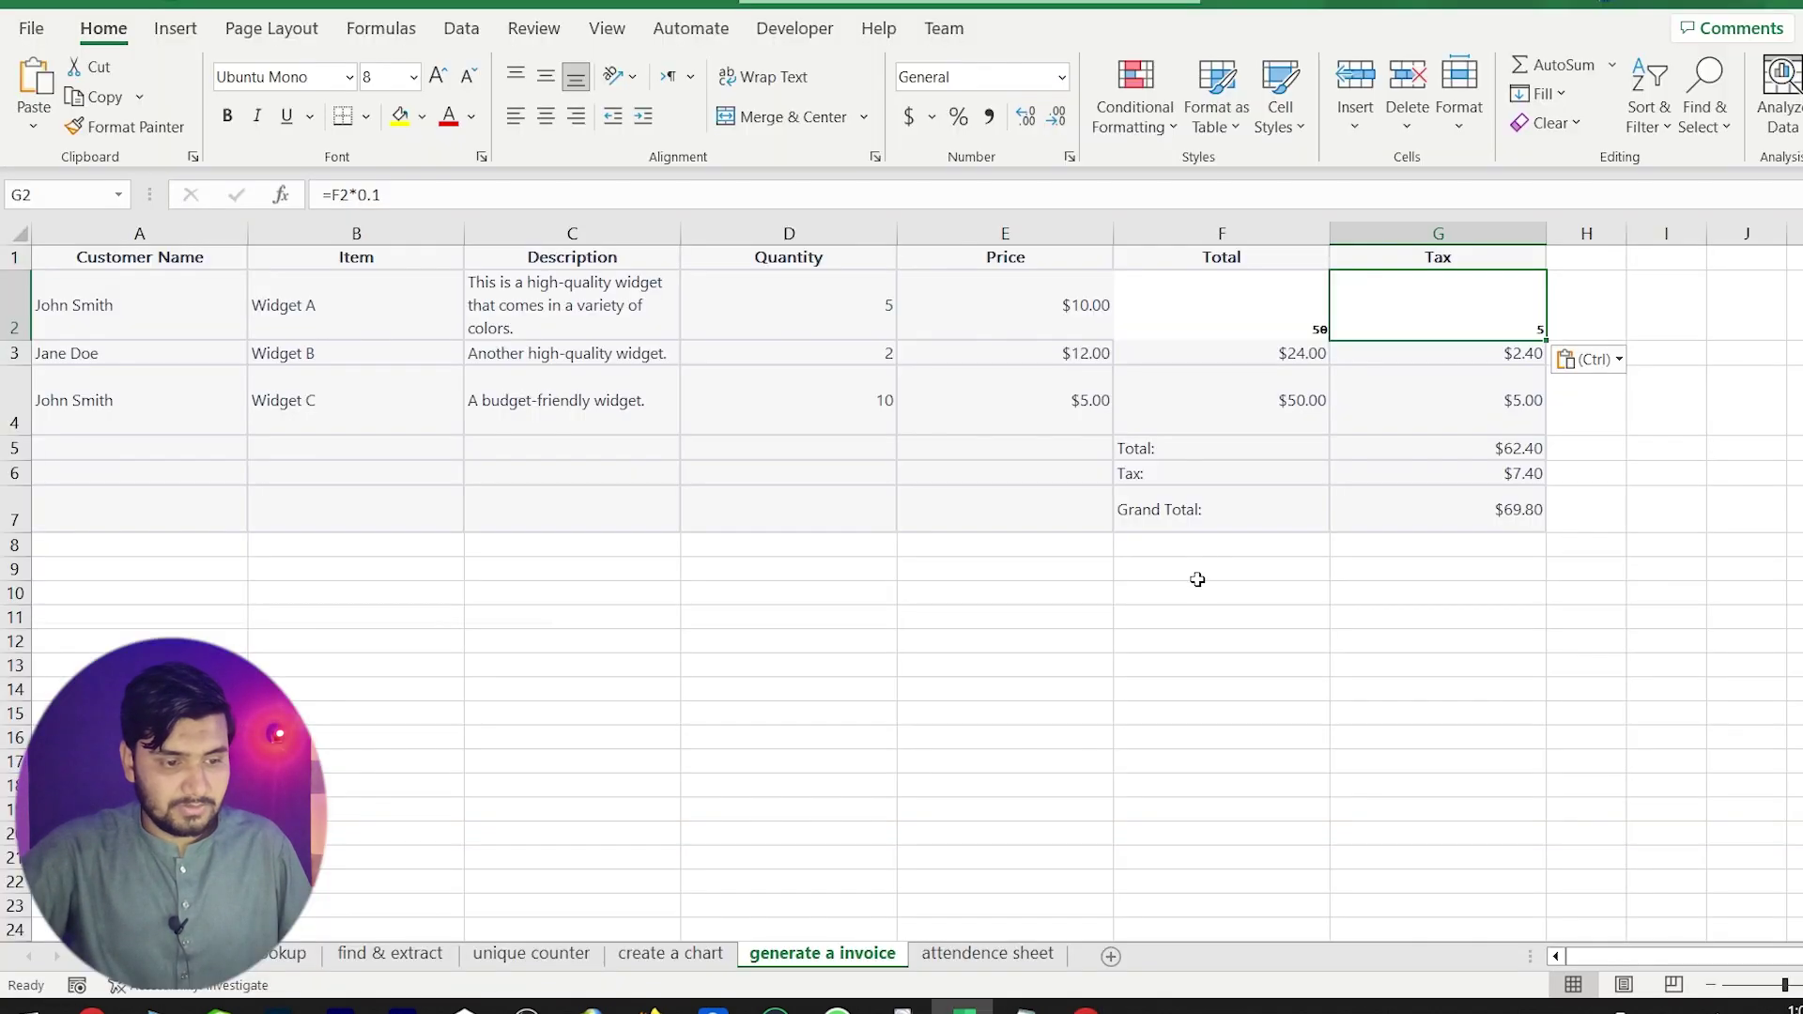
click(1149, 450)
click(1447, 460)
key(alt+Tab)
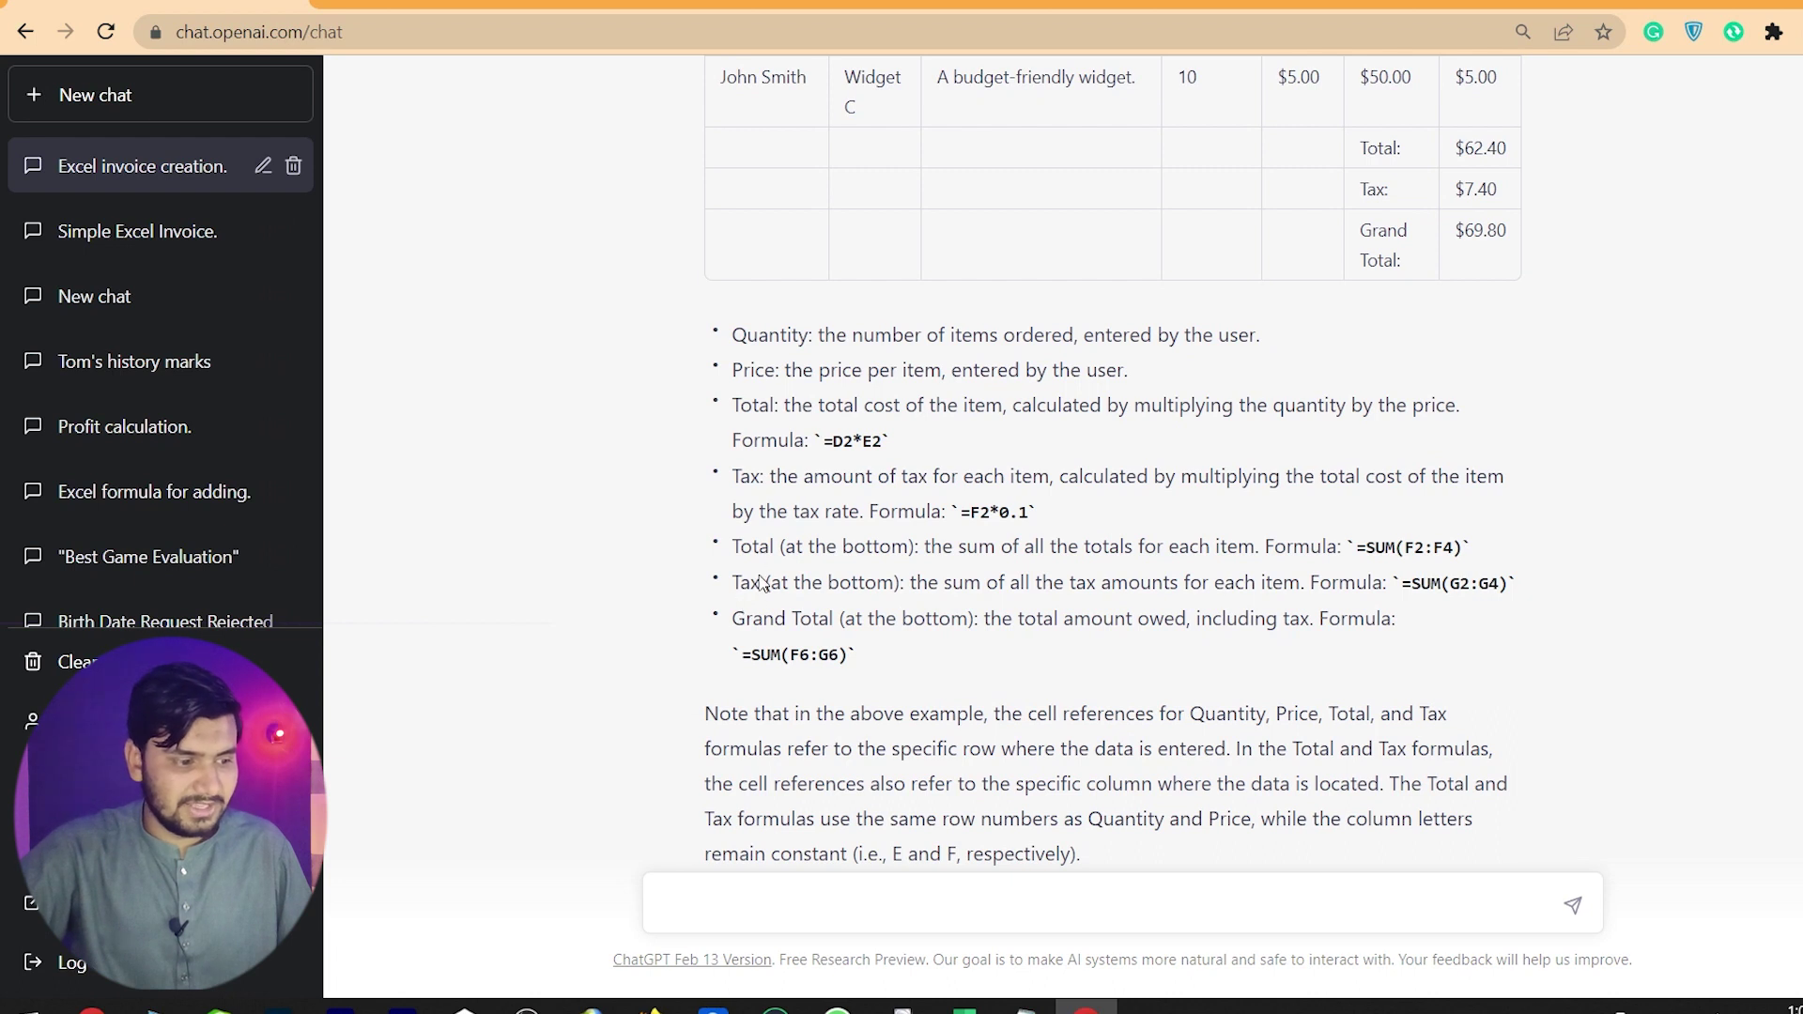
Copy =SUM(F2:F4) from ChatGPT and paste it into the Total cell G5.
drag(783, 542, 907, 544)
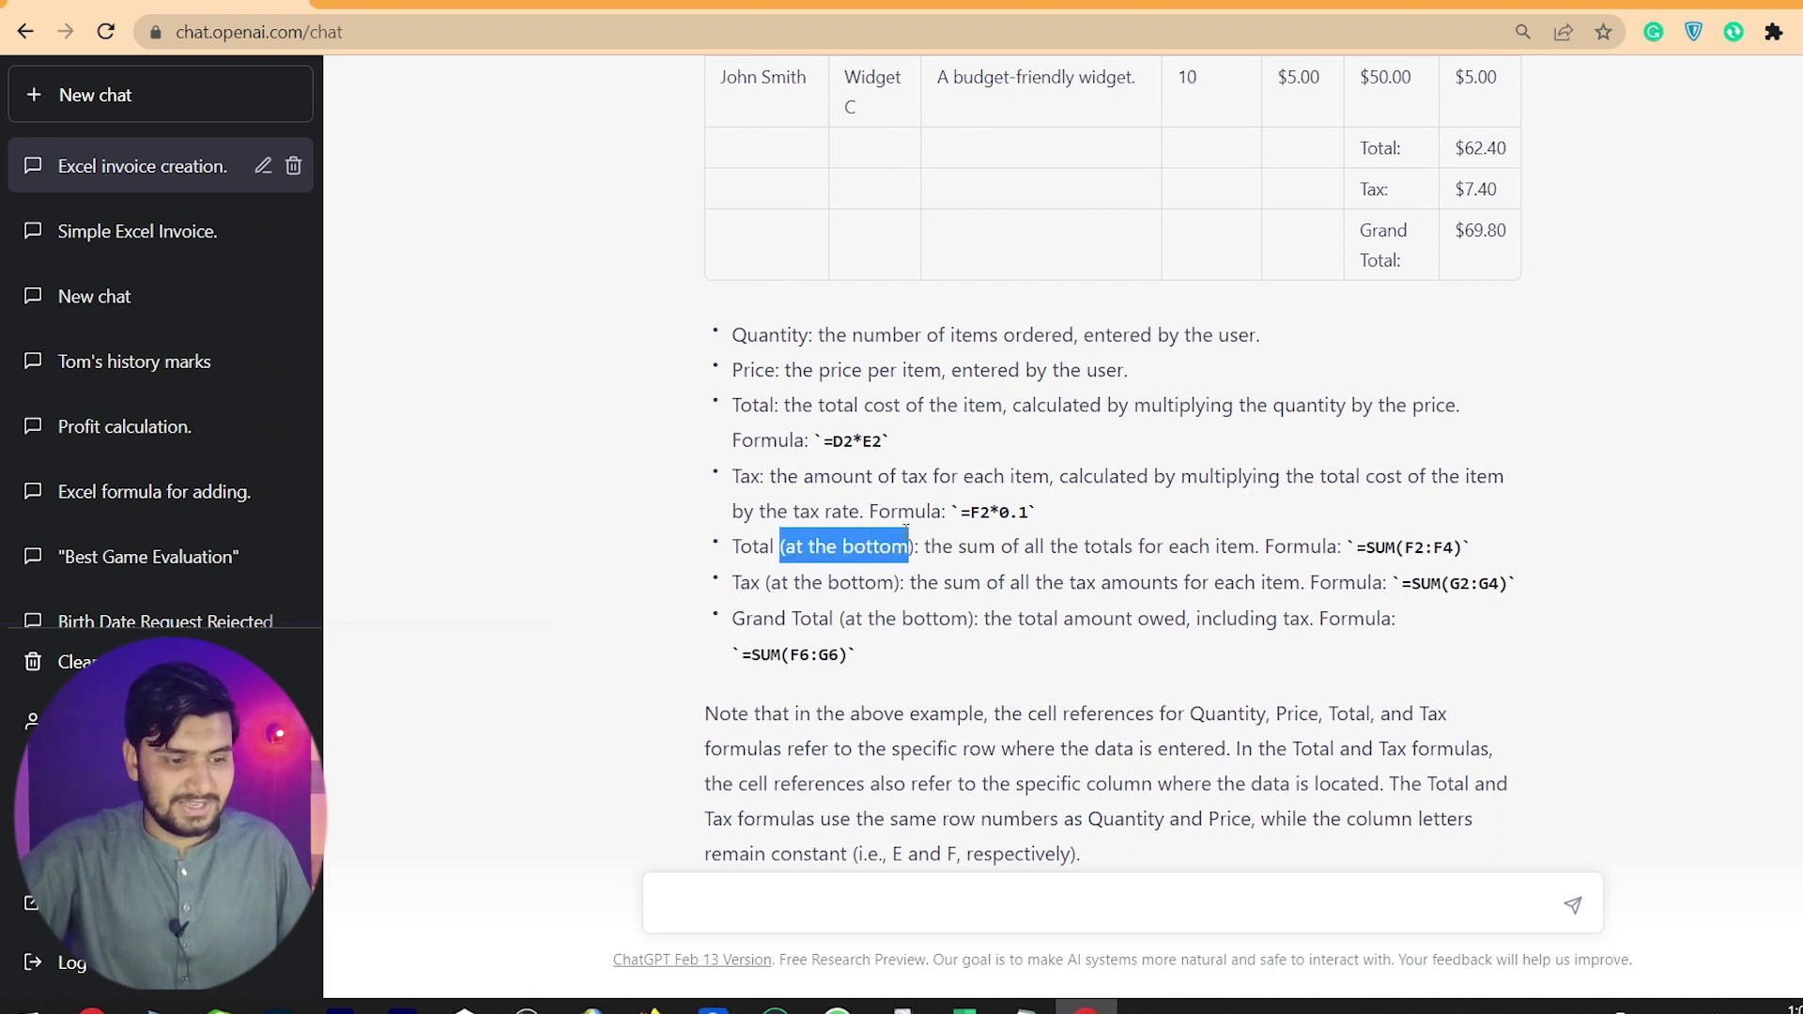
click(1357, 551)
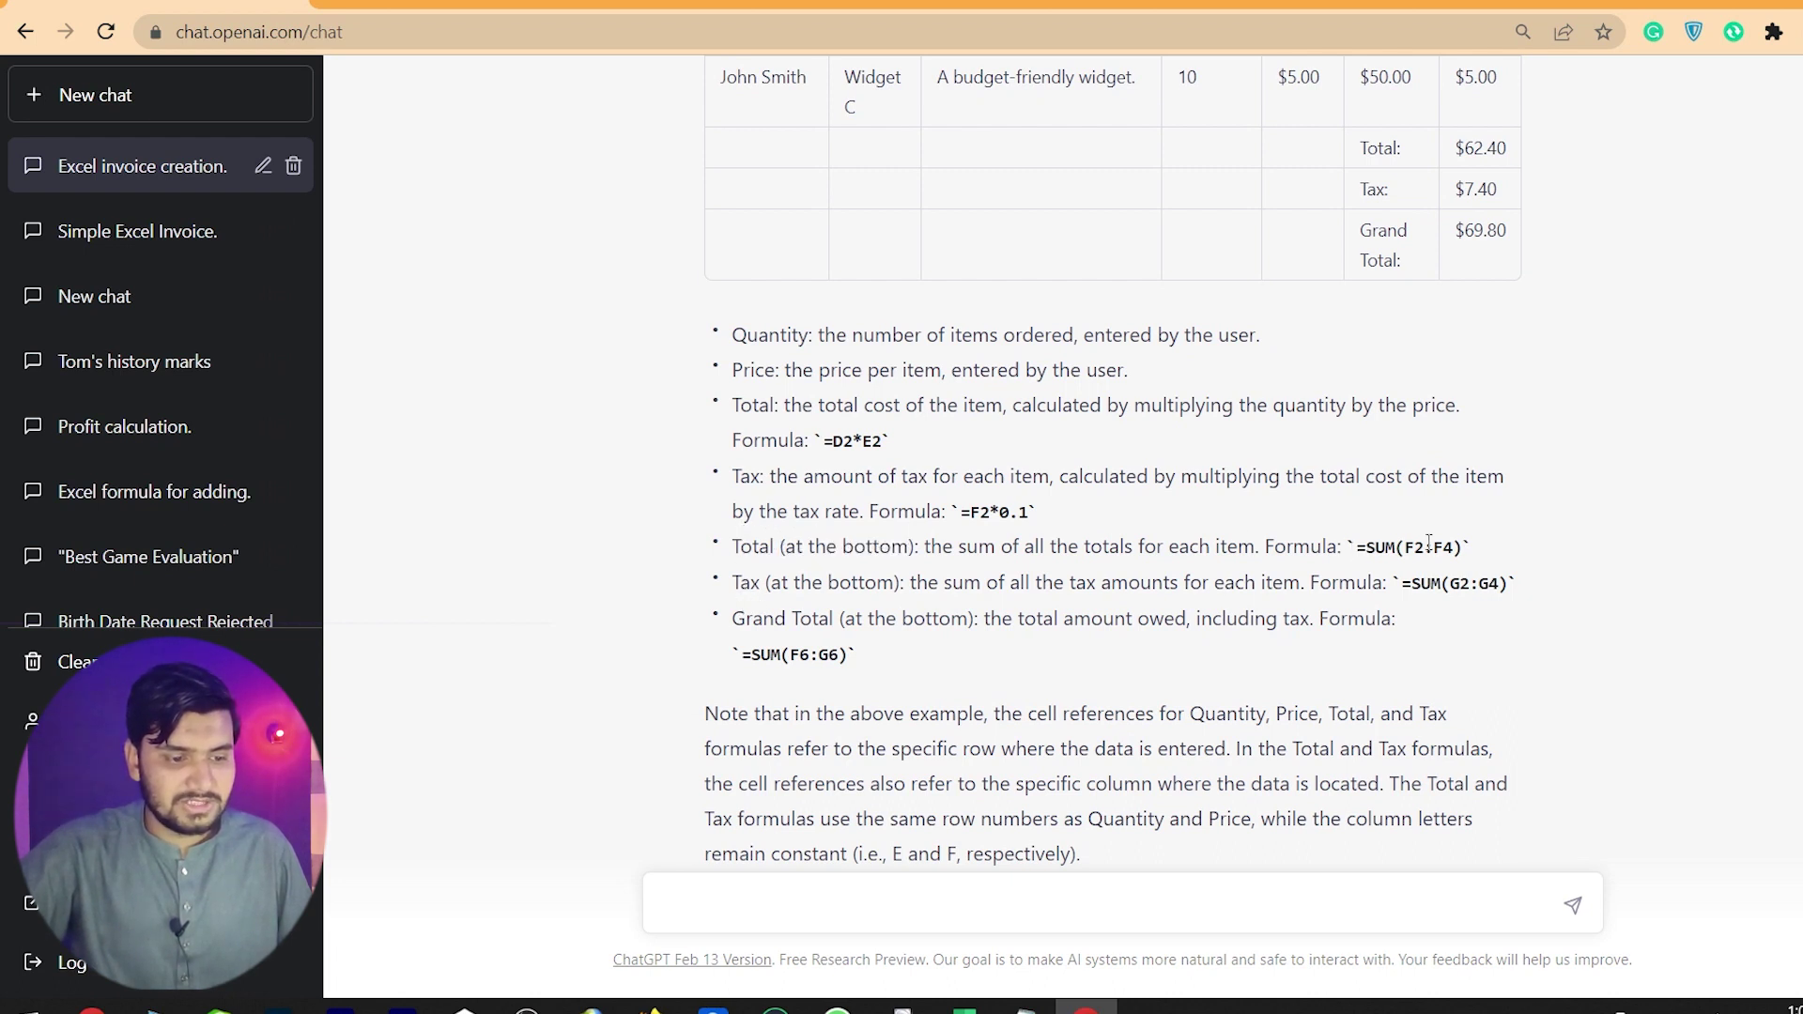
drag(1464, 546, 1361, 548)
key(ctrl+c)
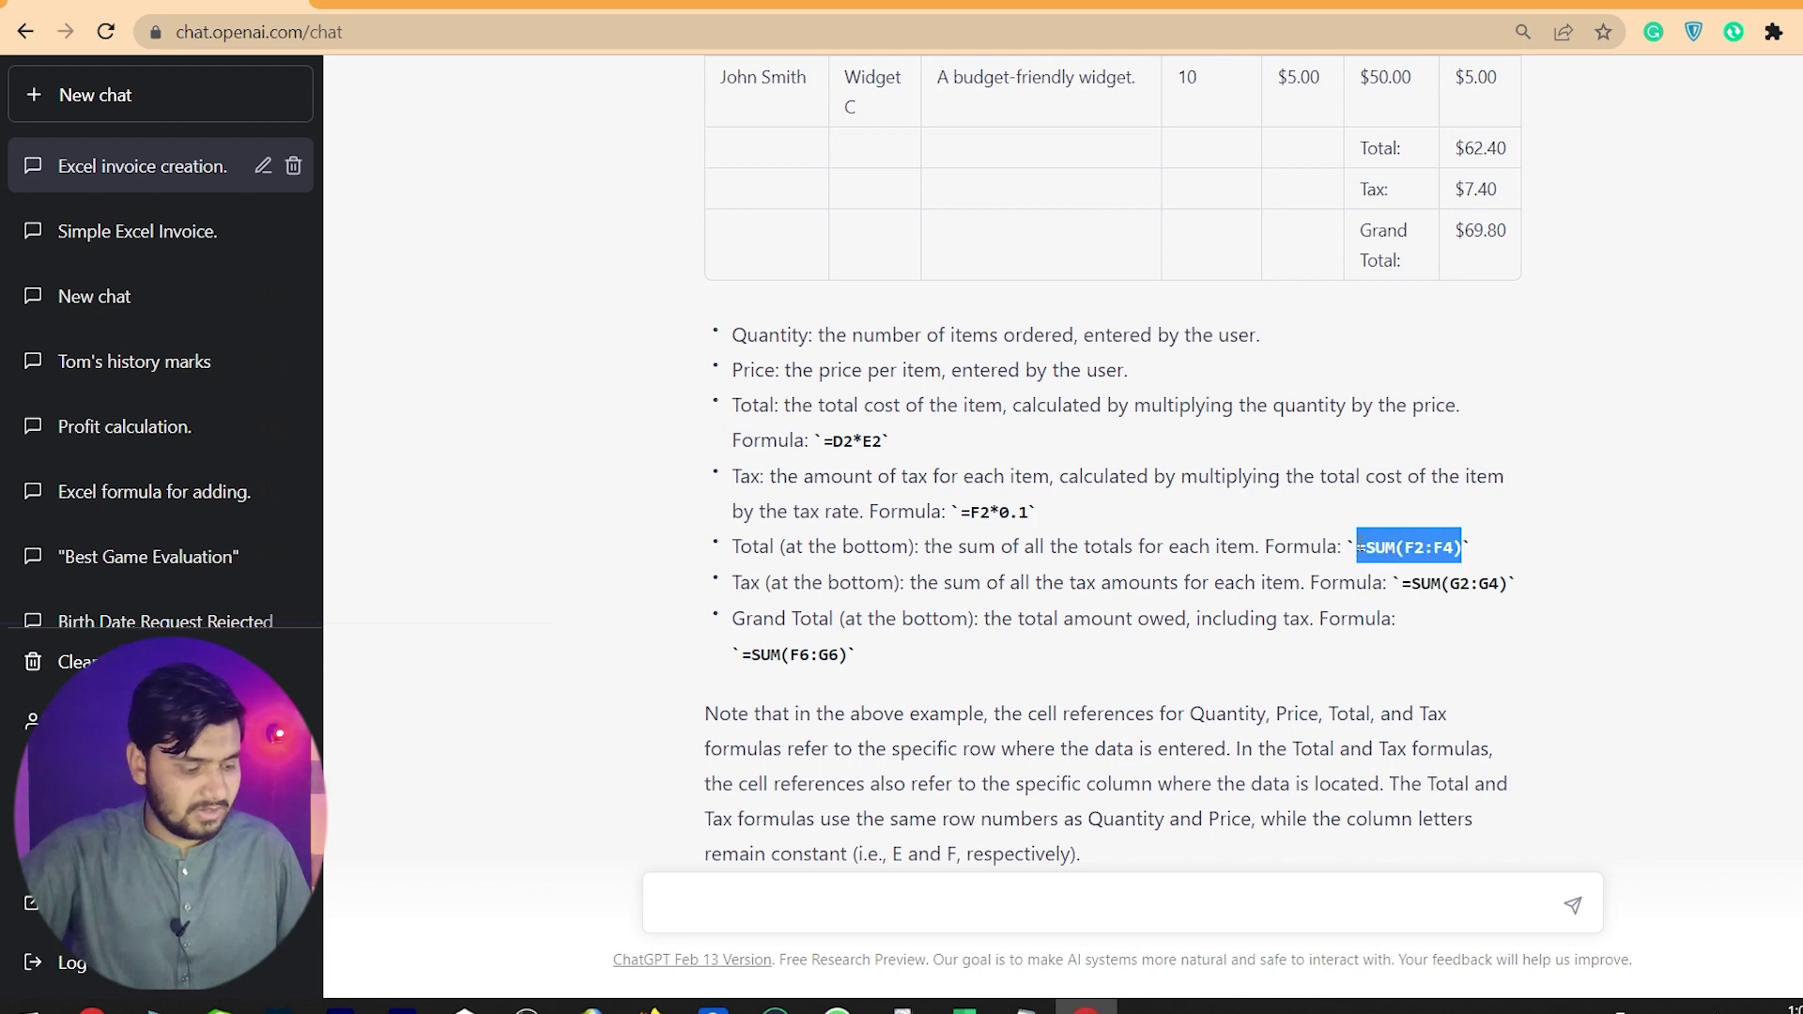
key(alt+Tab)
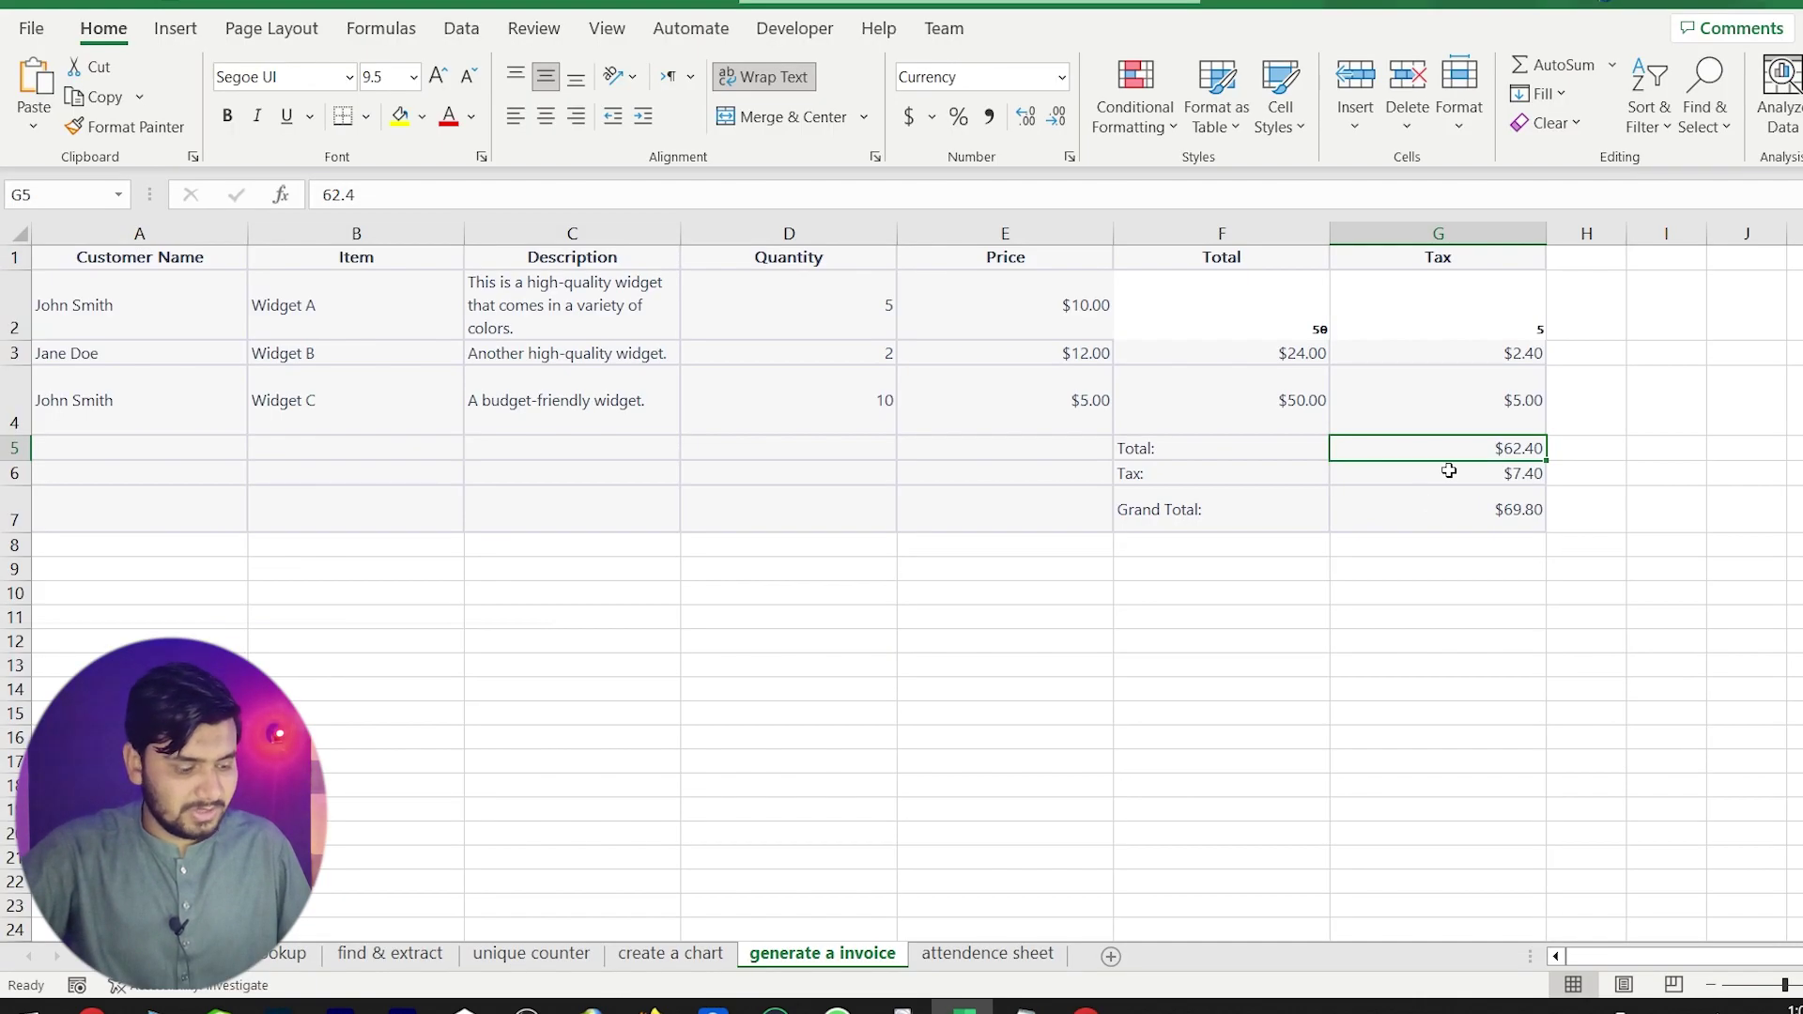
key(ctrl+v)
Paste ChatGPT's tax total formula =SUM(G2:G4) into cell G6.
click(1454, 429)
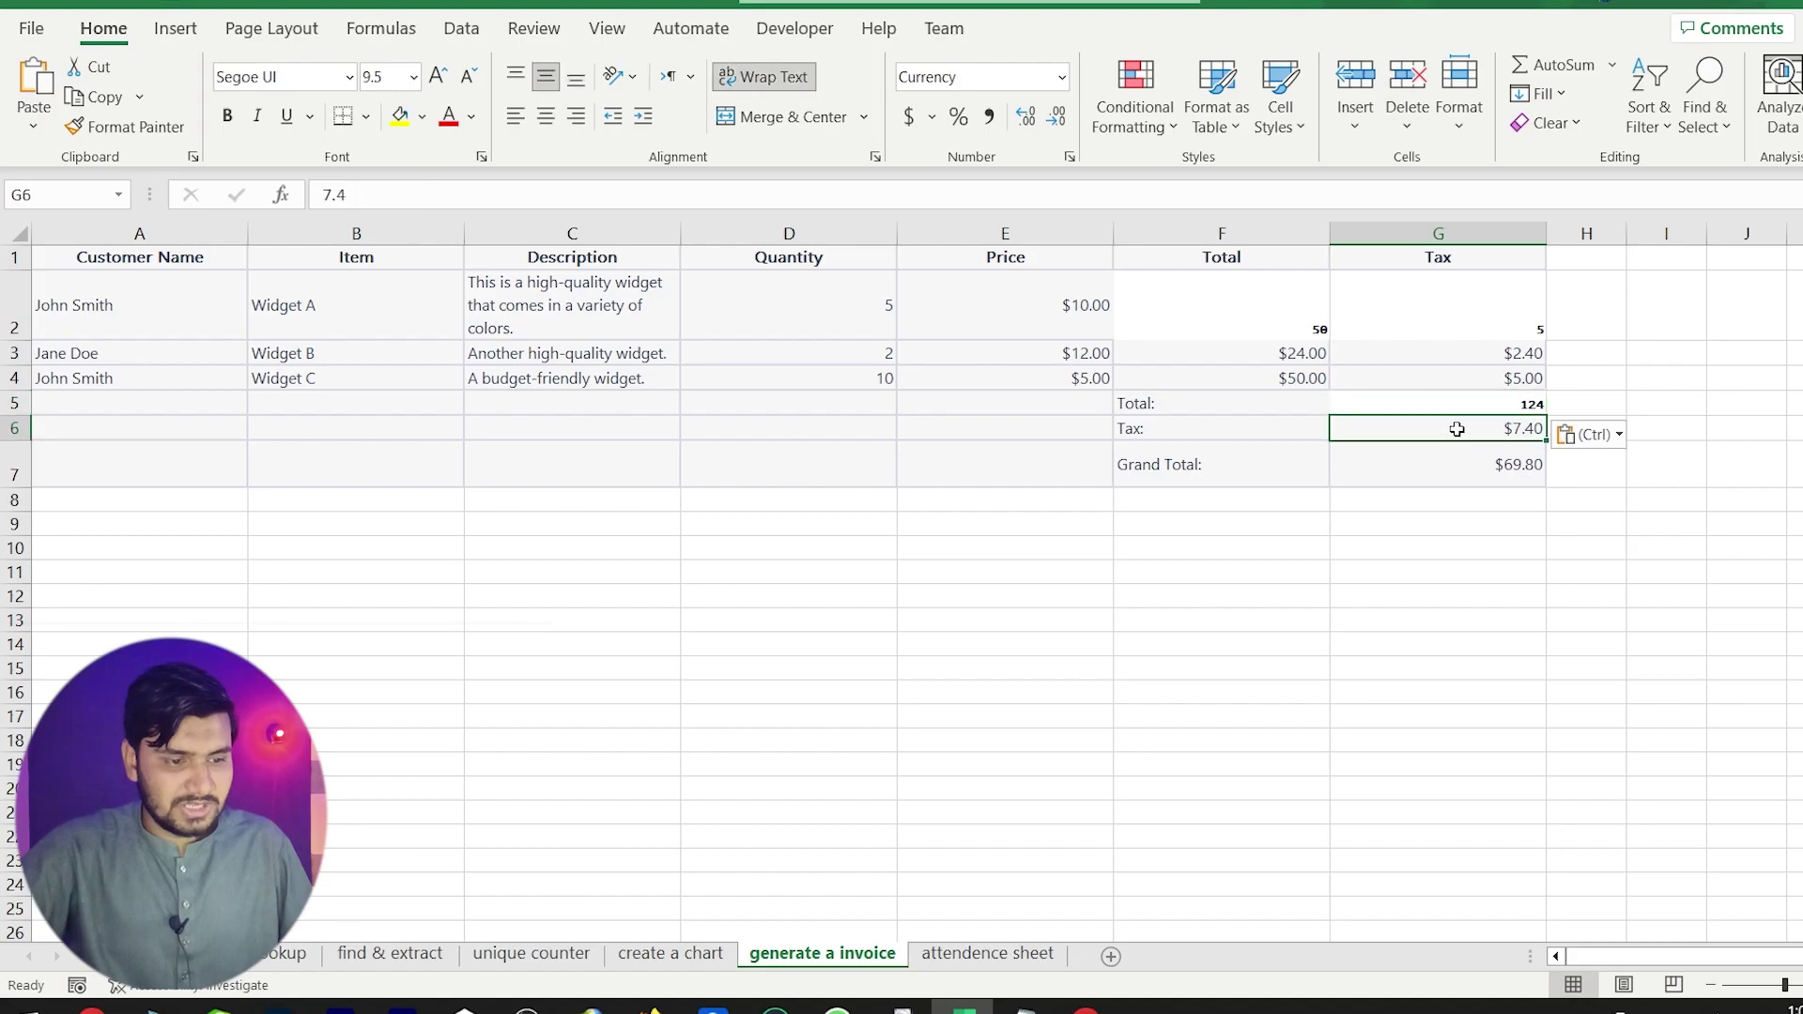
key(alt+Tab)
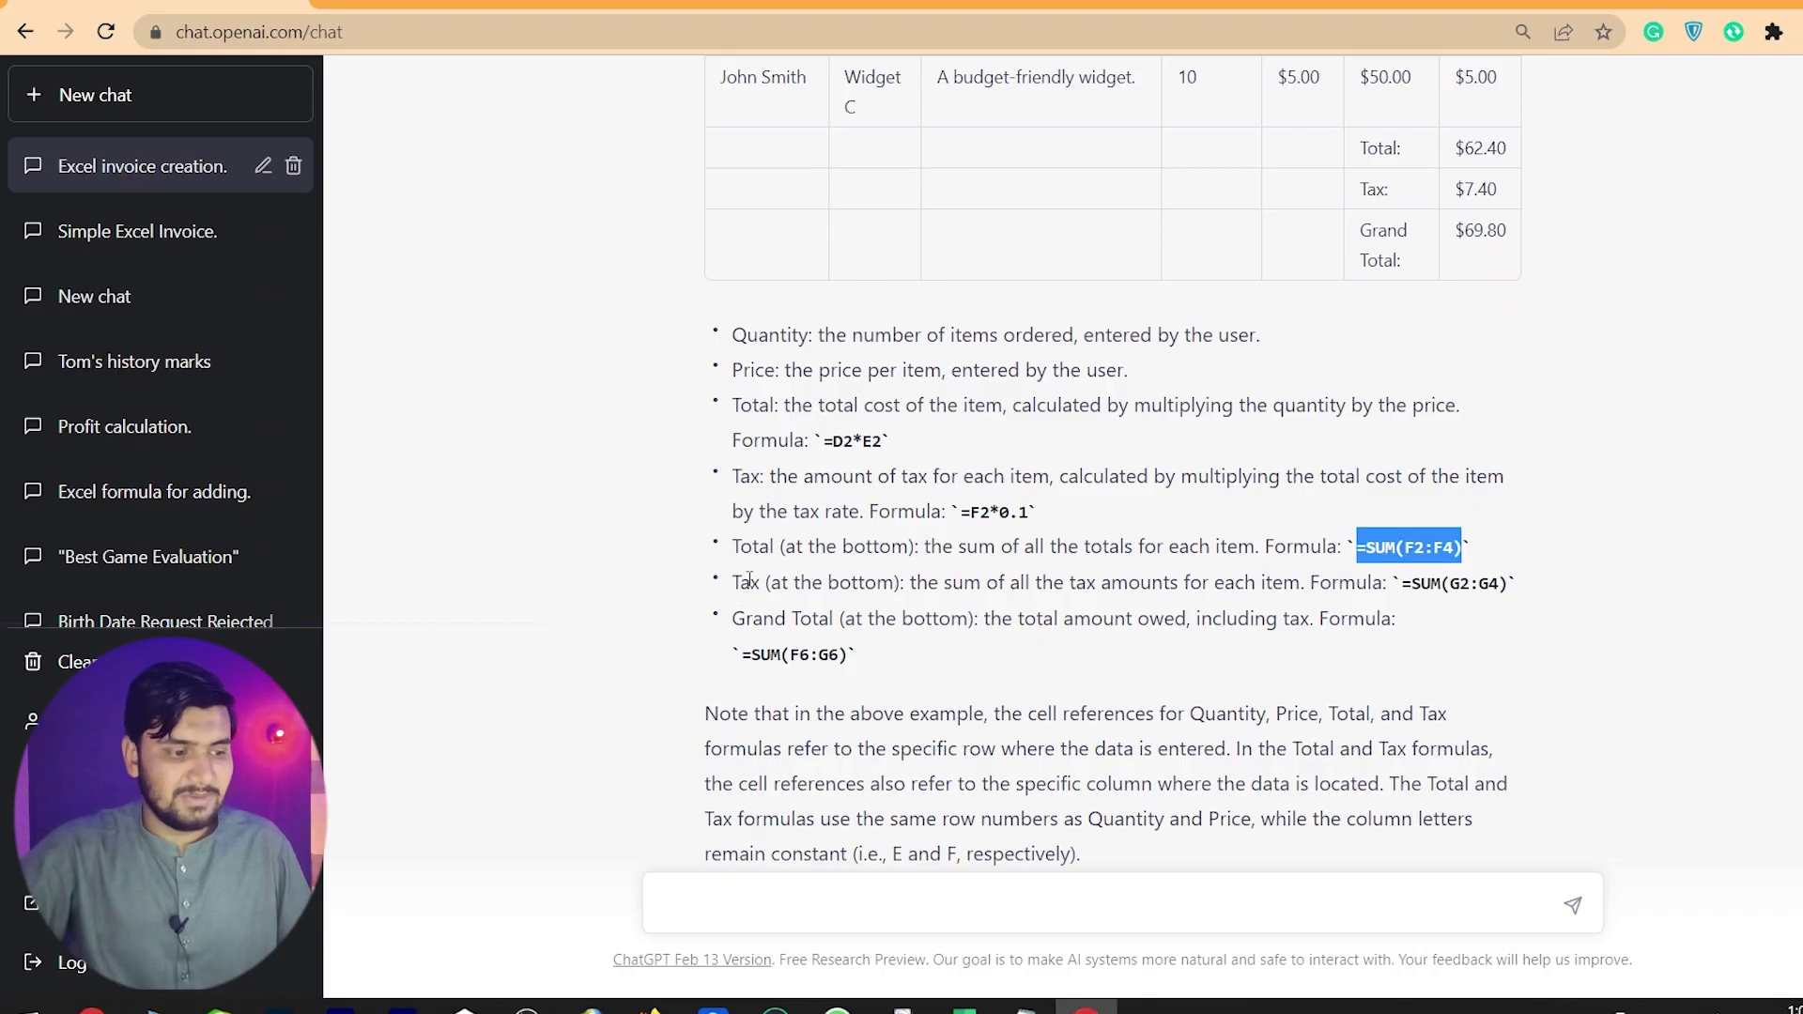
click(751, 578)
drag(1403, 588, 1516, 595)
key(ctrl+c)
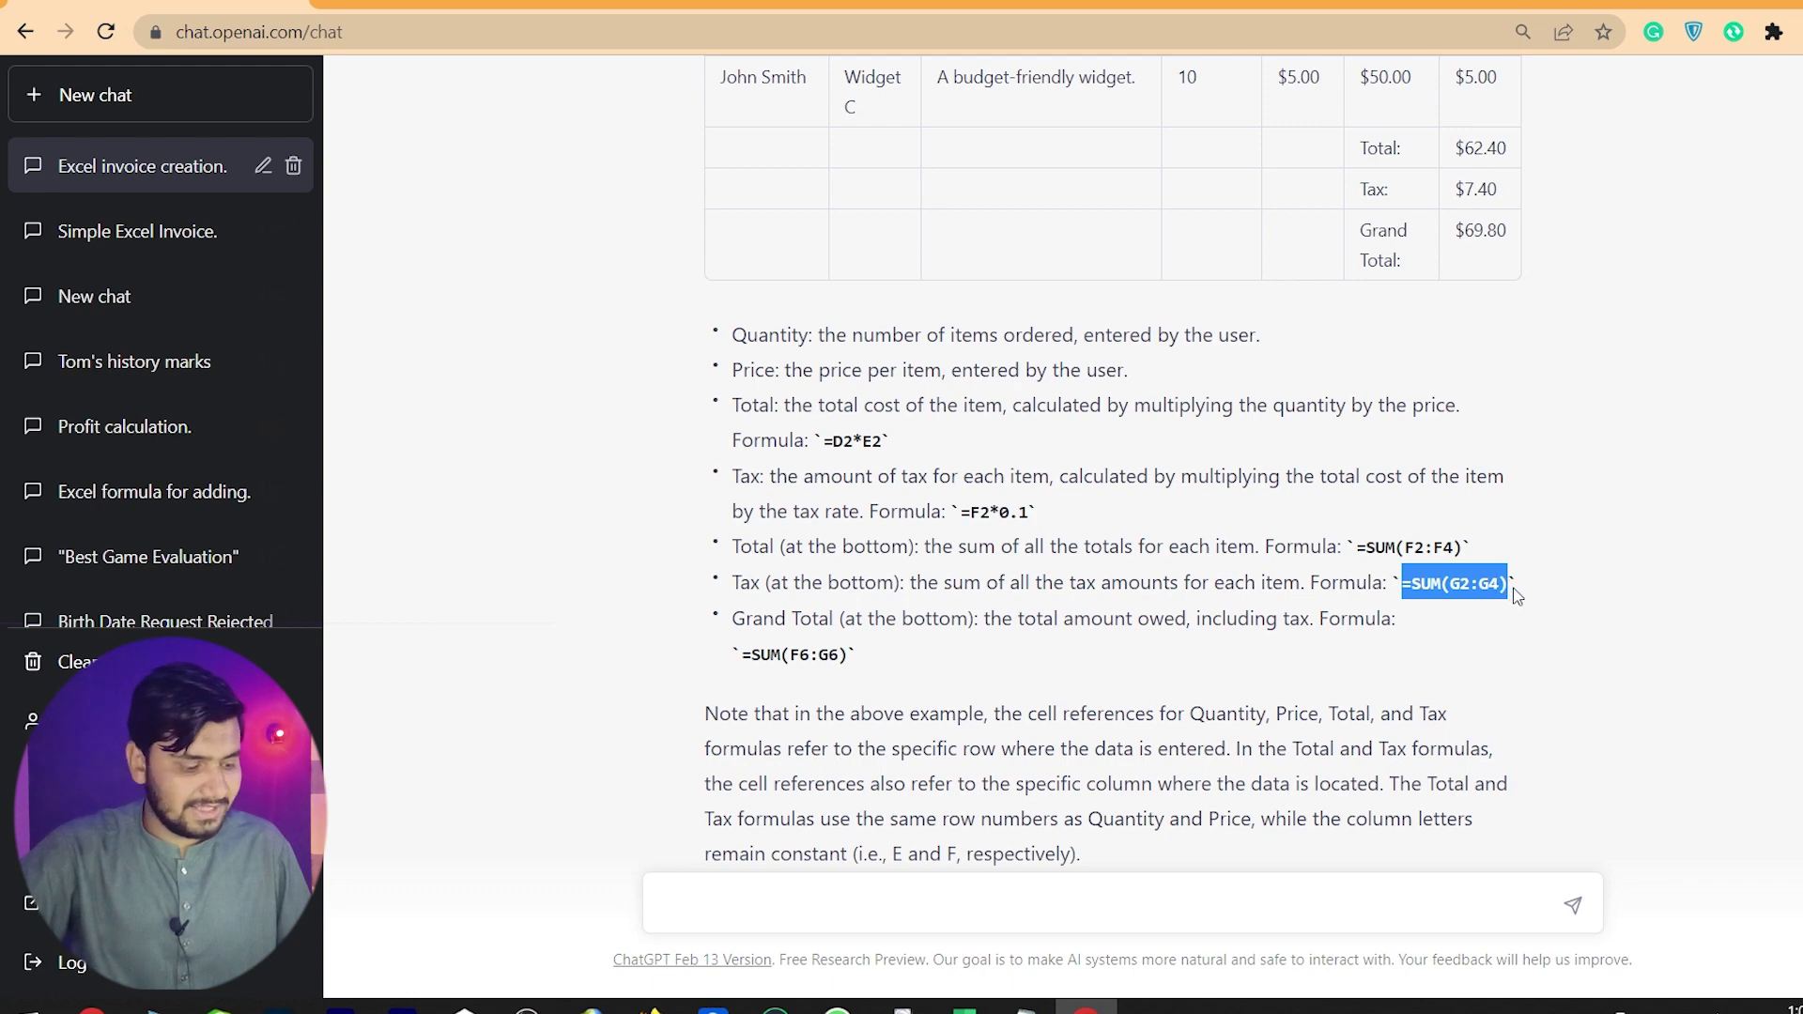
key(alt+Tab)
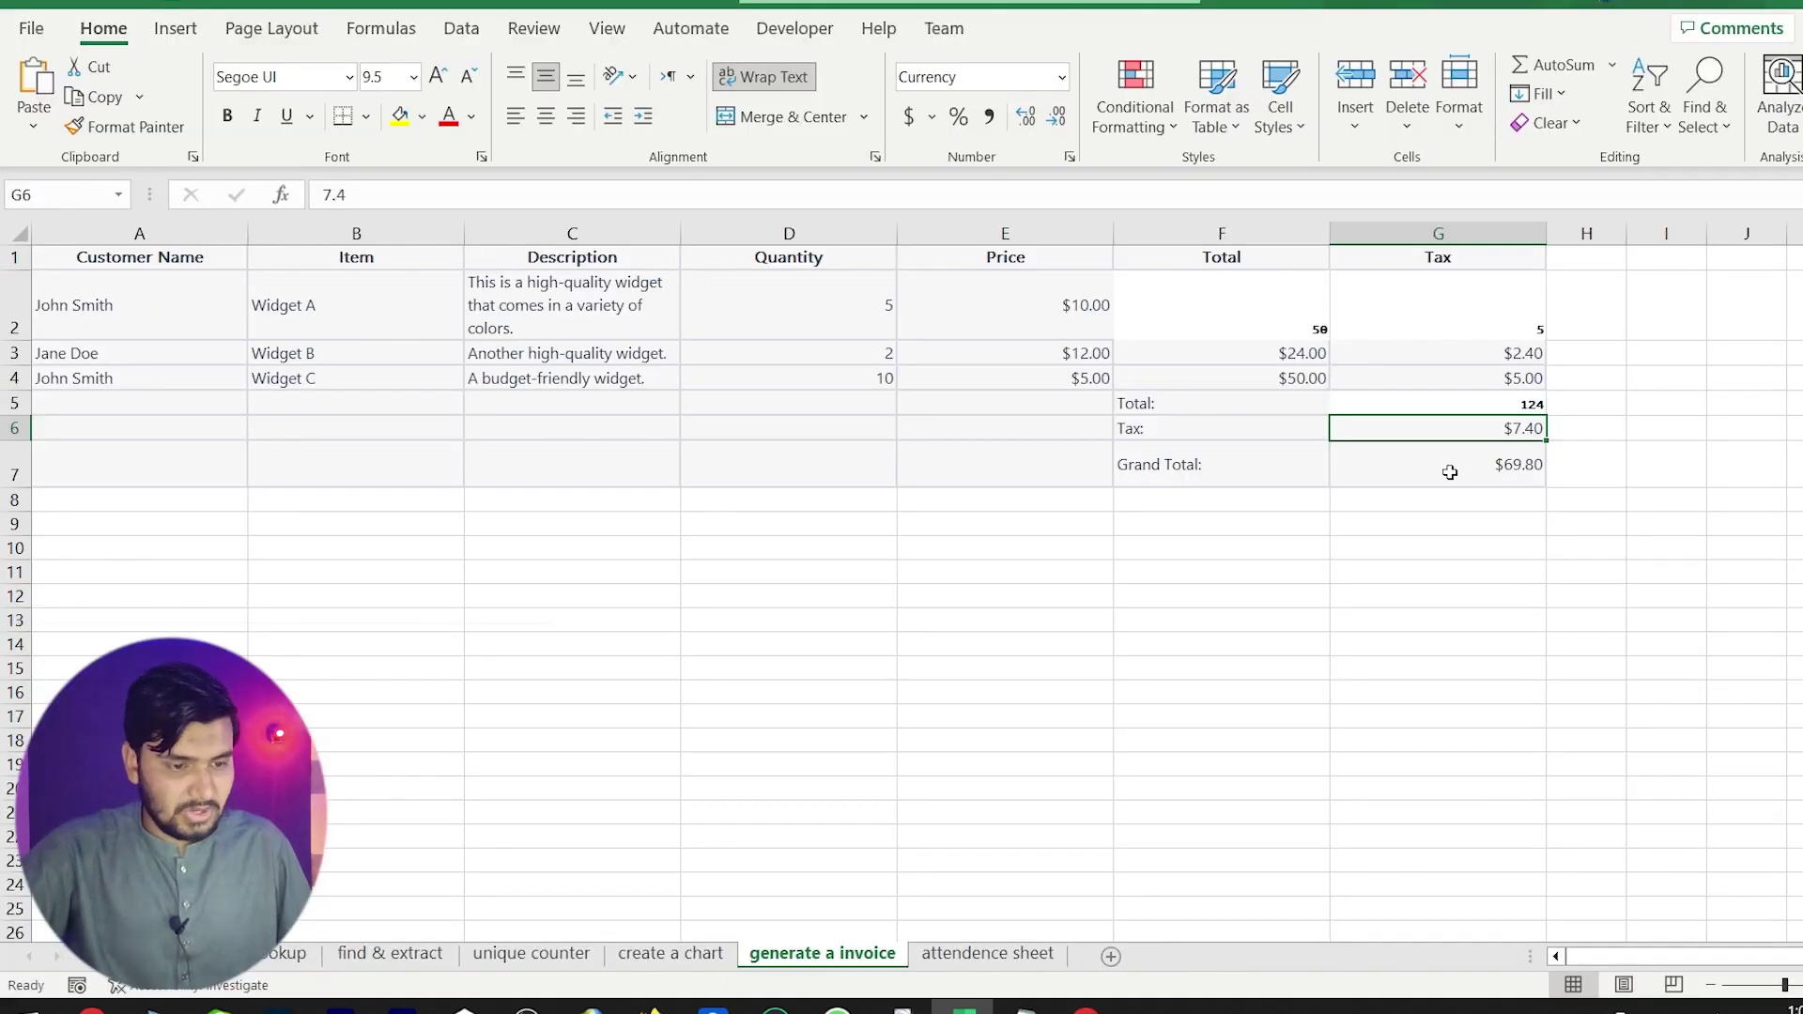
key(ctrl+v)
Paste the grand total formula =SUM(F6:G6) into G7 and check F2's =D2*E2.
click(1450, 460)
key(alt+Tab)
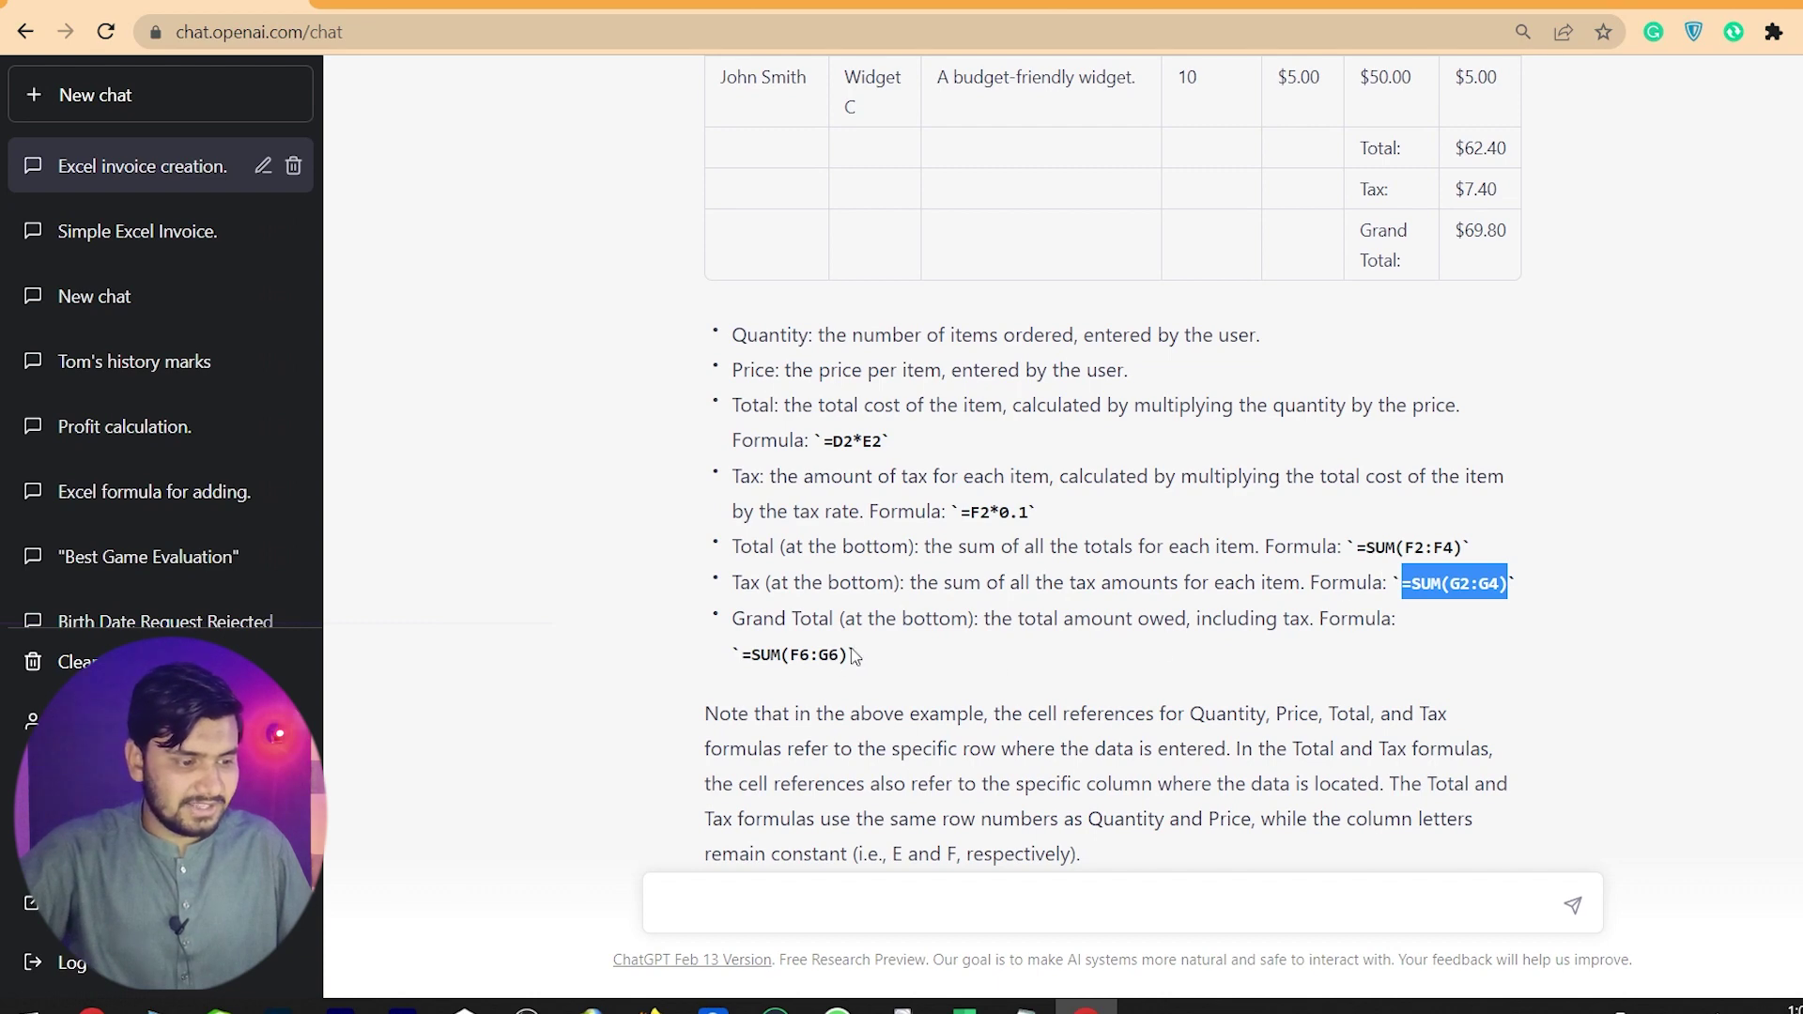
drag(849, 655, 742, 671)
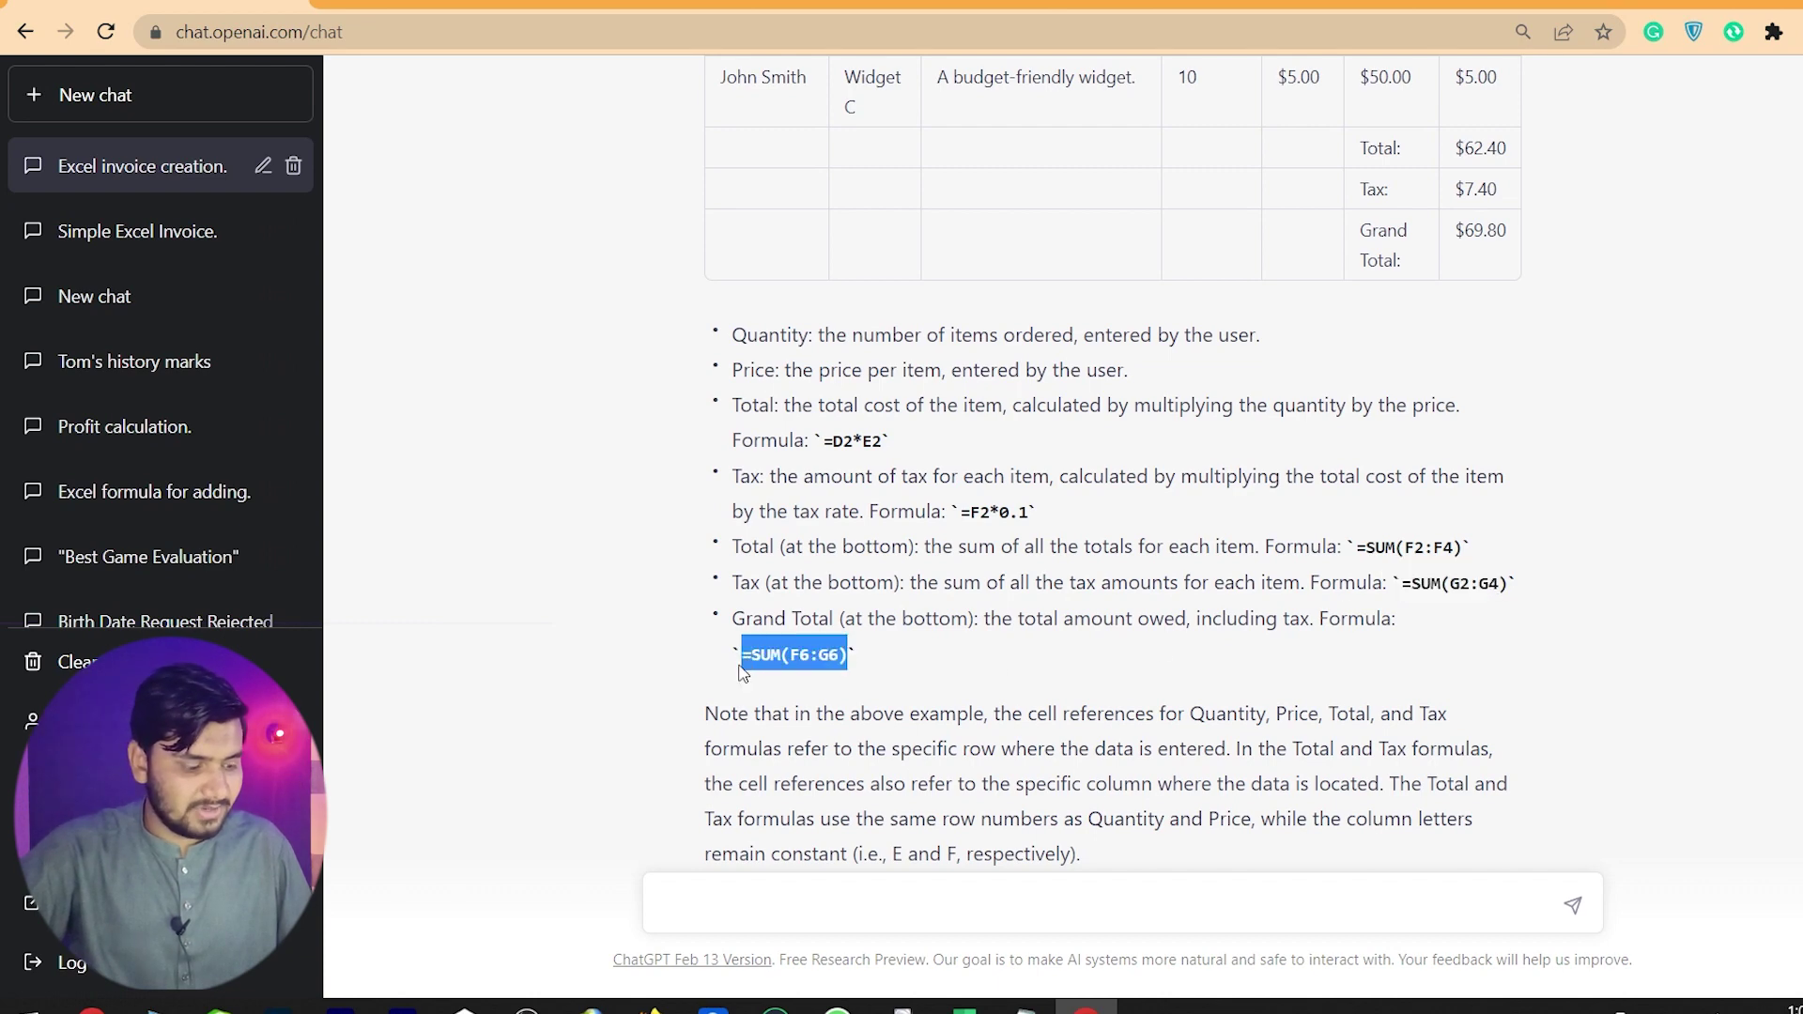
key(alt+Tab)
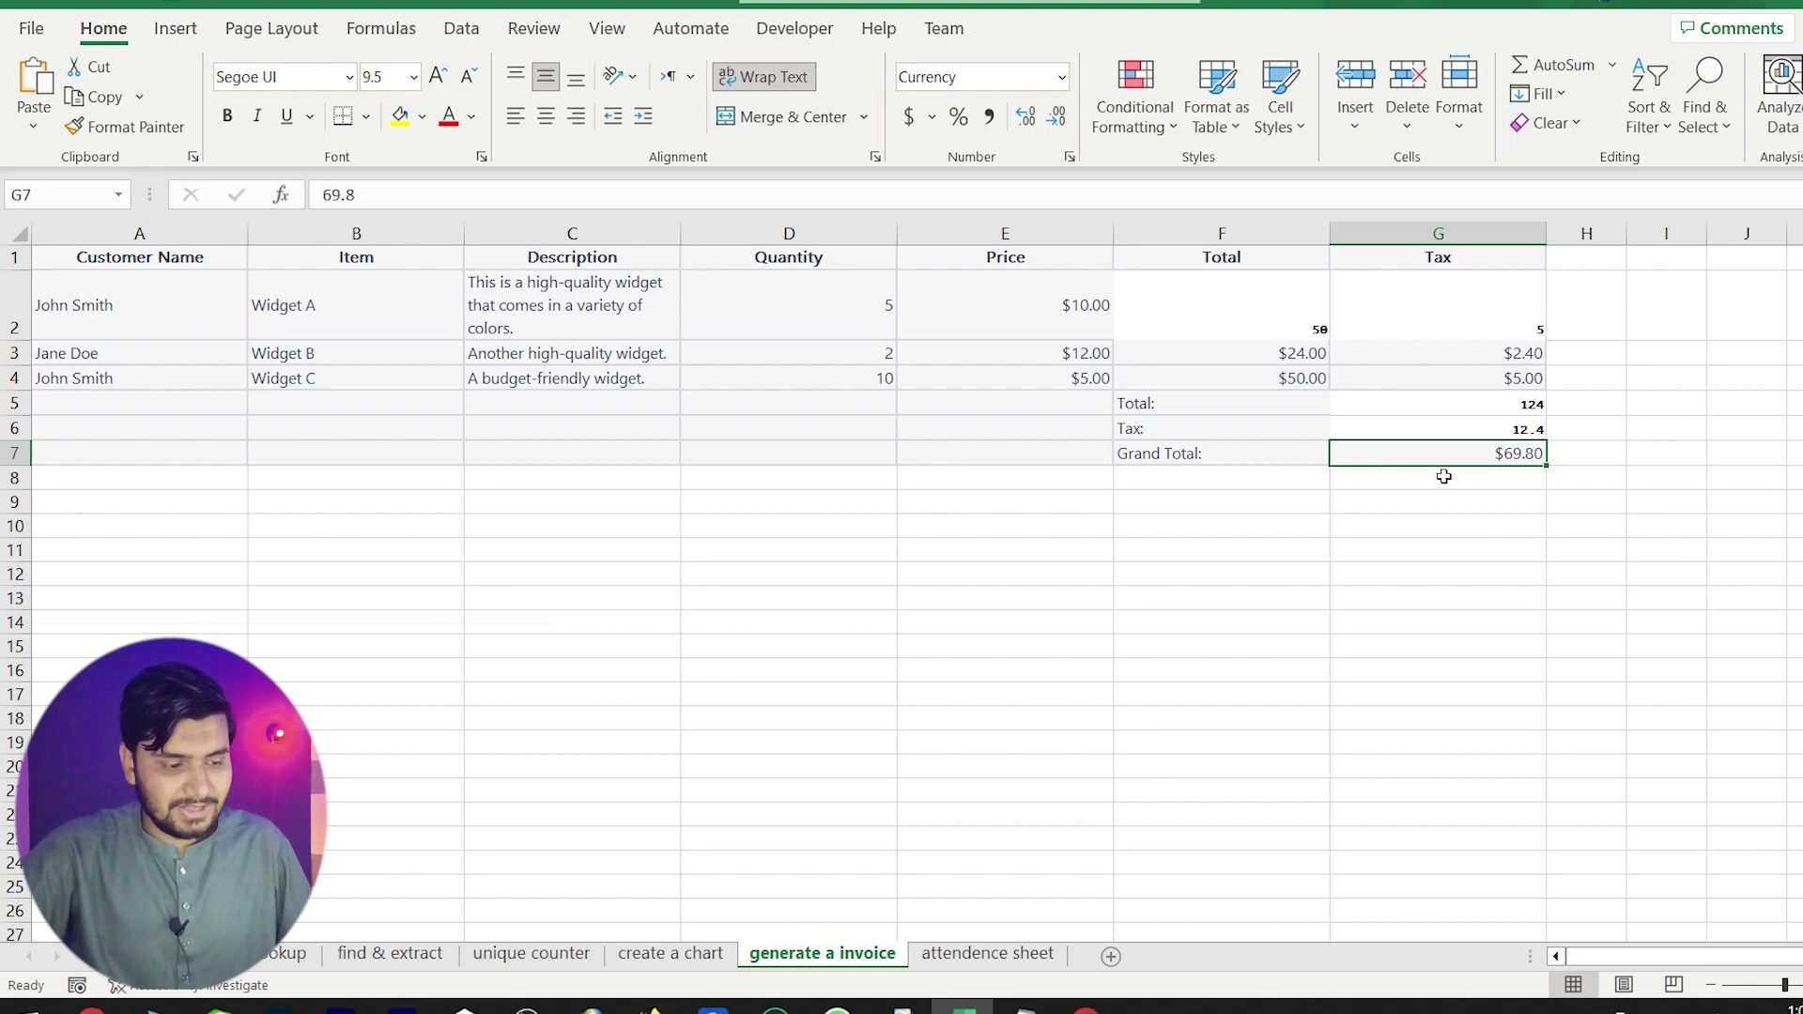
text(12.4)
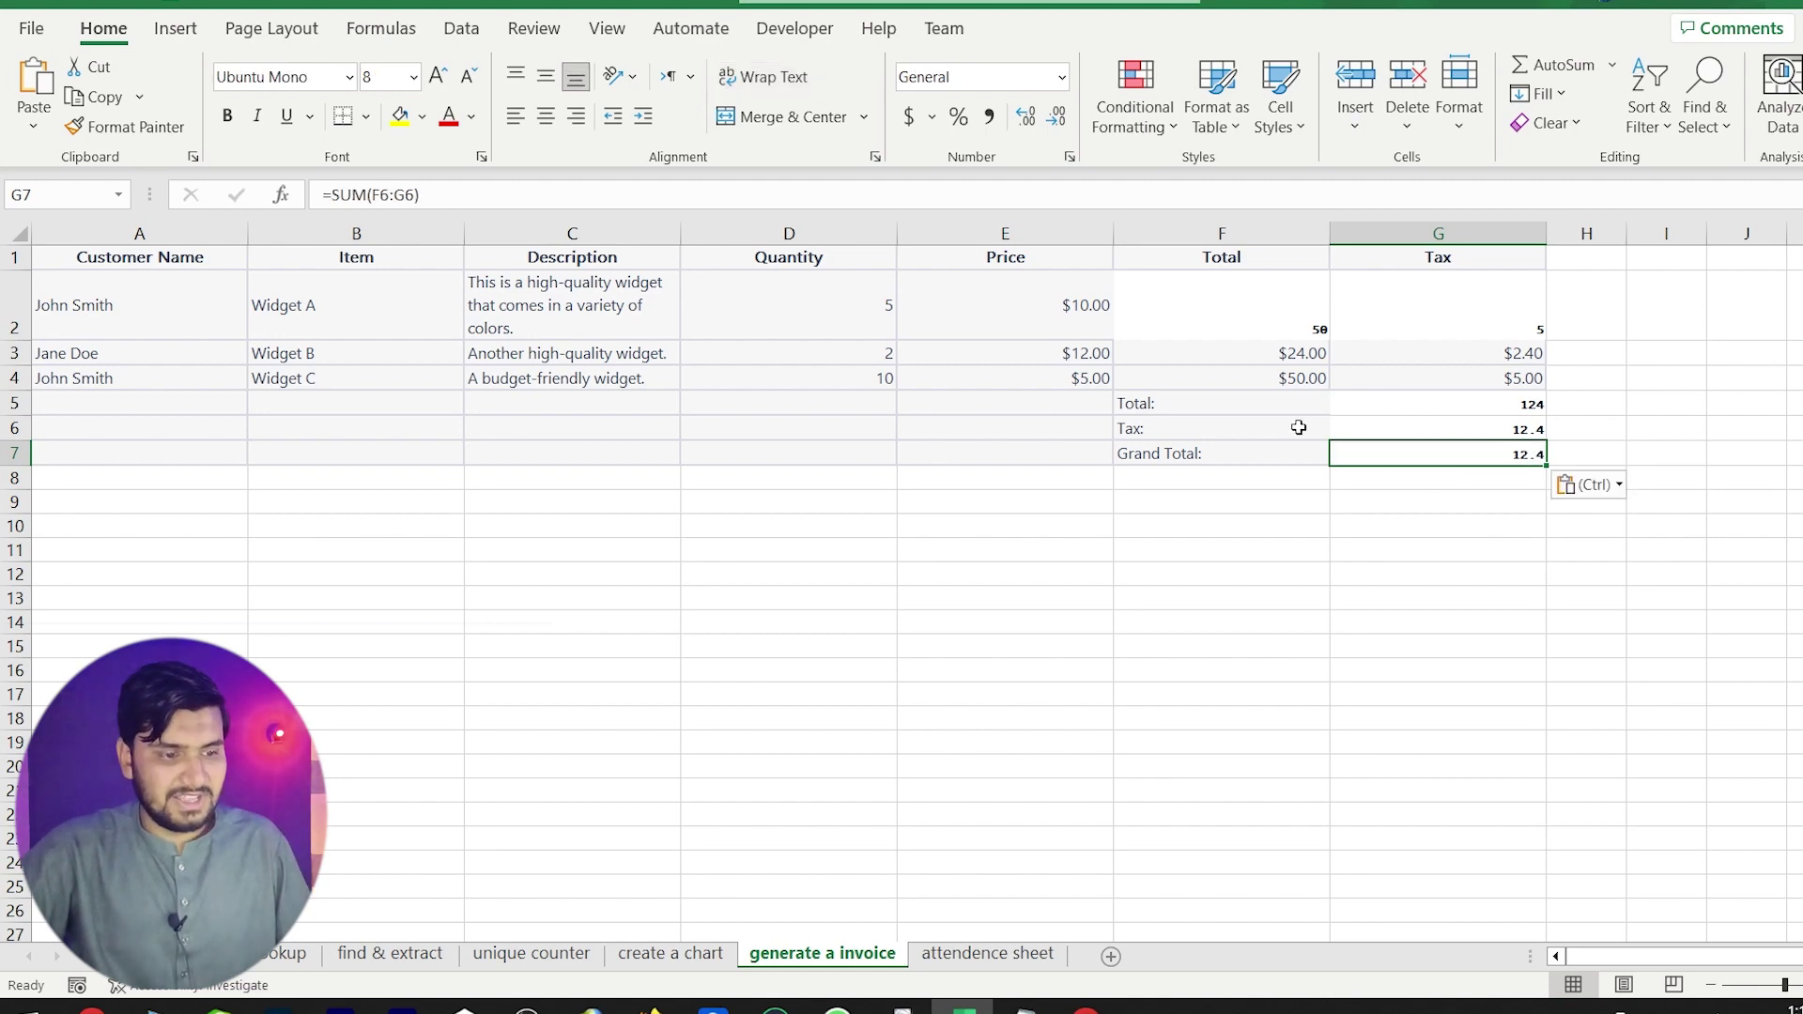
click(1293, 330)
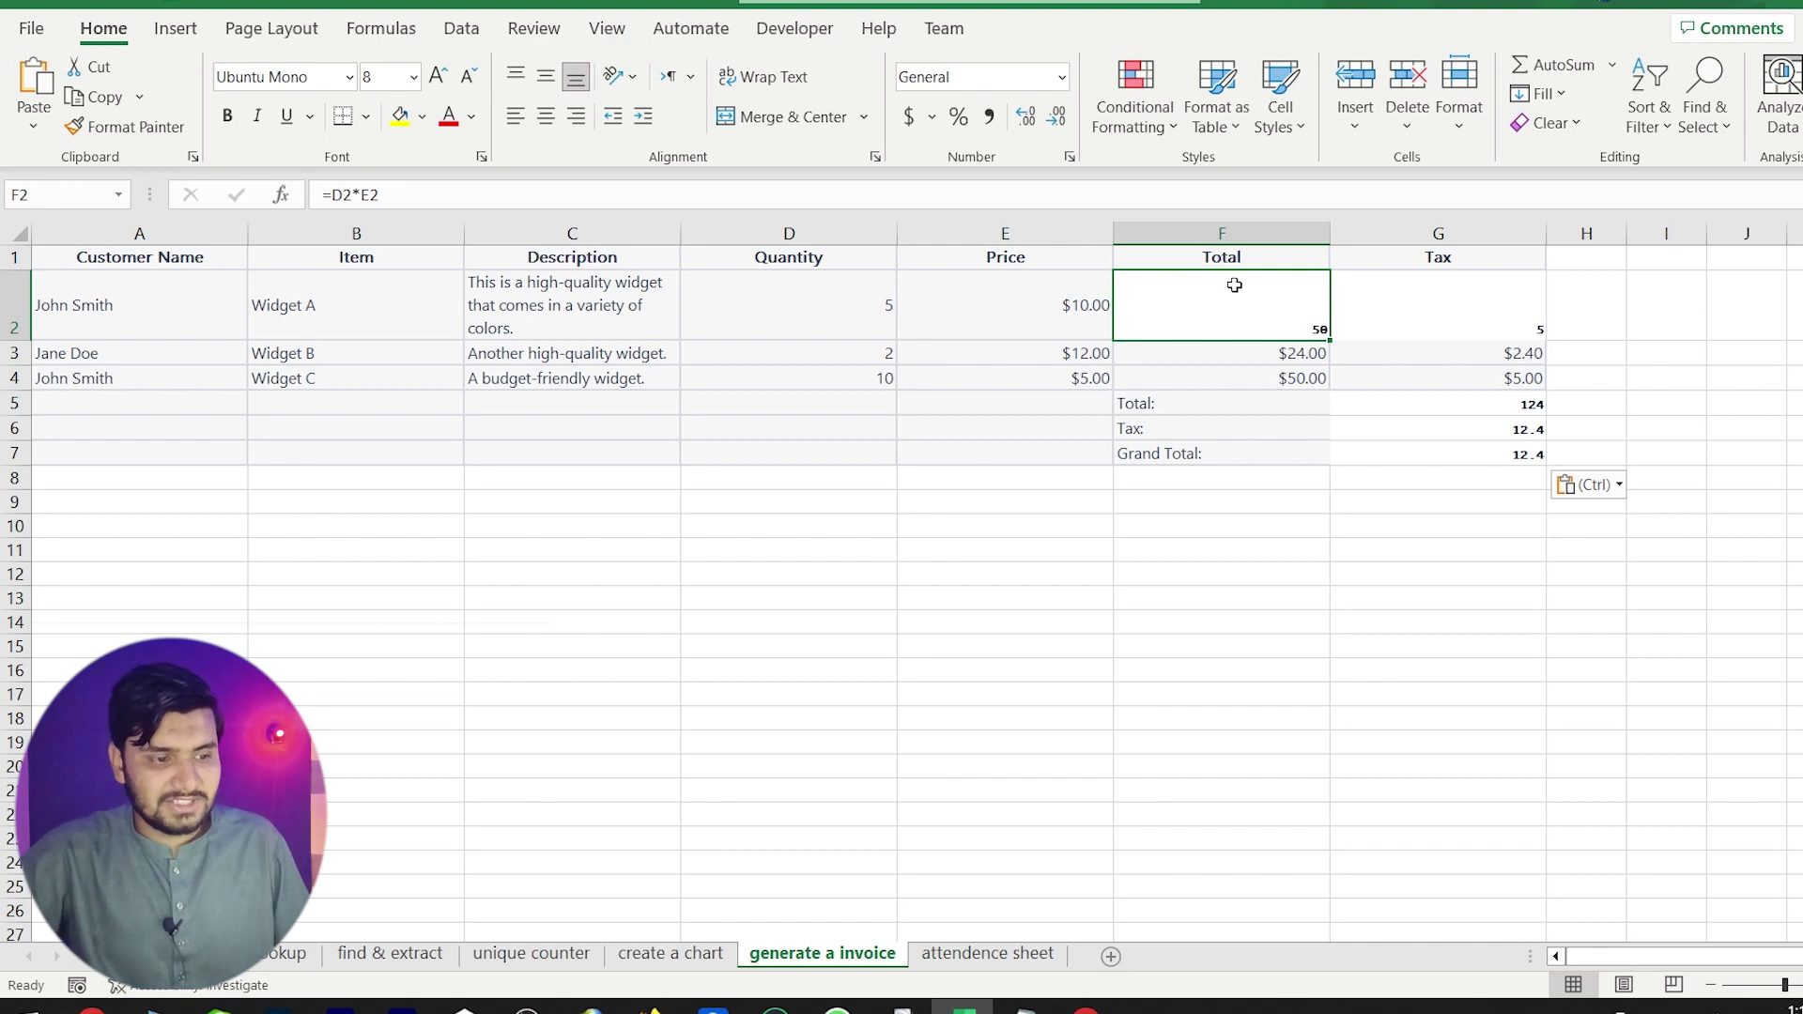
Fill the Total formula from F2 down through F4.
click(1245, 361)
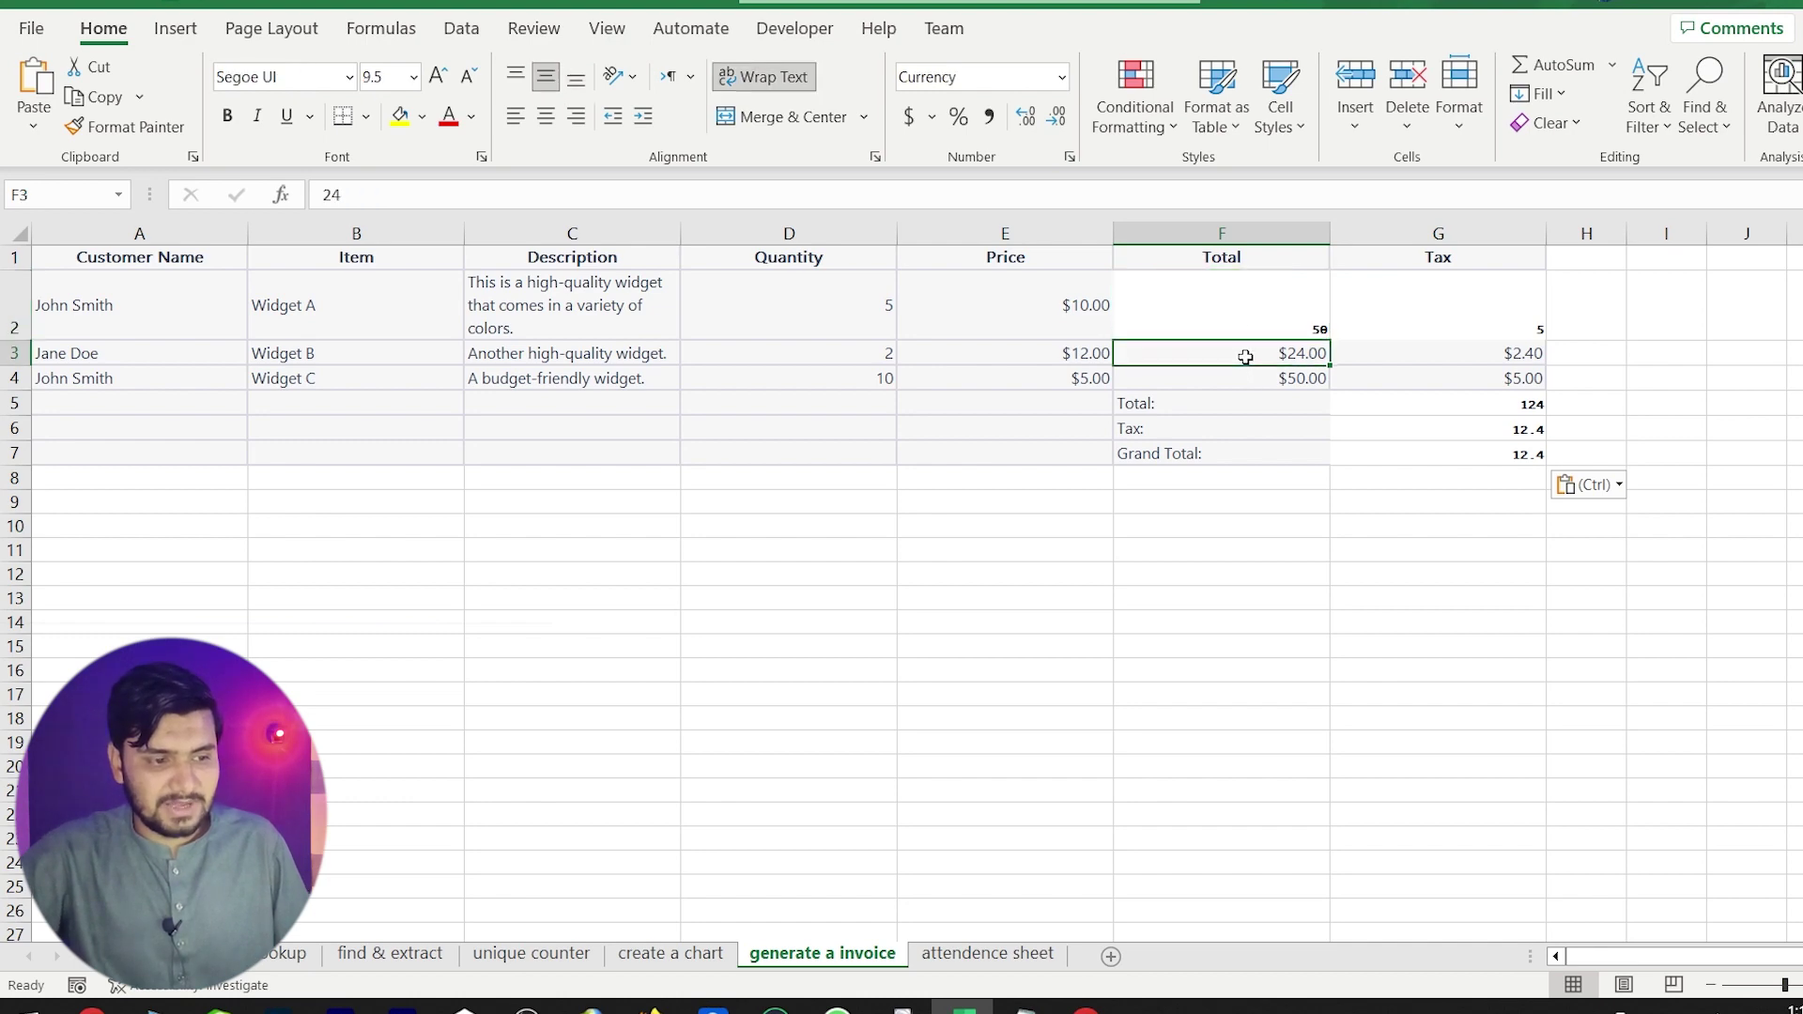
click(1232, 306)
drag(1261, 364, 1266, 377)
click(1282, 303)
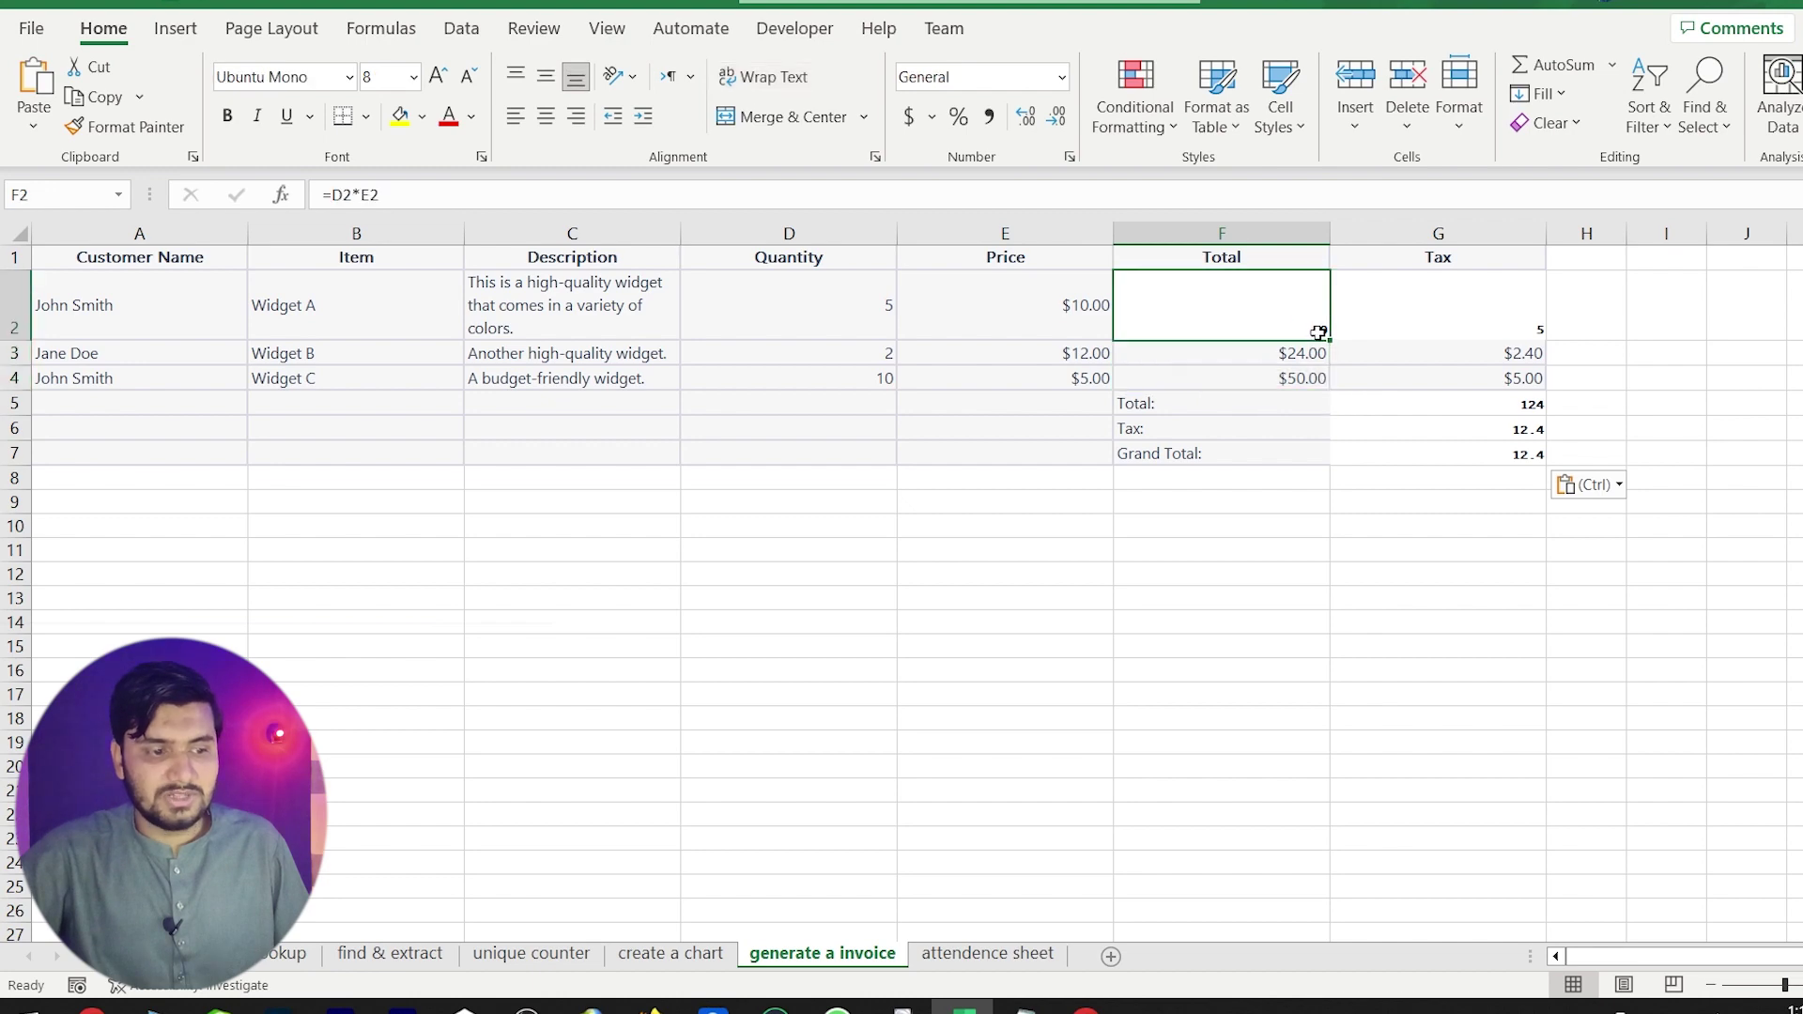
drag(1329, 339, 1332, 389)
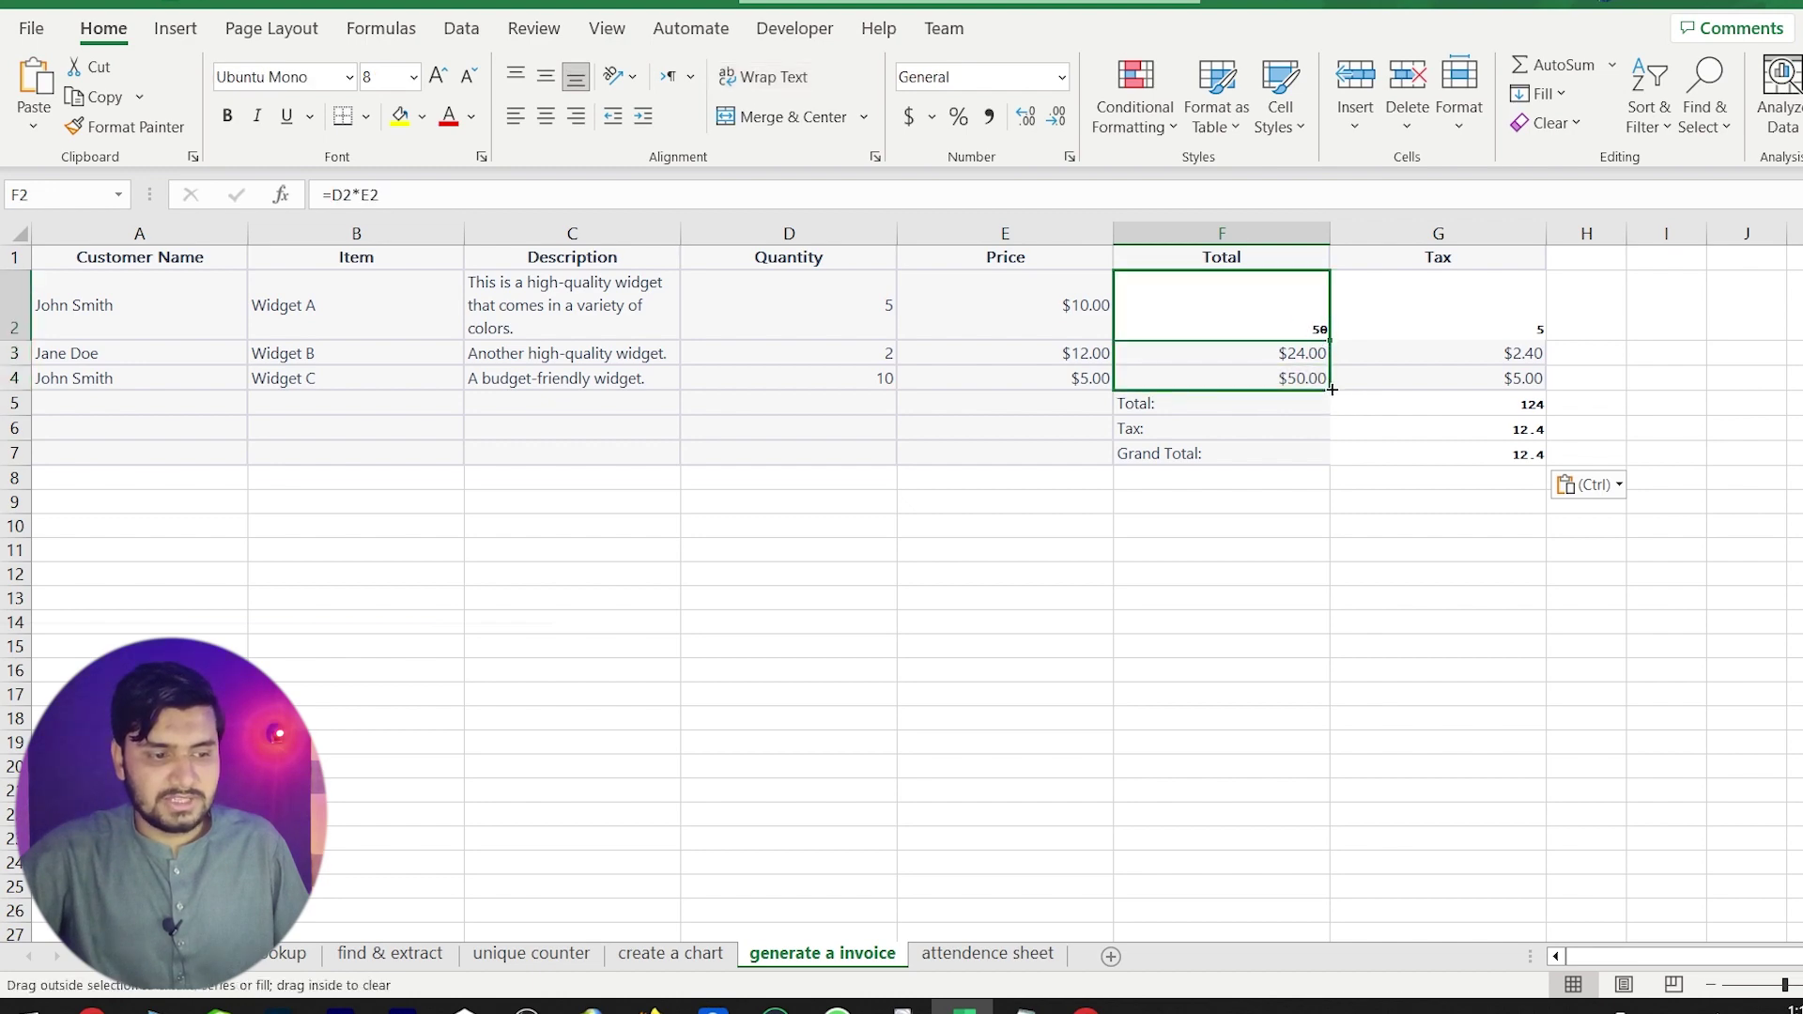
Fill the Tax formula from G2 down to G4, check the totals, then open the attendence sheet.
click(1464, 319)
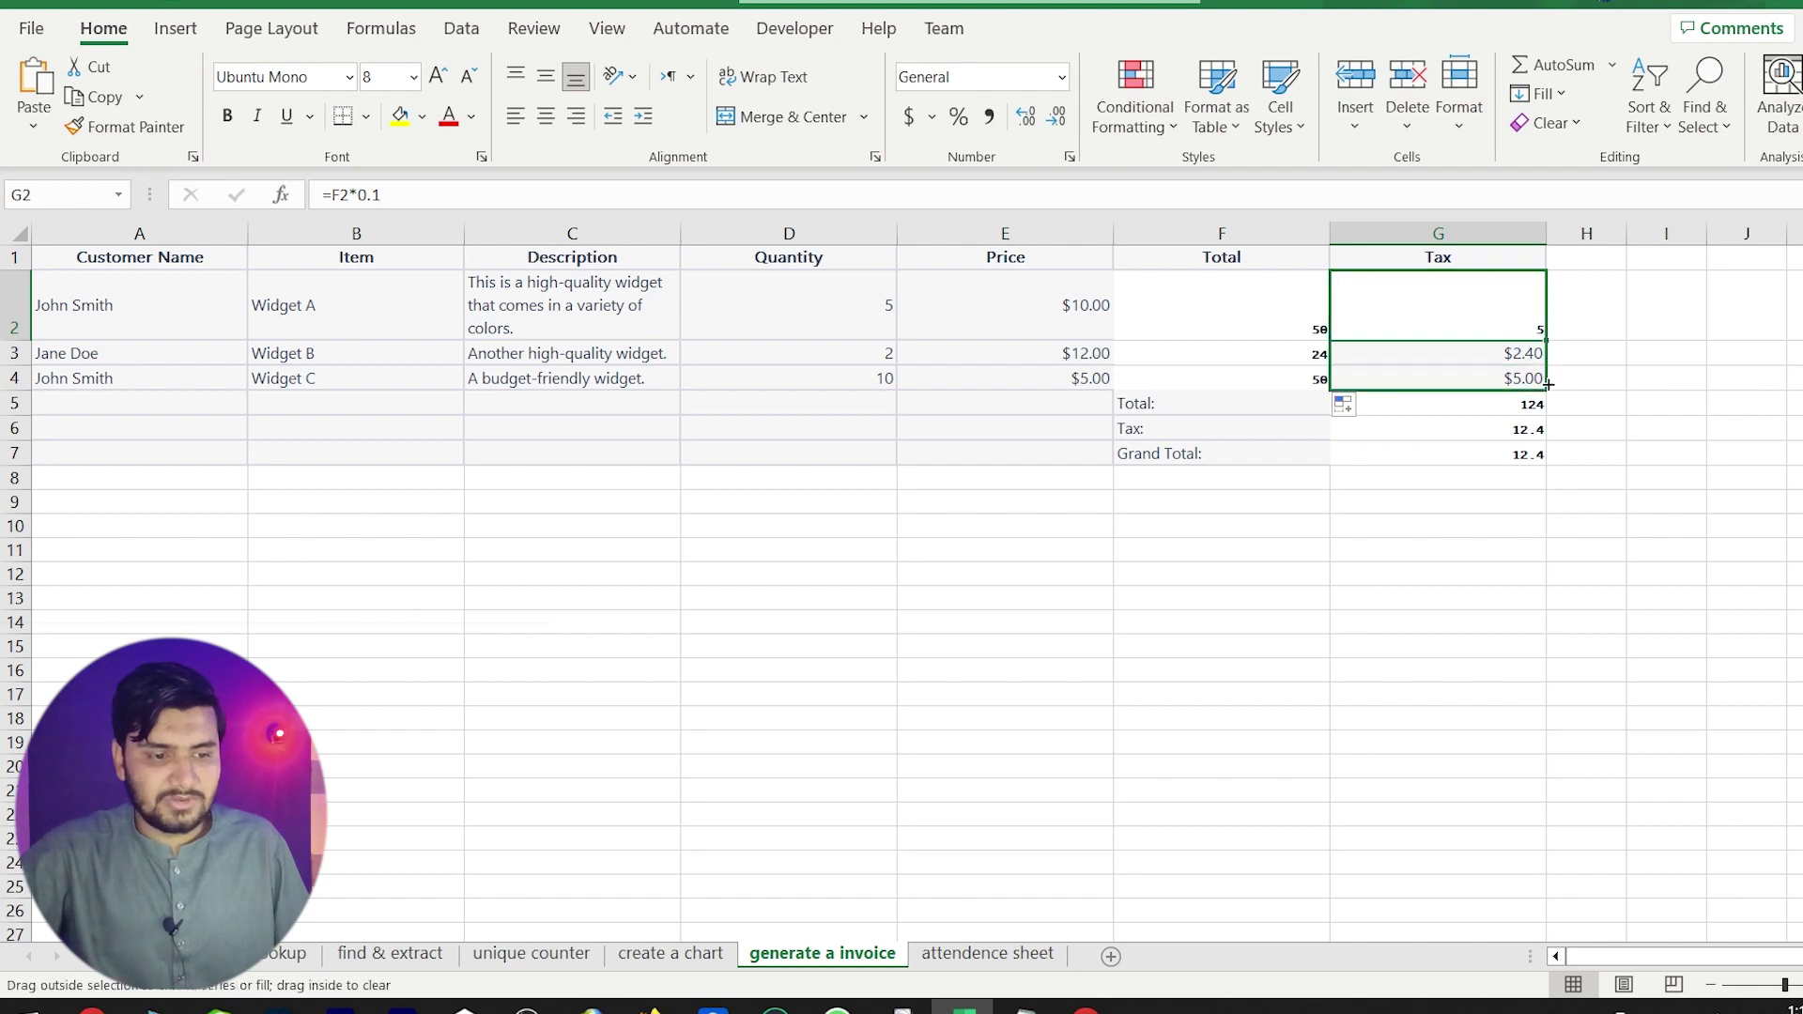
drag(1546, 340, 1502, 381)
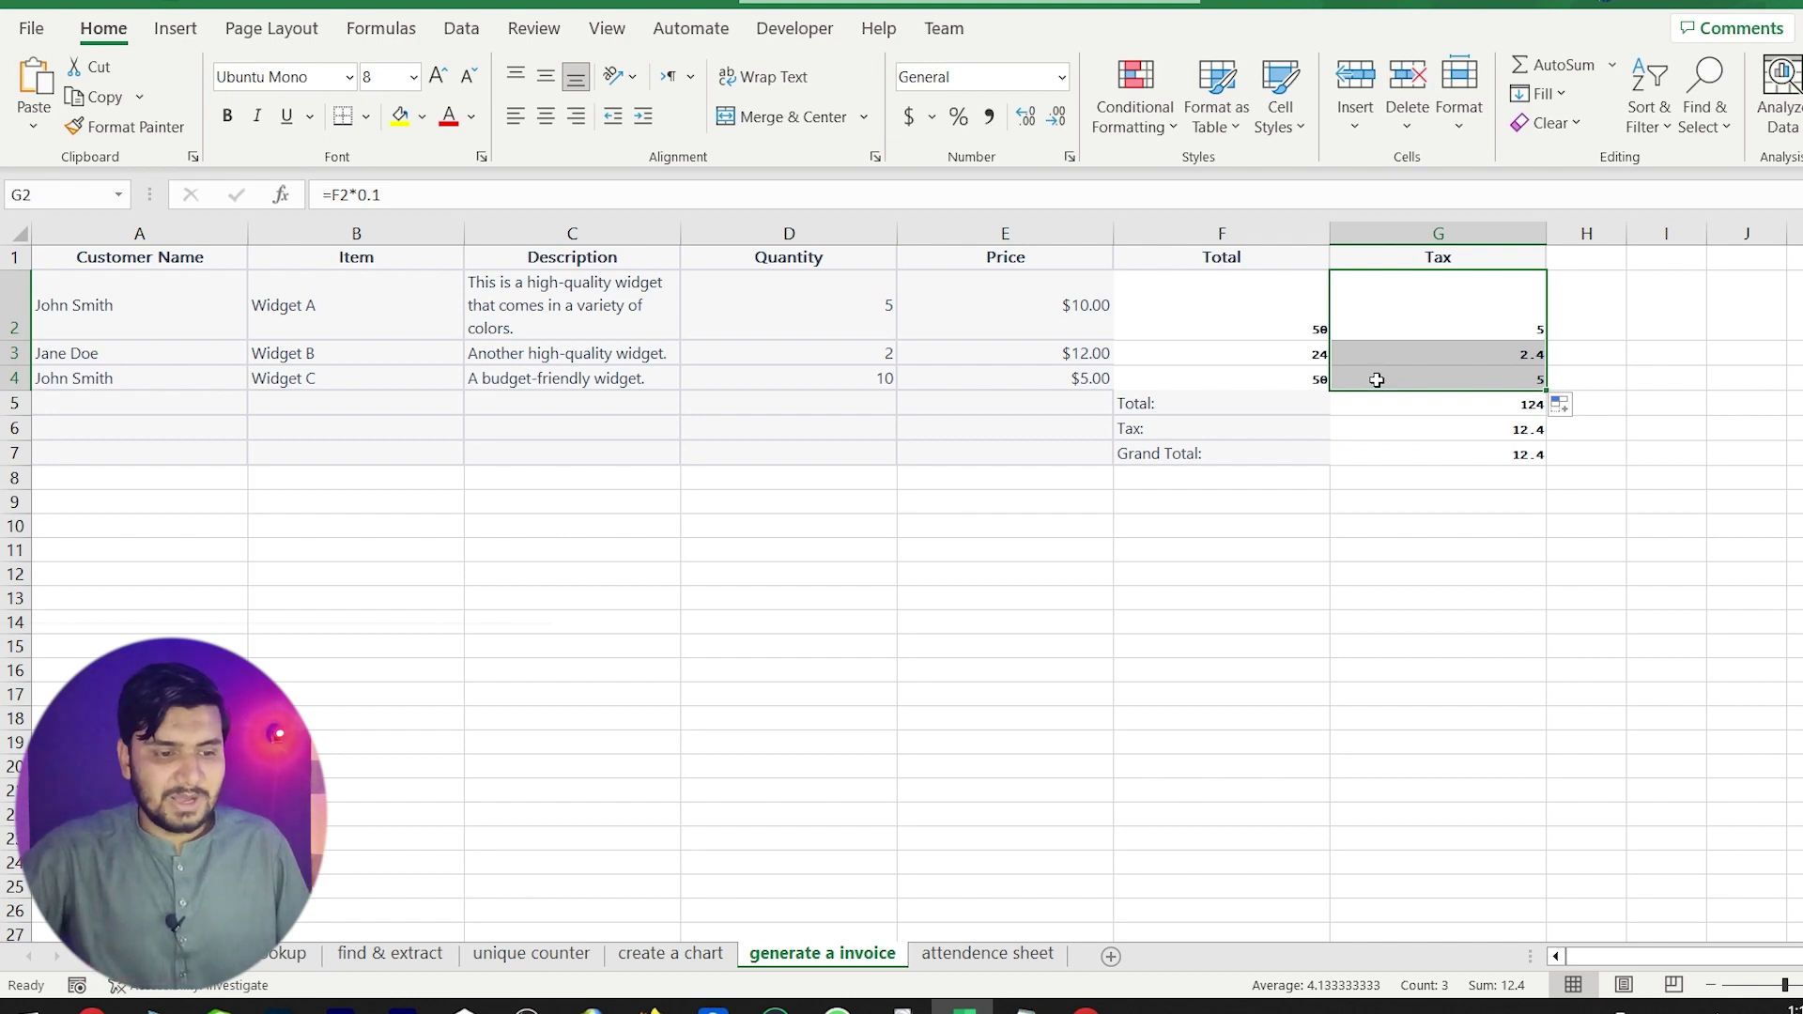
click(1690, 402)
click(1512, 477)
click(1493, 524)
click(1482, 452)
click(1406, 434)
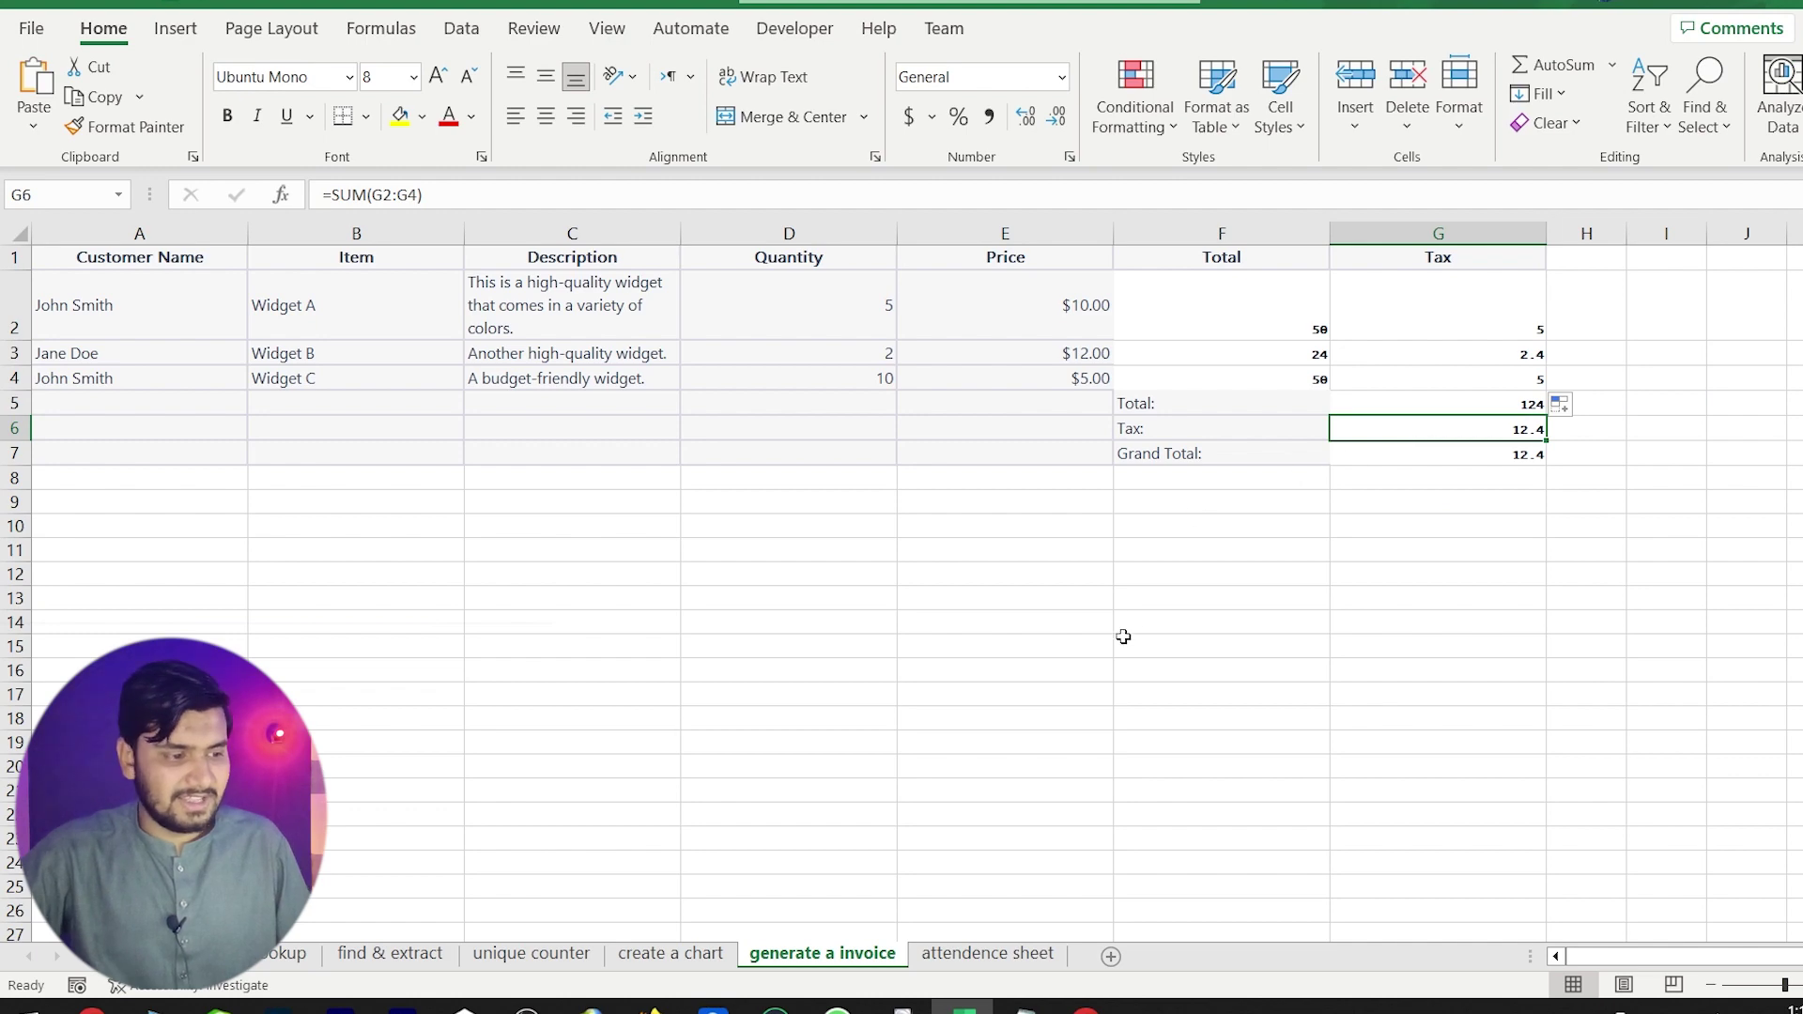
click(1431, 481)
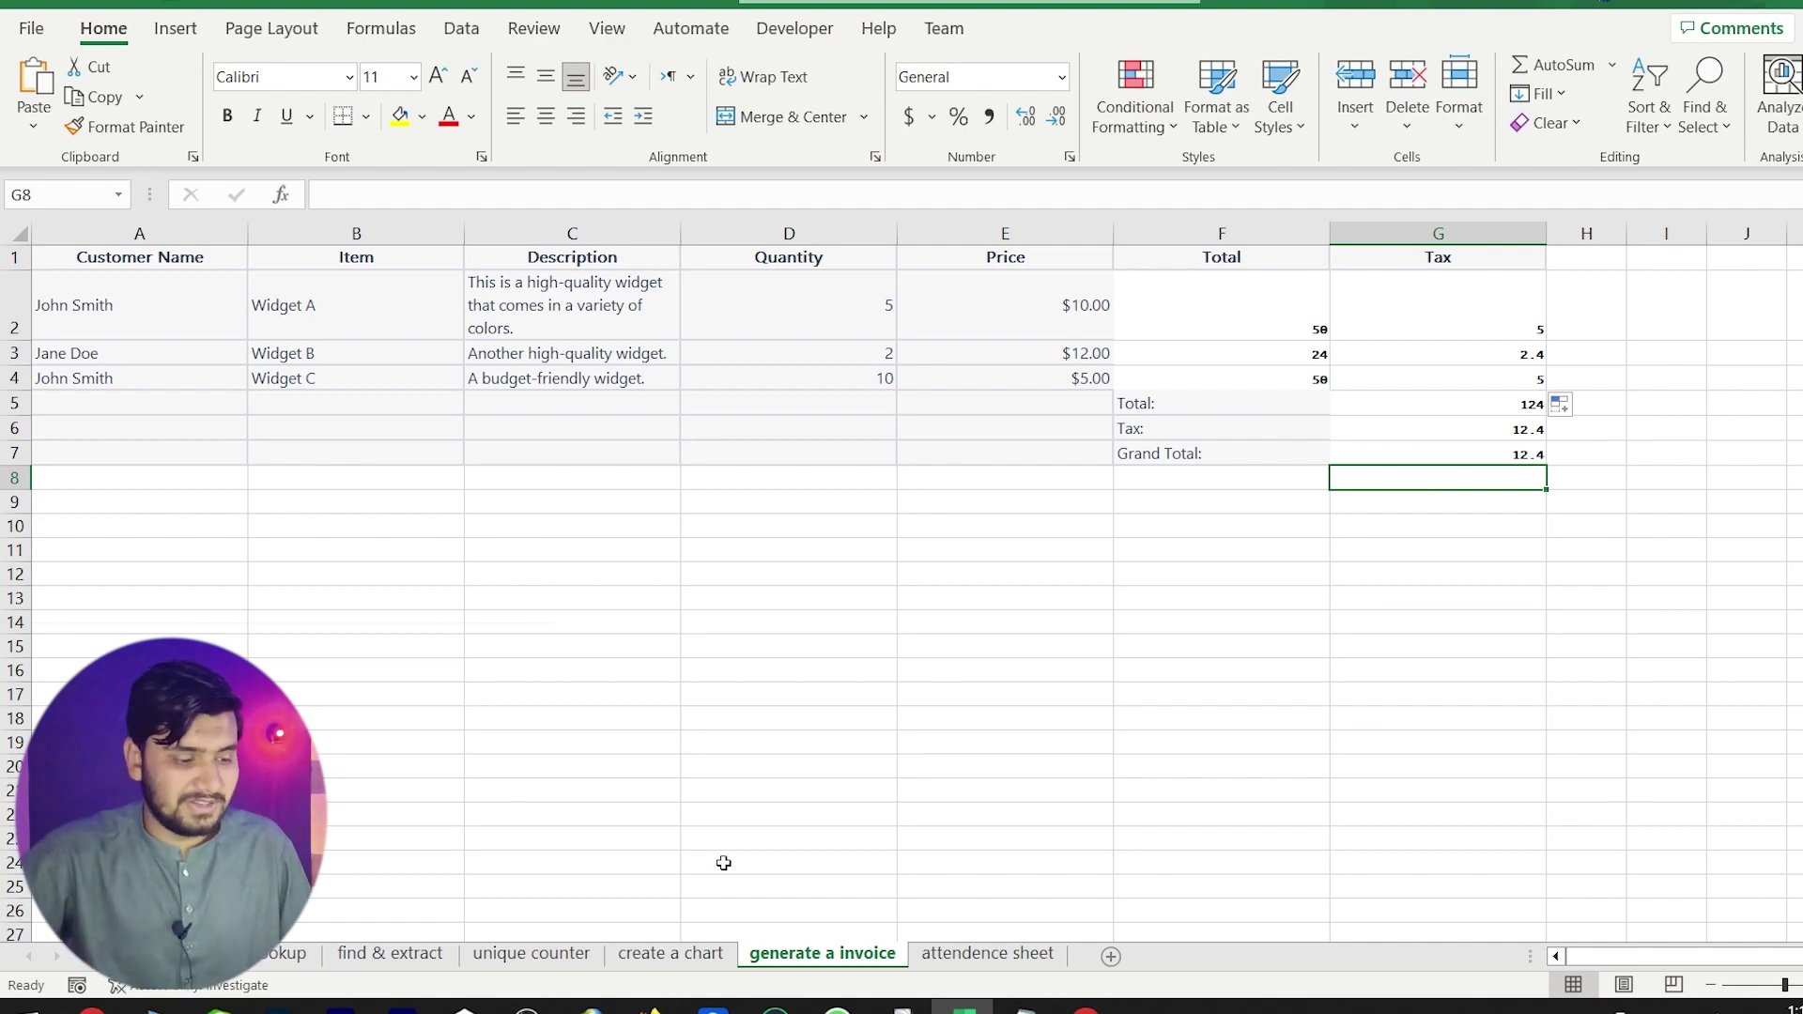
click(986, 953)
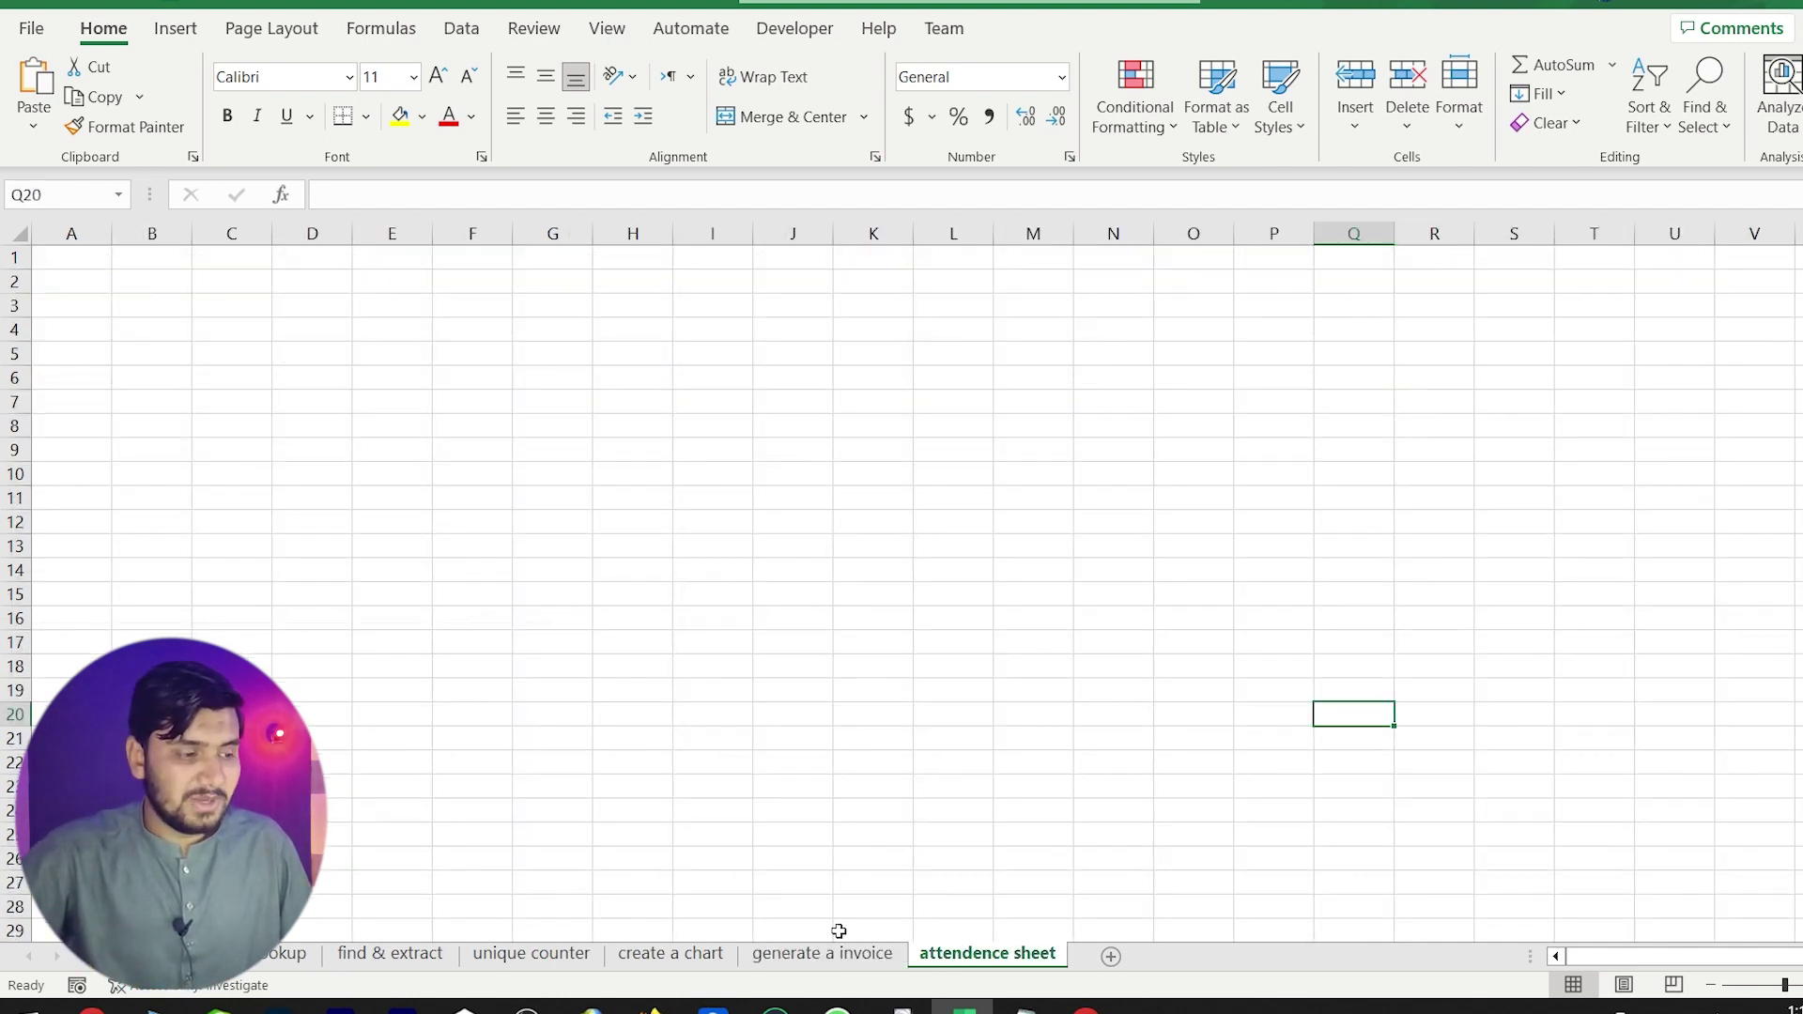
Select A1 on the blank attendence sheet and go back to ChatGPT.
click(78, 260)
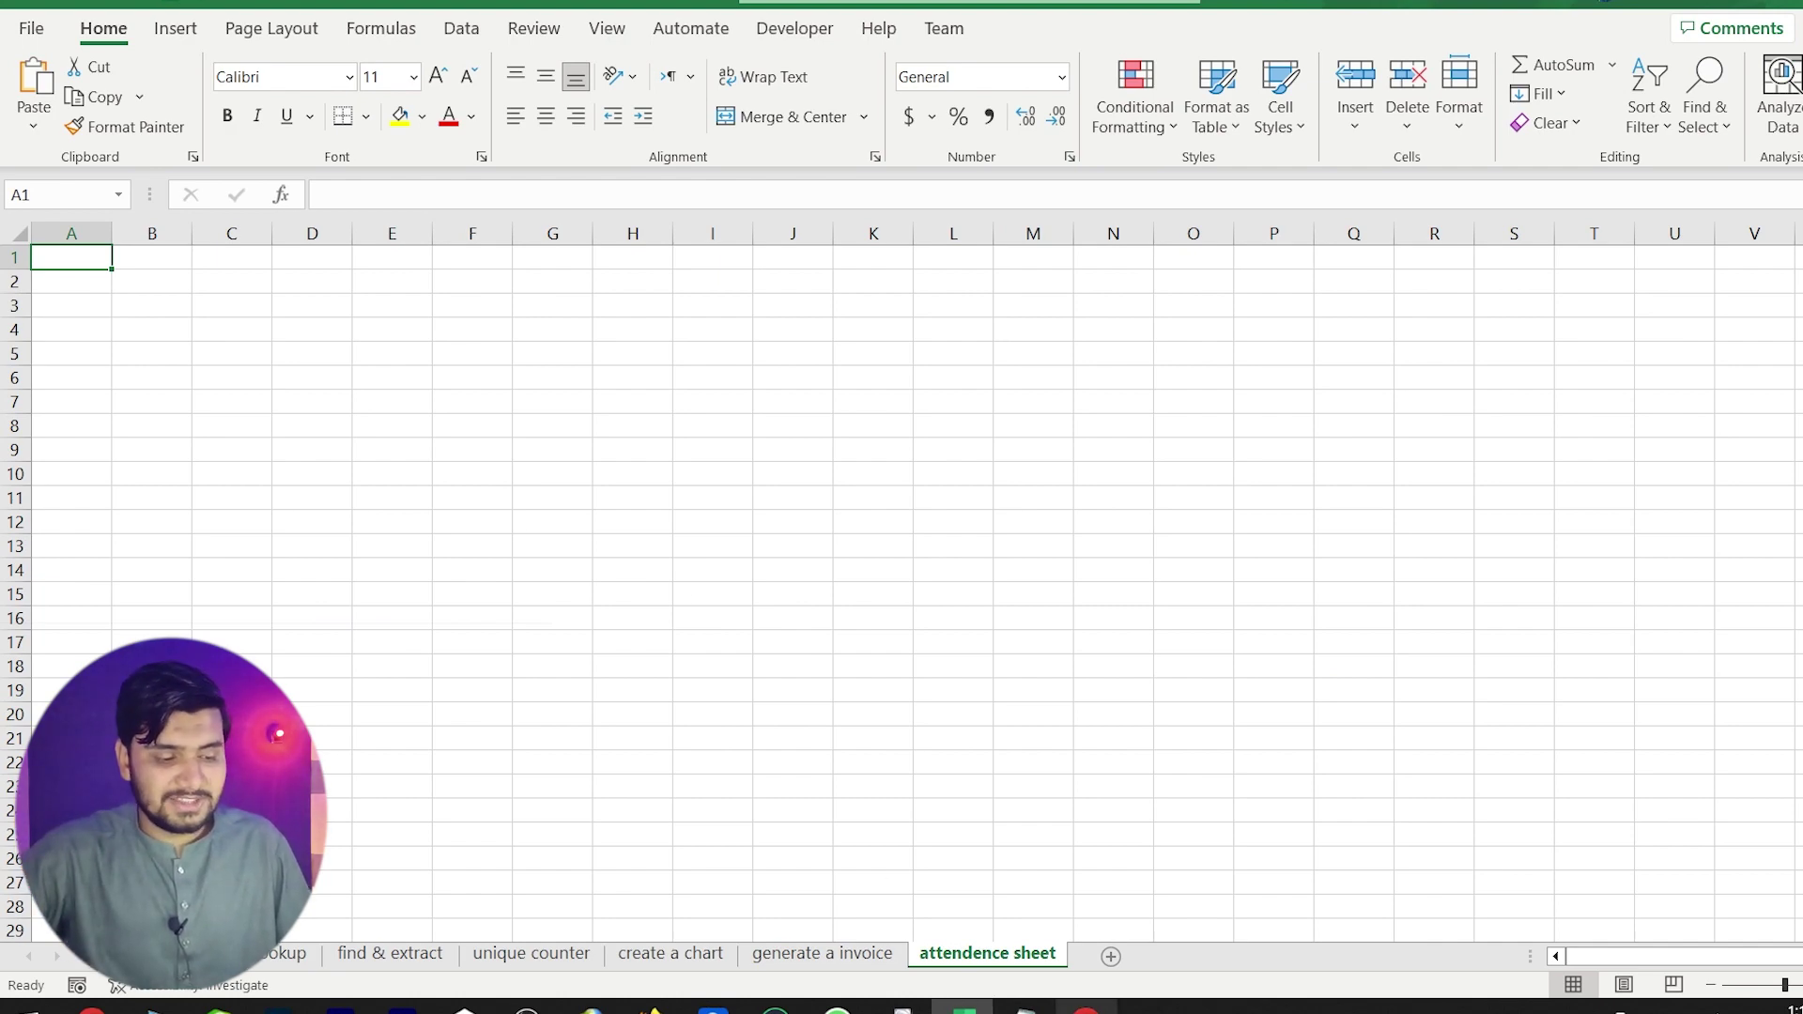
click(1082, 1004)
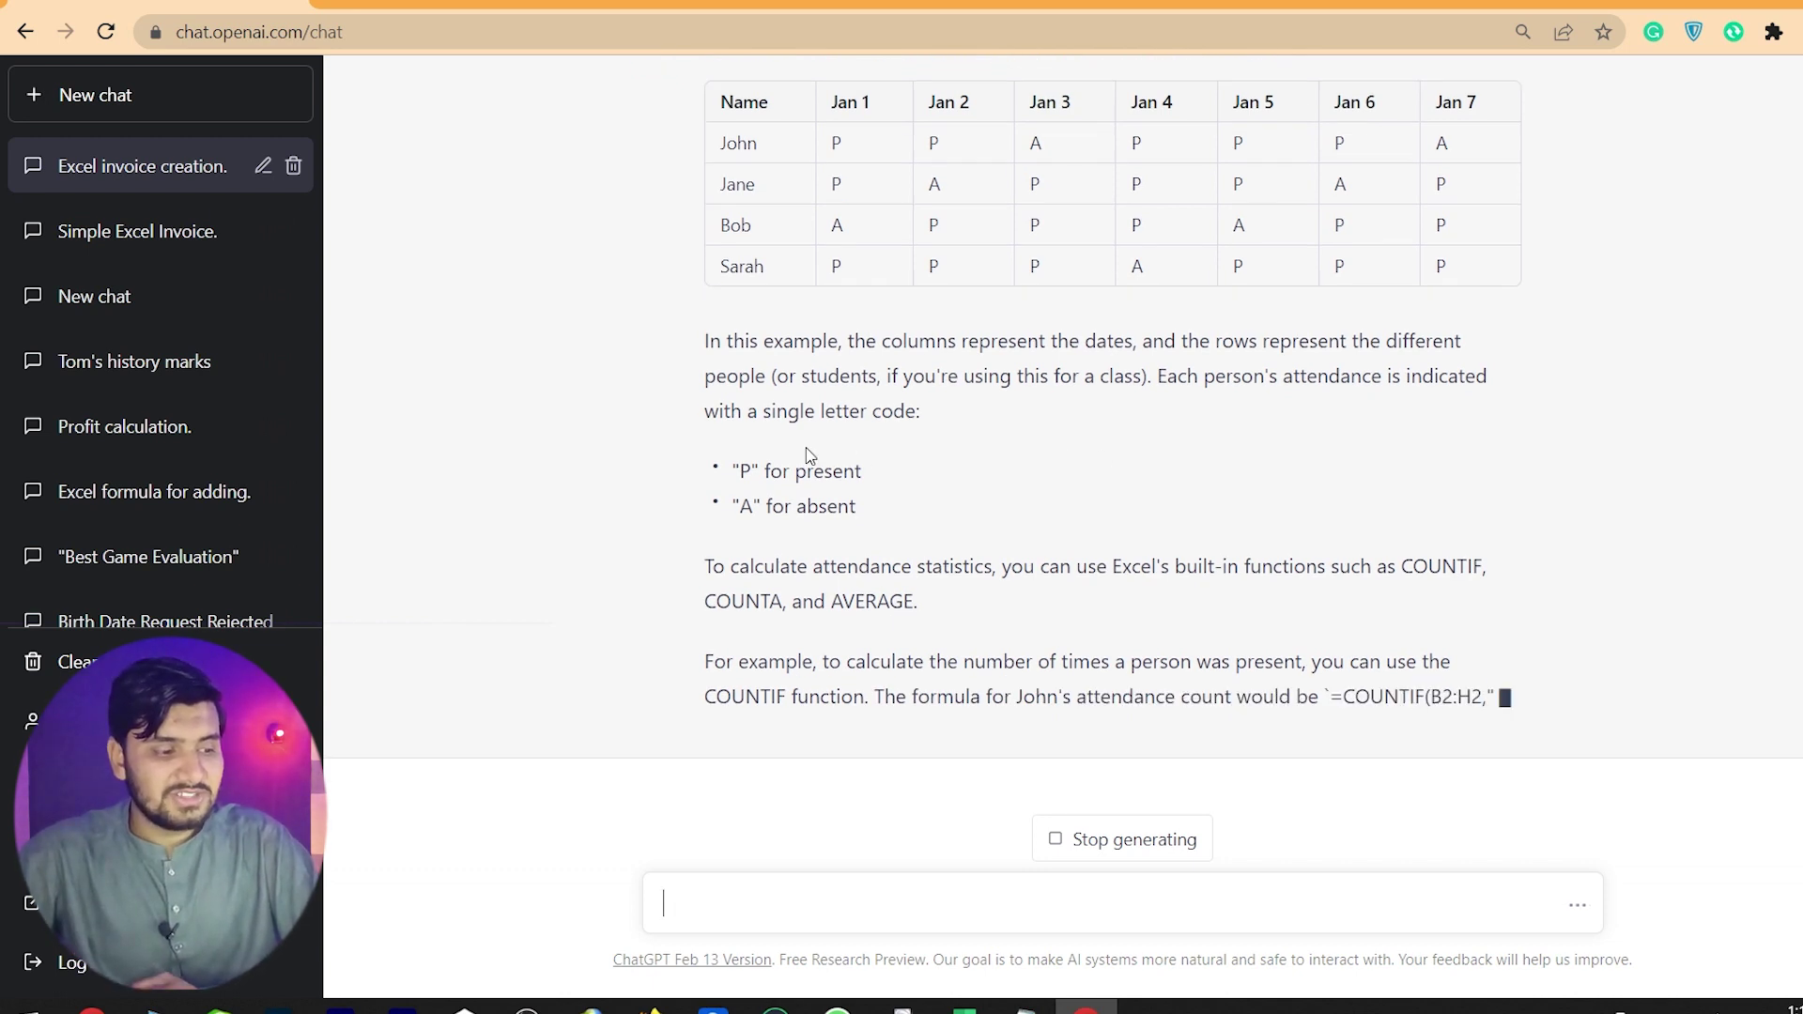
Read ChatGPT's attendance answer, highlighting the P/A letter-code explanation and function list.
drag(732, 410, 776, 527)
drag(696, 574, 765, 575)
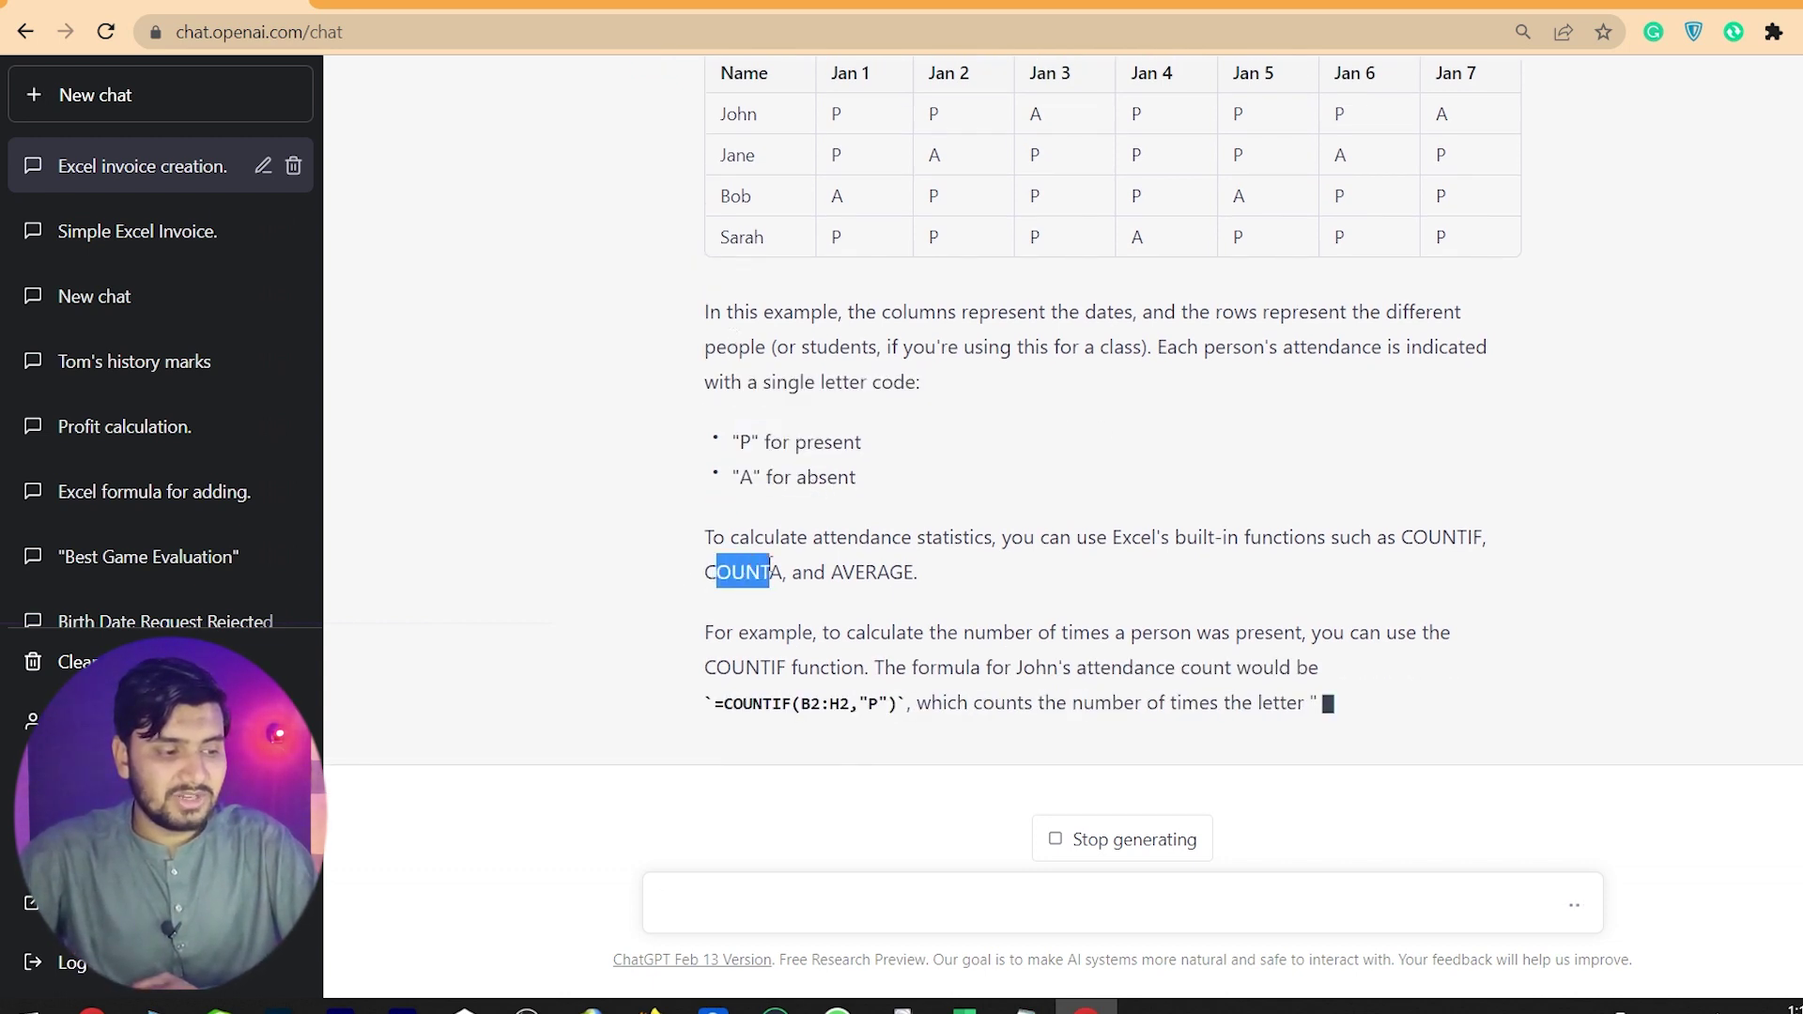